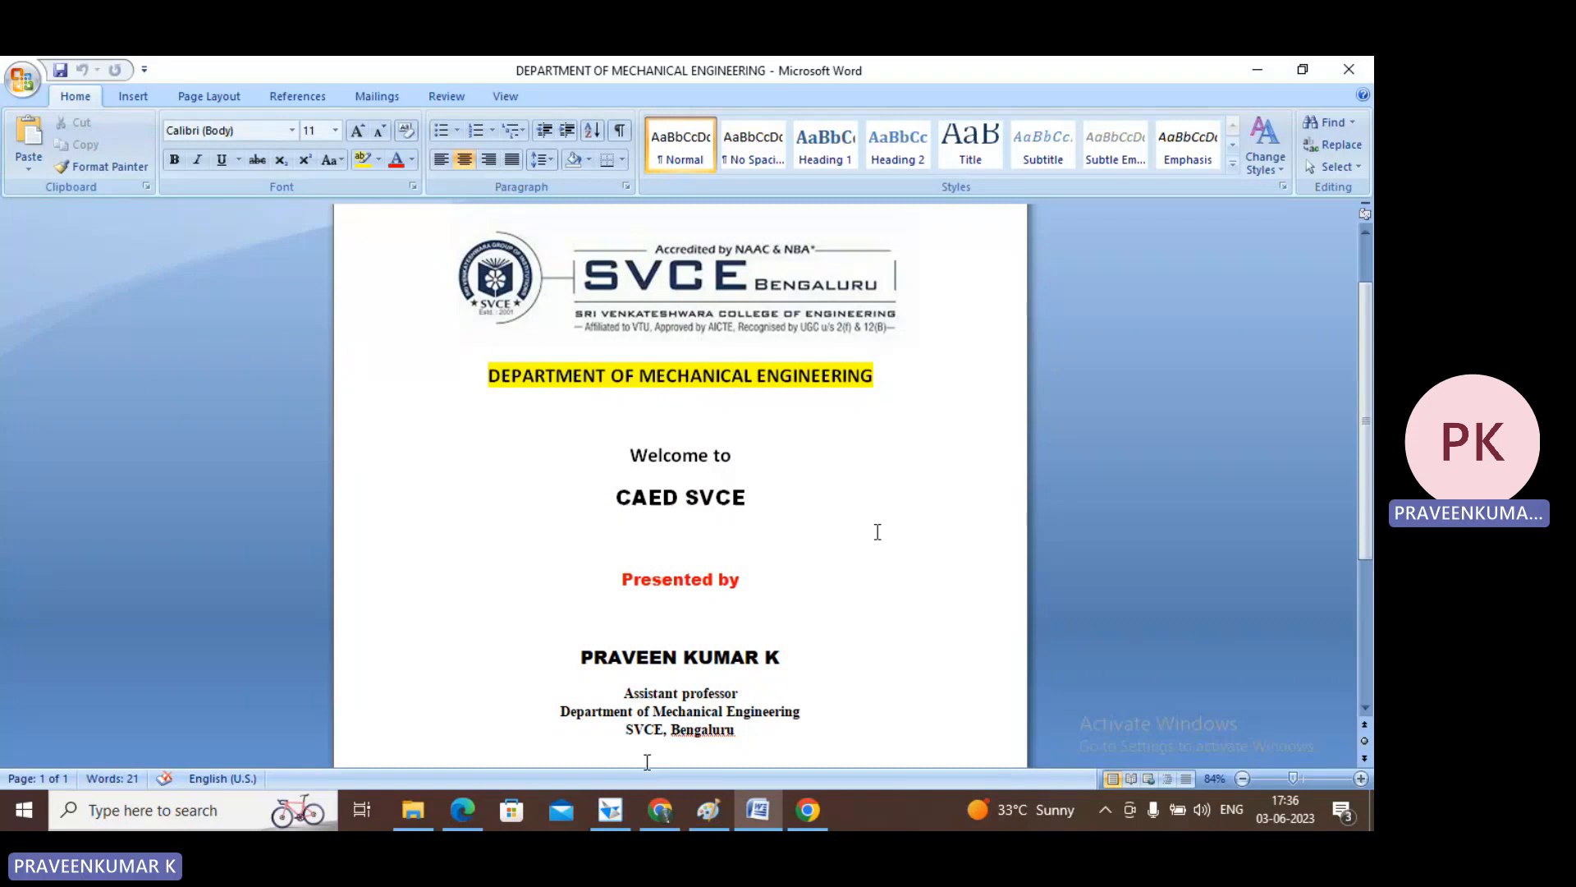
- Switch to the Solid Edge draft that holds the pentagonal lamina problem
click(610, 811)
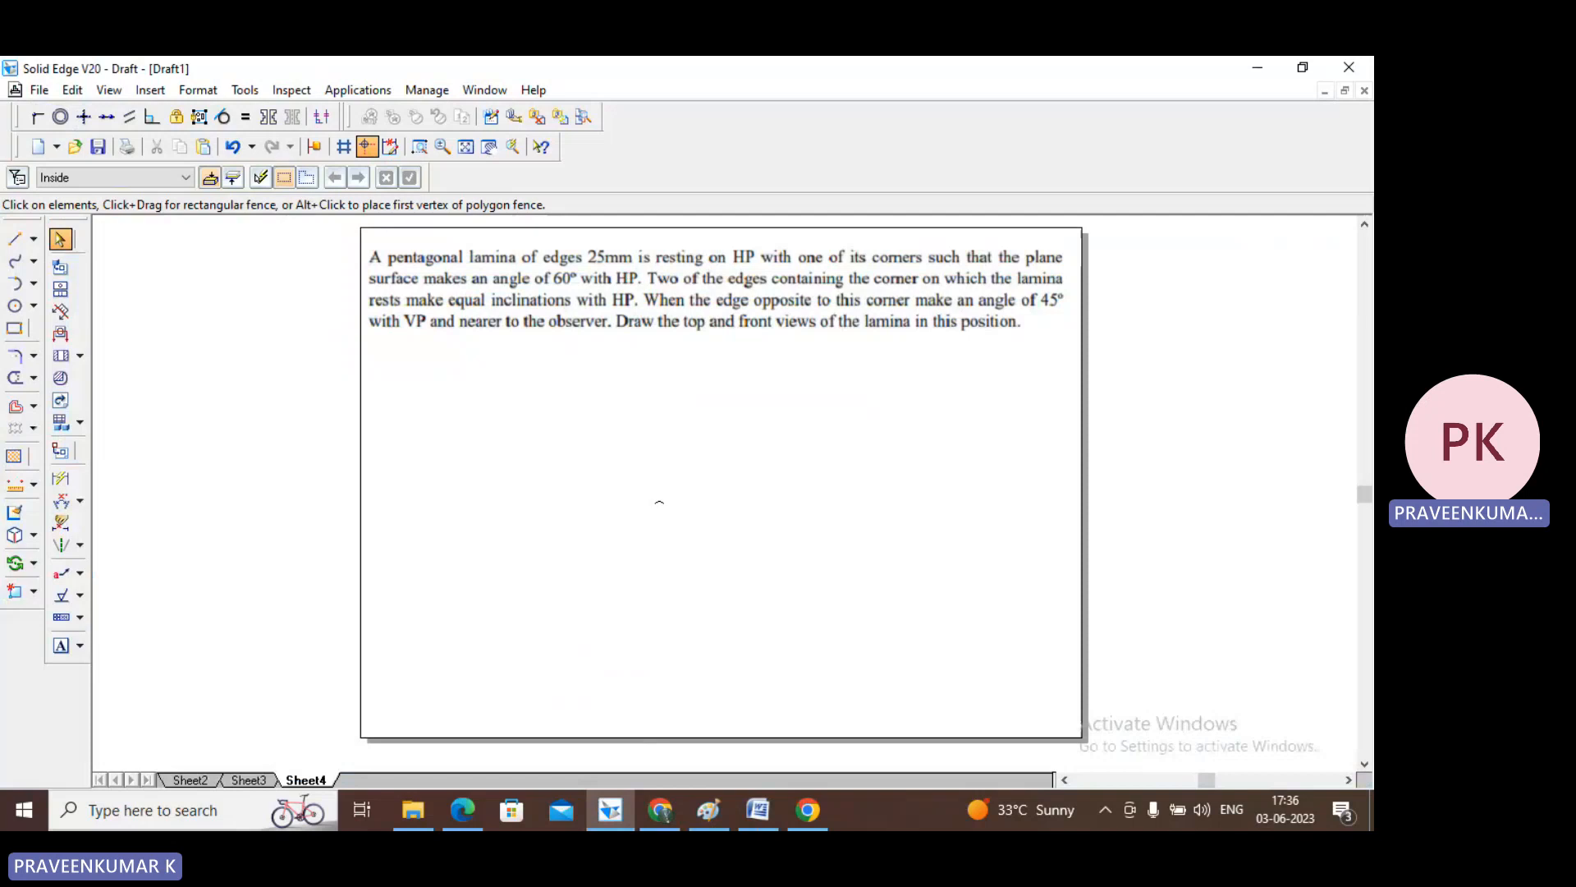
right_click(305, 781)
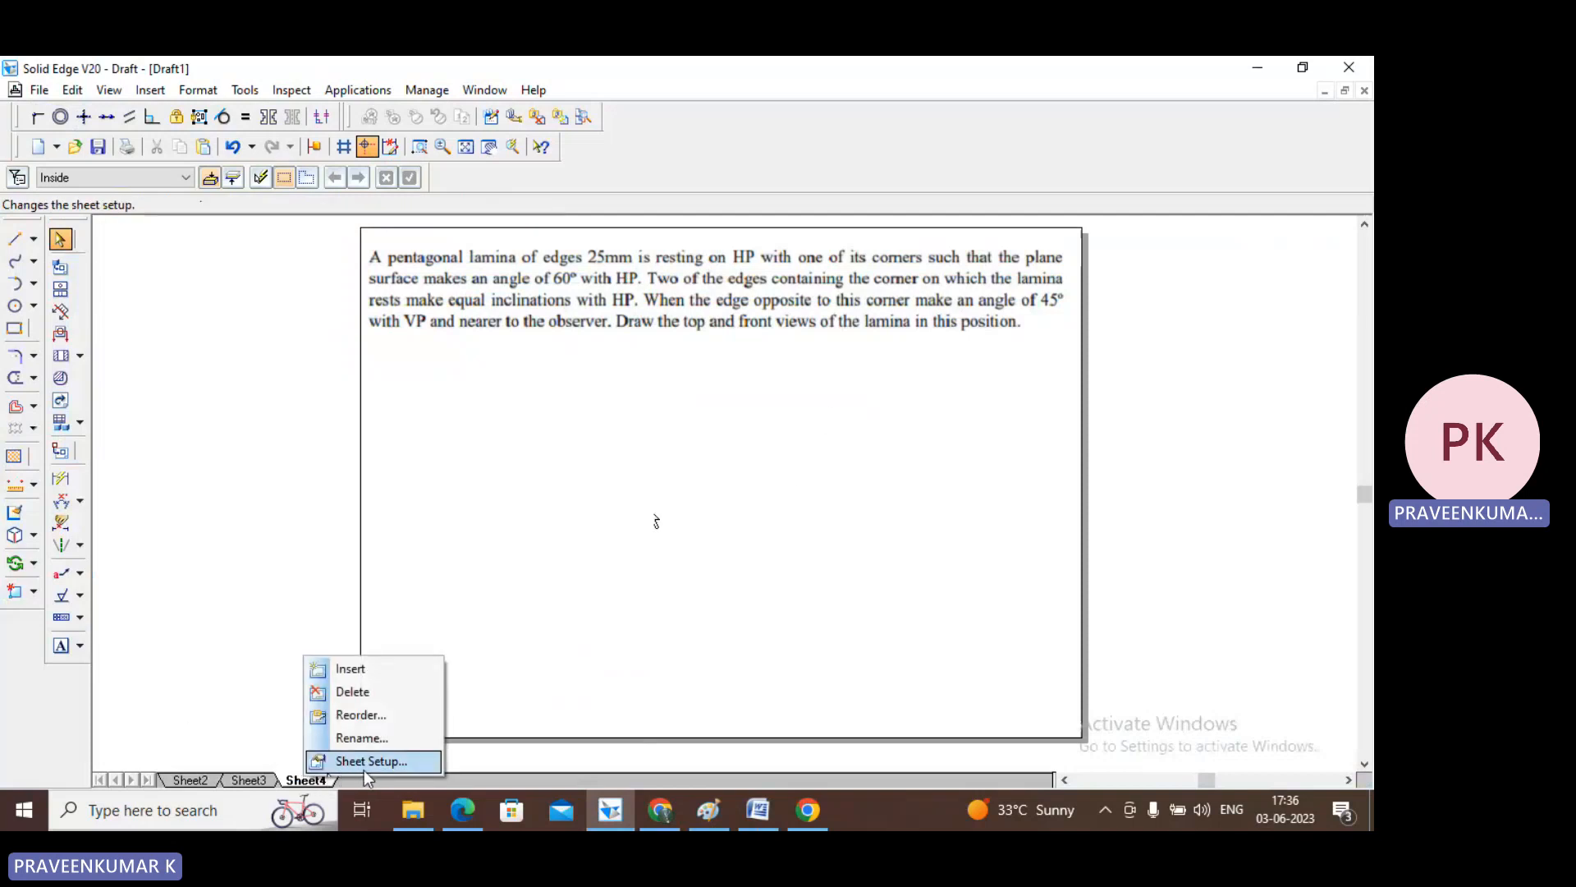
click(392, 760)
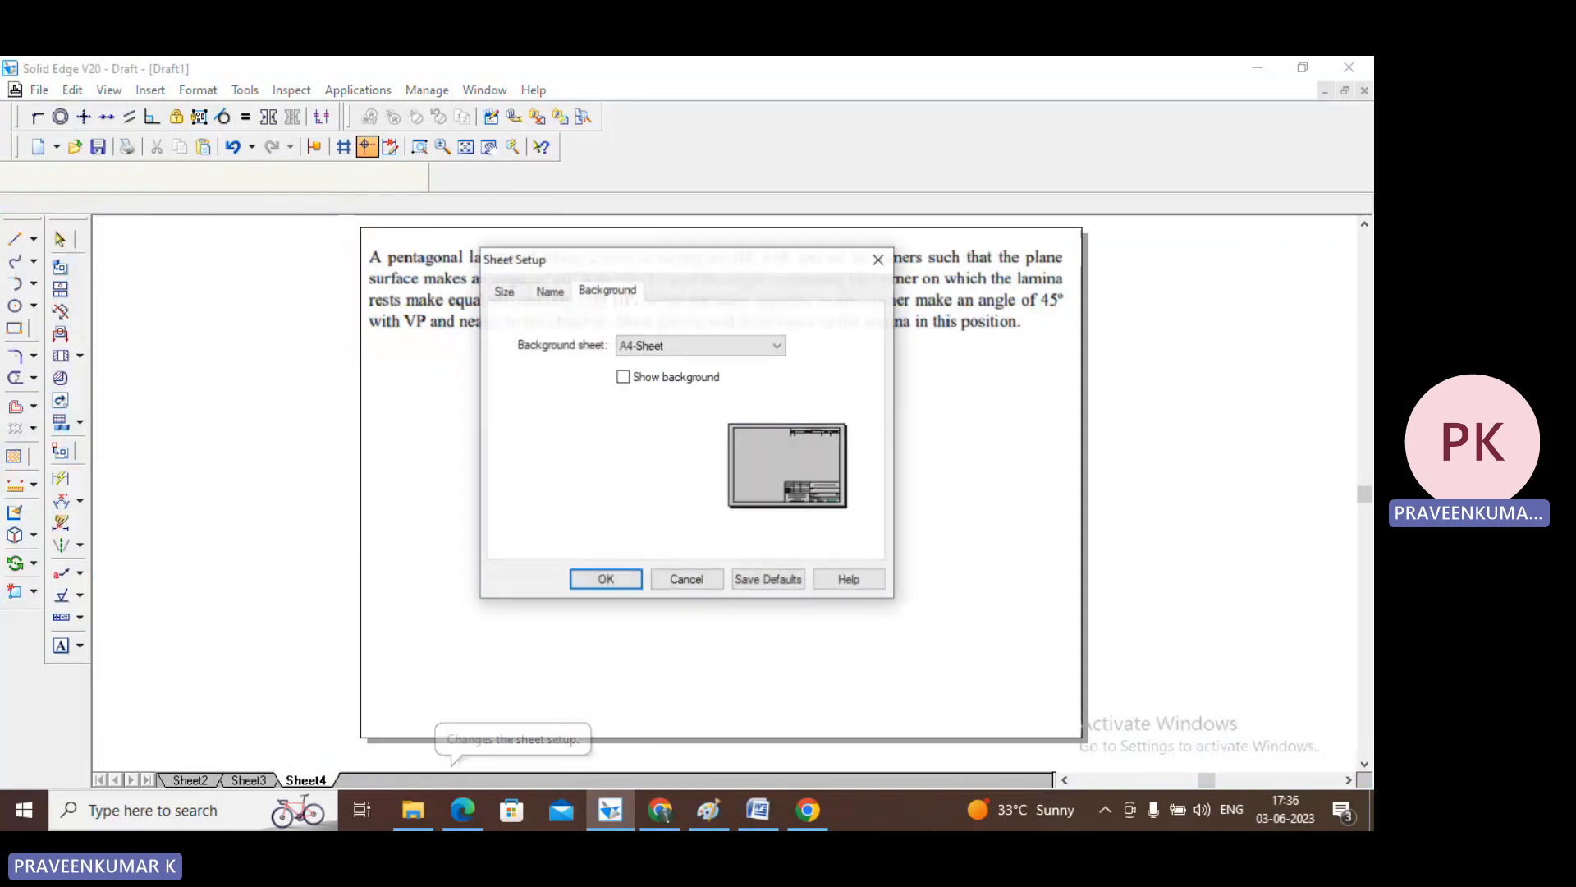
click(650, 346)
click(645, 416)
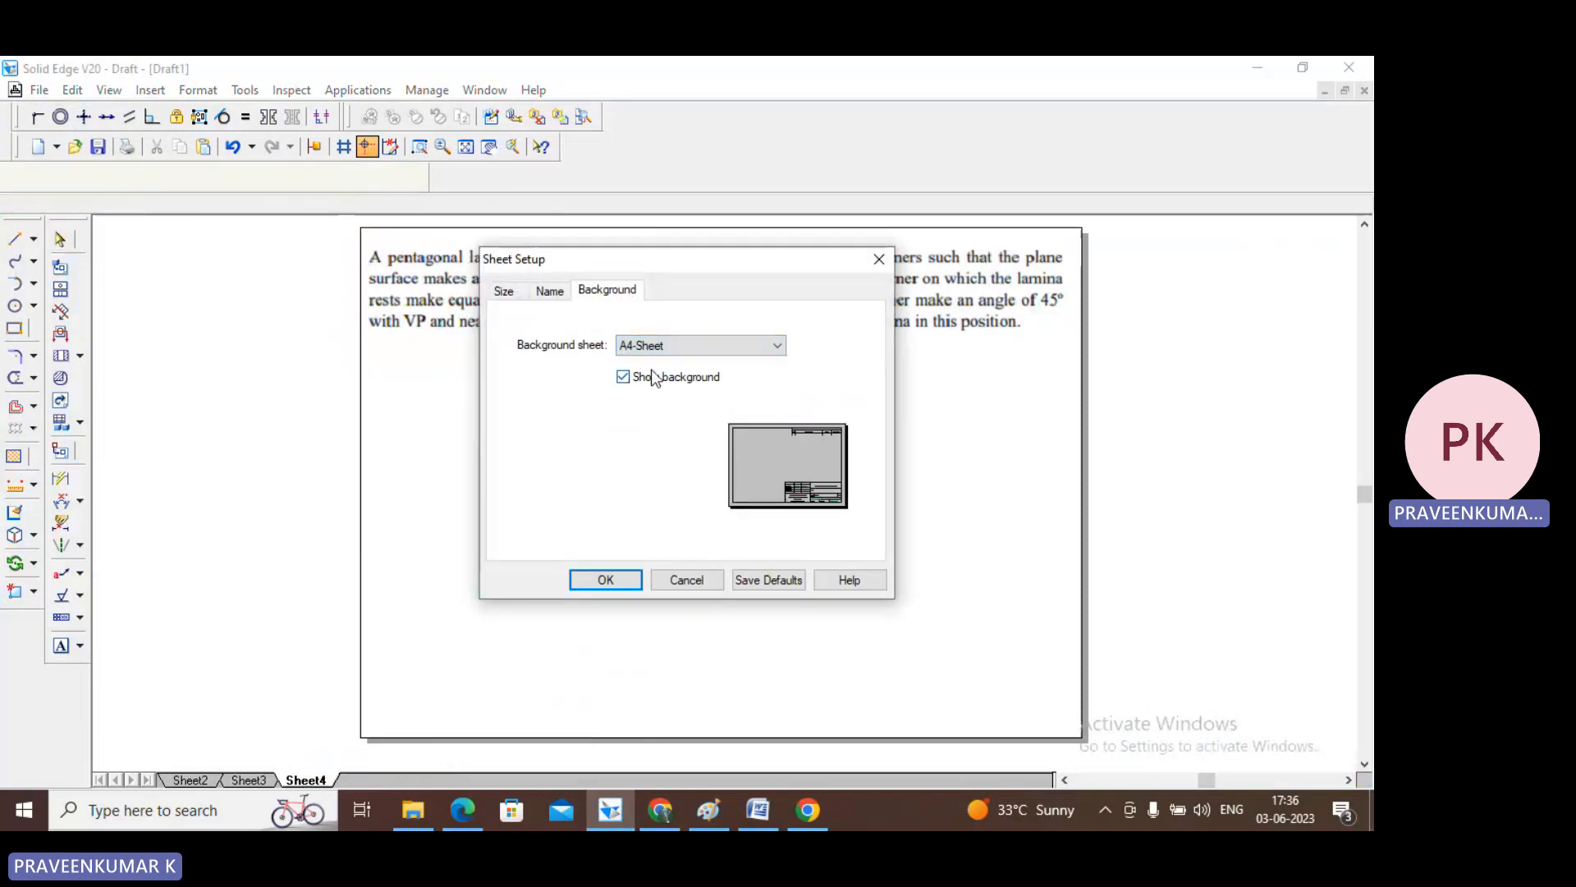
click(654, 377)
click(690, 583)
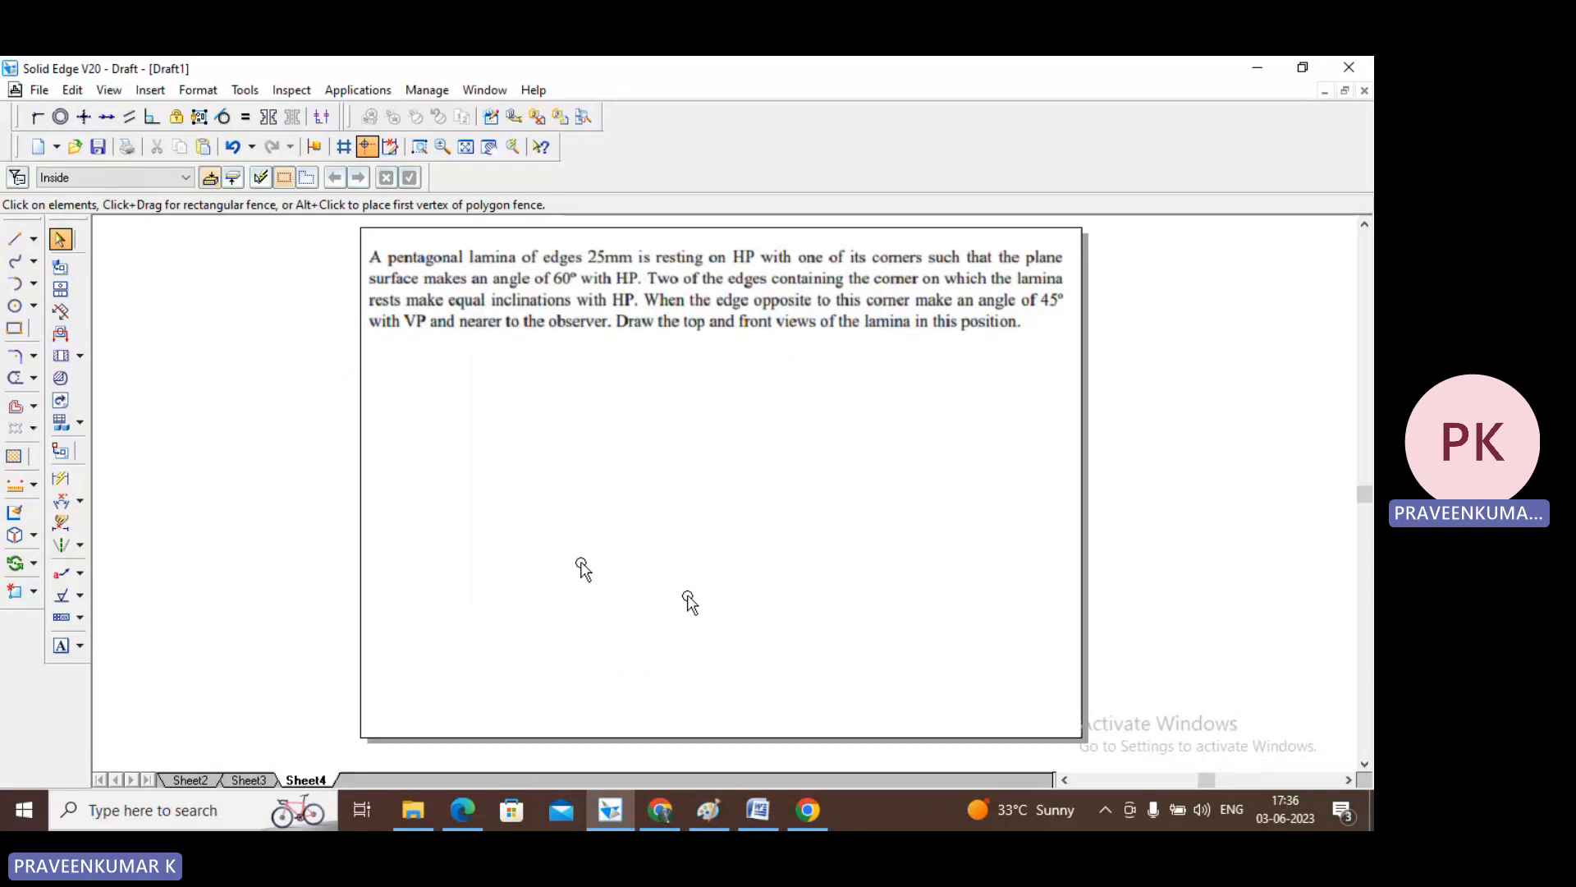
click(768, 265)
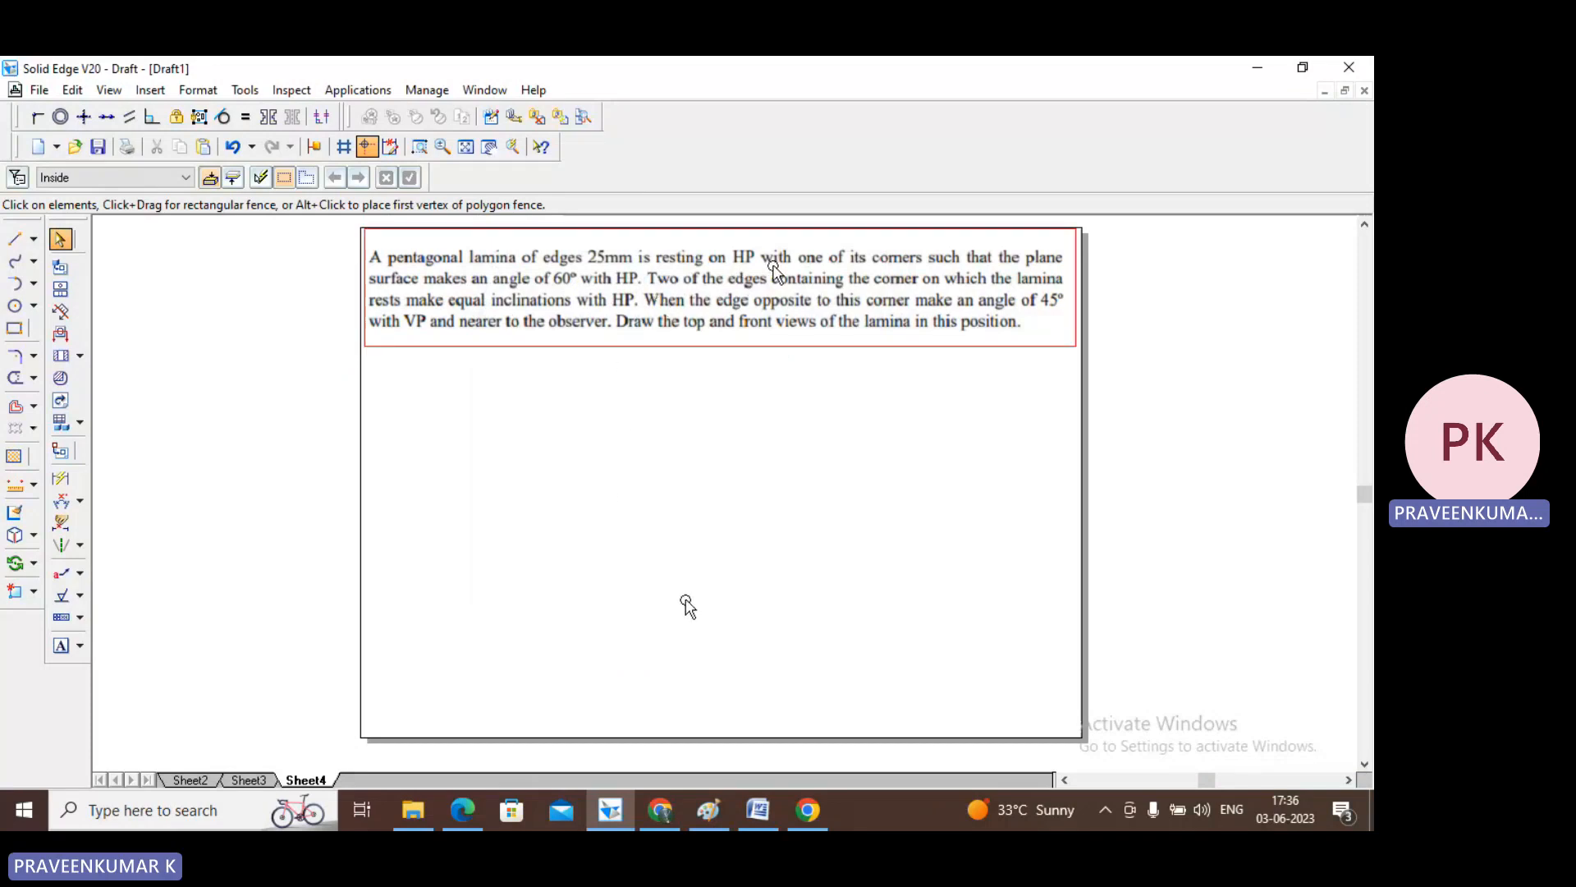
click(742, 603)
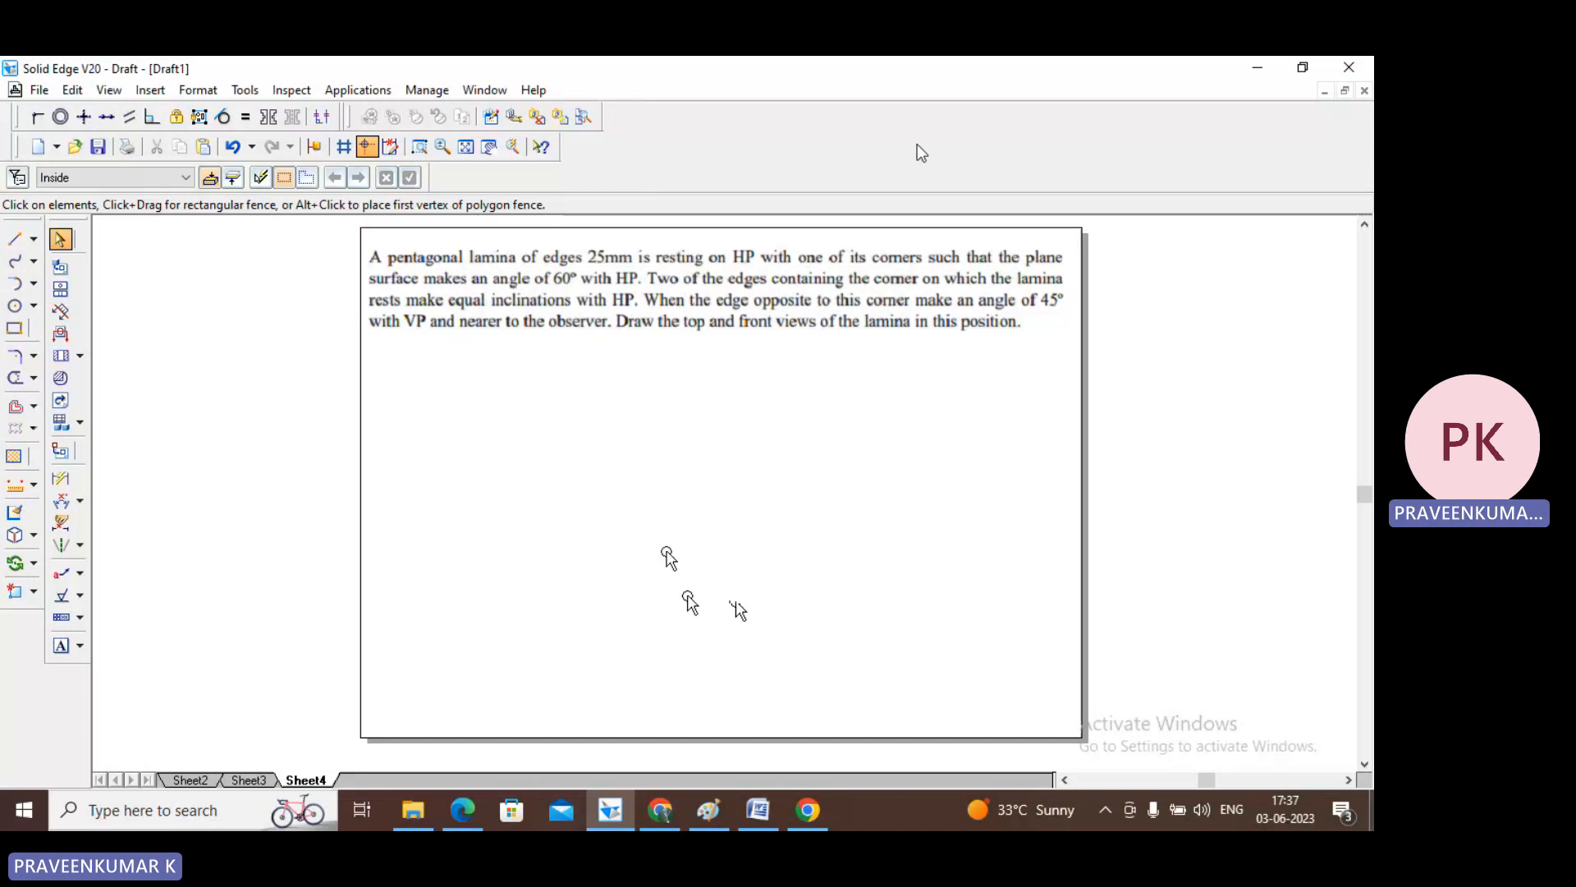
- Draw a horizontal reference line, 0.13 mm wide, across nearly the full sheet below the problem statement
click(14, 238)
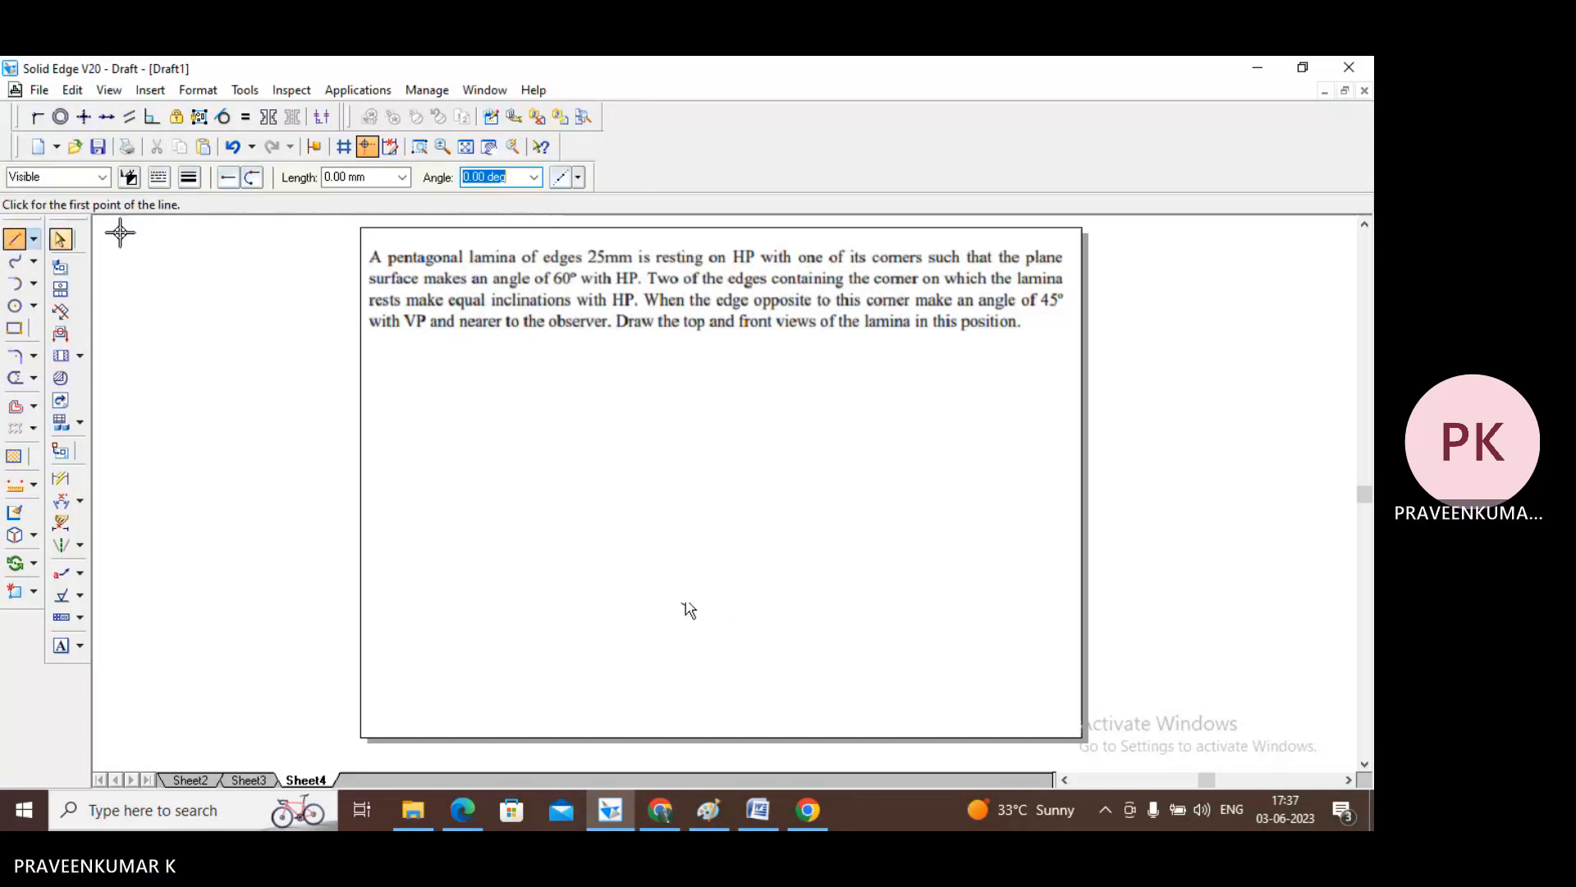
click(189, 177)
click(205, 199)
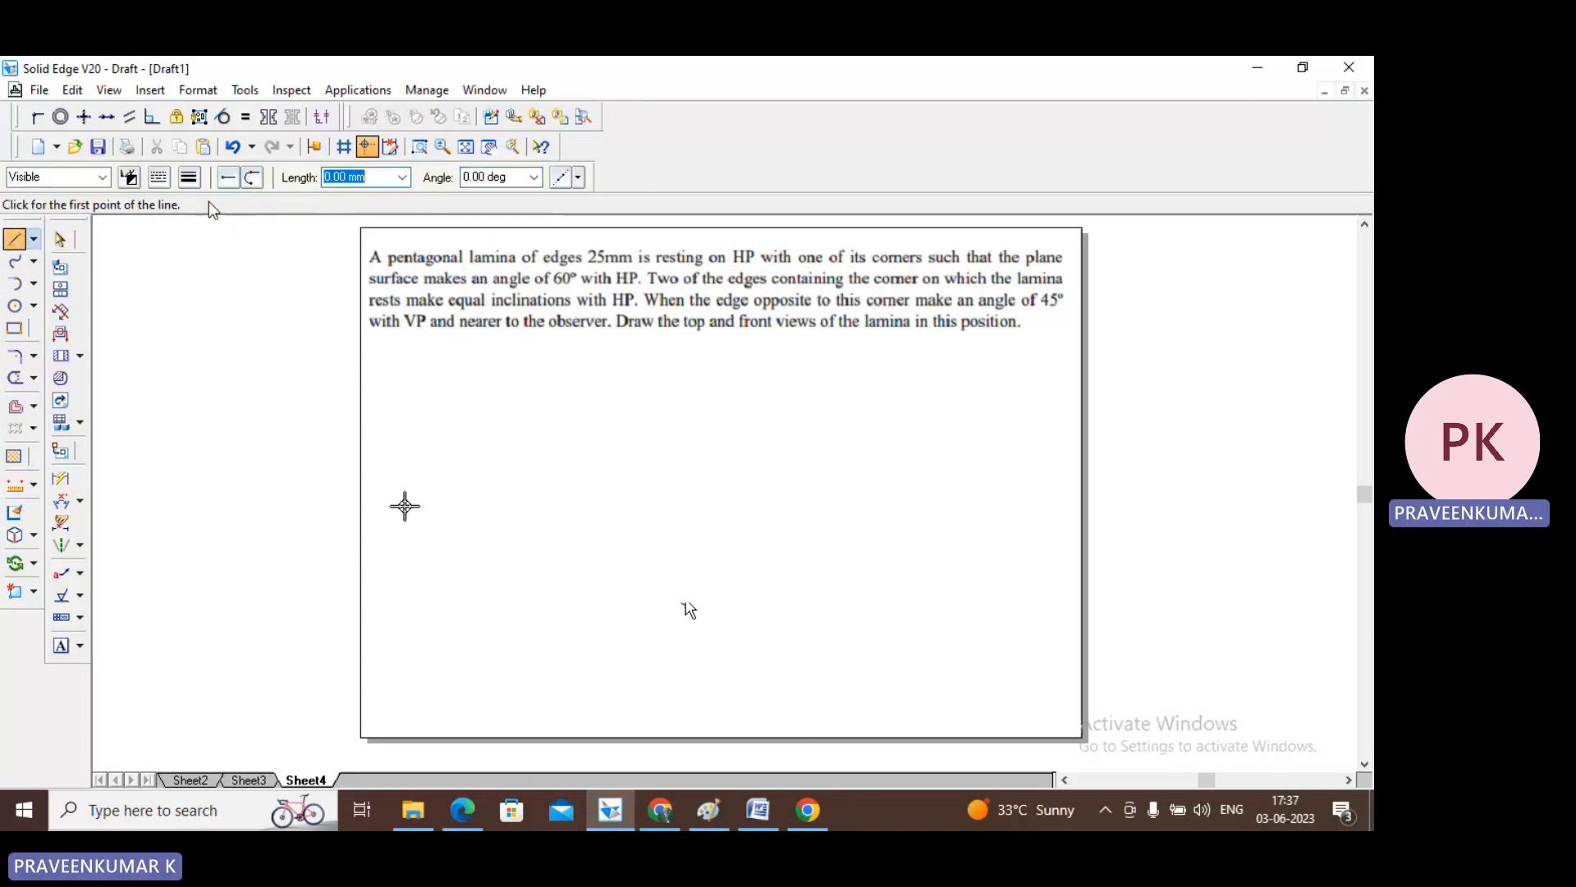
click(378, 502)
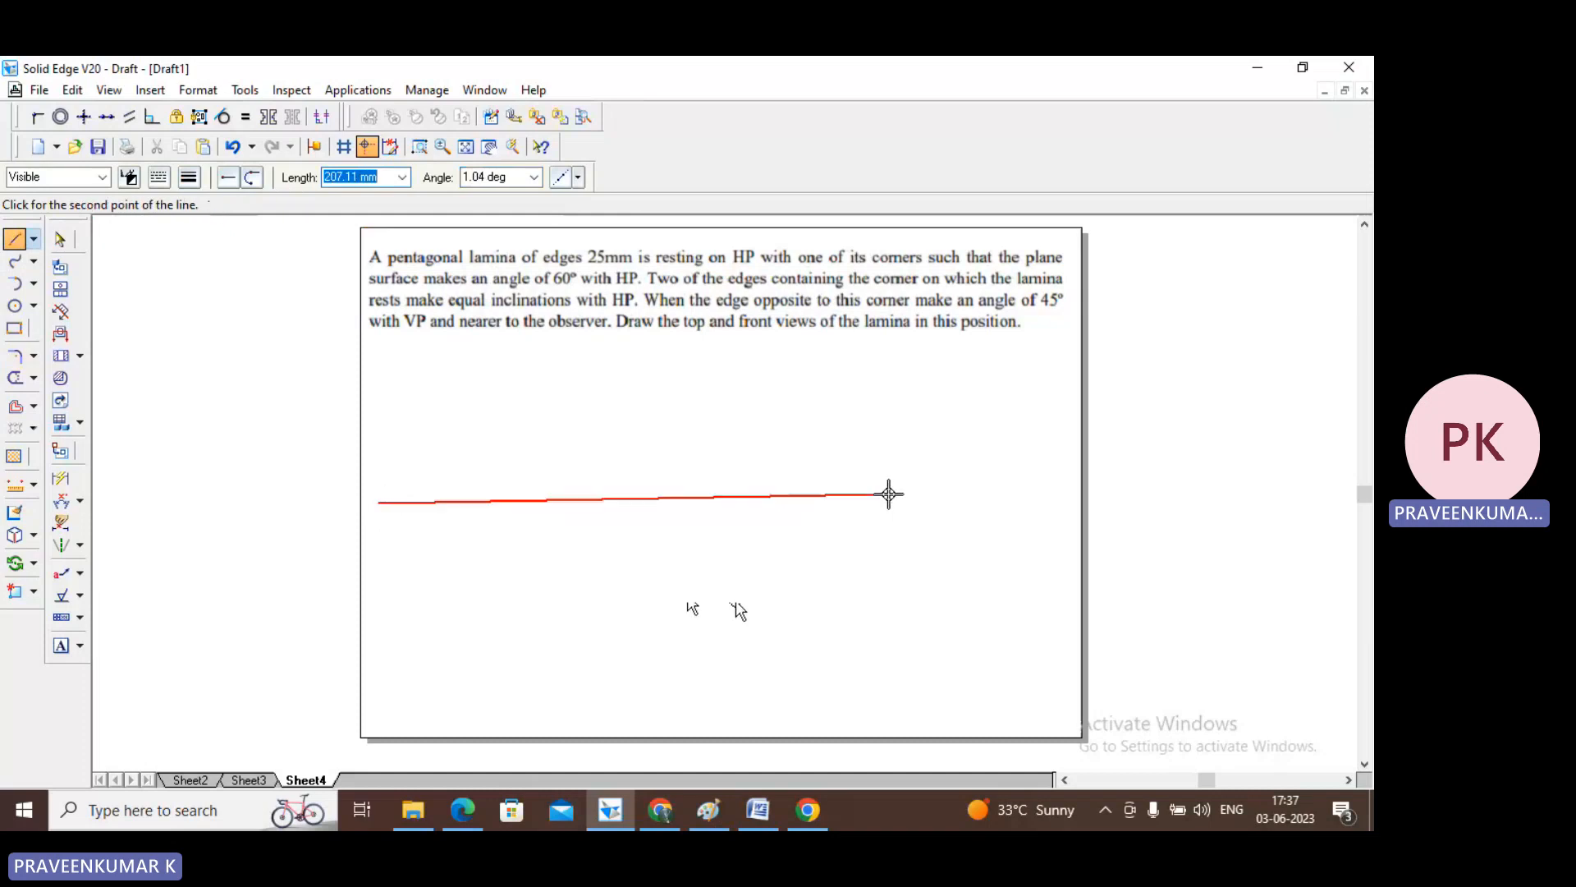
click(1051, 502)
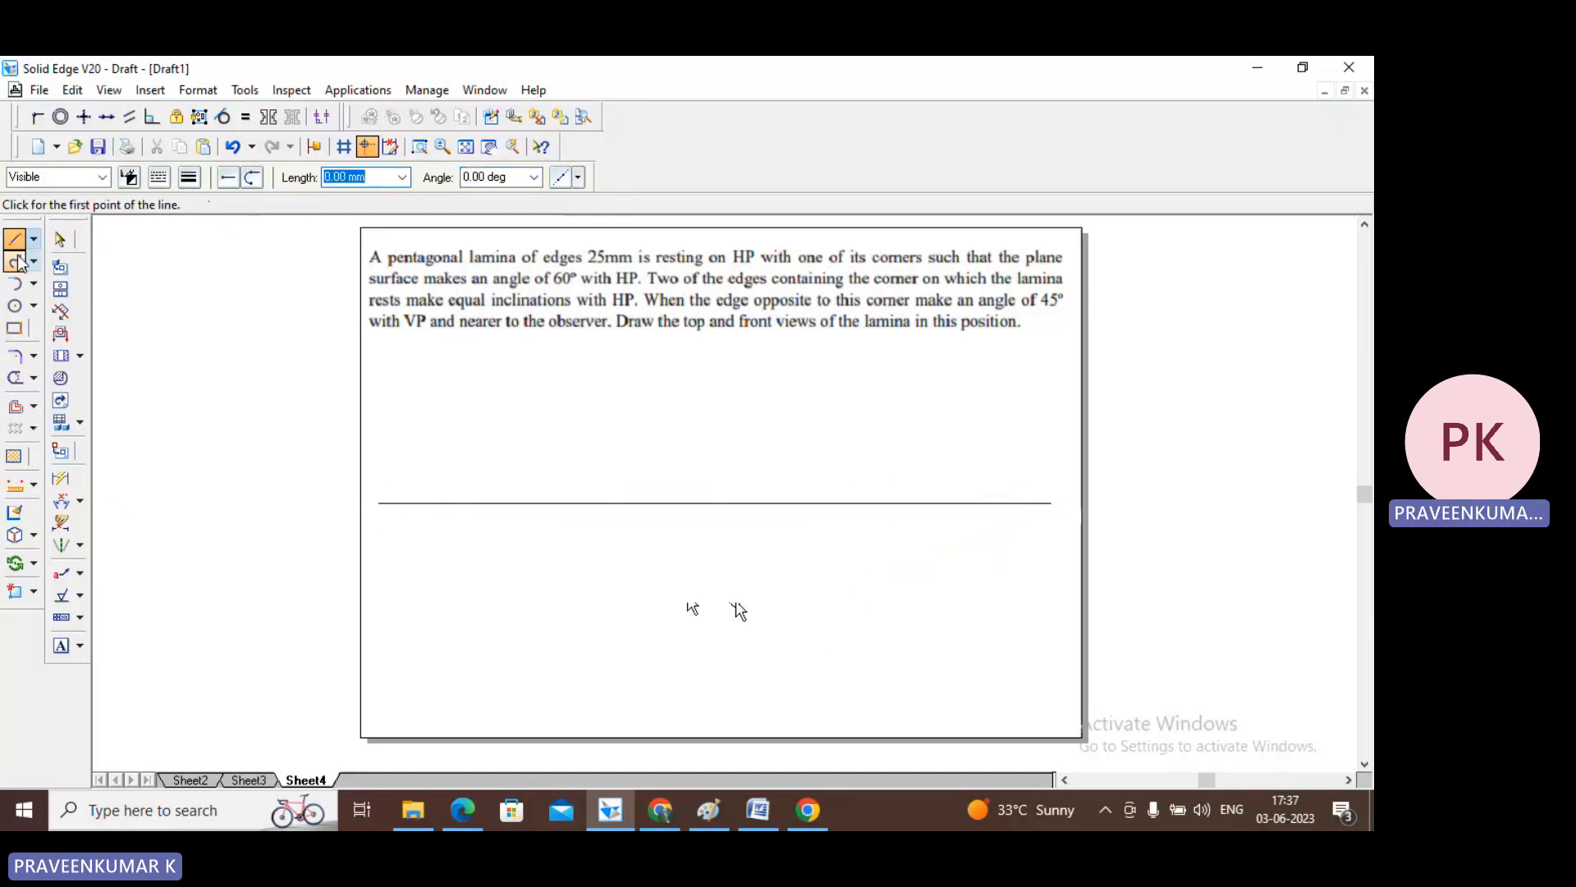
click(60, 238)
- Place four separate text labels, X, Y, VP and HP, in the empty area below the reference line
click(60, 646)
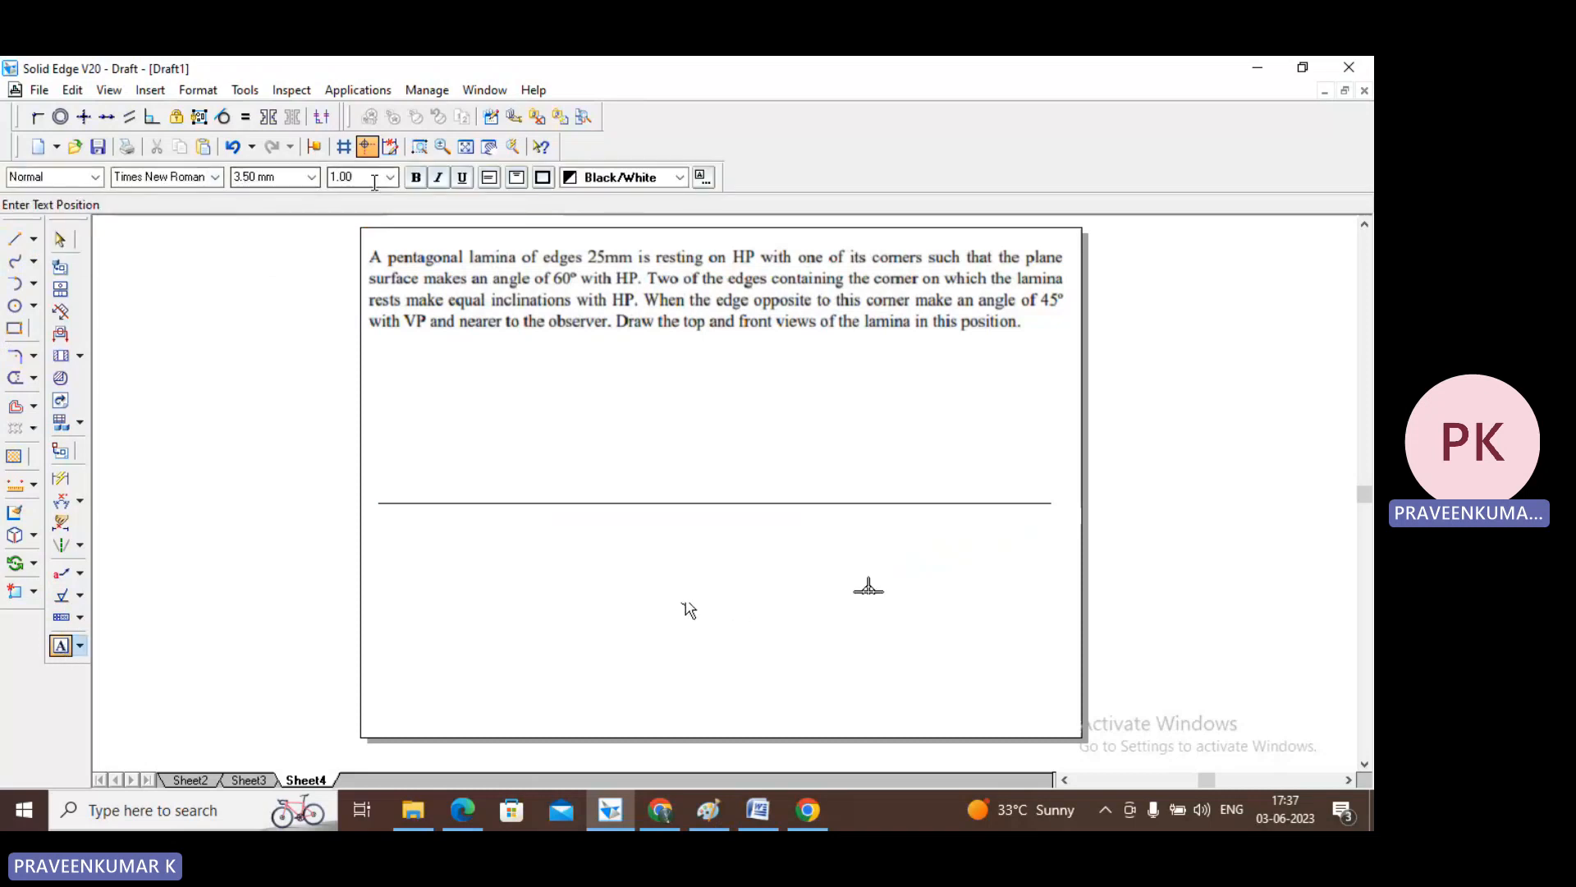
click(415, 568)
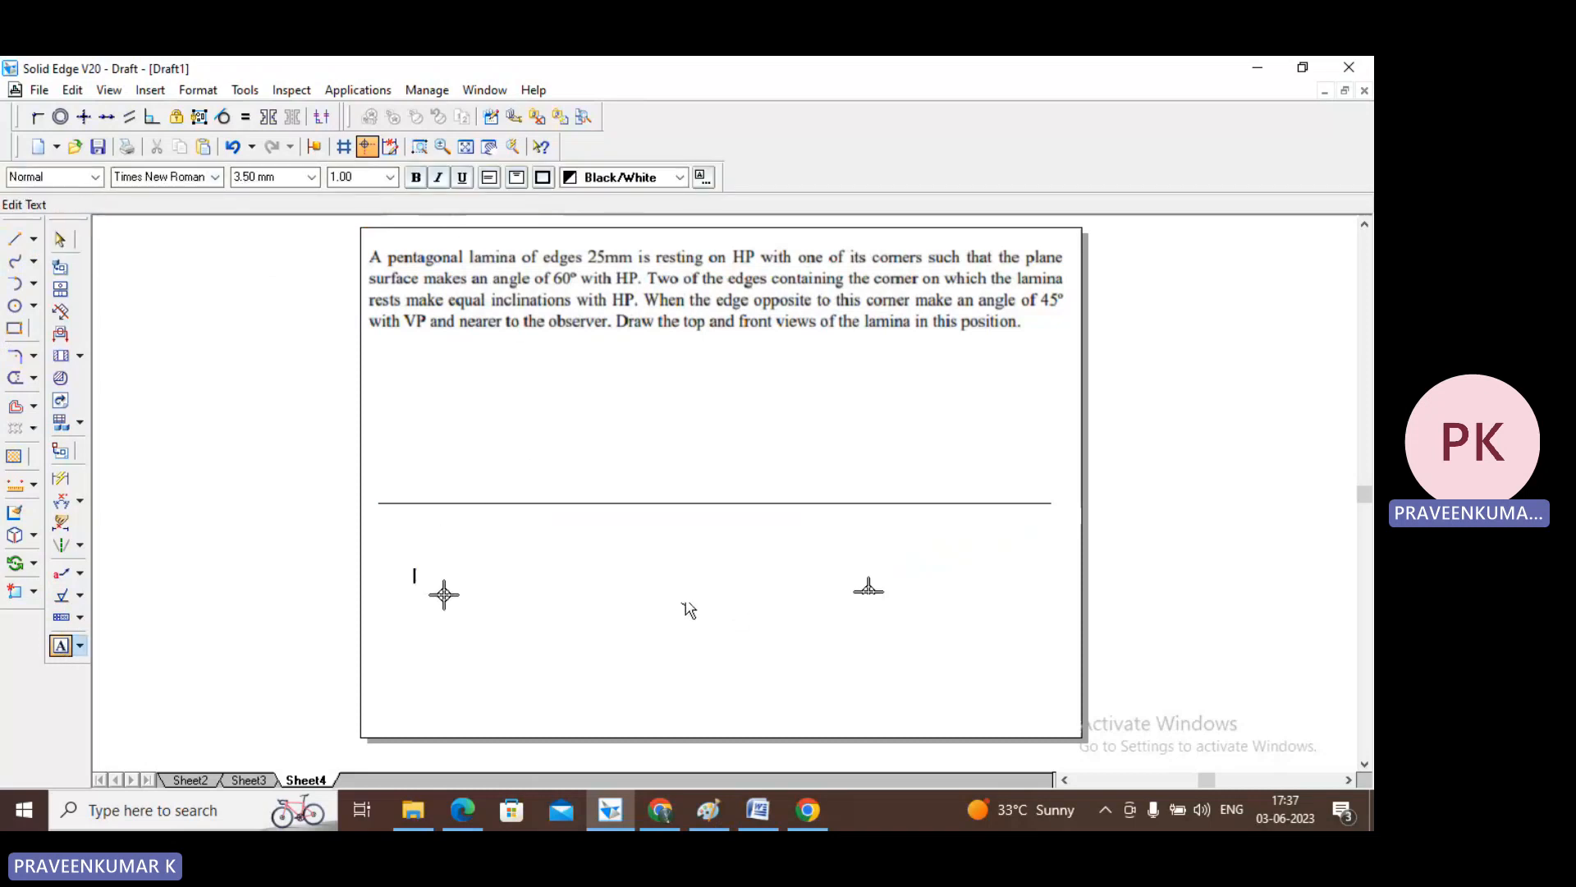
text(x)
click(758, 551)
text(Y)
click(575, 556)
text(VP)
click(610, 648)
text(HP)
click(62, 240)
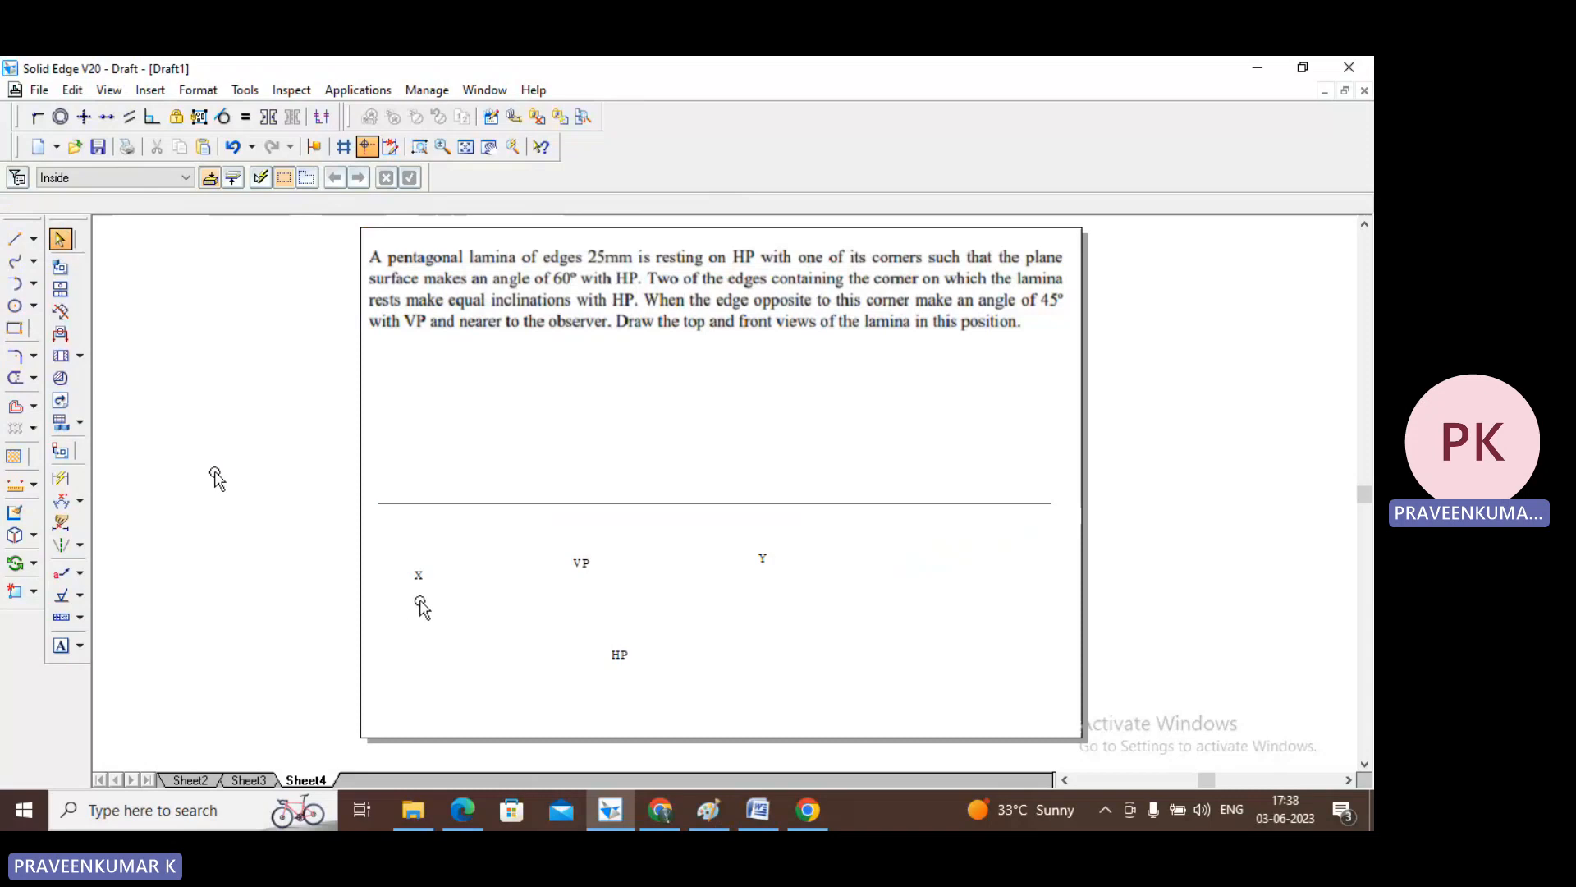
- Move X and Y to the left and right ends of the reference line, and VP above and HP below it near X
click(419, 574)
drag(391, 555, 371, 502)
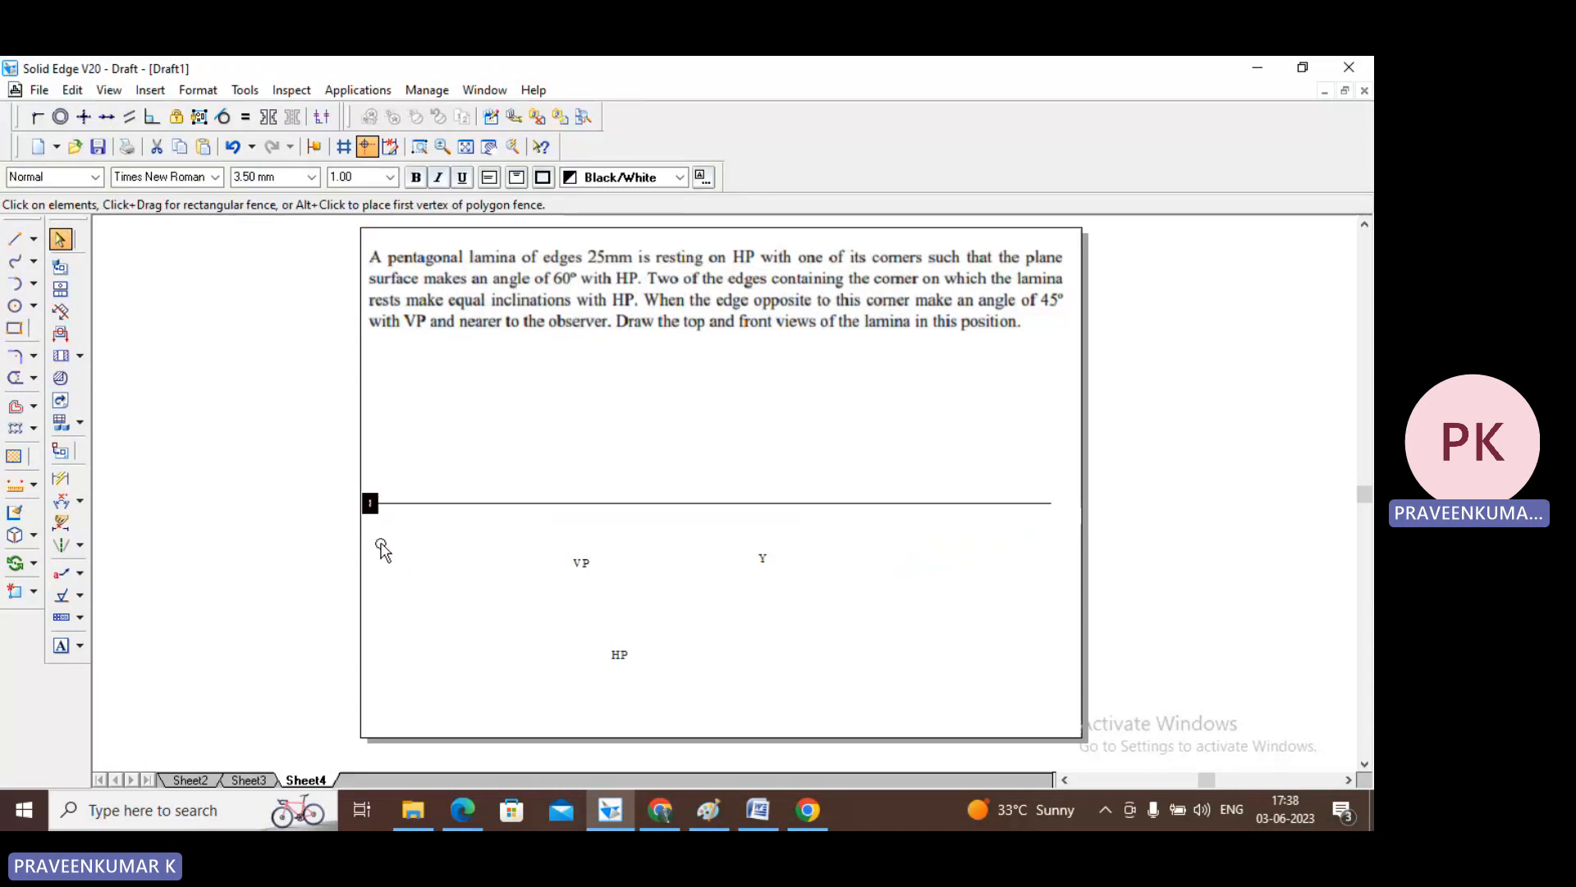
click(380, 548)
drag(763, 560, 1057, 504)
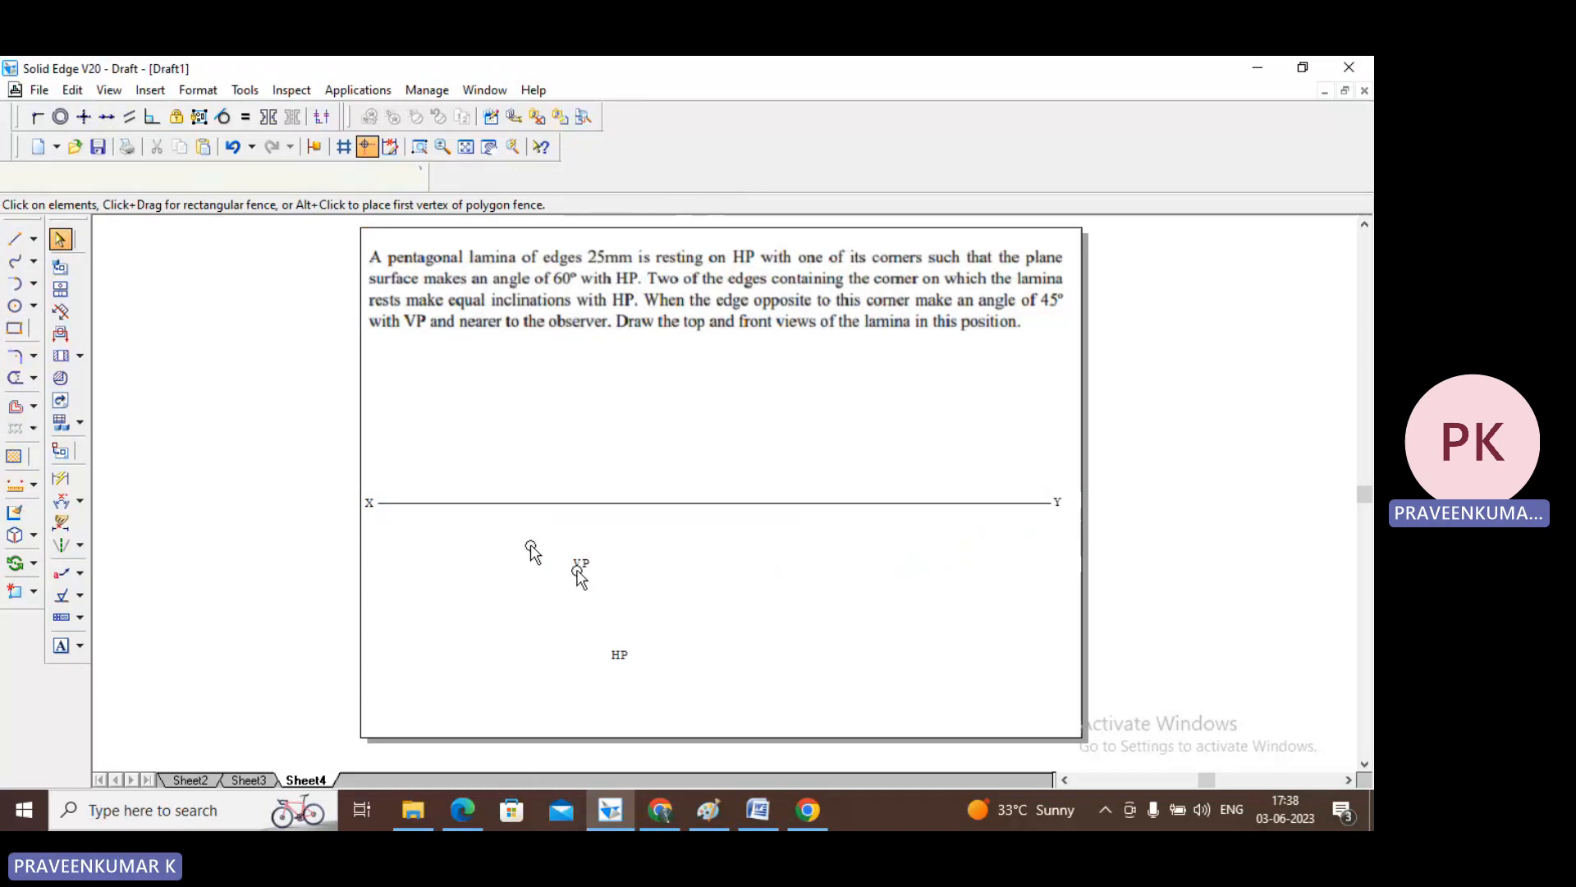
drag(582, 562, 399, 501)
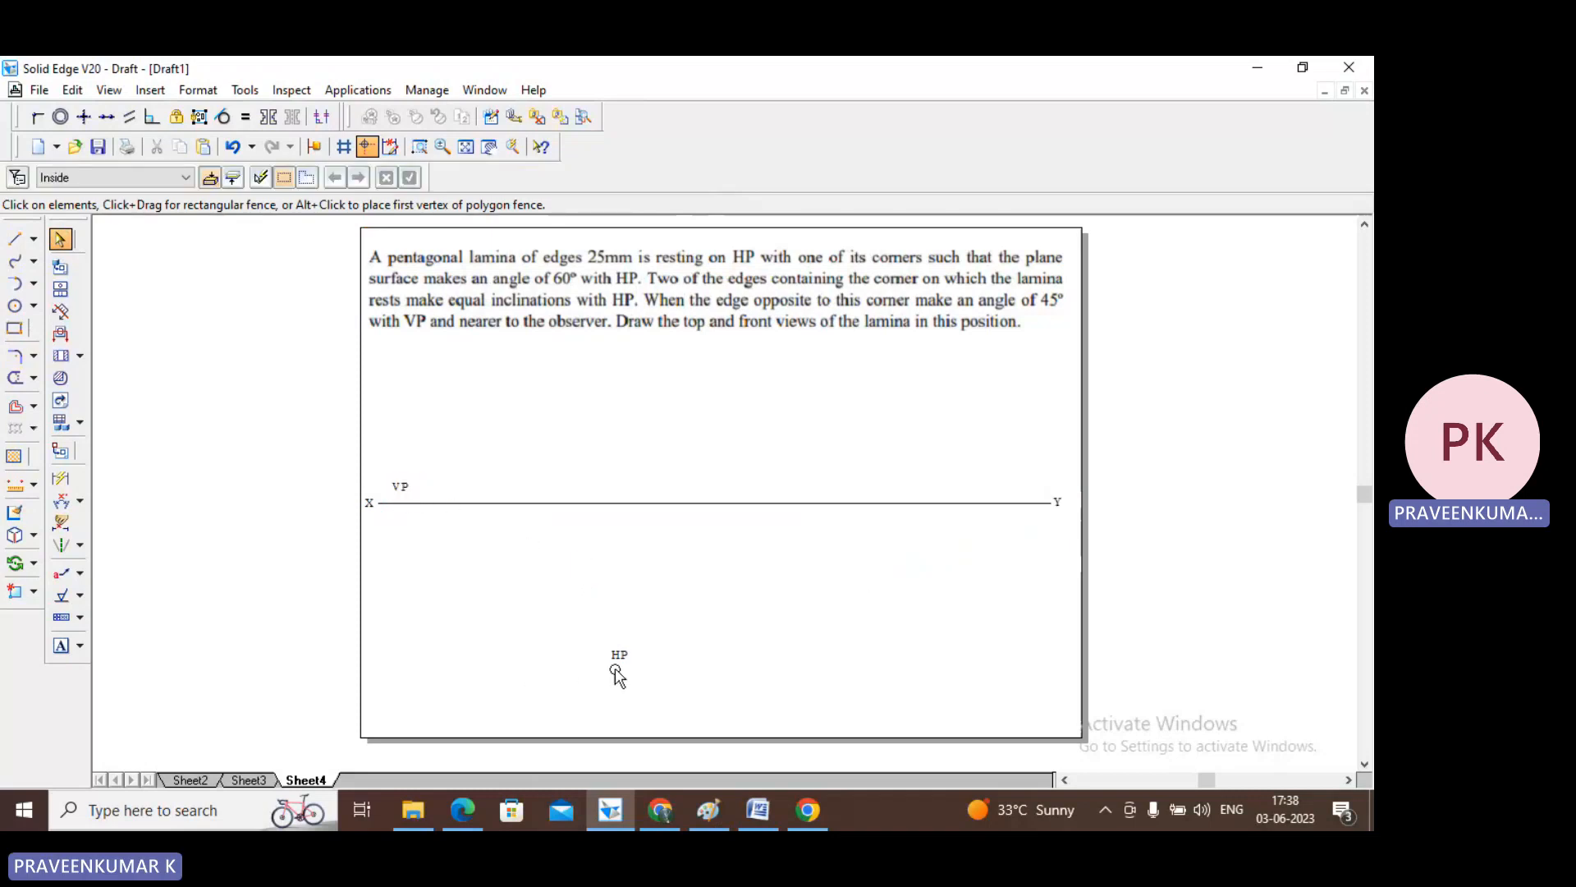
drag(619, 657, 399, 522)
click(426, 575)
- Draw the pentagon's horizontal base edge below the reference line, 25 mm long at 0°, with a 0.50 mm line width
click(13, 241)
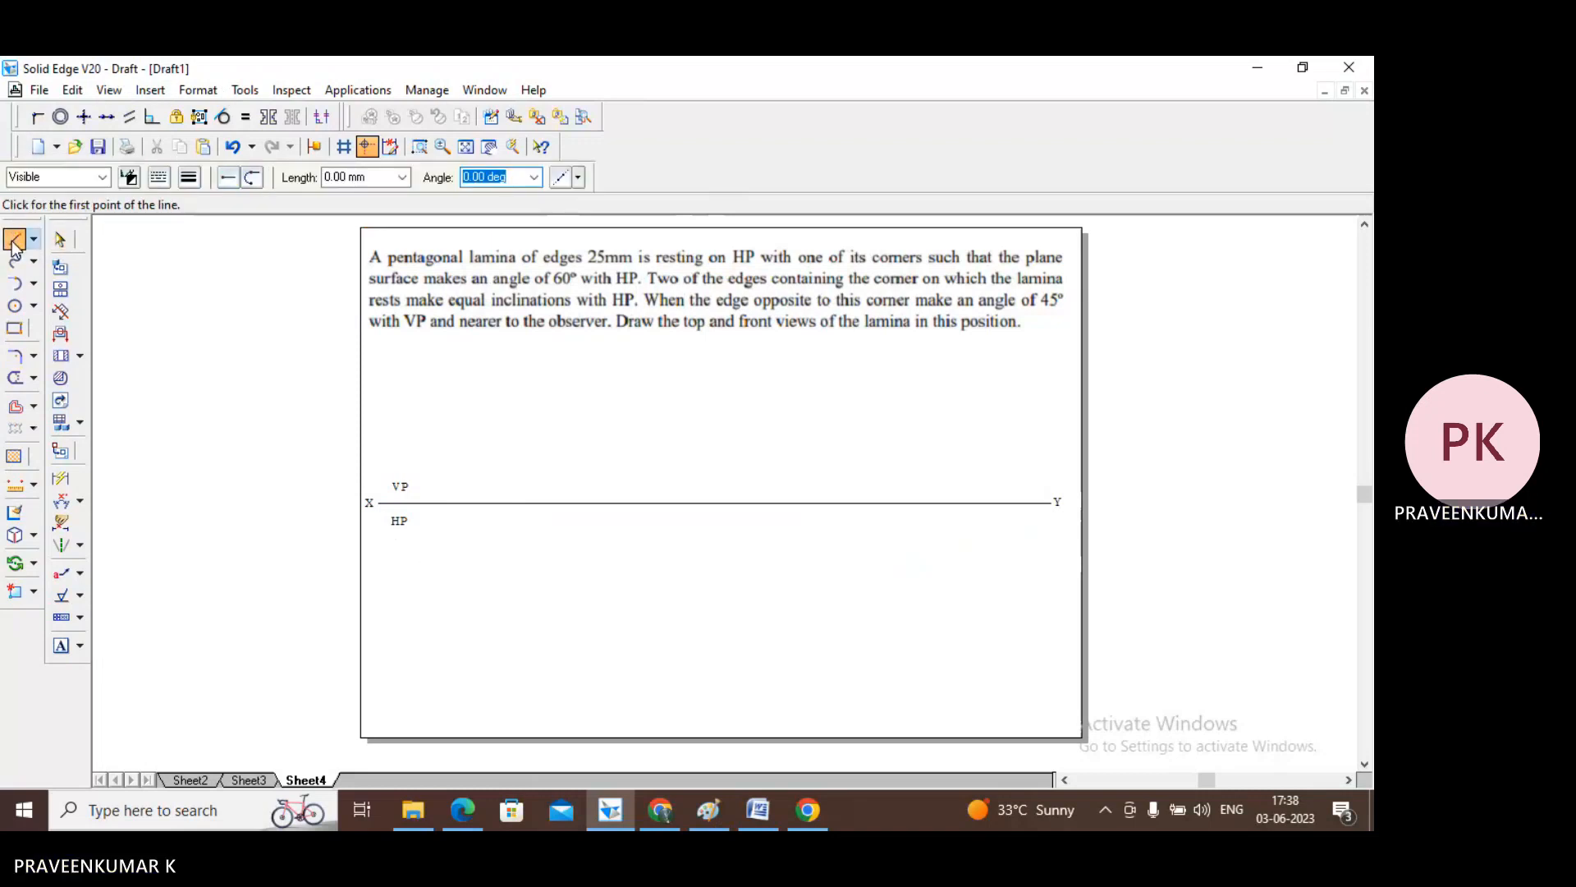
click(189, 177)
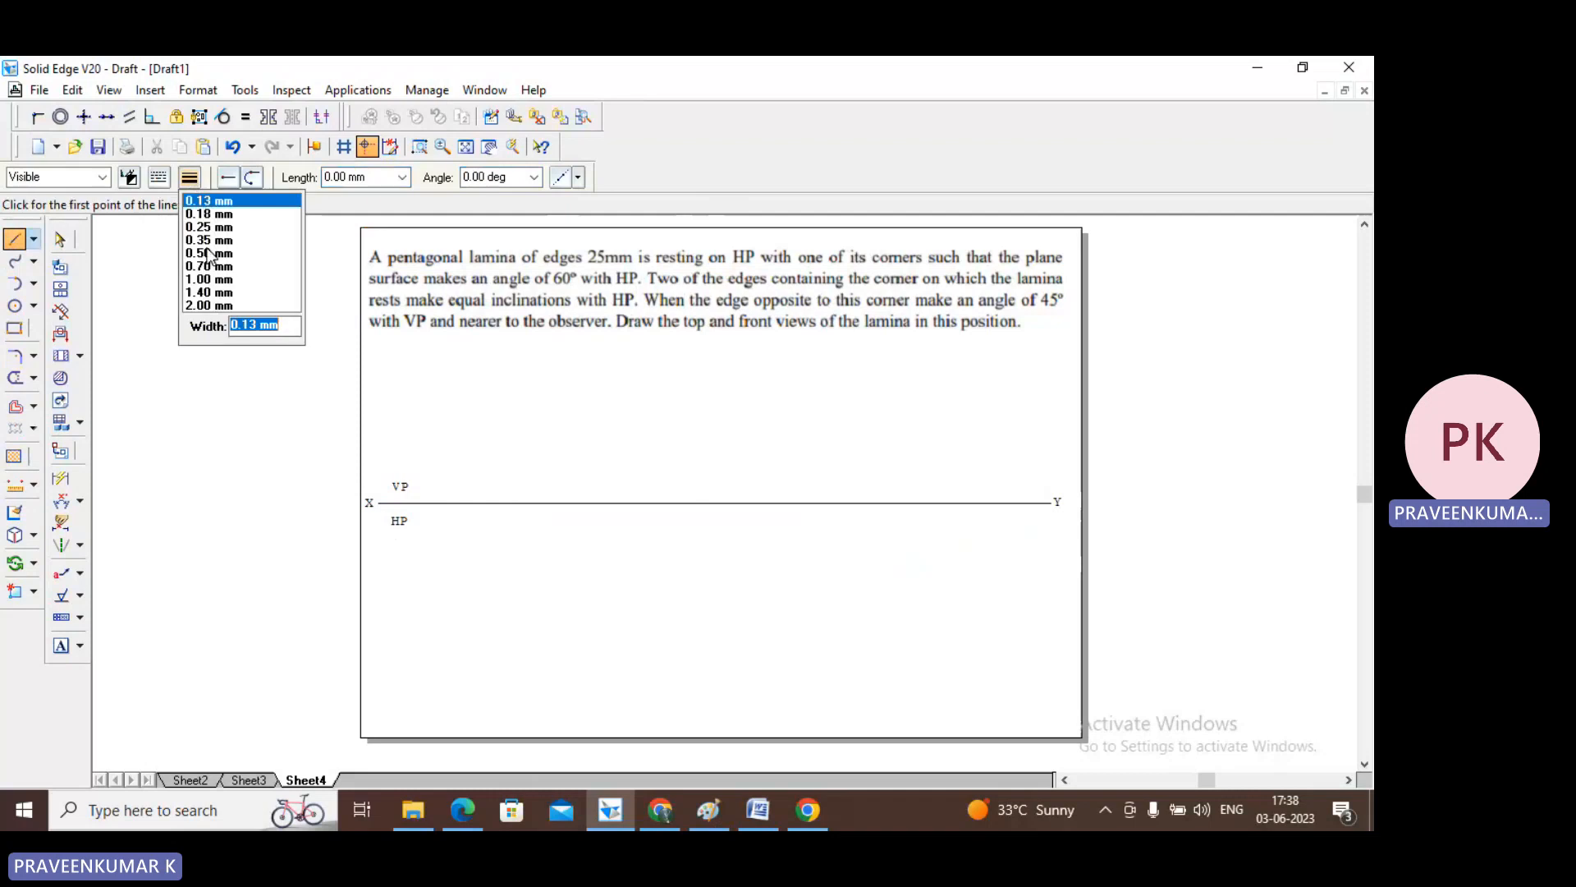
click(209, 251)
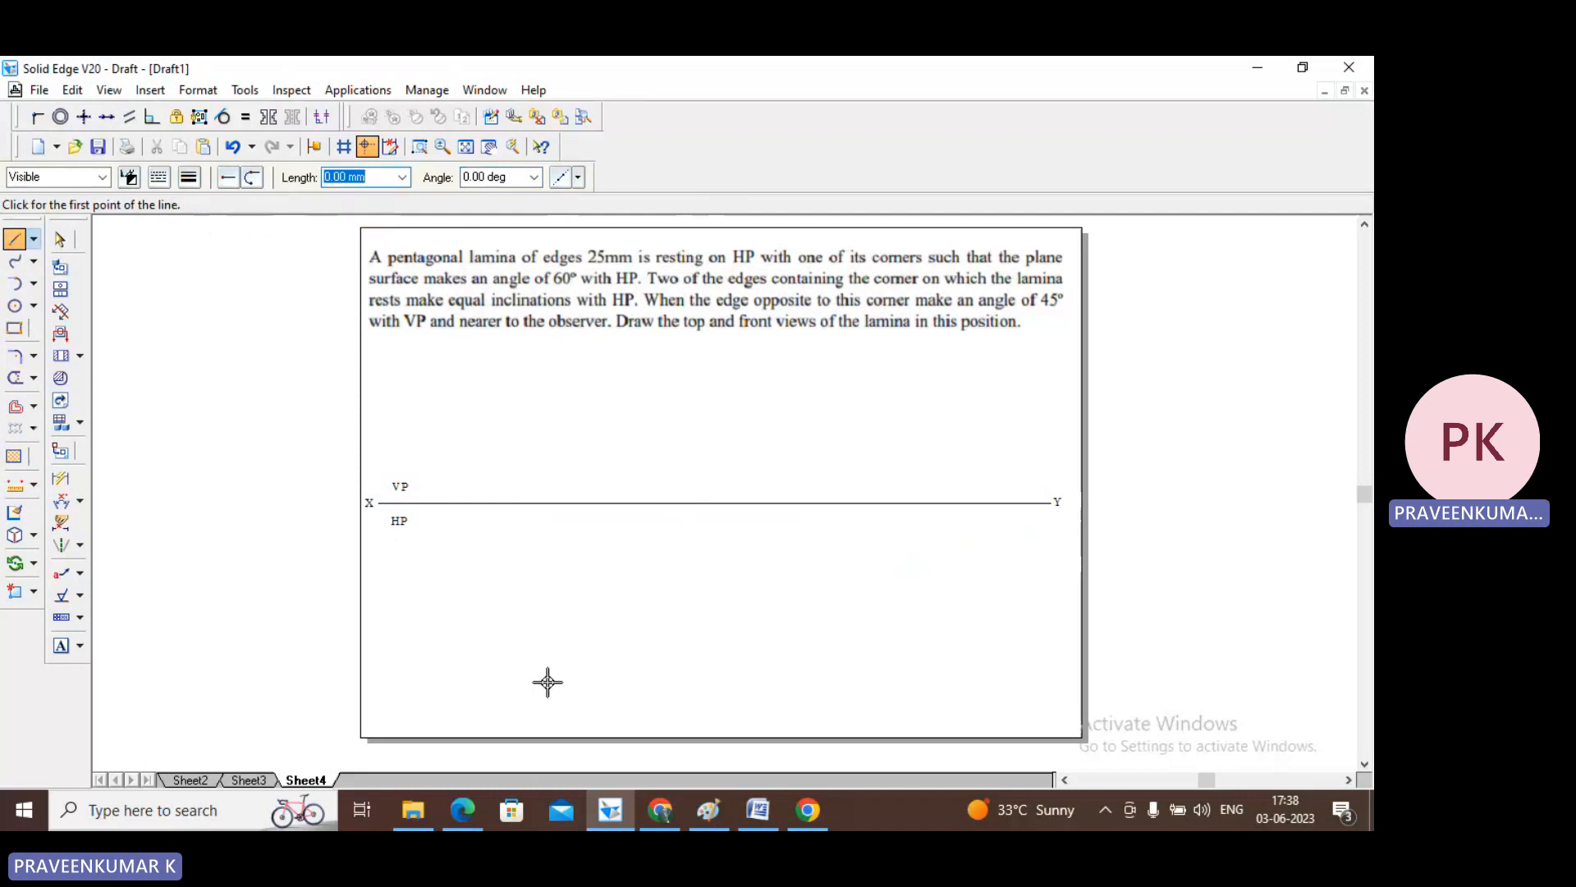
click(575, 674)
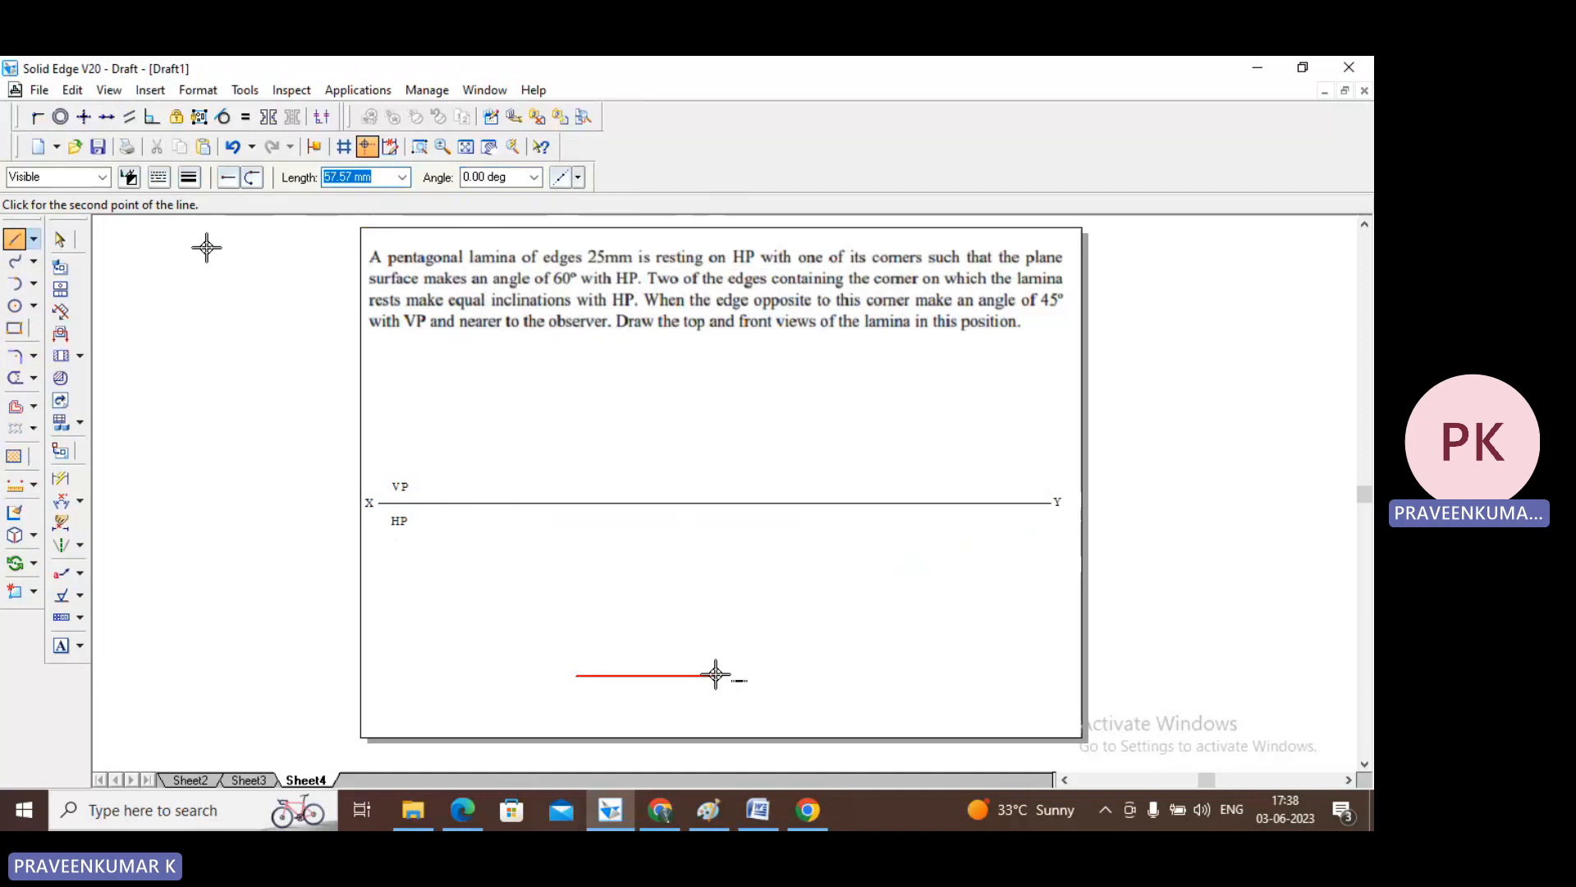
text(25)
key(Tab)
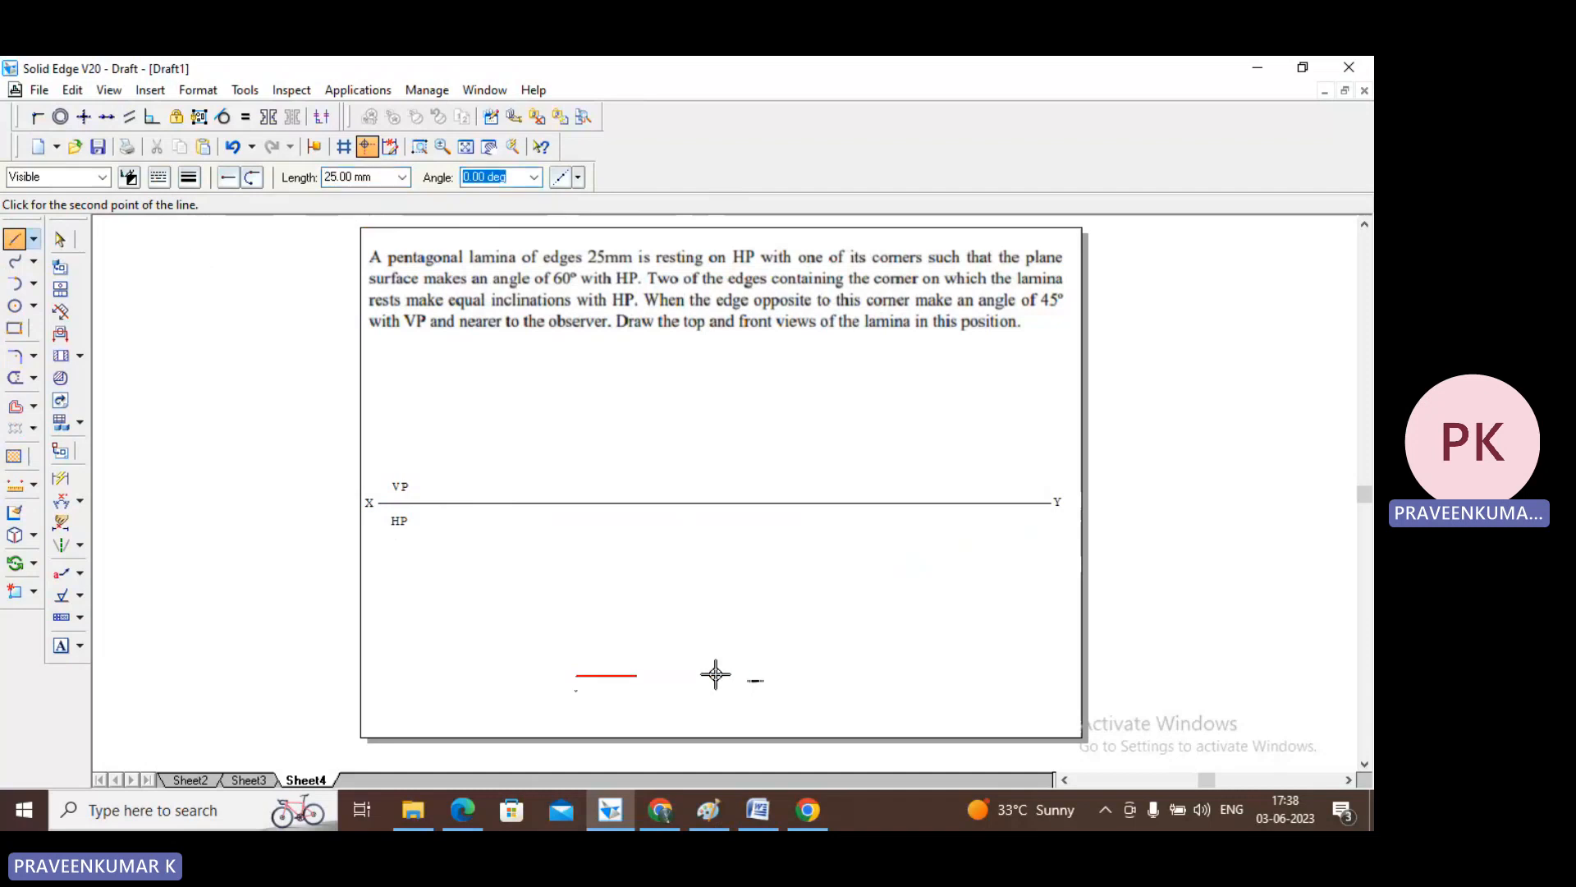
key(Return)
- Continue from the base's right end with a 25 mm edge at 72° and another 25 mm edge at 72*2°
text(25)
key(Tab)
text(72)
key(Return)
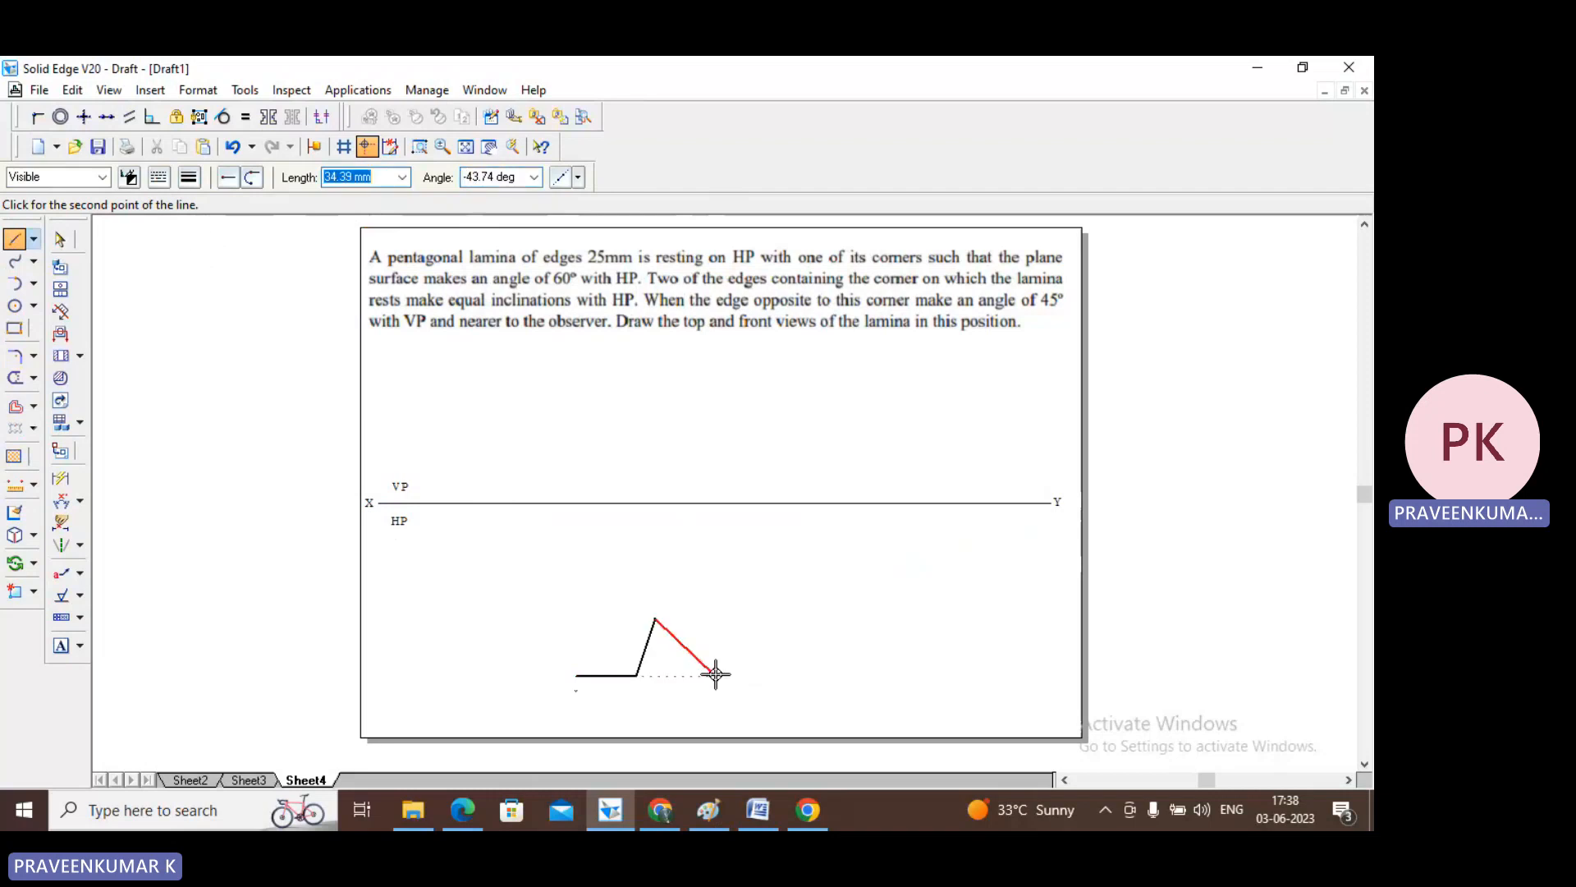
text(25)
key(Tab)
text(-72)
key(Tab)
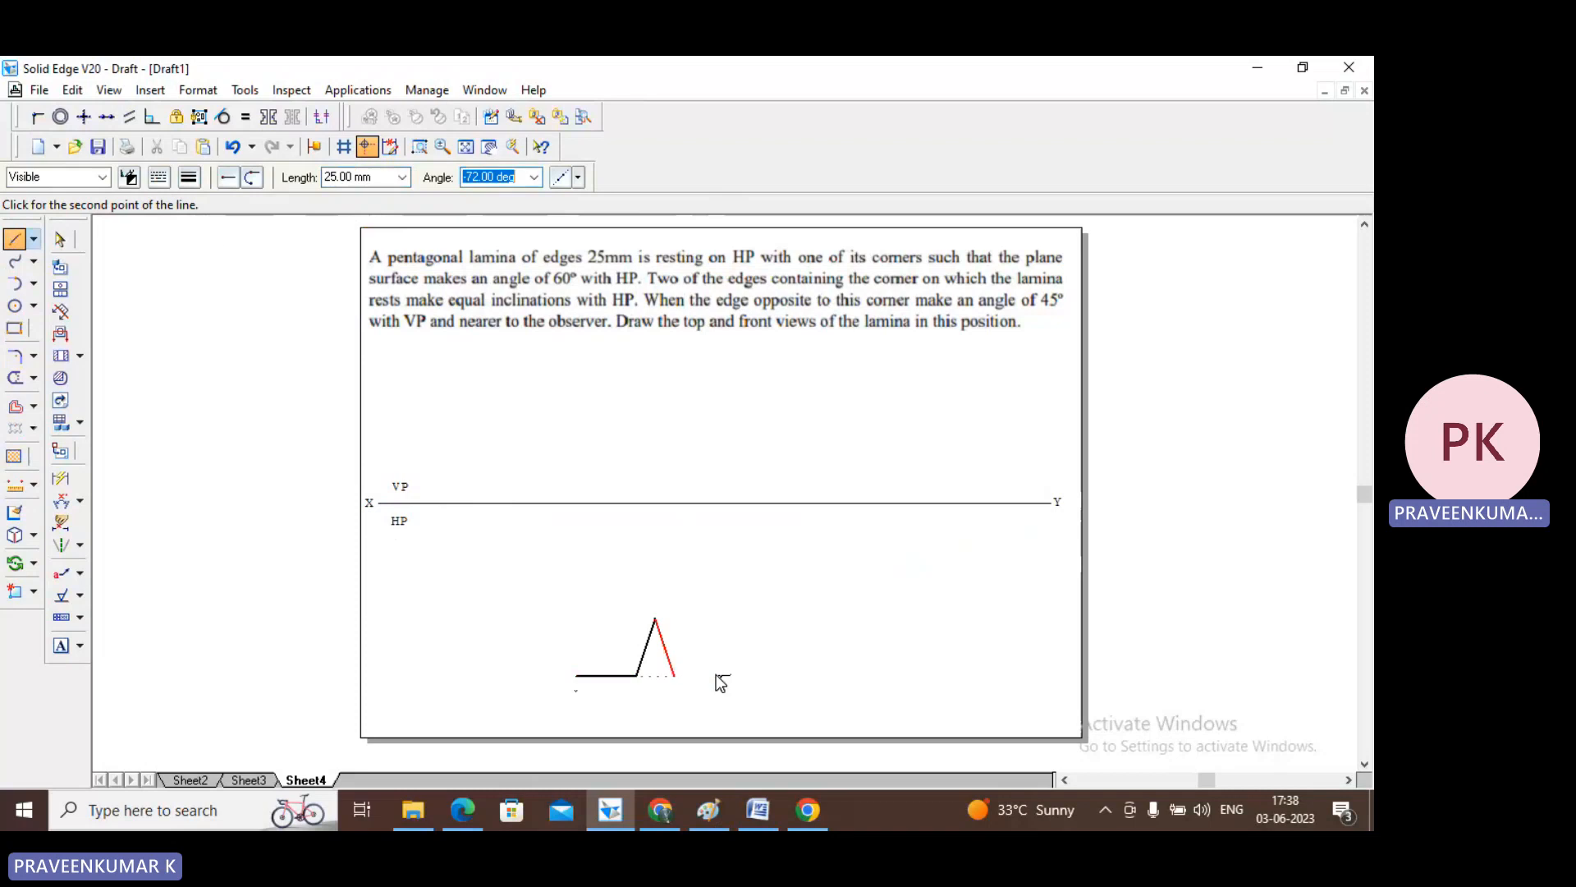
text(72*2)
key(Return)
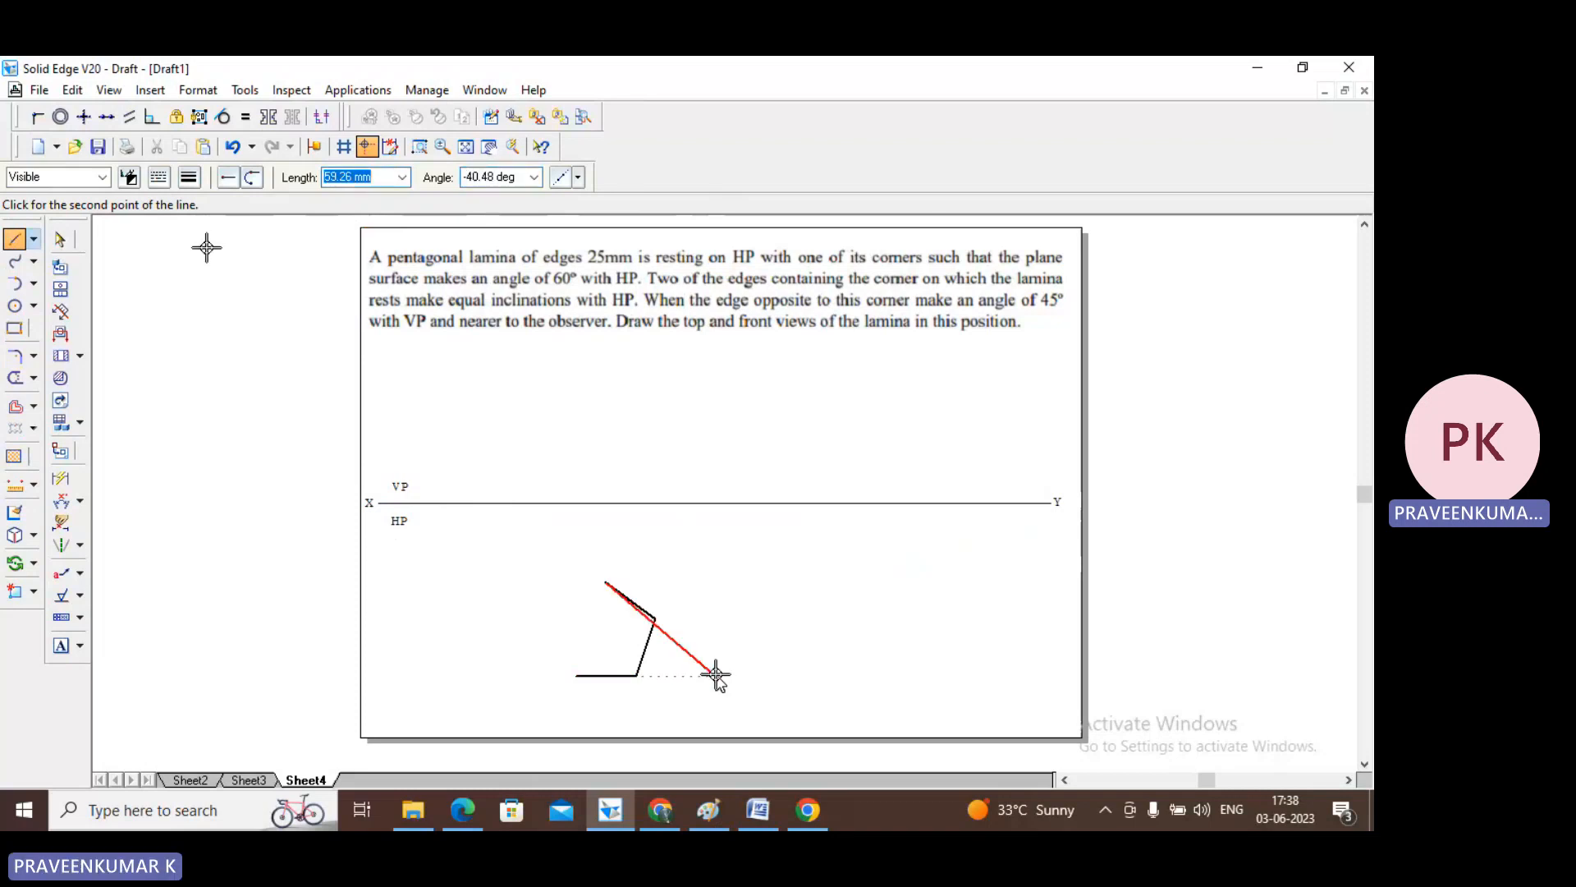
- Draw the pentagon's fourth edge from the apex, 25 mm long at an angle of 72*3°
text(25)
key(Tab)
text(72)
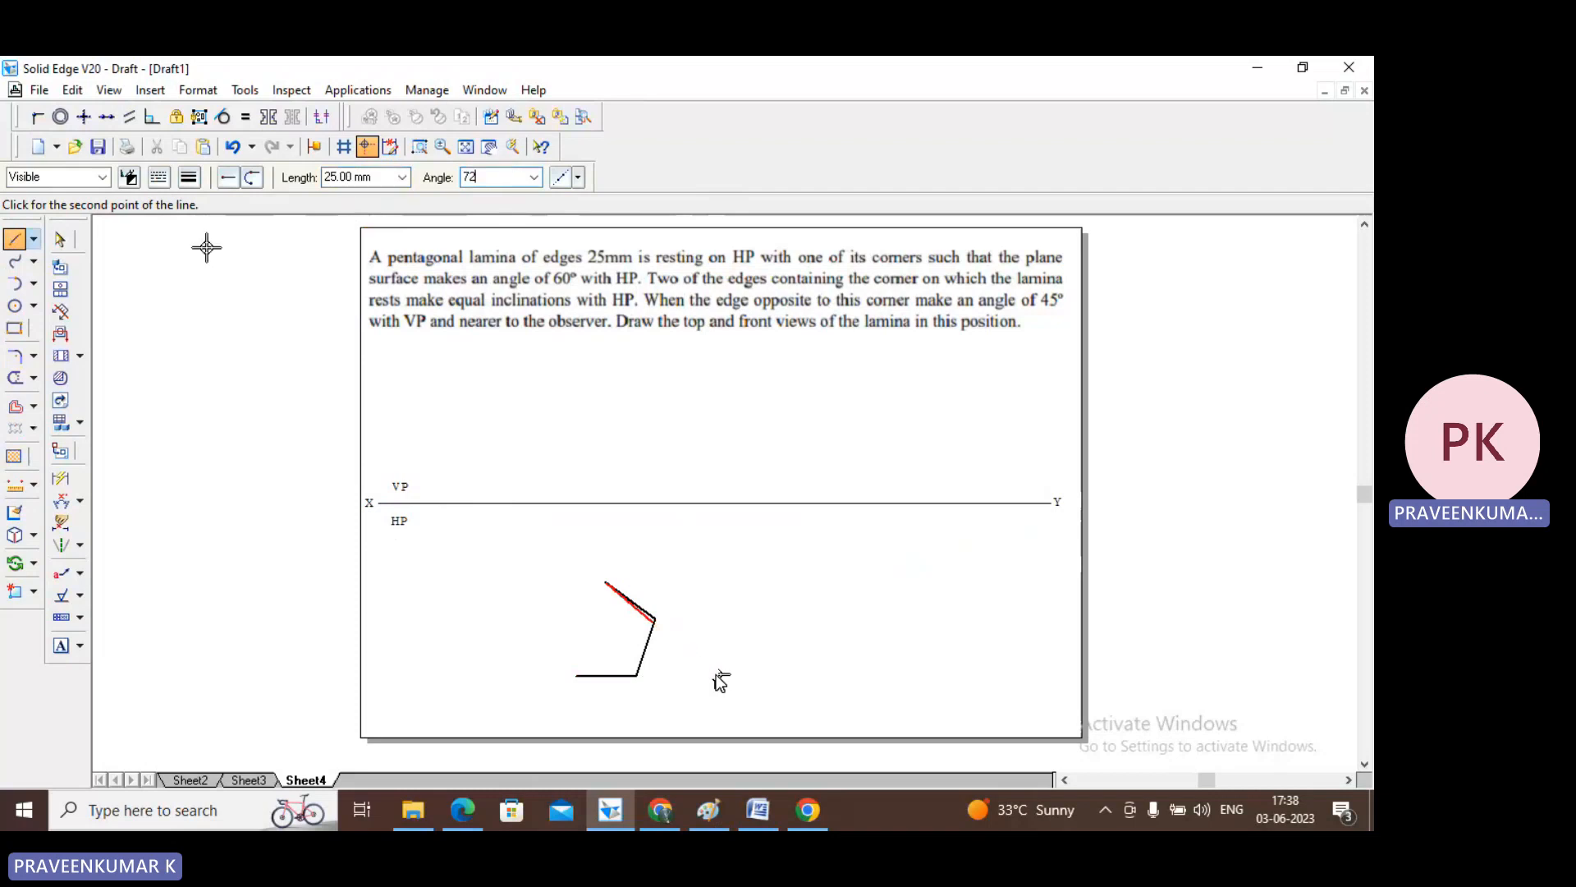
text(*3)
key(Return)
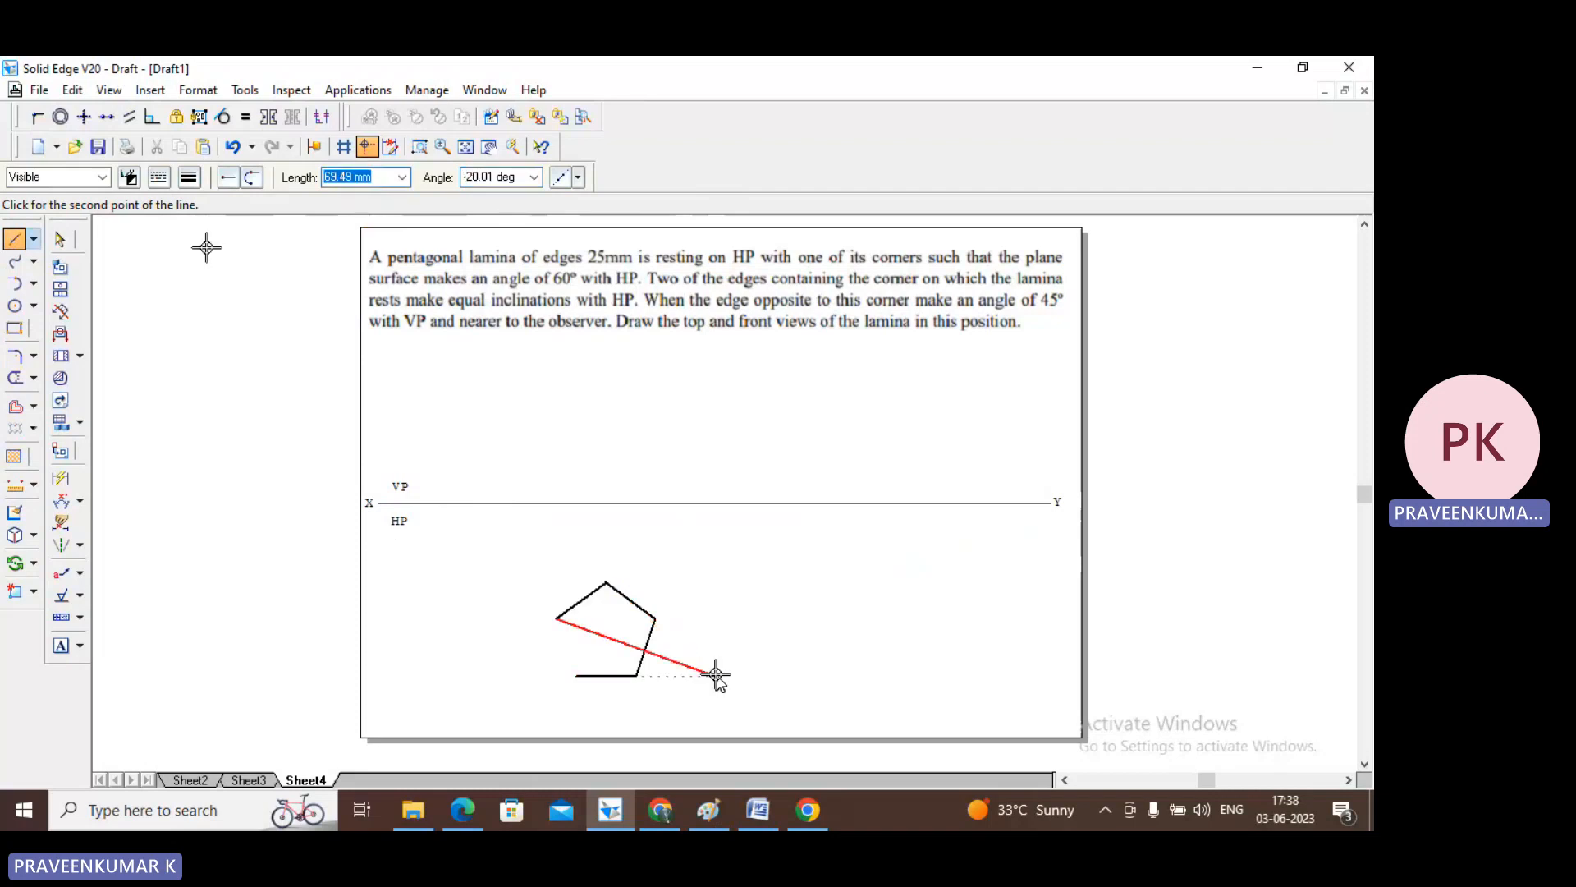
- Try to draw the pentagon's fifth edge 25 mm long from its upper-left corner, and undo it
text(25)
key(Tab)
text(72)
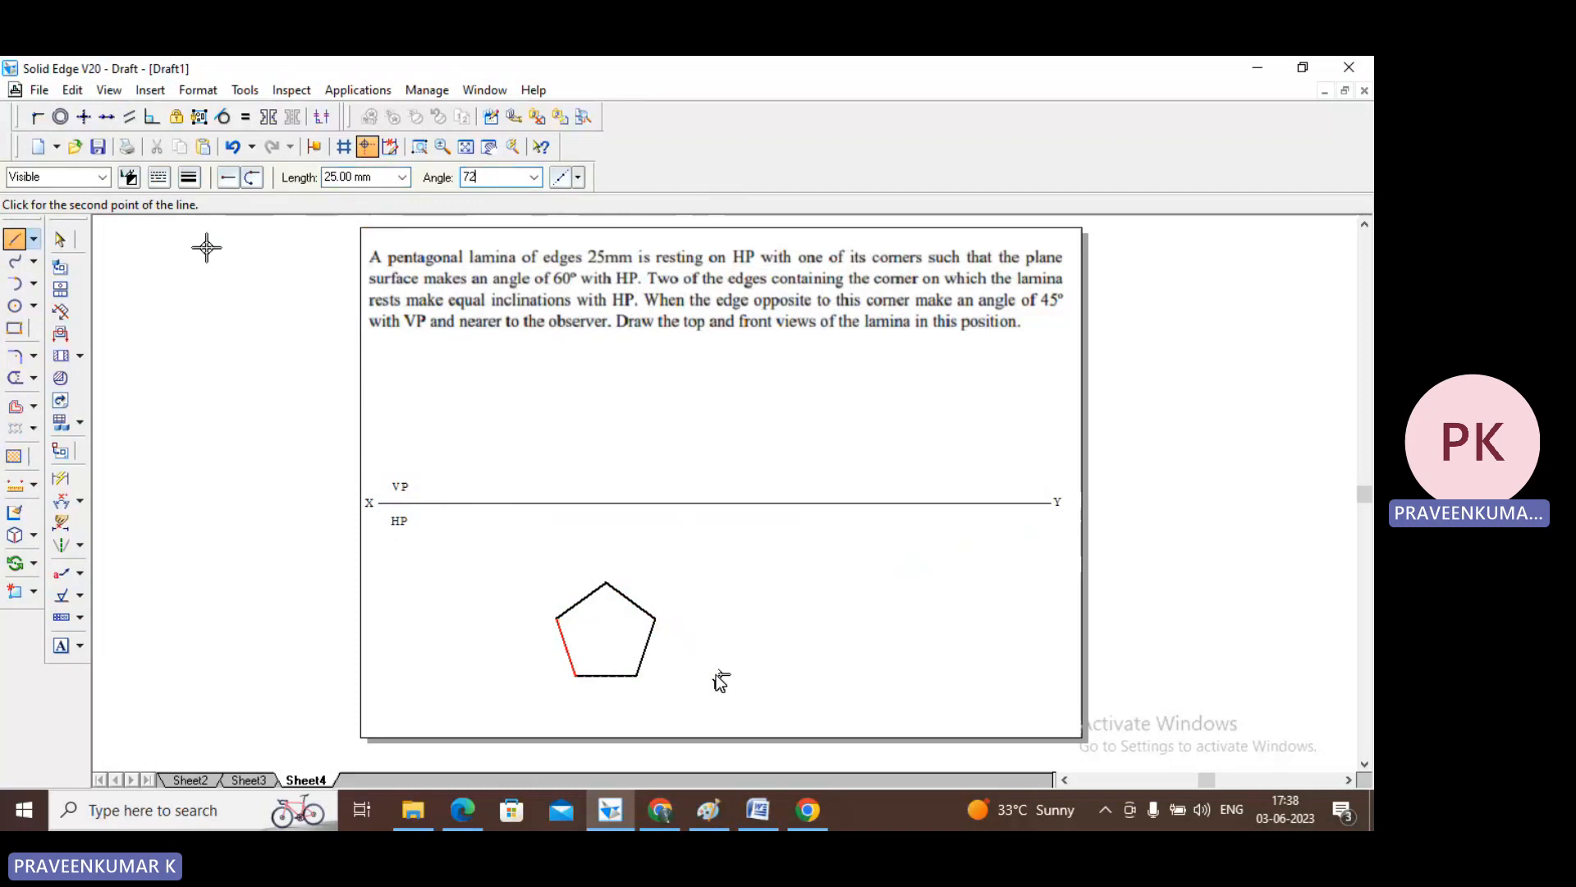
key(Return)
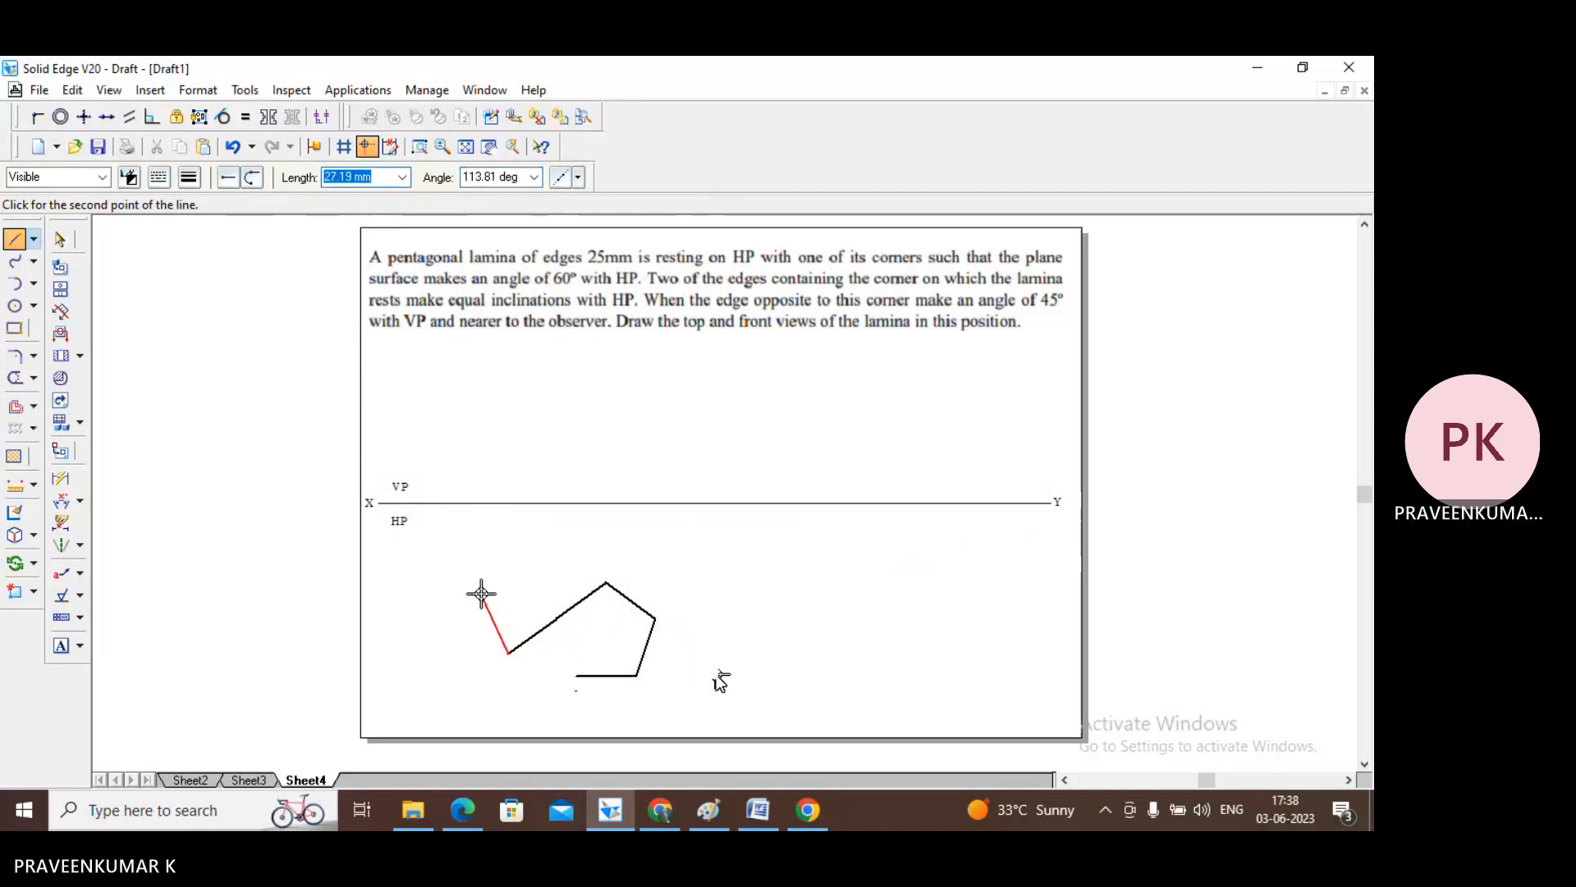
key(ctrl+z)
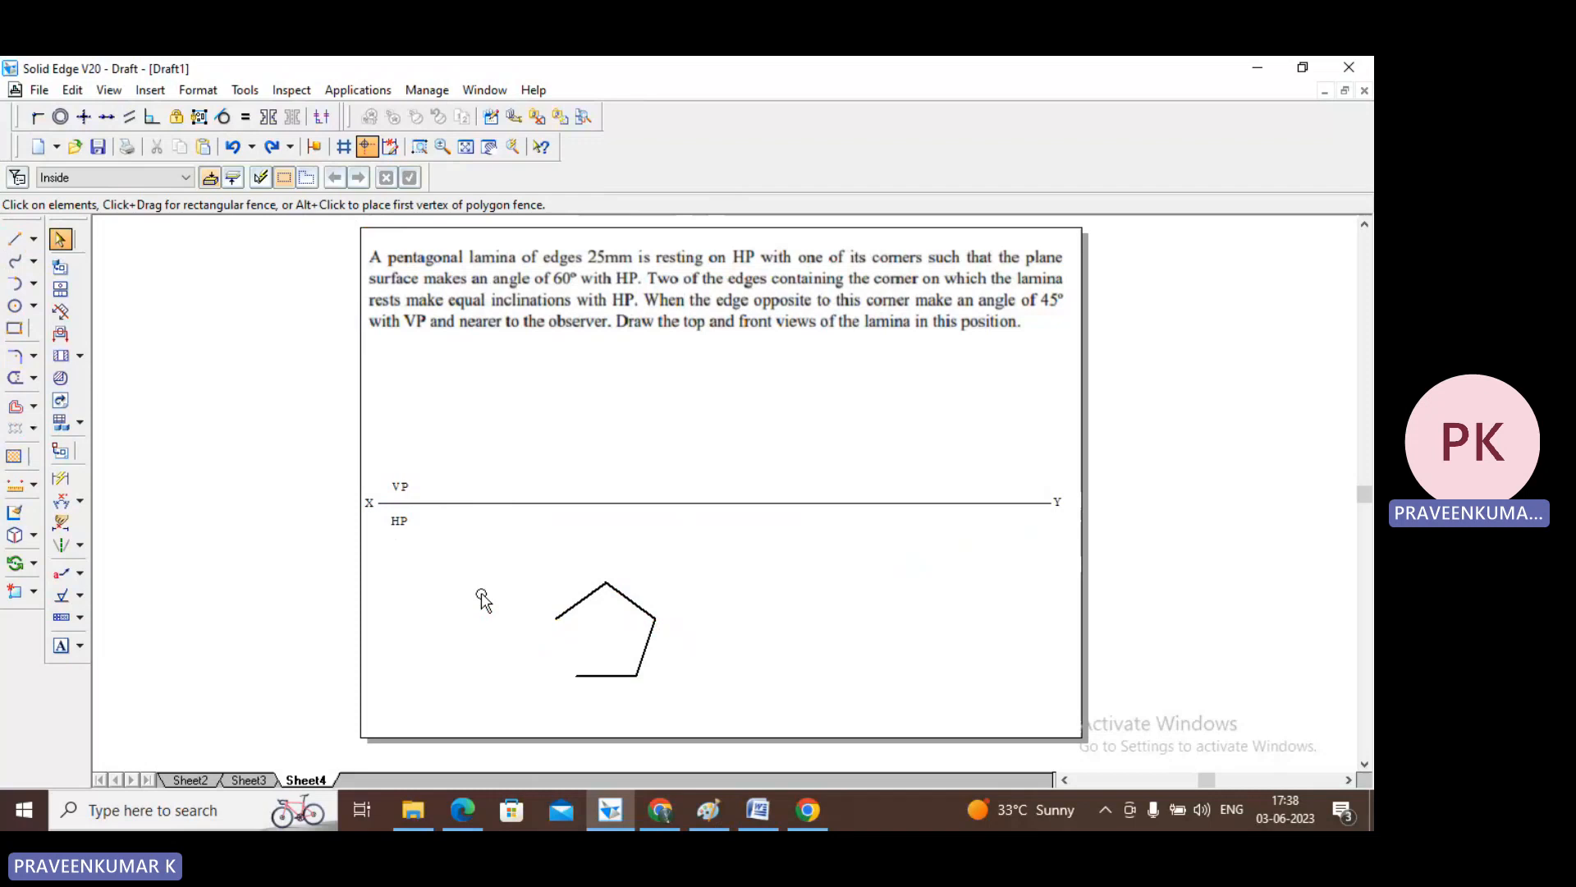
- Close the pentagon with a line from its open upper-left corner to the left end of the base edge
click(10, 241)
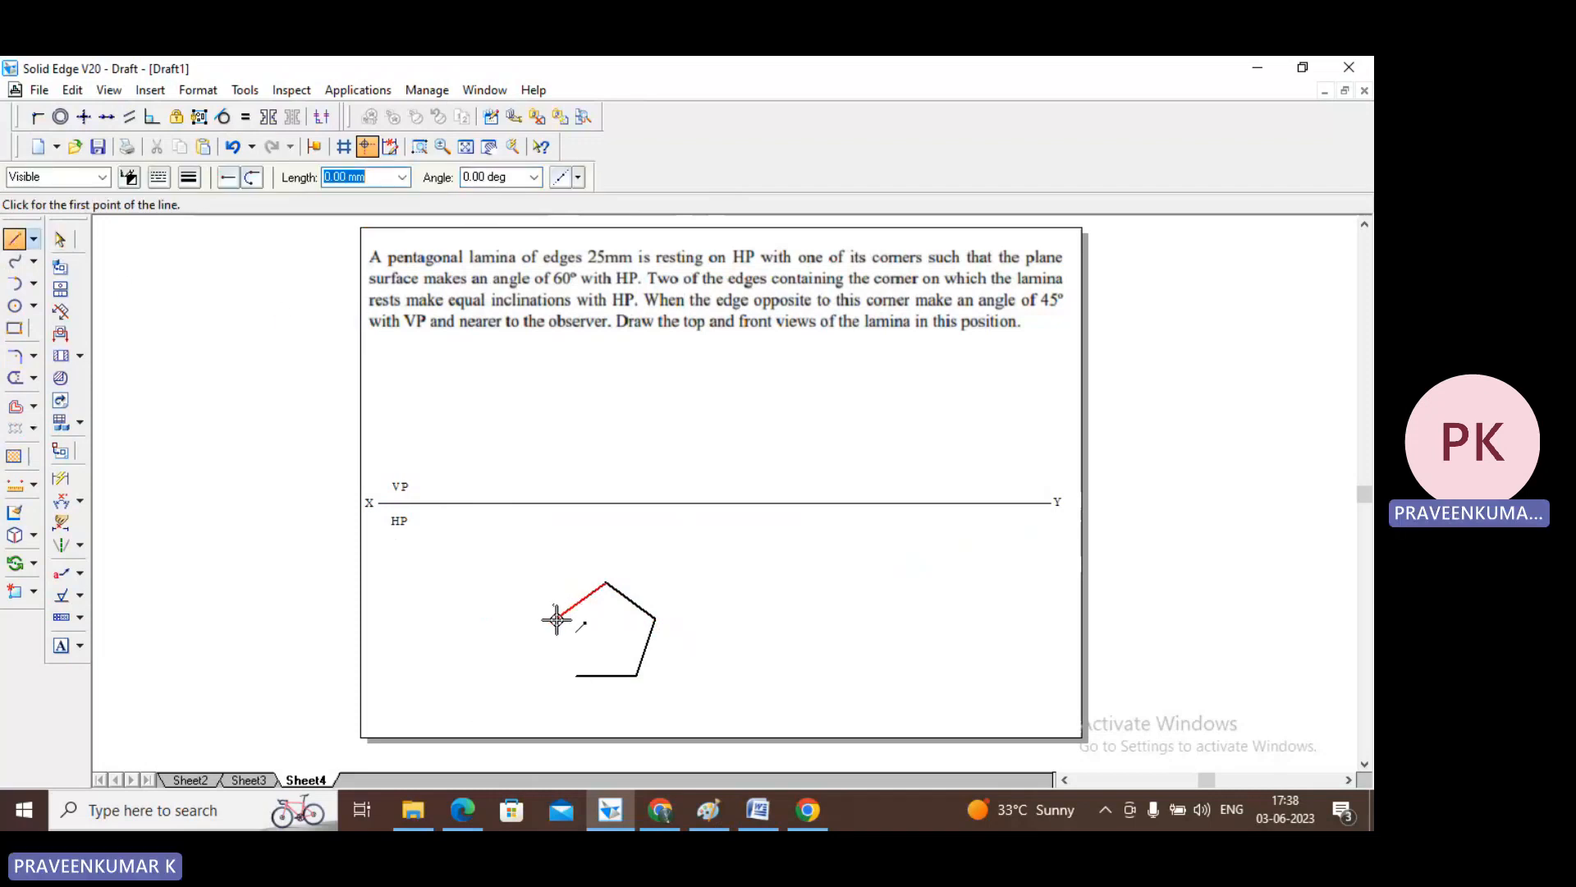
click(556, 618)
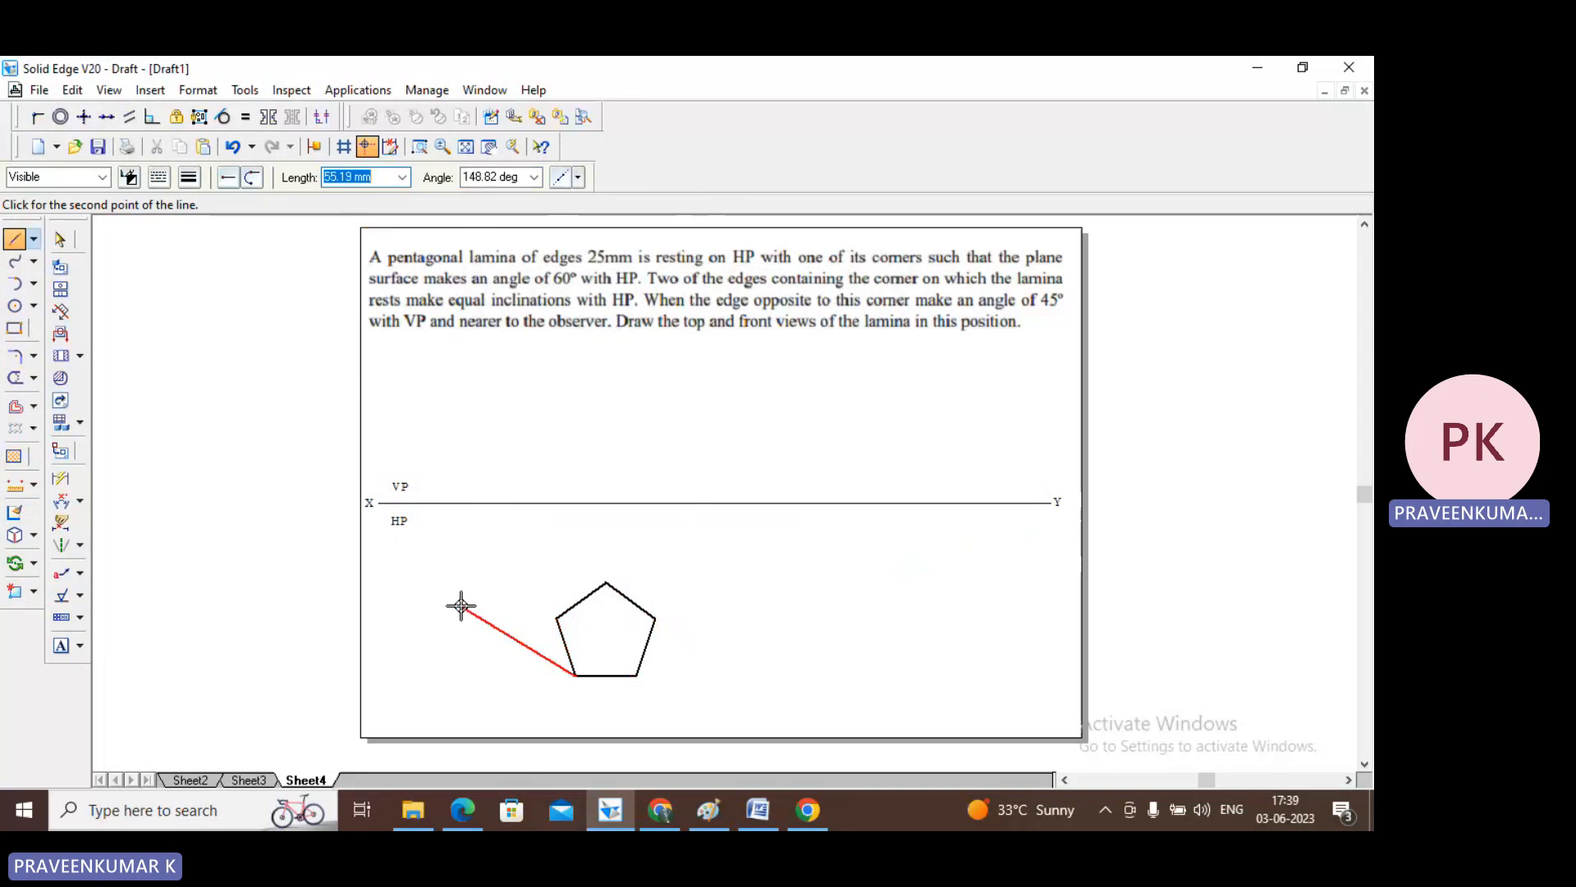
right_click(461, 606)
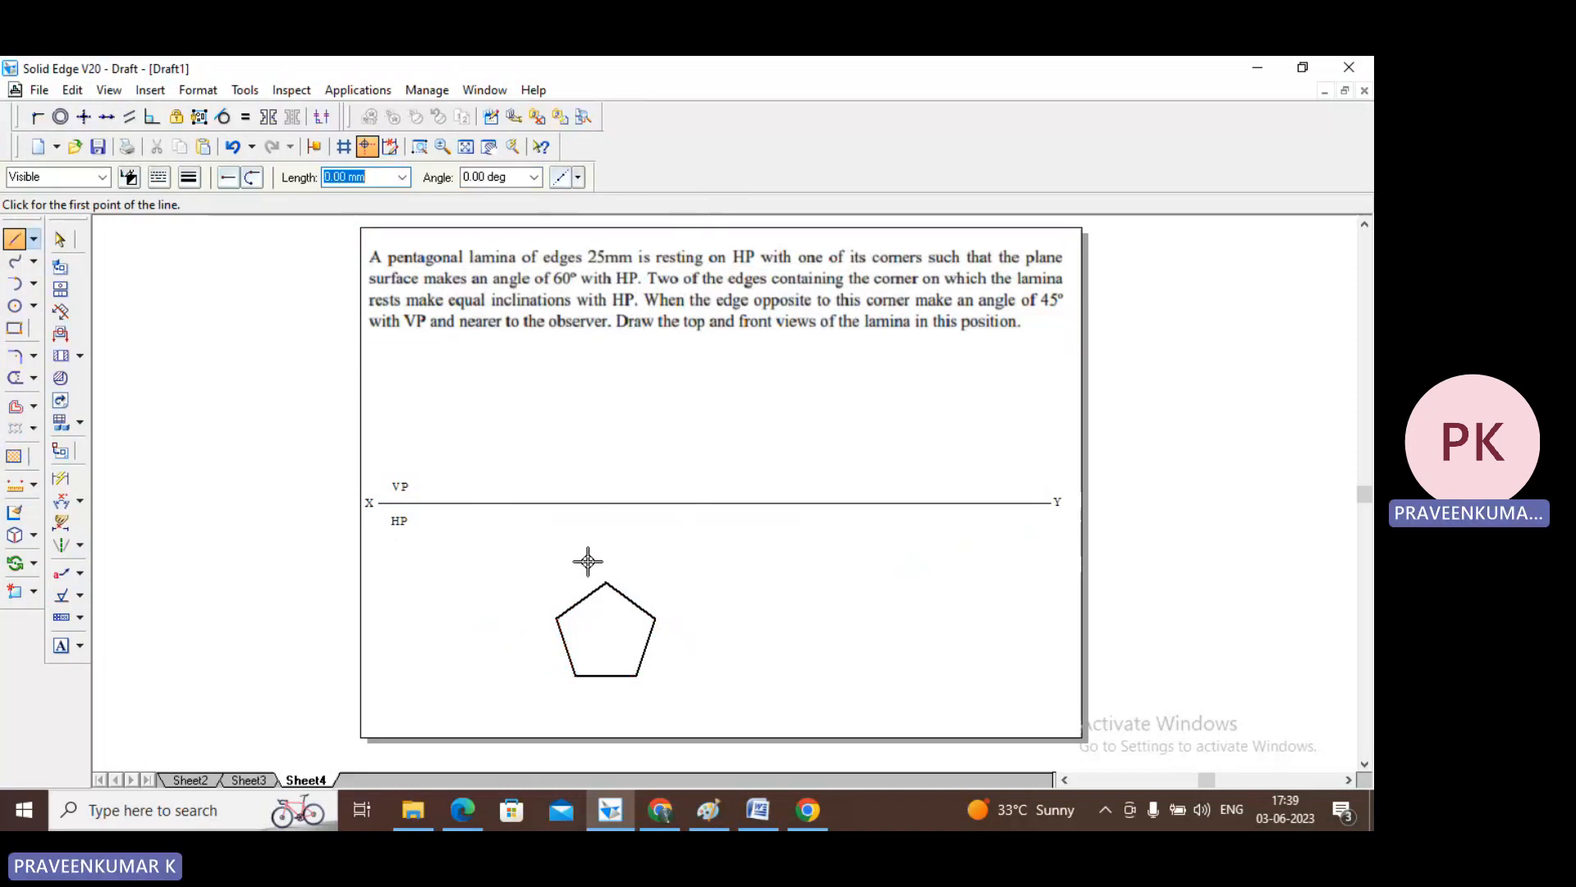
click(58, 241)
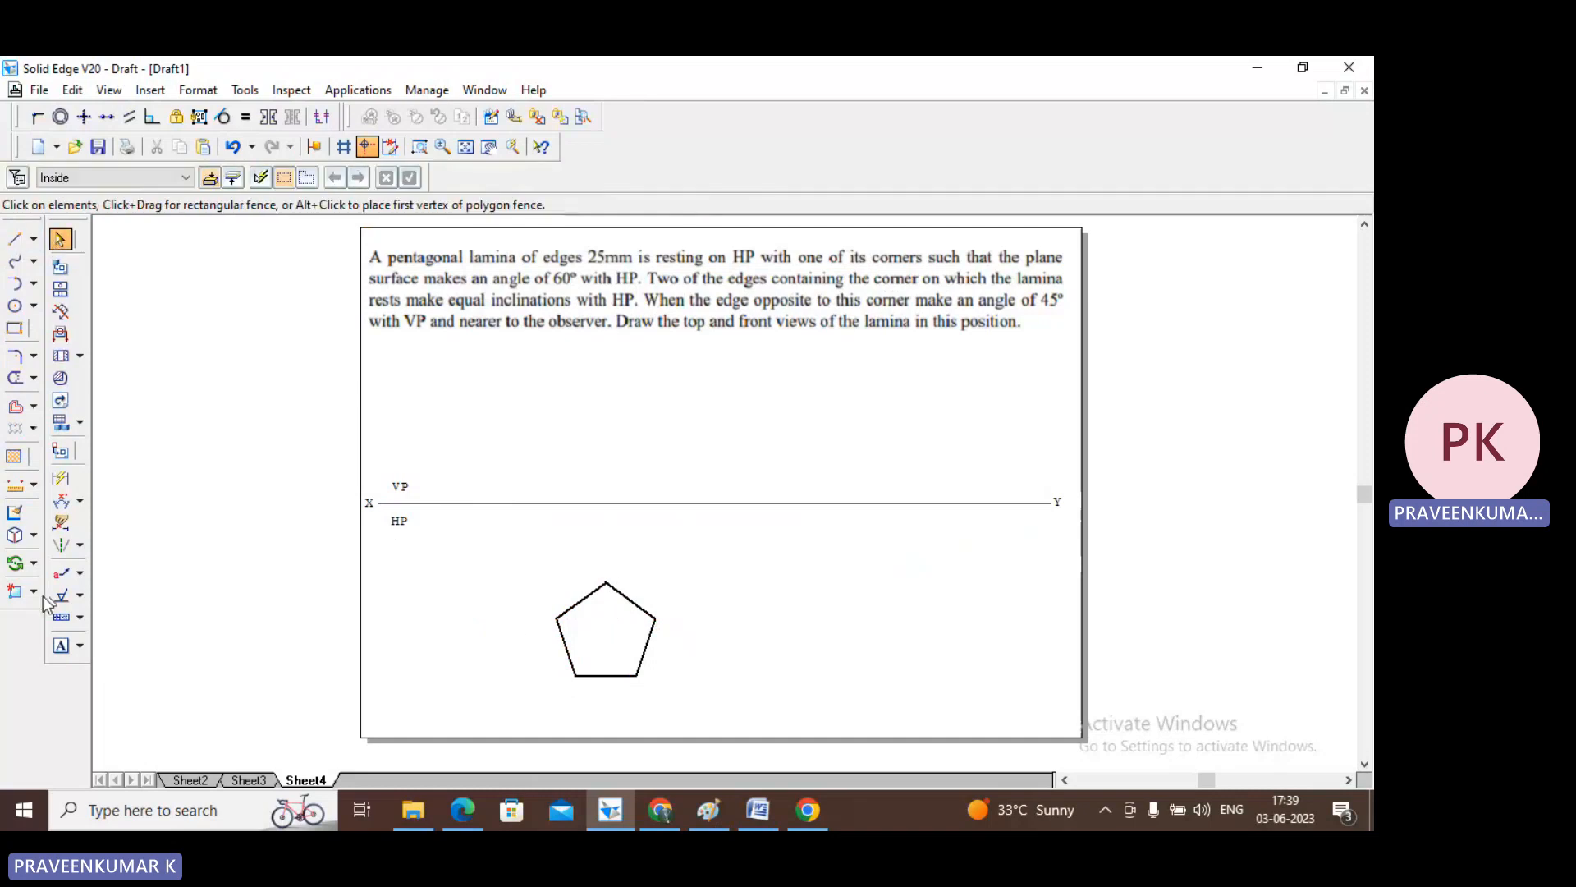
- Rotate the whole pentagon about its base's left end, without keeping a copy, until the base edge is vertical and the apex points left
click(15, 563)
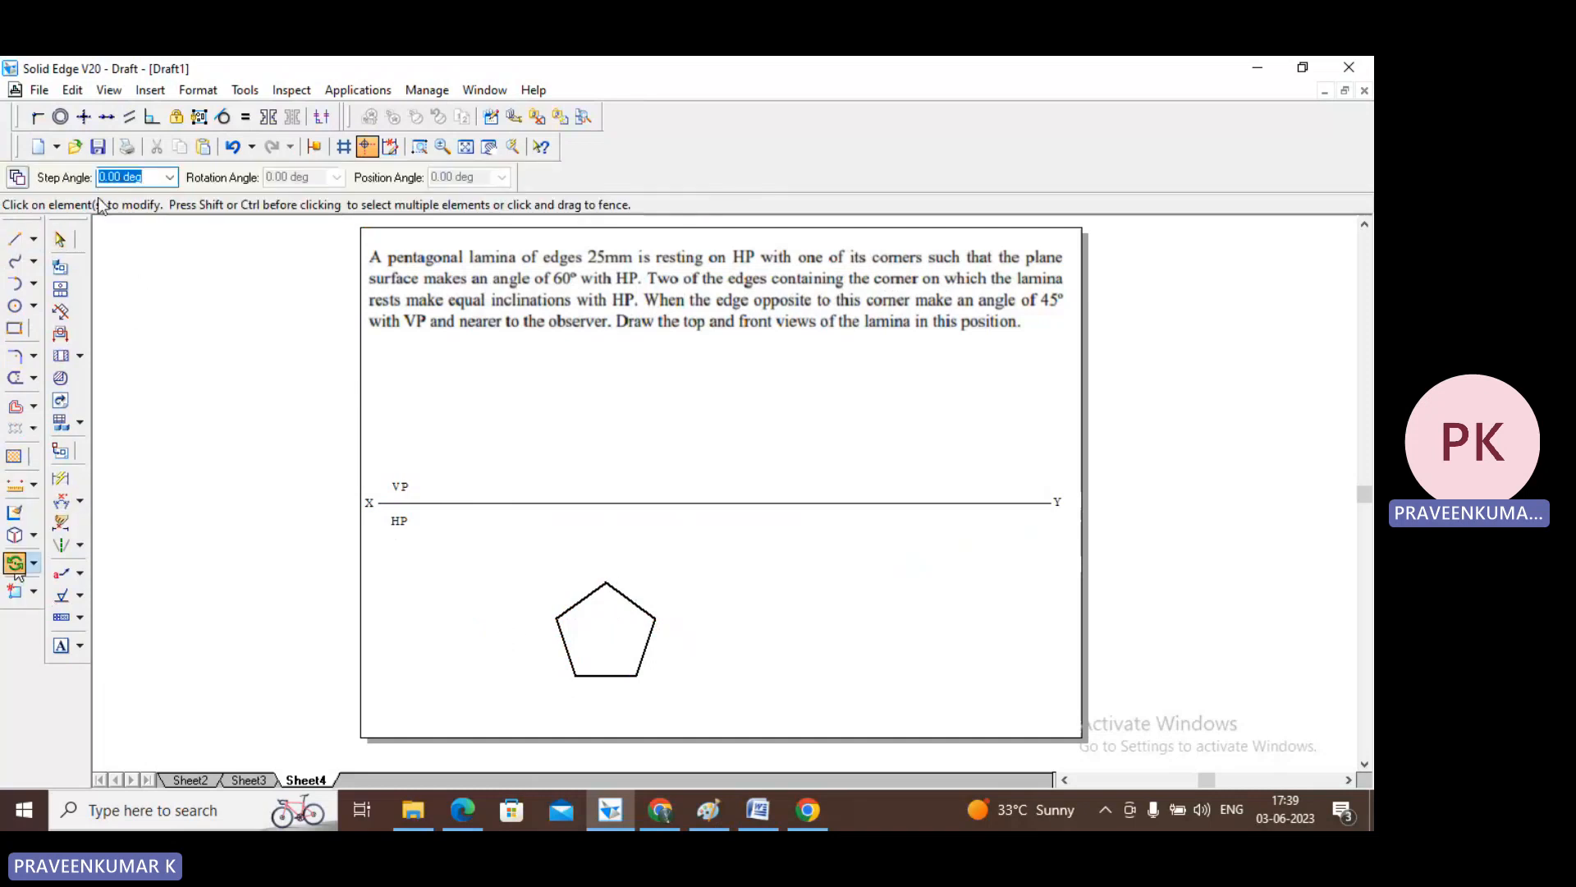
click(17, 176)
drag(510, 549, 722, 734)
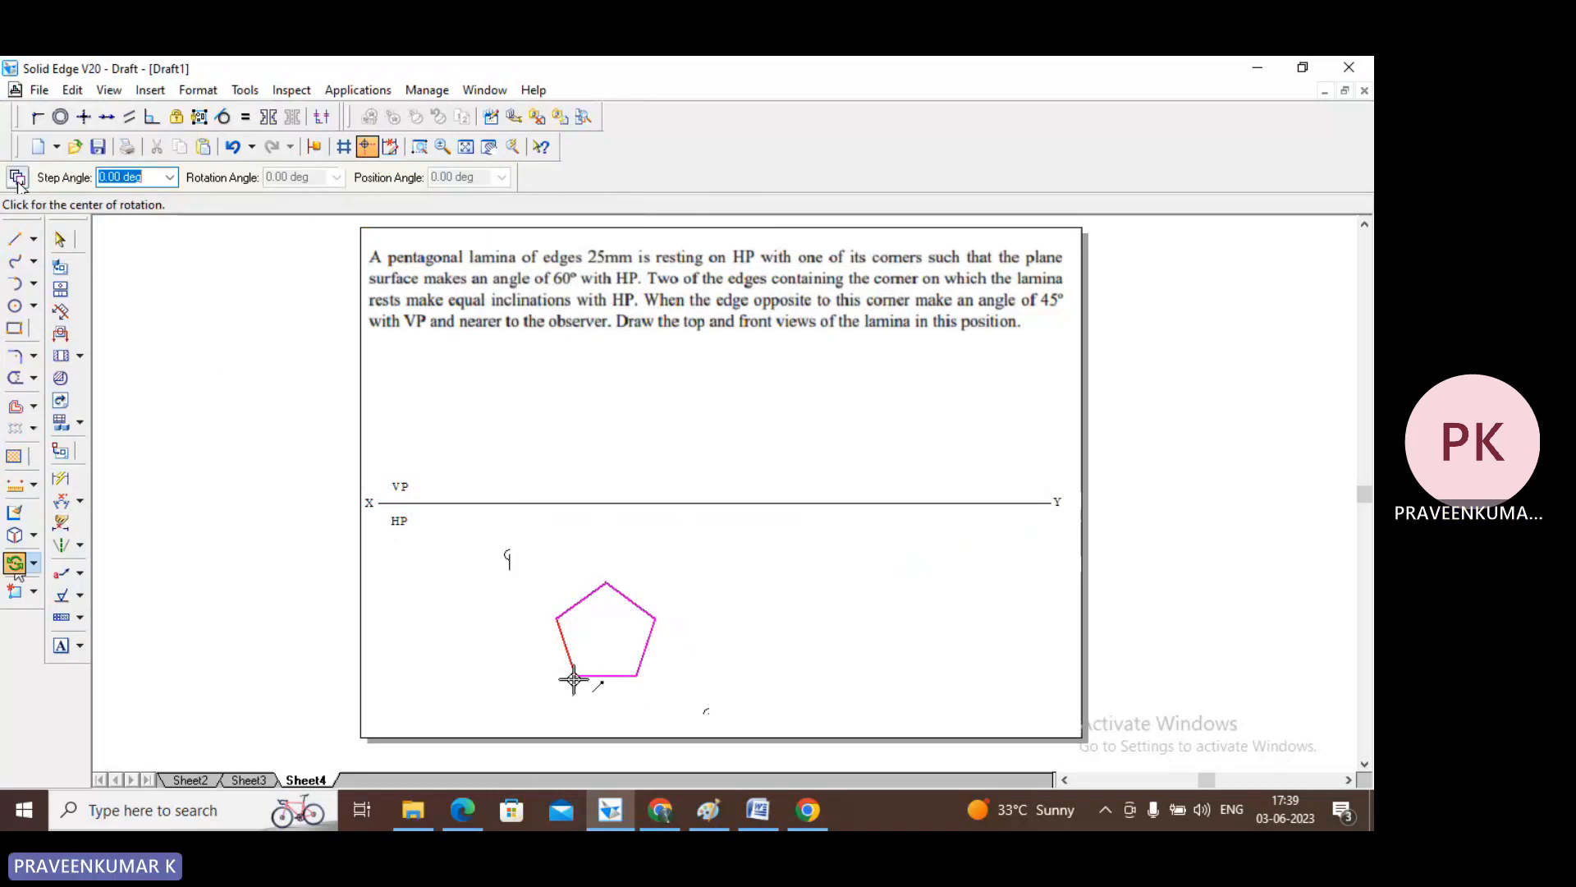
click(574, 676)
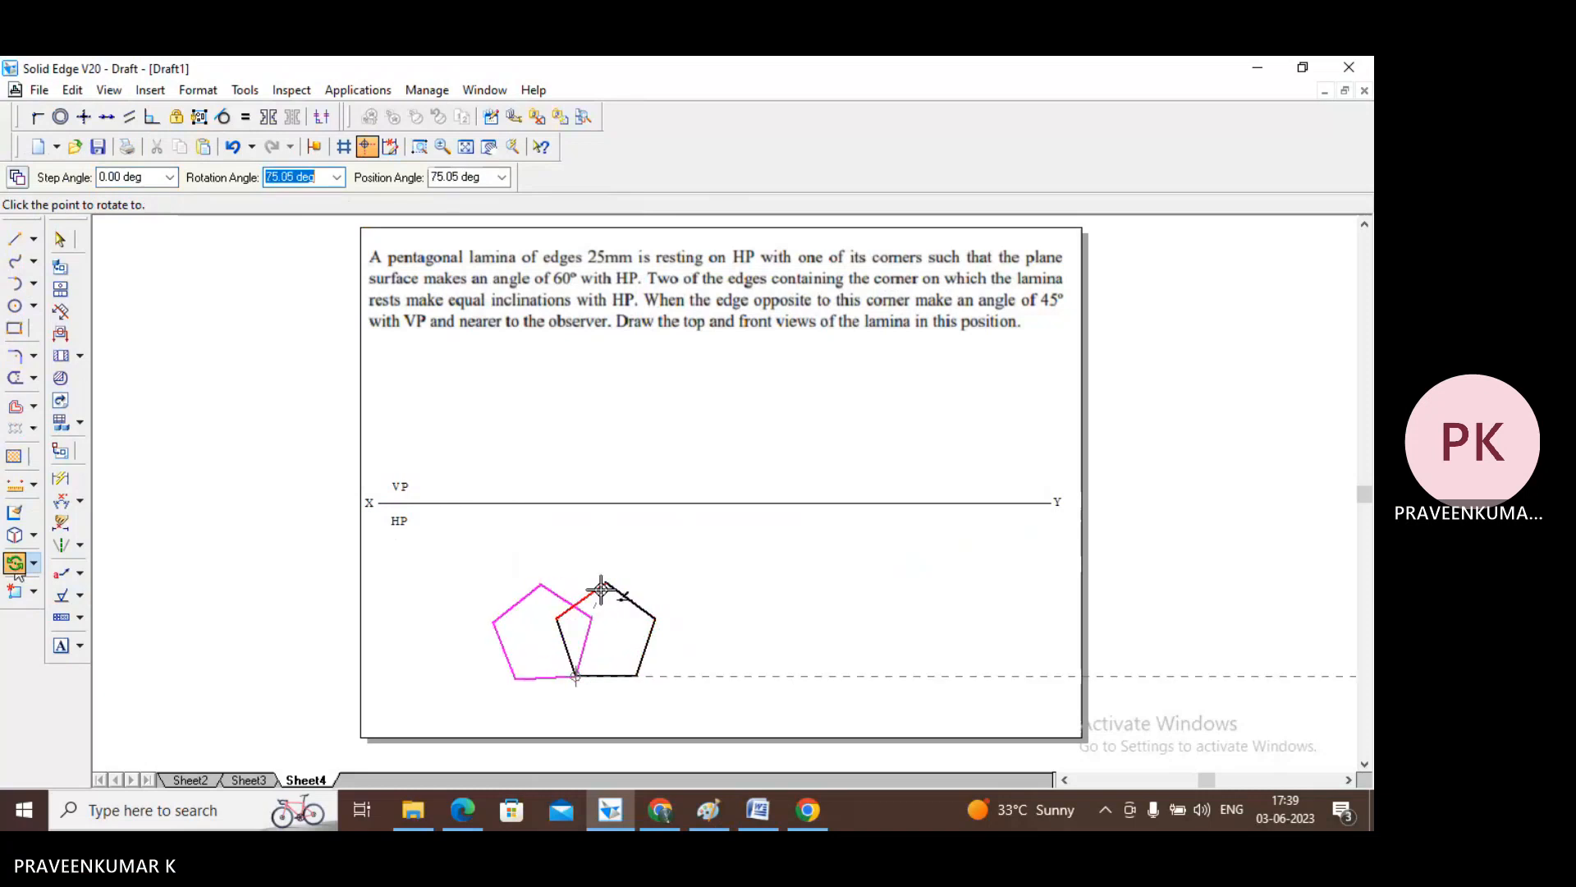
click(580, 578)
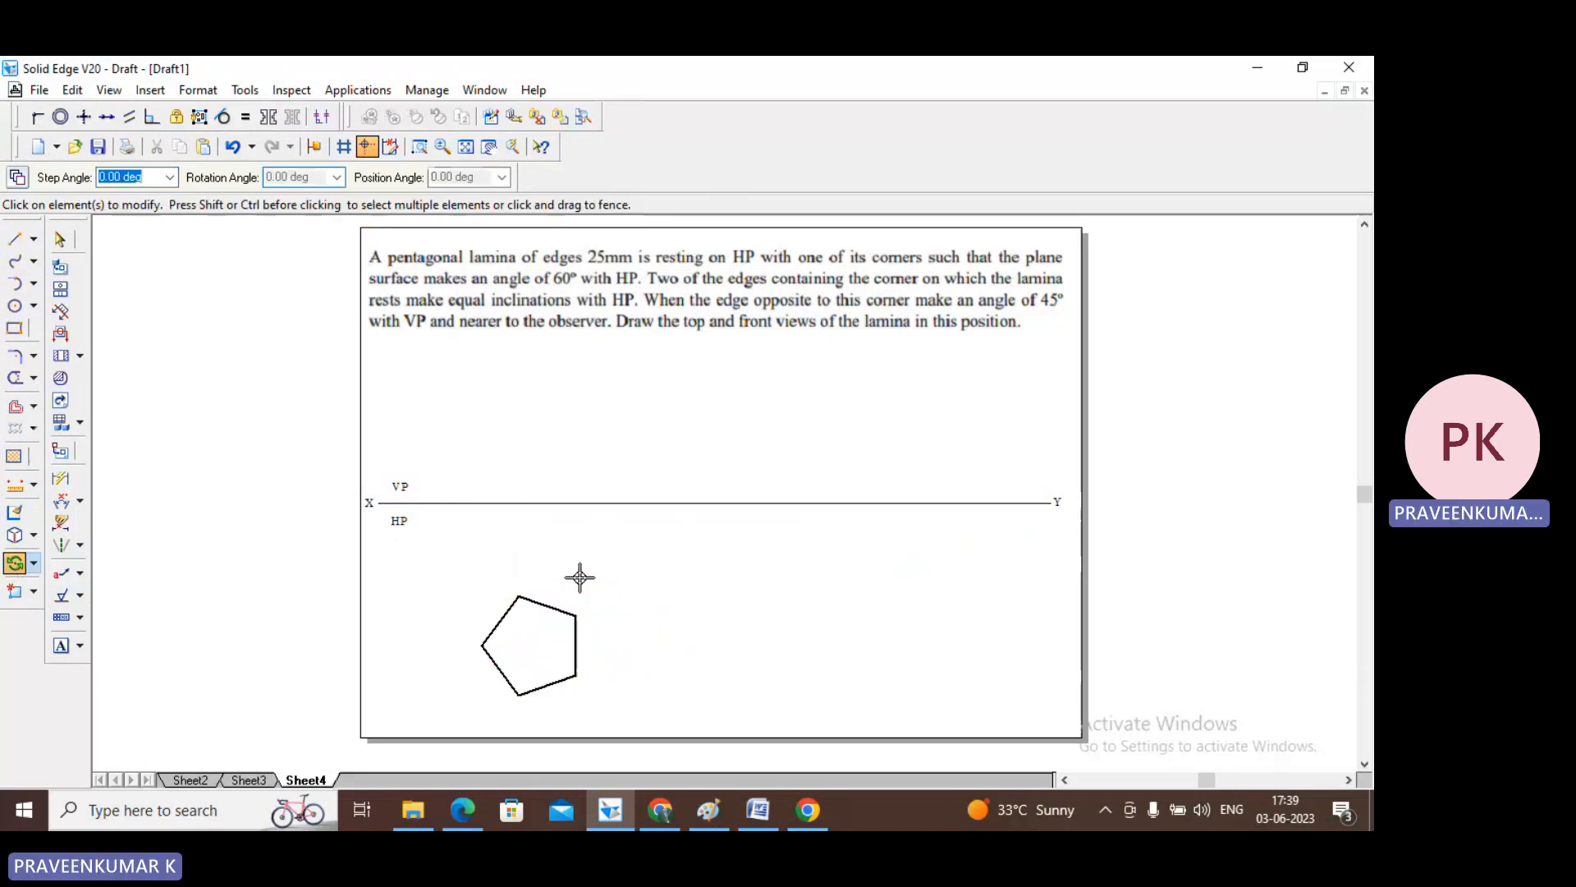
key(Escape)
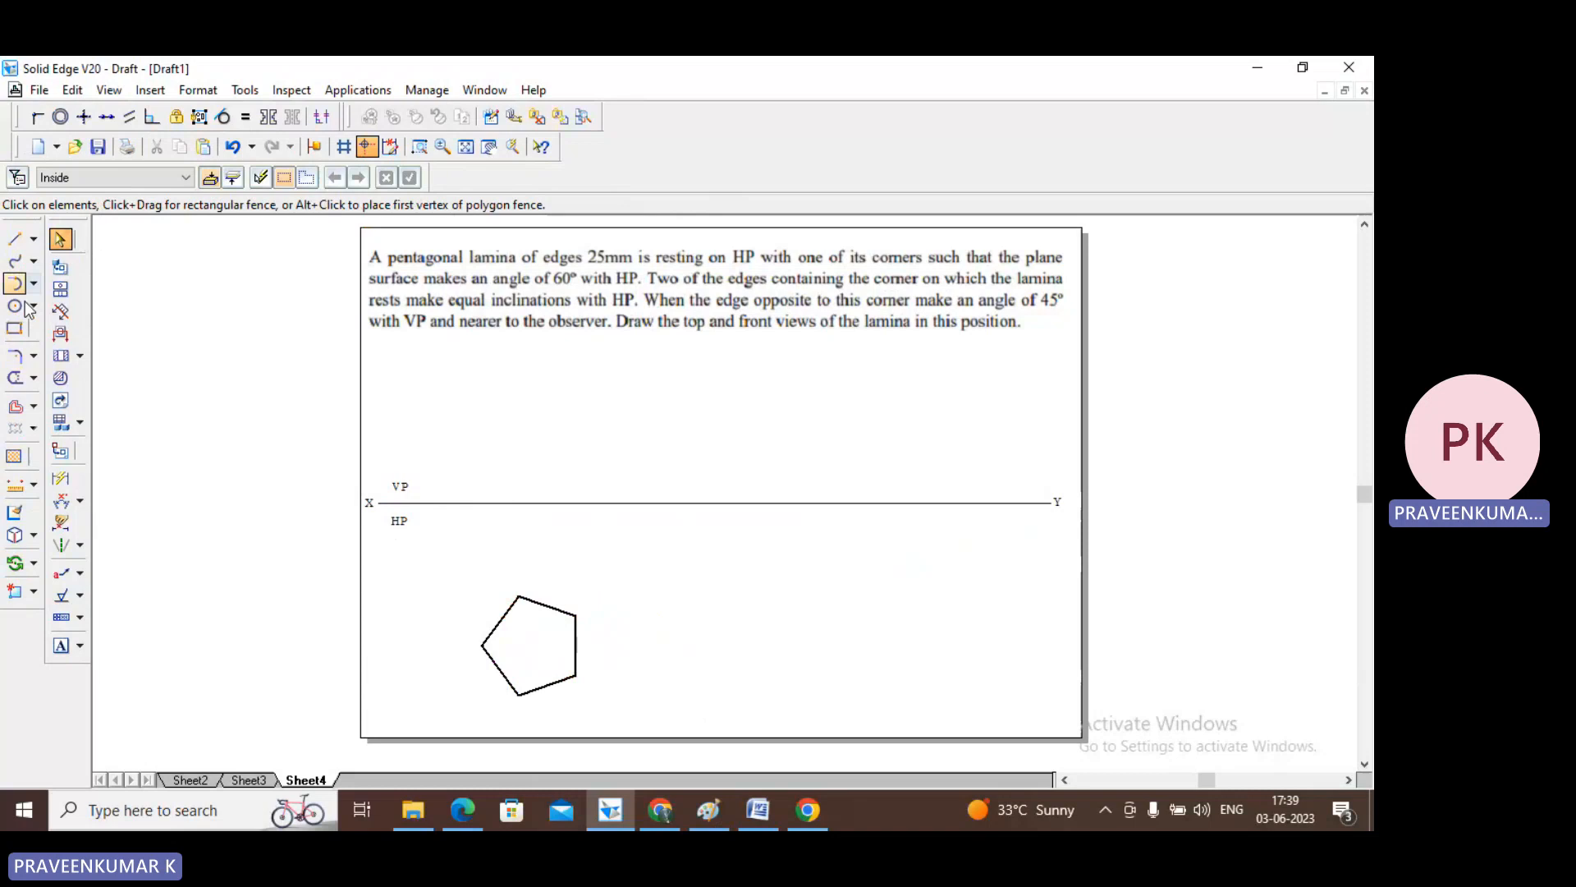
- Move the whole pentagon up and left, without copying, to just below the XY line near the HP label
click(34, 563)
click(86, 564)
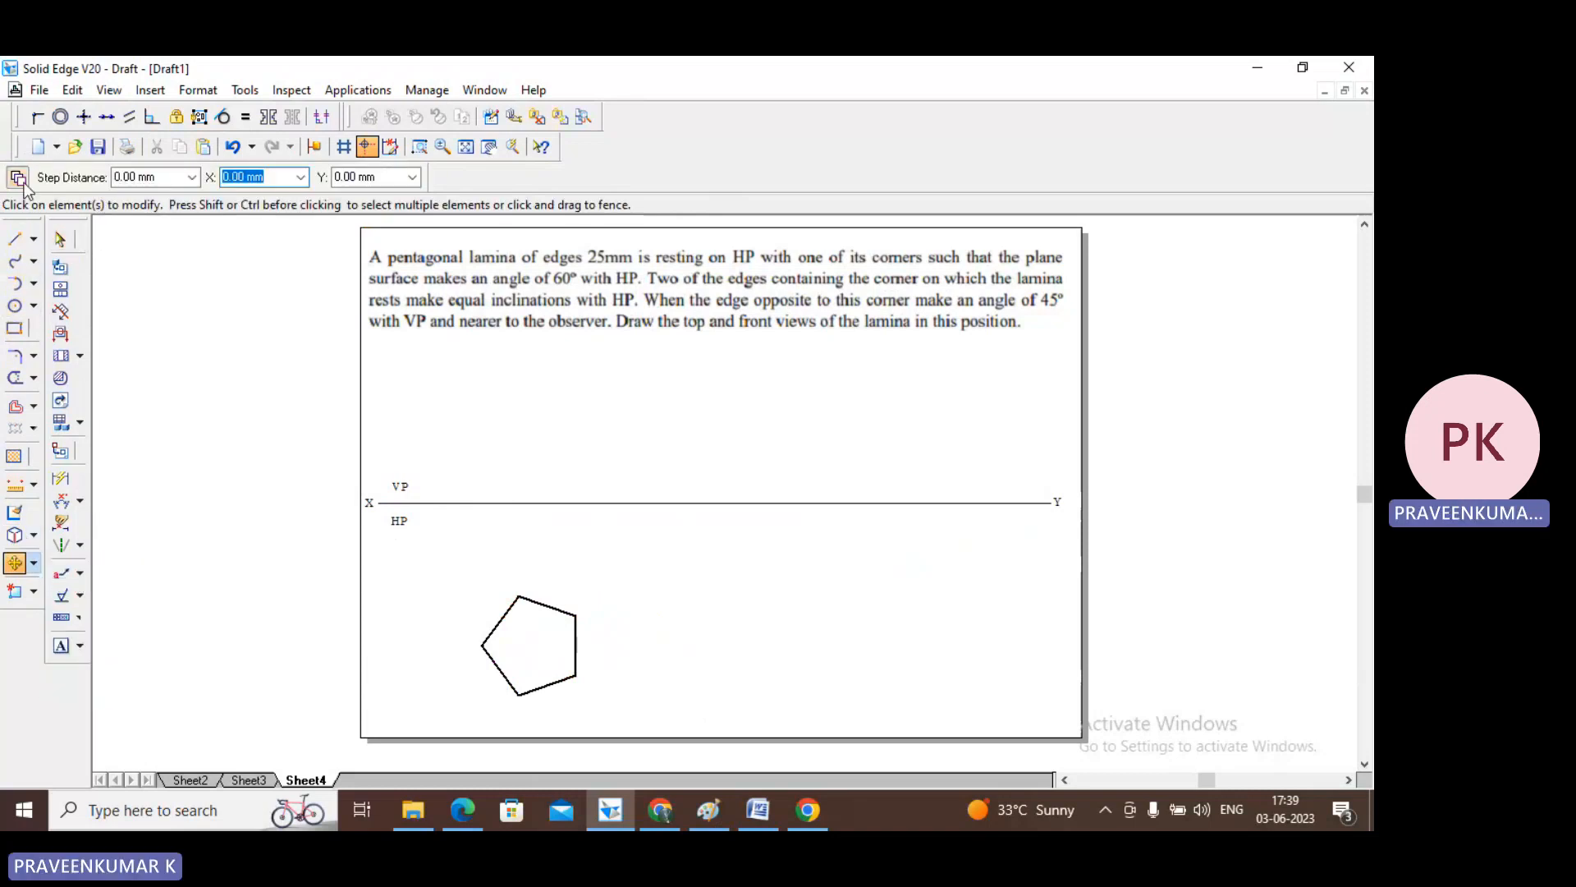
drag(433, 549, 651, 722)
click(519, 645)
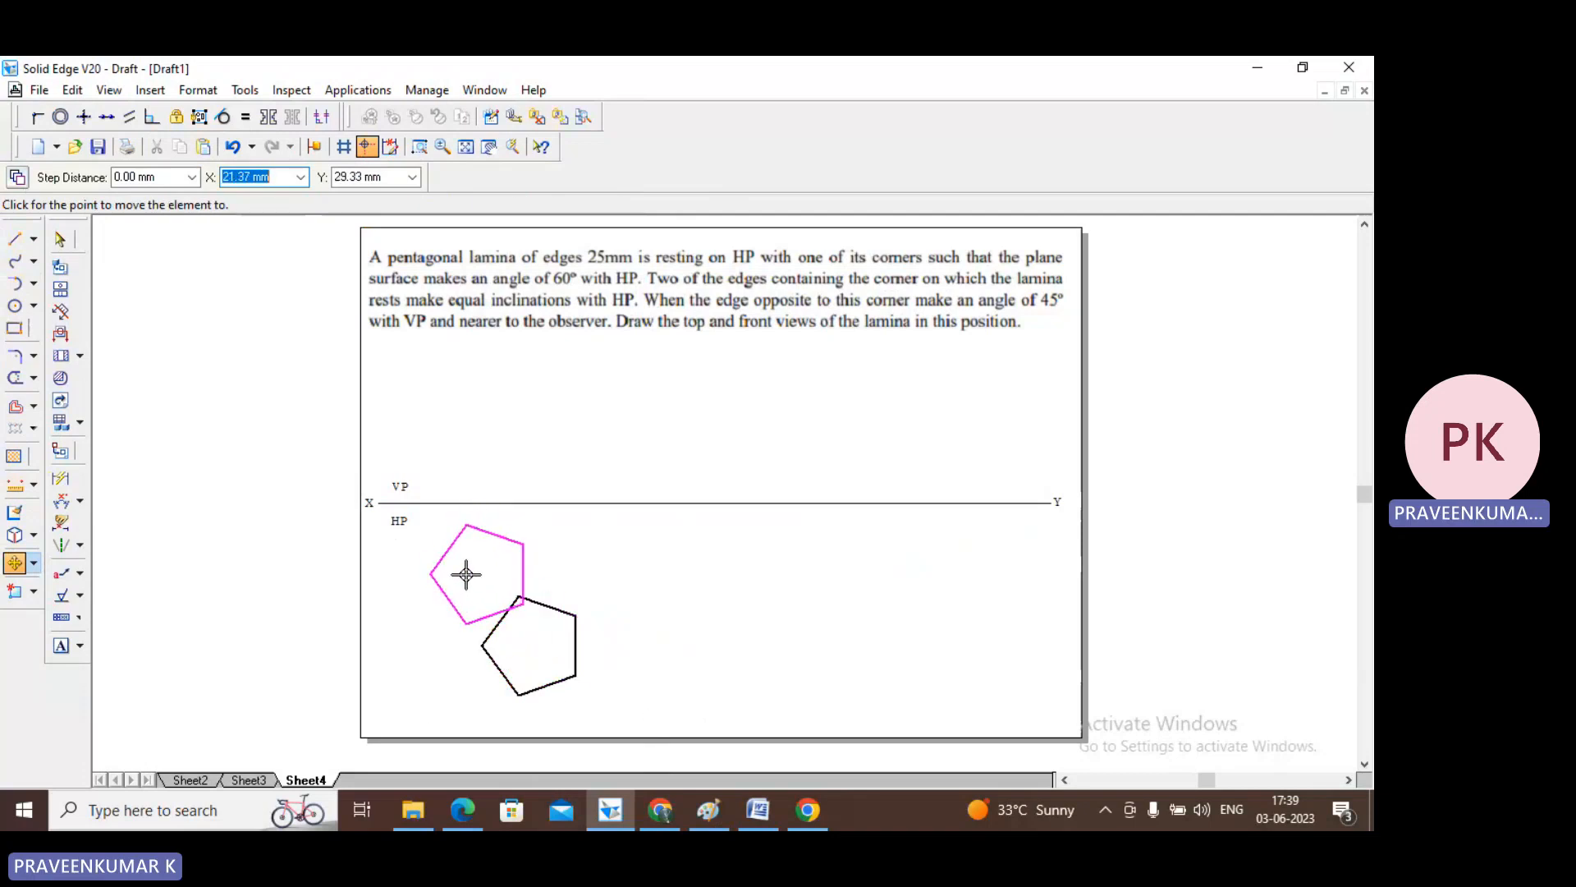
click(474, 575)
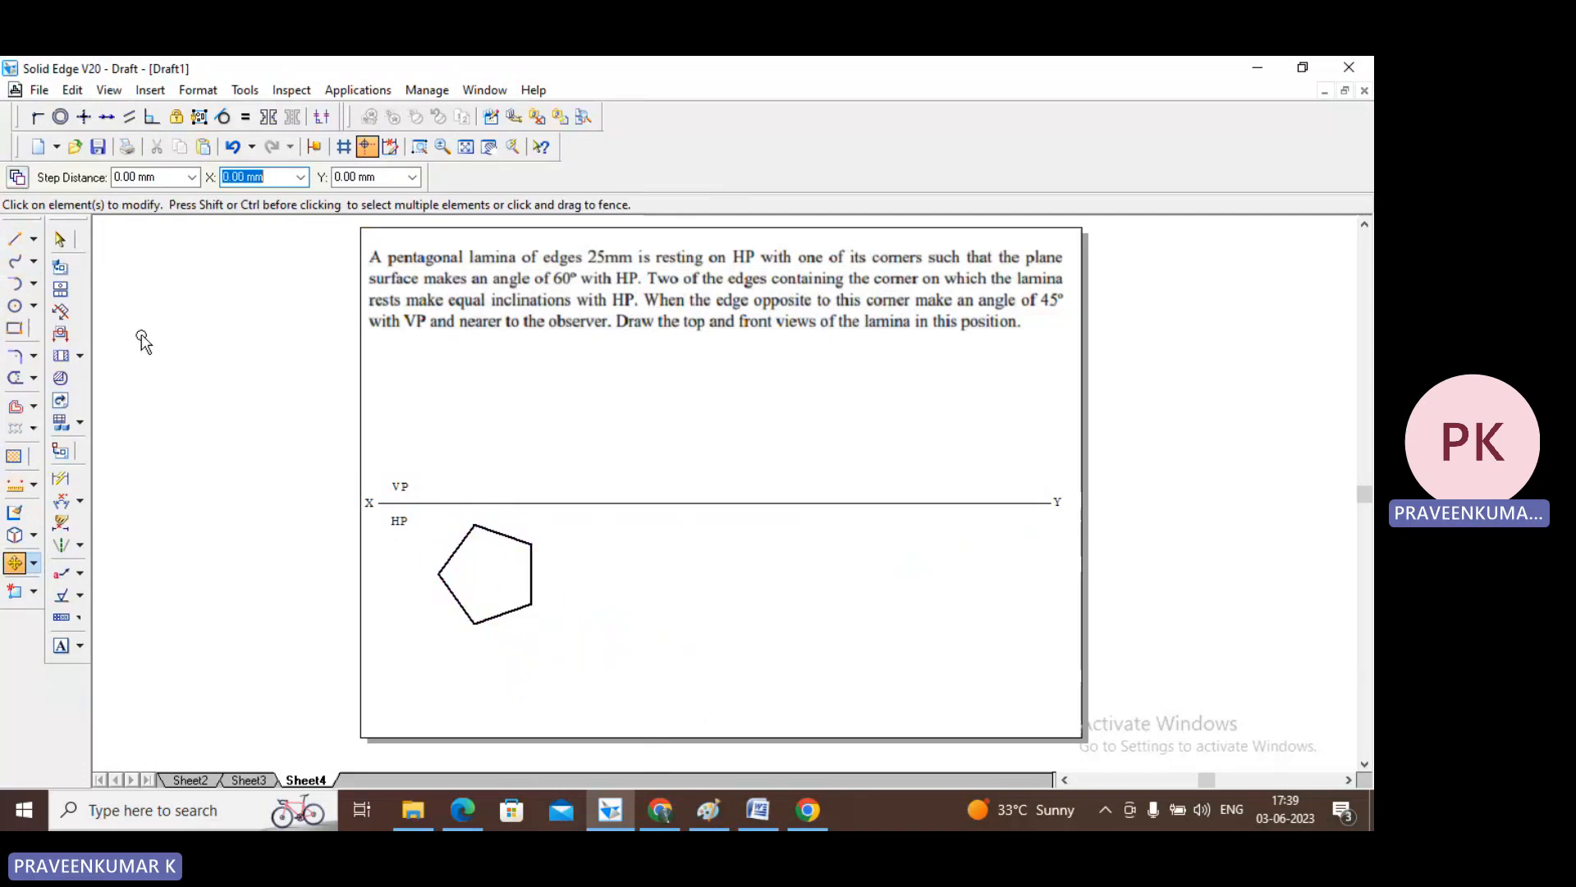
click(60, 239)
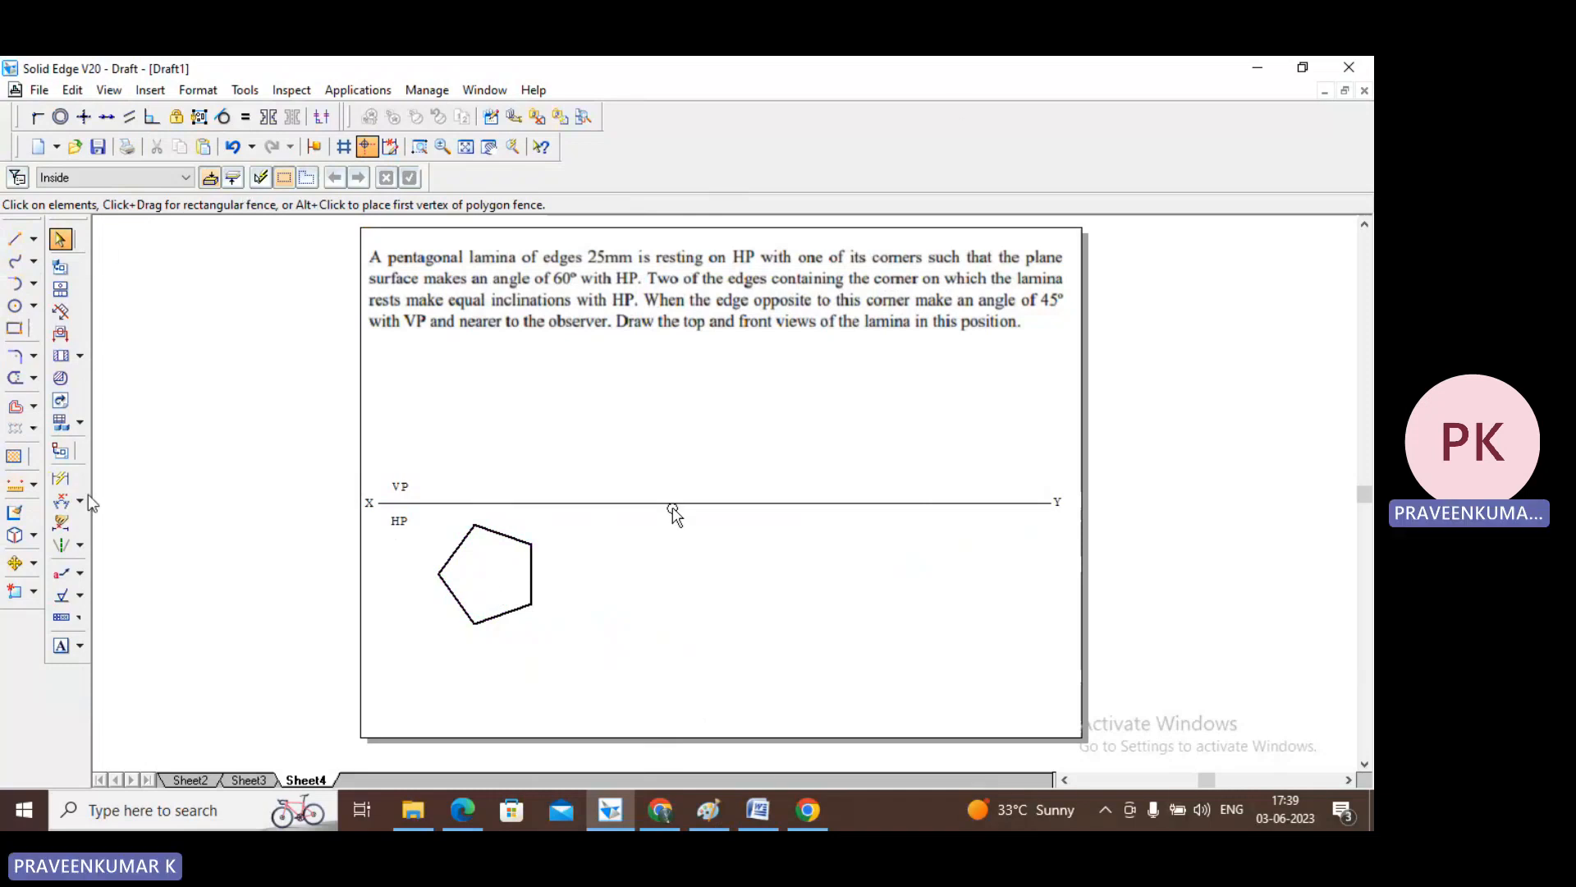
- Add the text labels a, b, c, d and e near the pentagon's corners, counter-clockwise from the leftmost corner
click(60, 645)
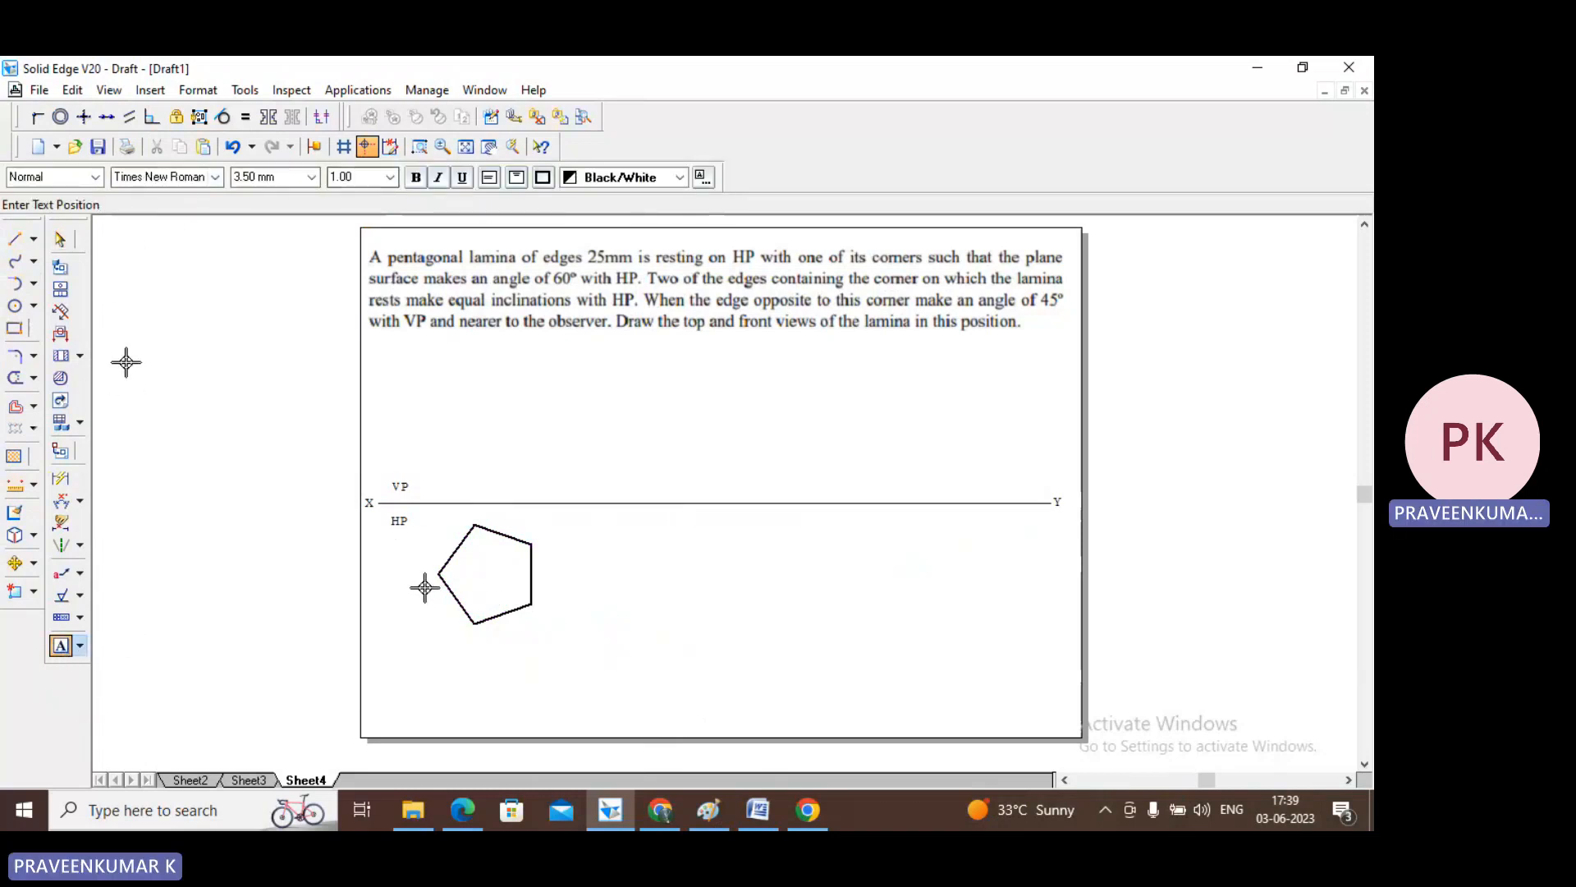
click(417, 575)
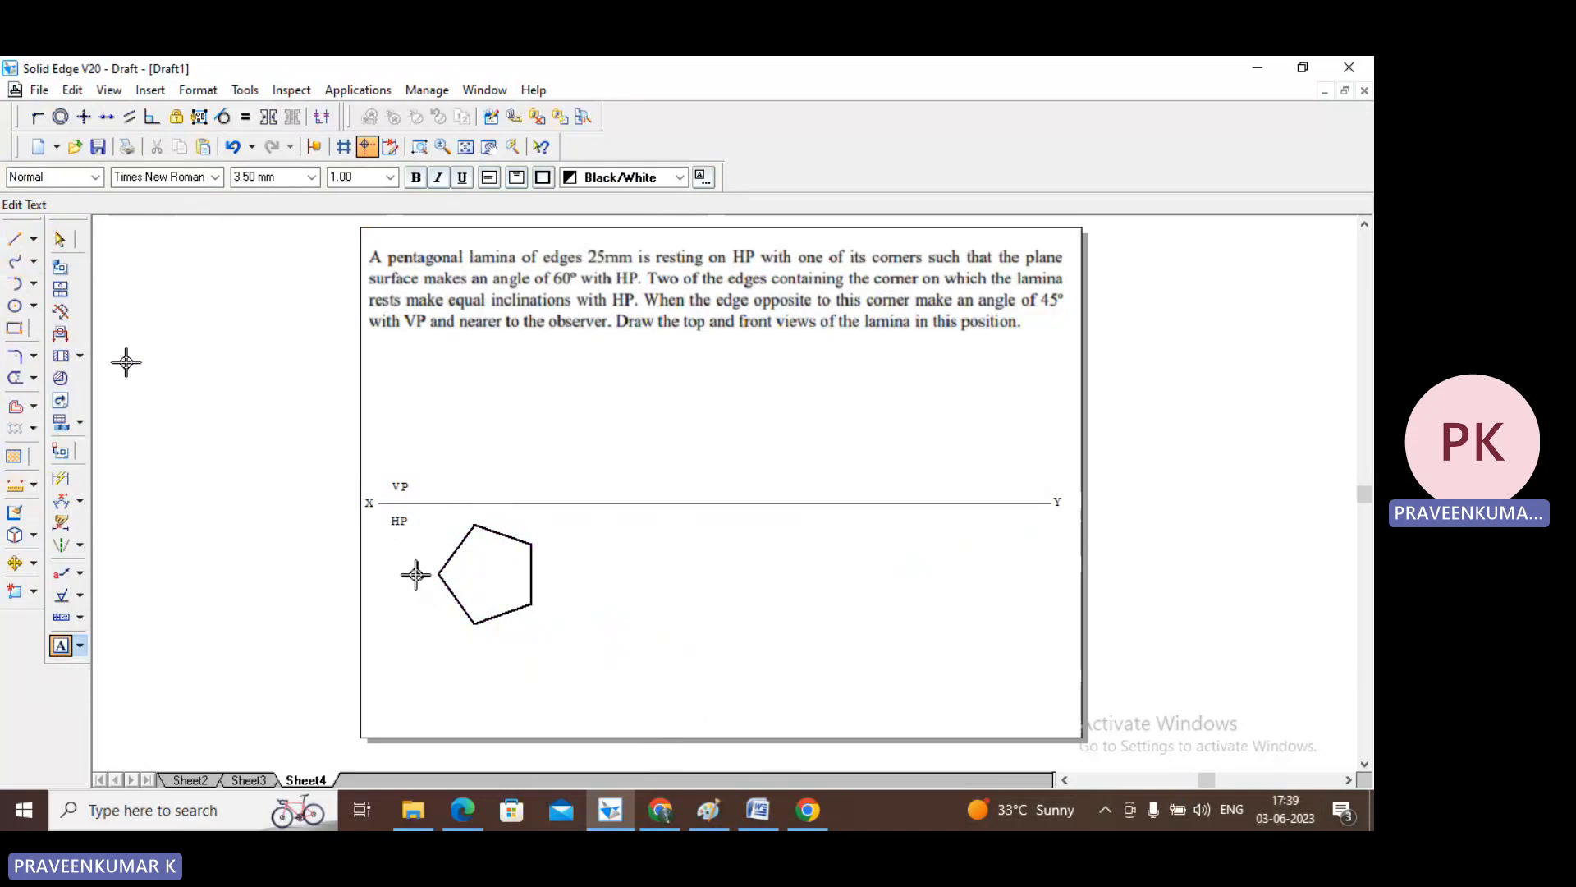
text(a)
click(556, 626)
text(c)
click(566, 540)
text(d)
click(450, 522)
text(e)
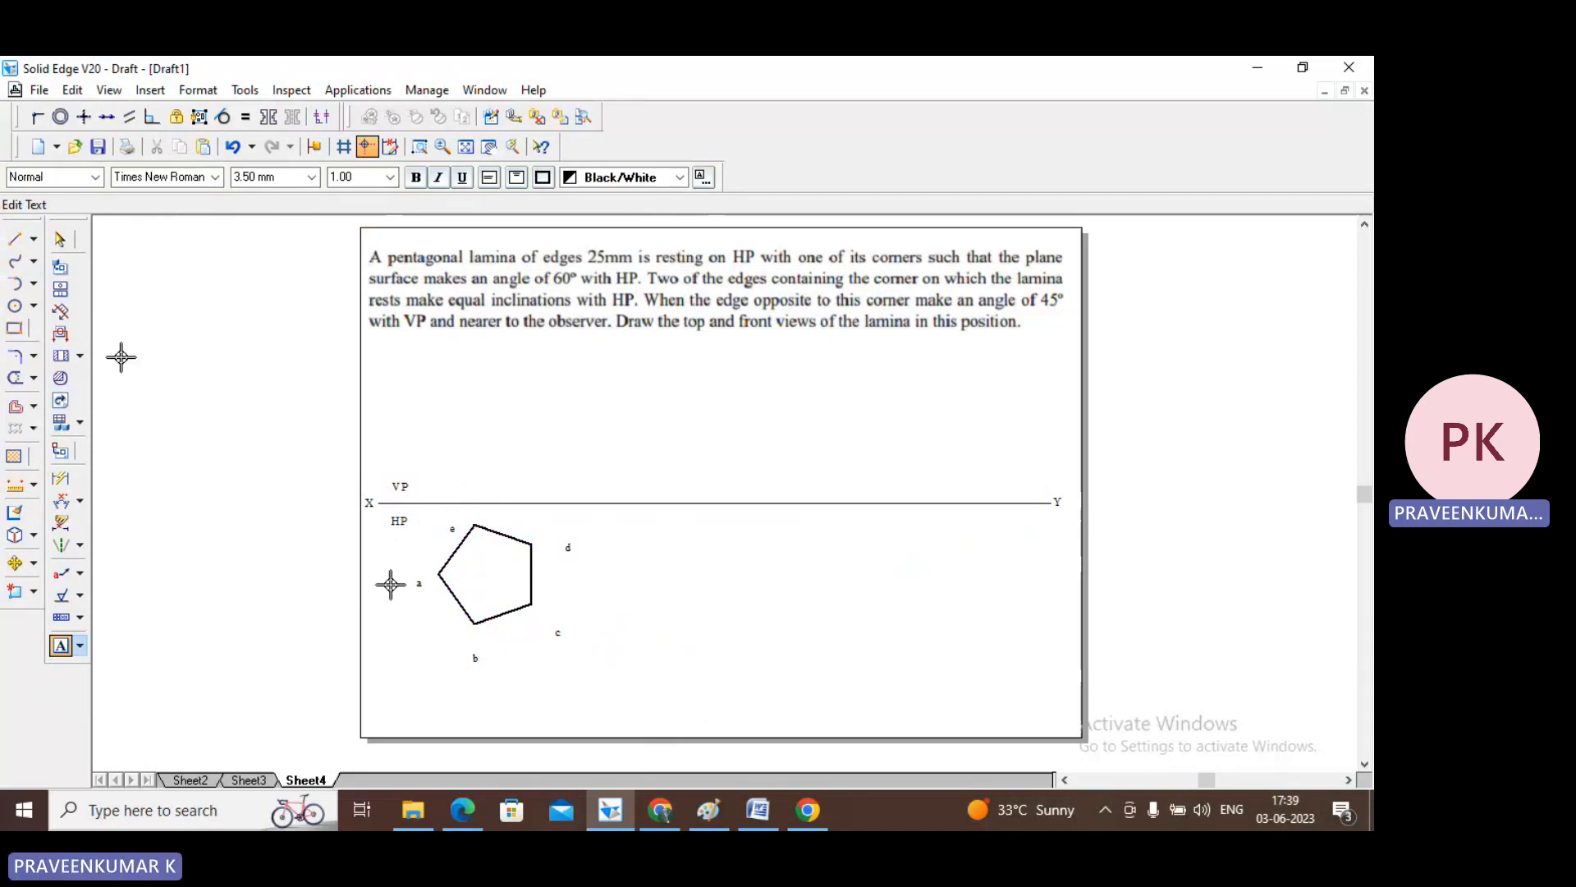
click(59, 238)
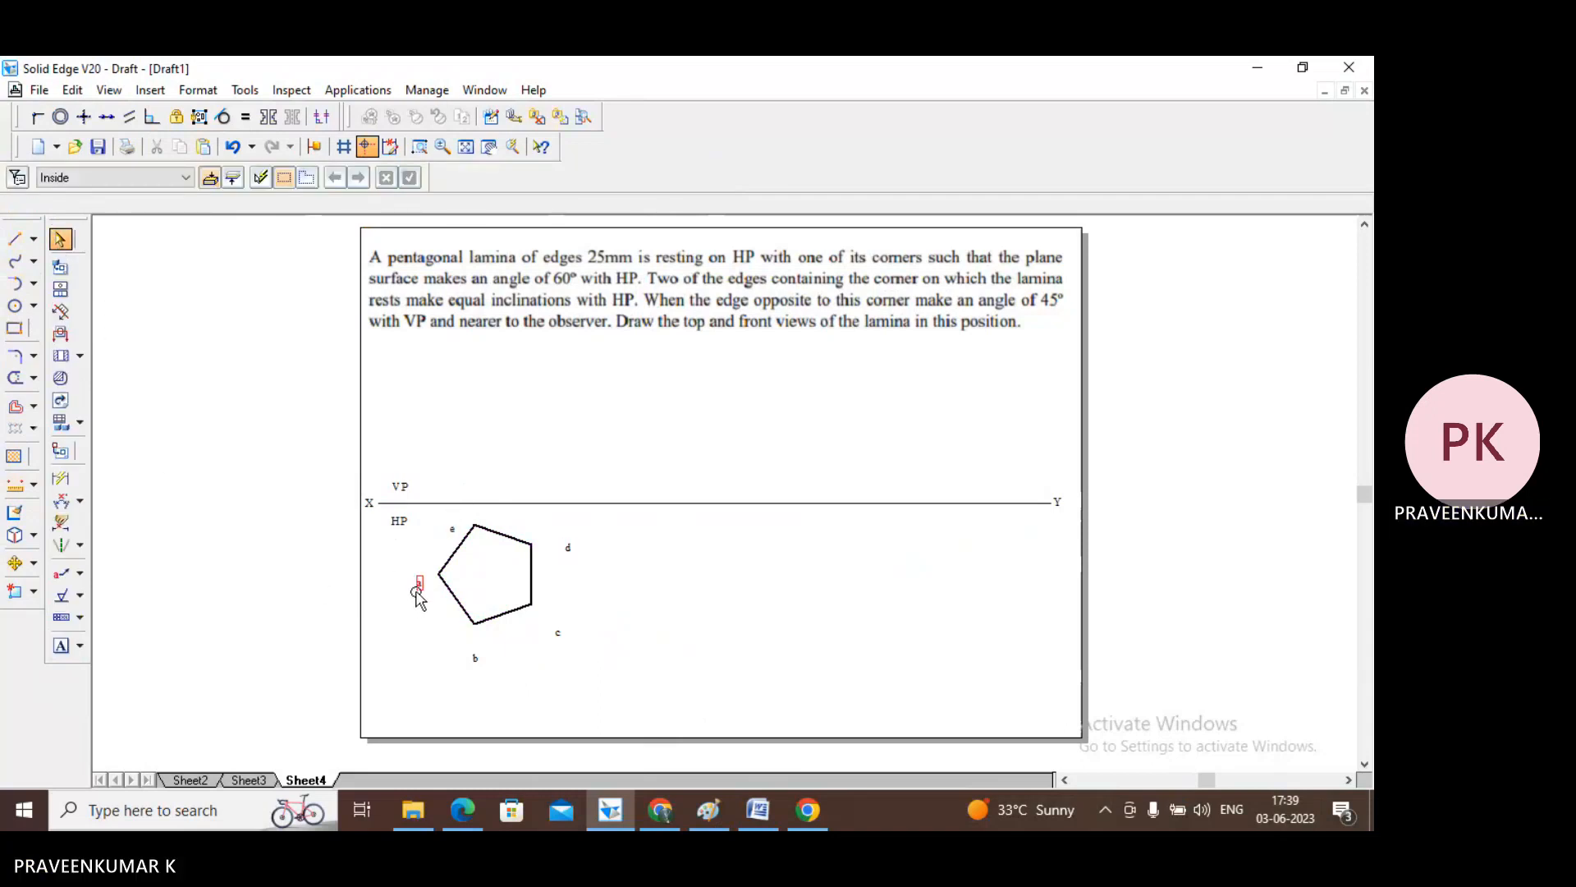
- Reposition the labels a, b, c, d and e right beside their pentagon corners
drag(418, 598, 428, 589)
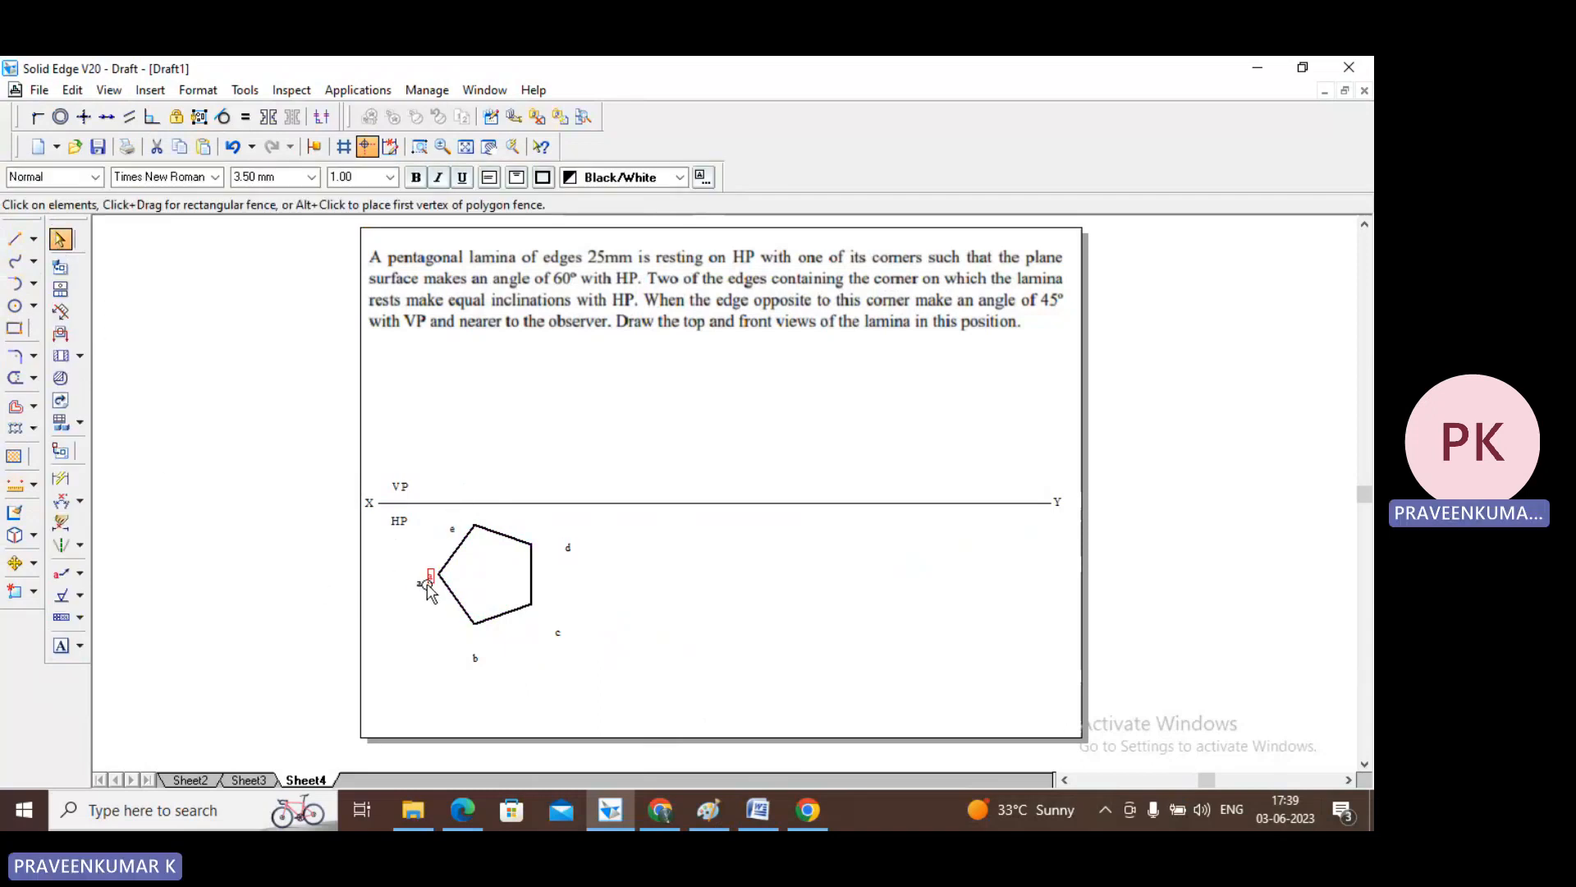
click(473, 664)
drag(468, 642, 466, 620)
click(556, 643)
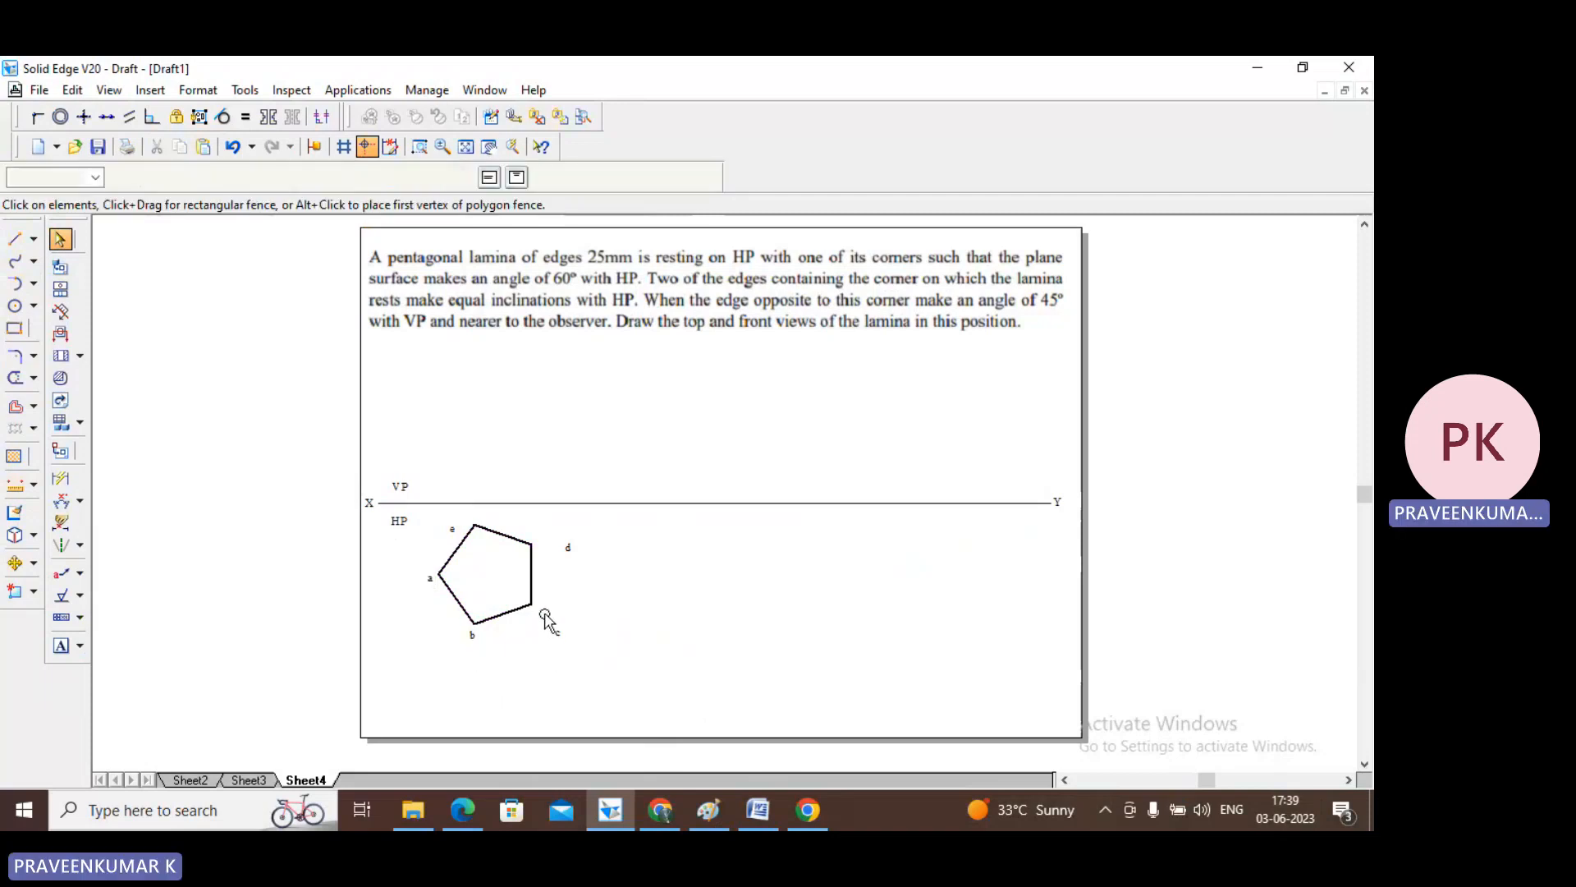
drag(534, 628, 534, 625)
click(564, 552)
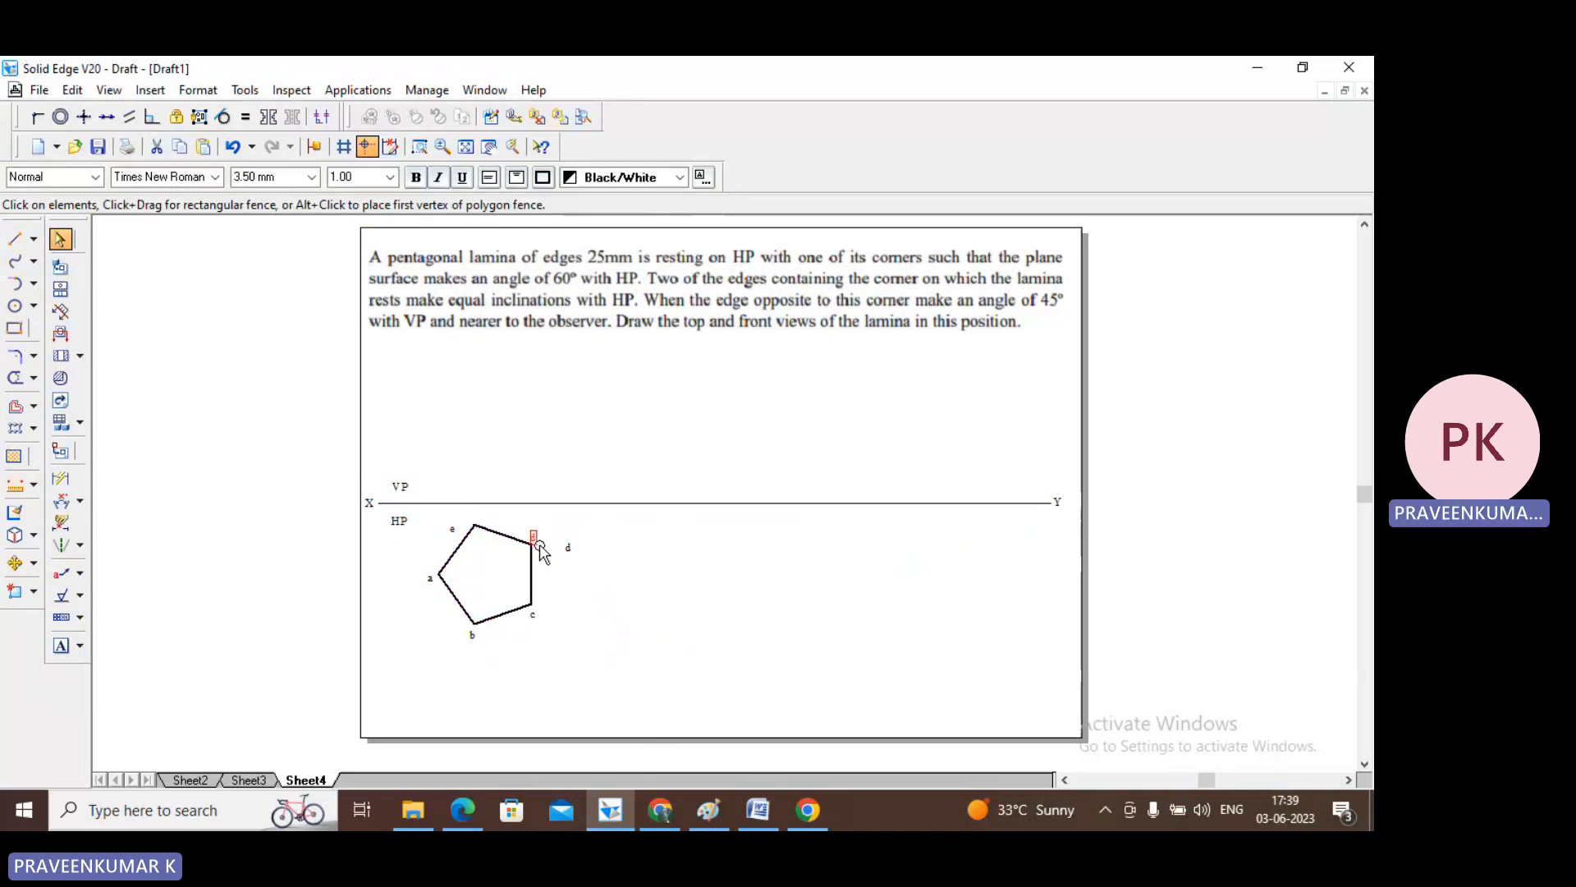
drag(544, 552, 539, 542)
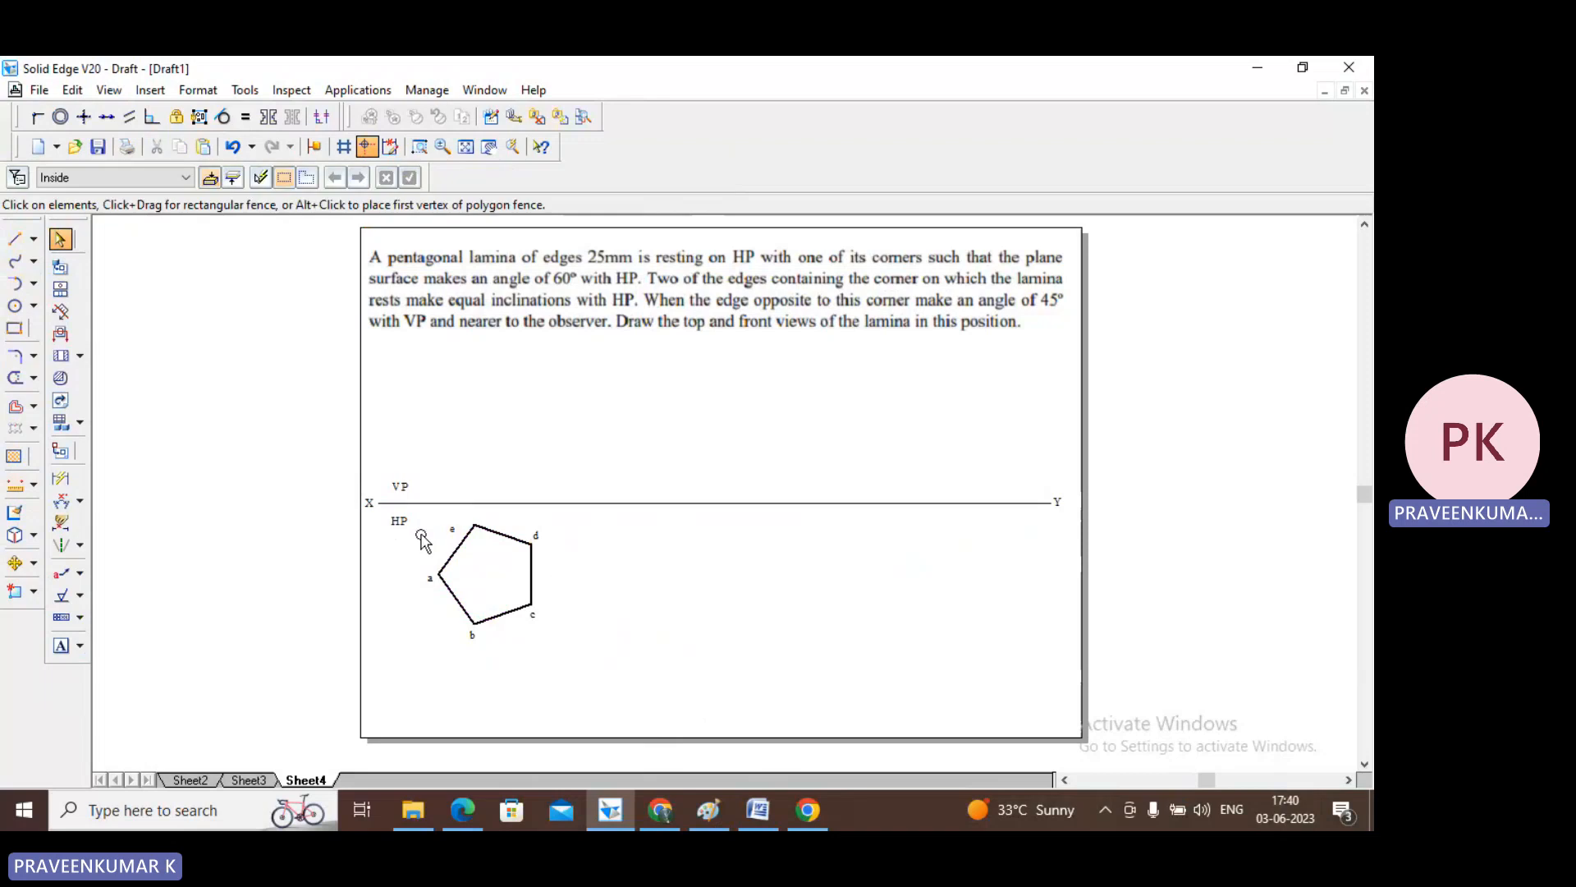
click(451, 535)
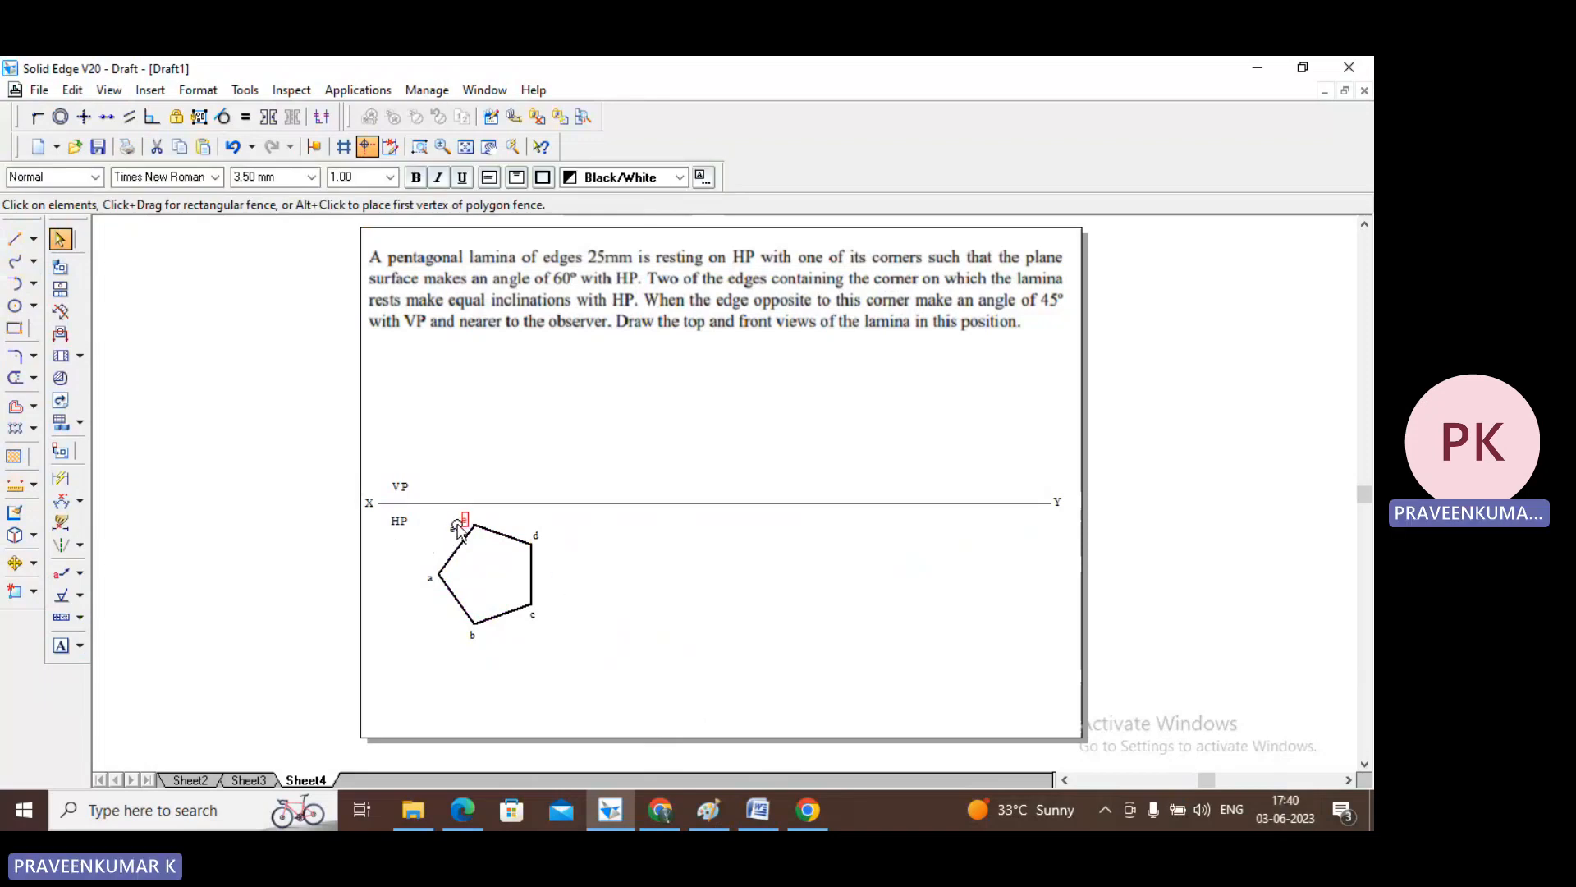
drag(460, 530, 467, 523)
click(653, 579)
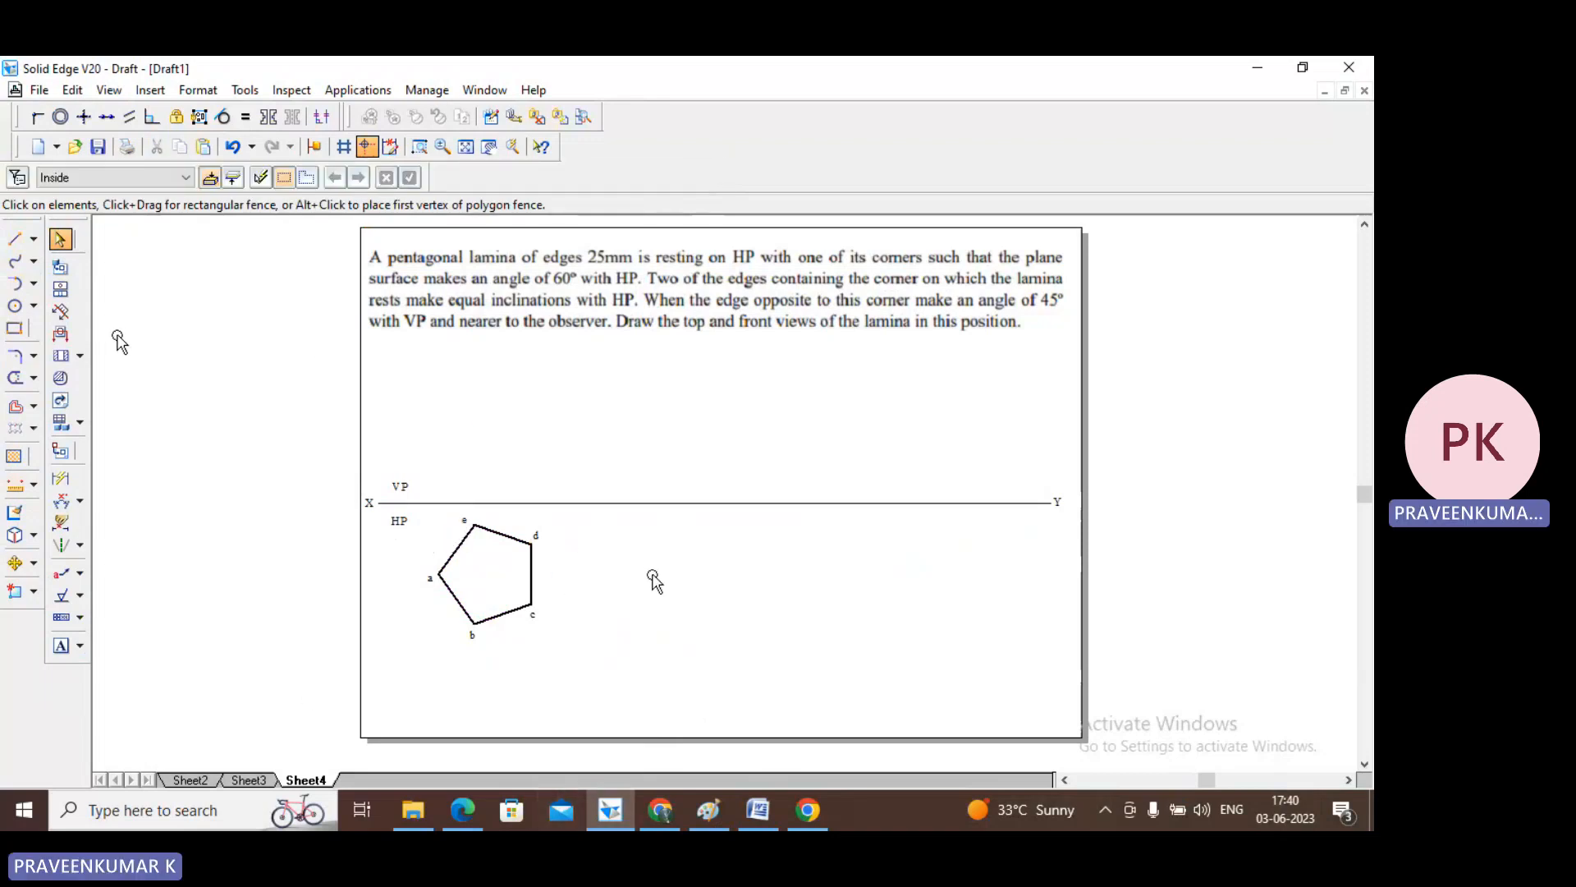
- Dimension the pentagon's edge ab, placing the dimension outside the pentagon on its lower-left side
click(61, 478)
click(466, 609)
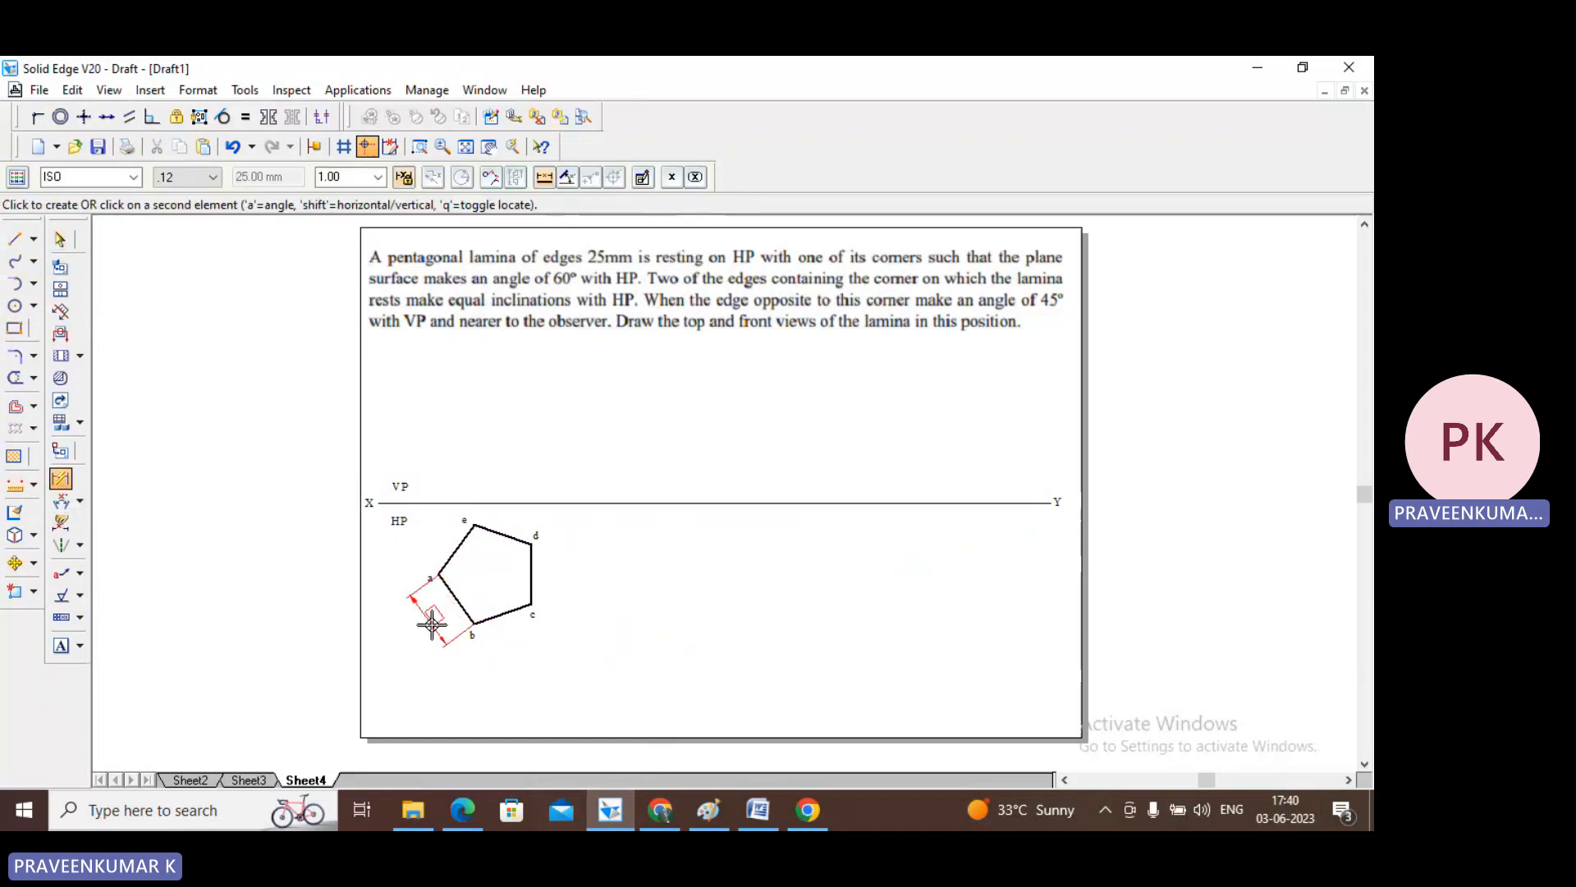
click(430, 625)
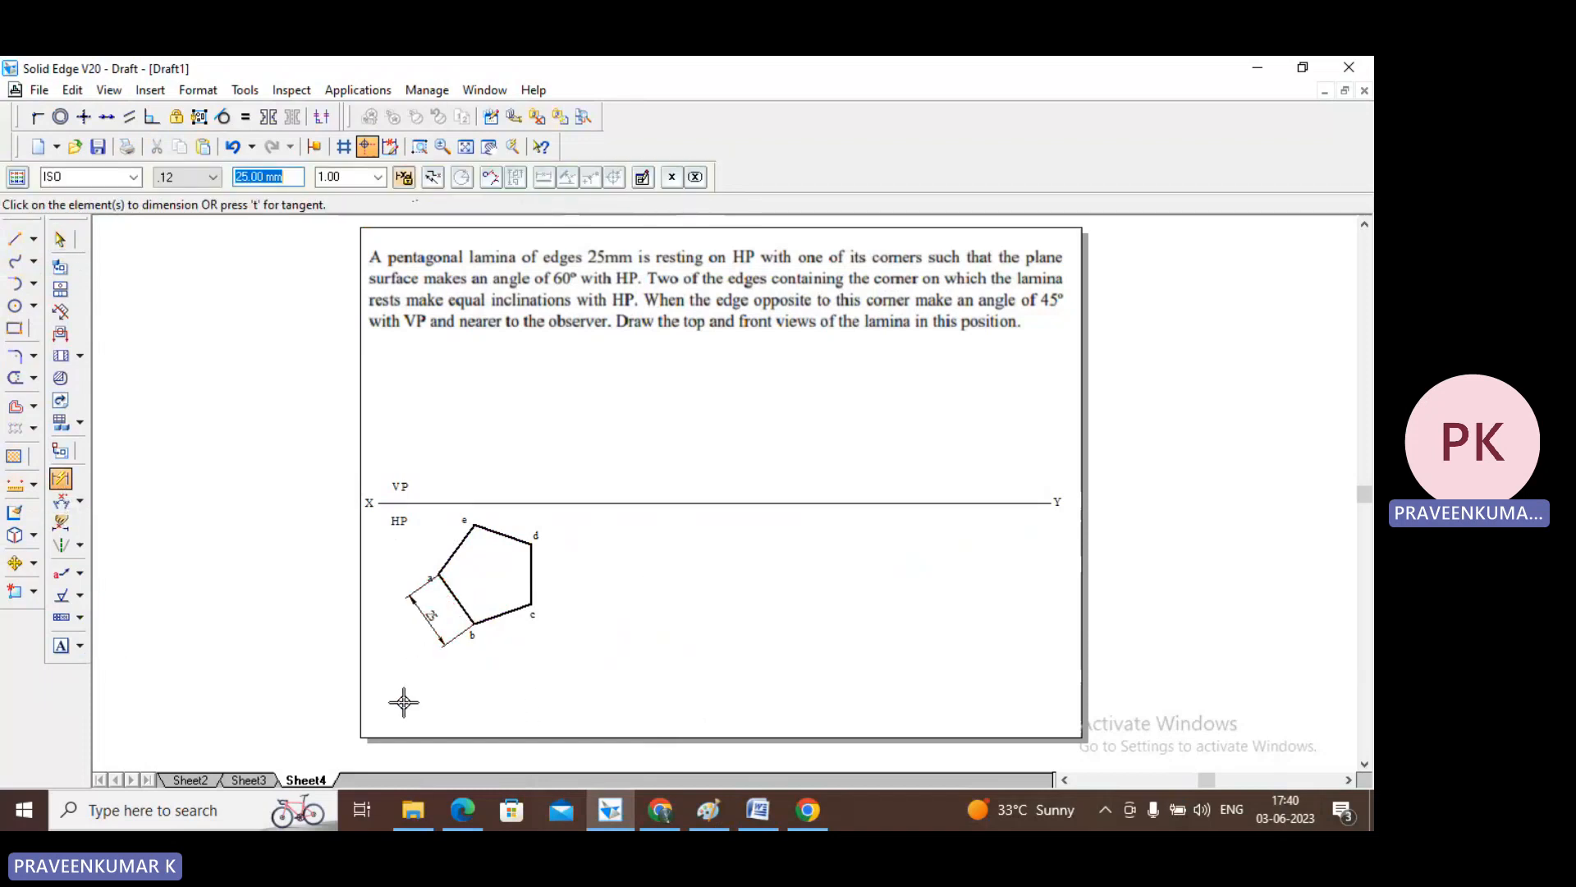
click(59, 238)
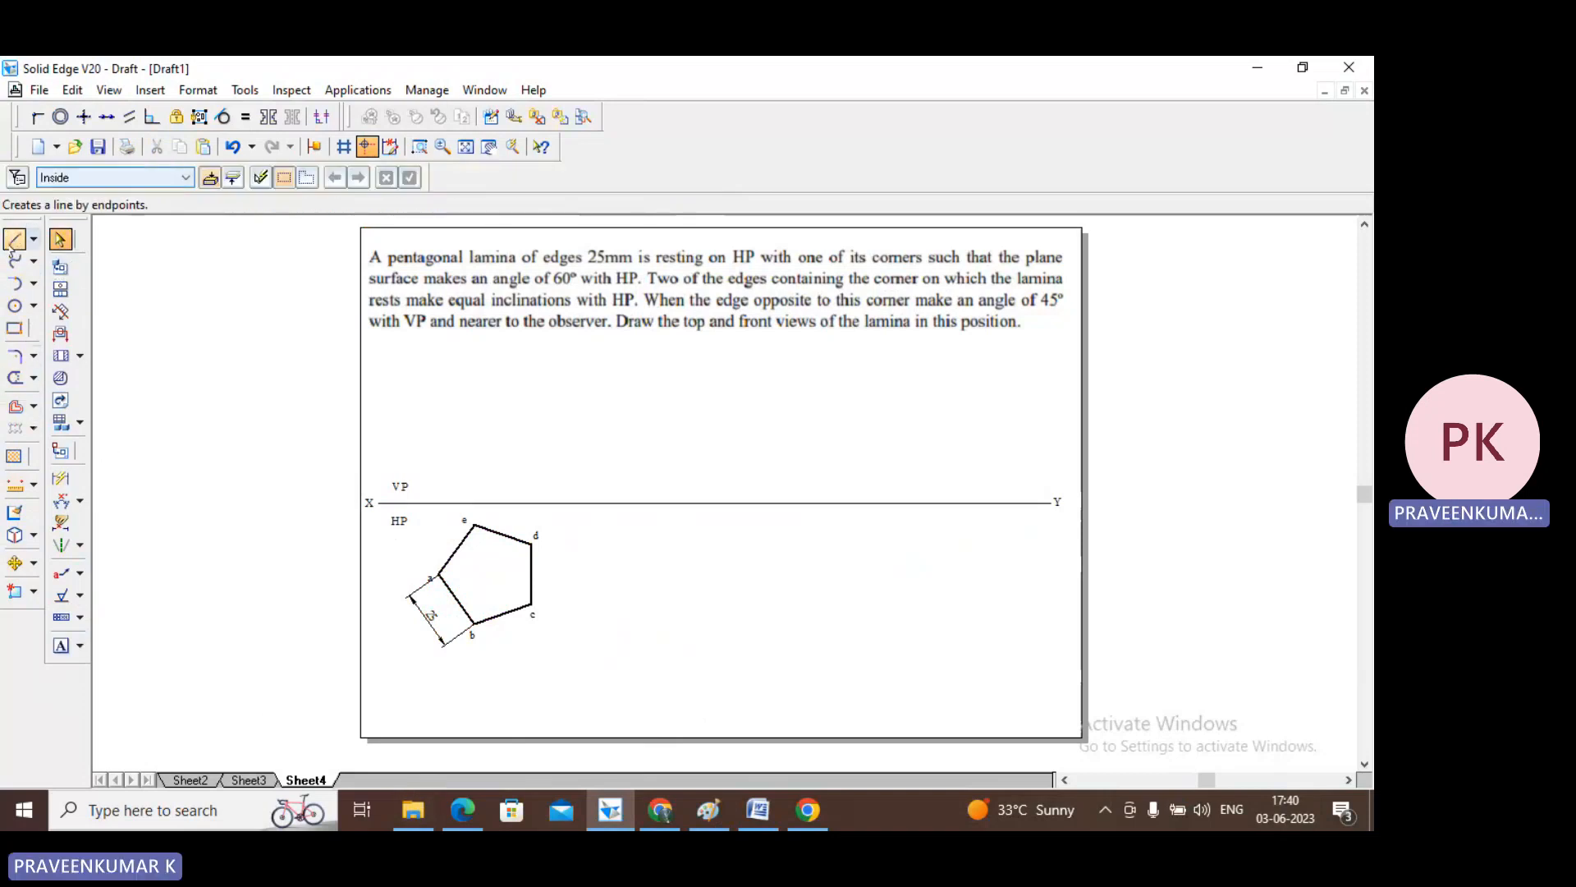
- Draw a vertical projector 0.13 mm wide from corner a up to the XY line
click(14, 239)
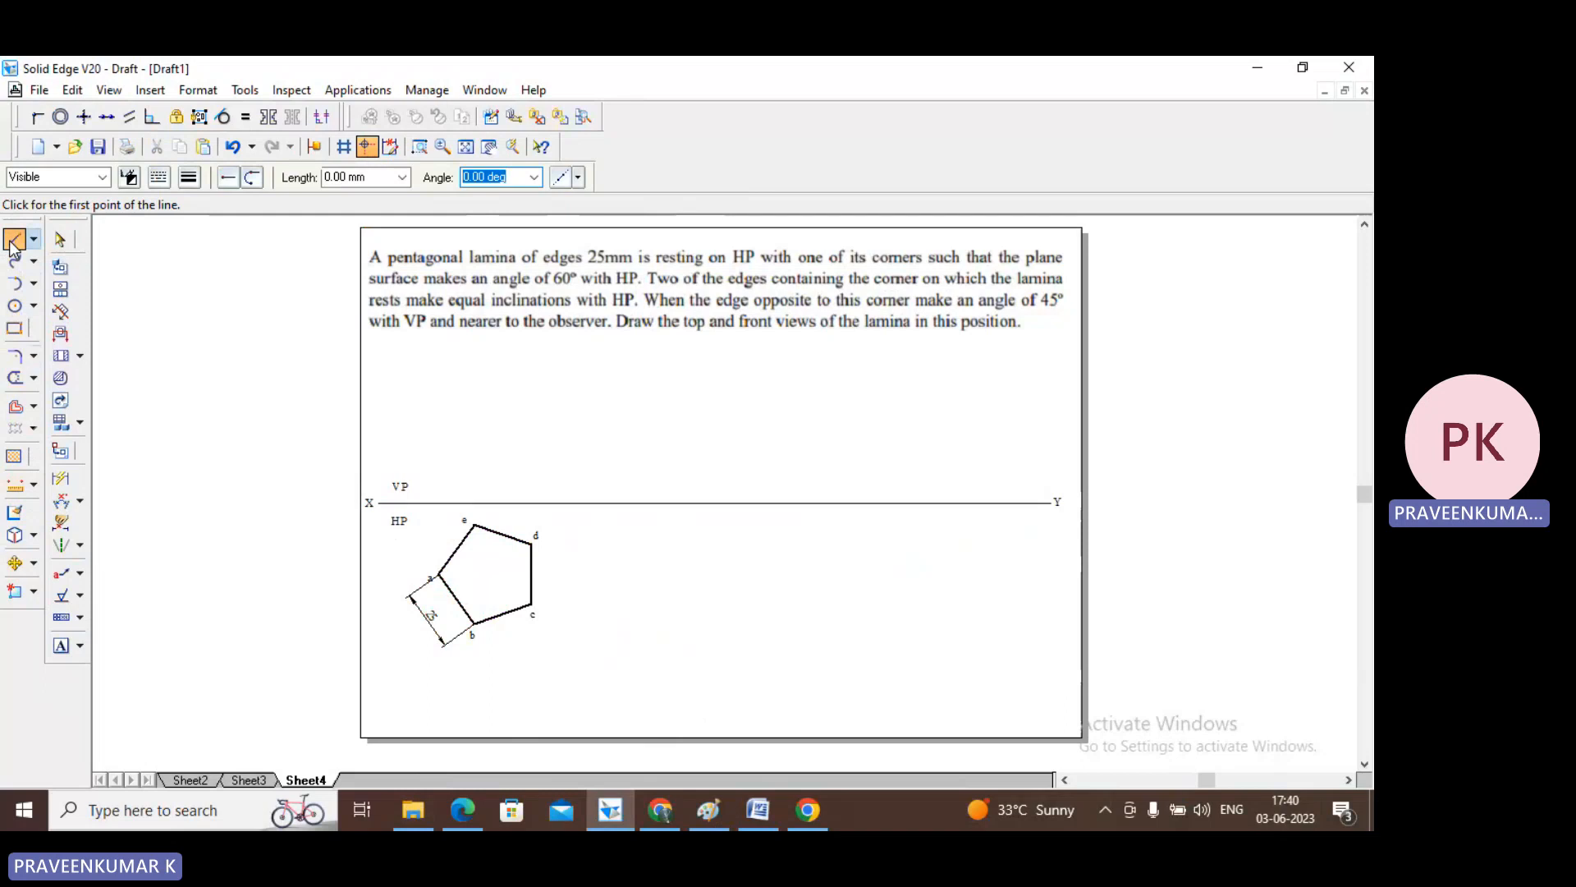
key(Tab)
click(184, 180)
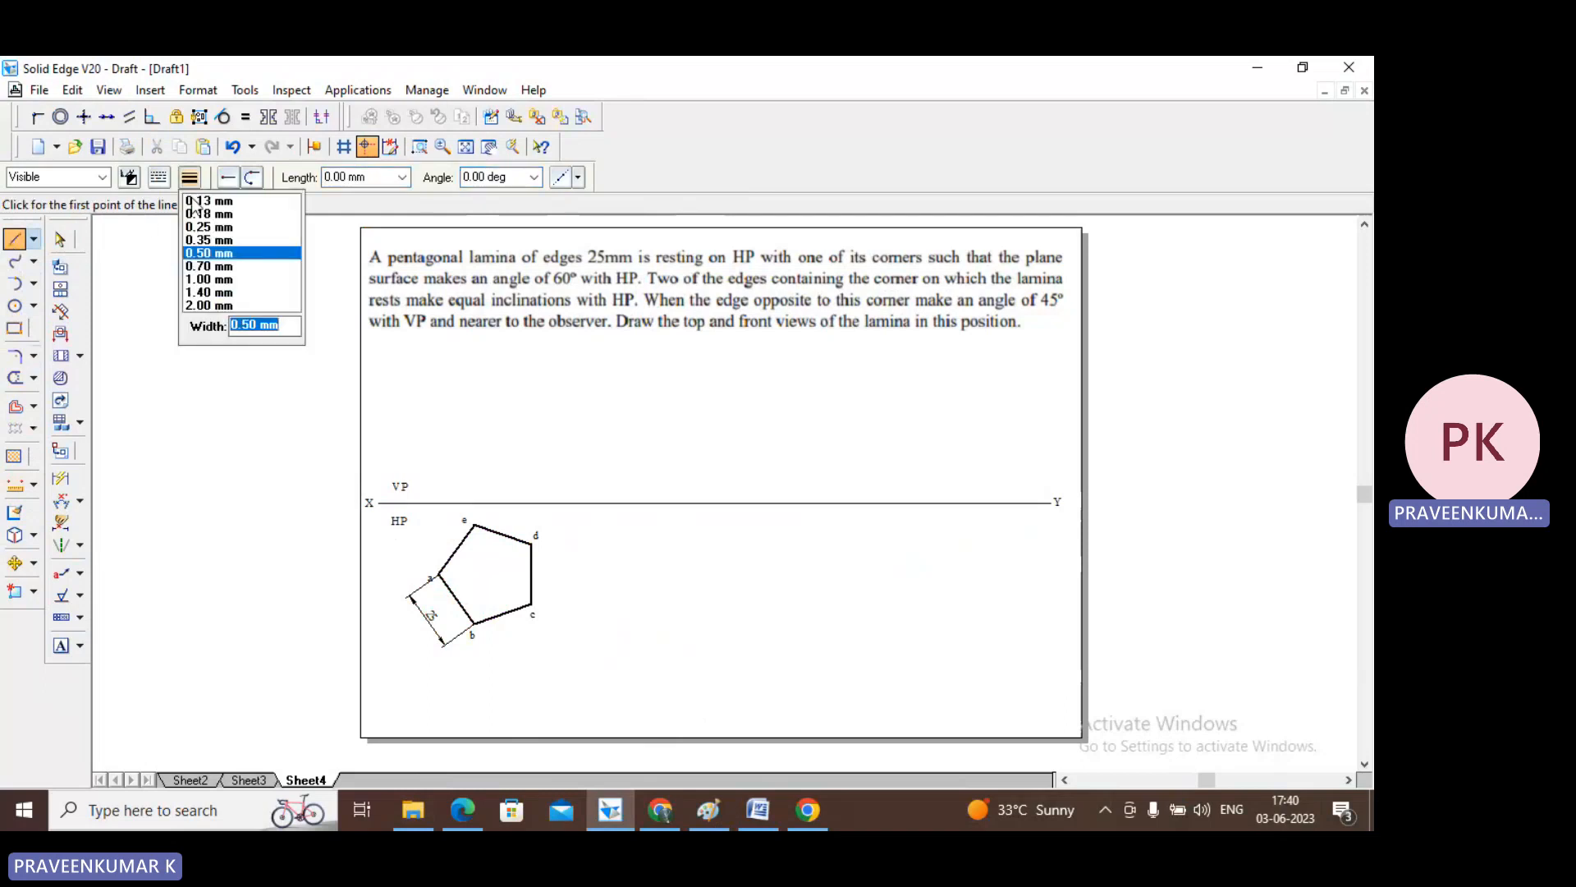
click(191, 198)
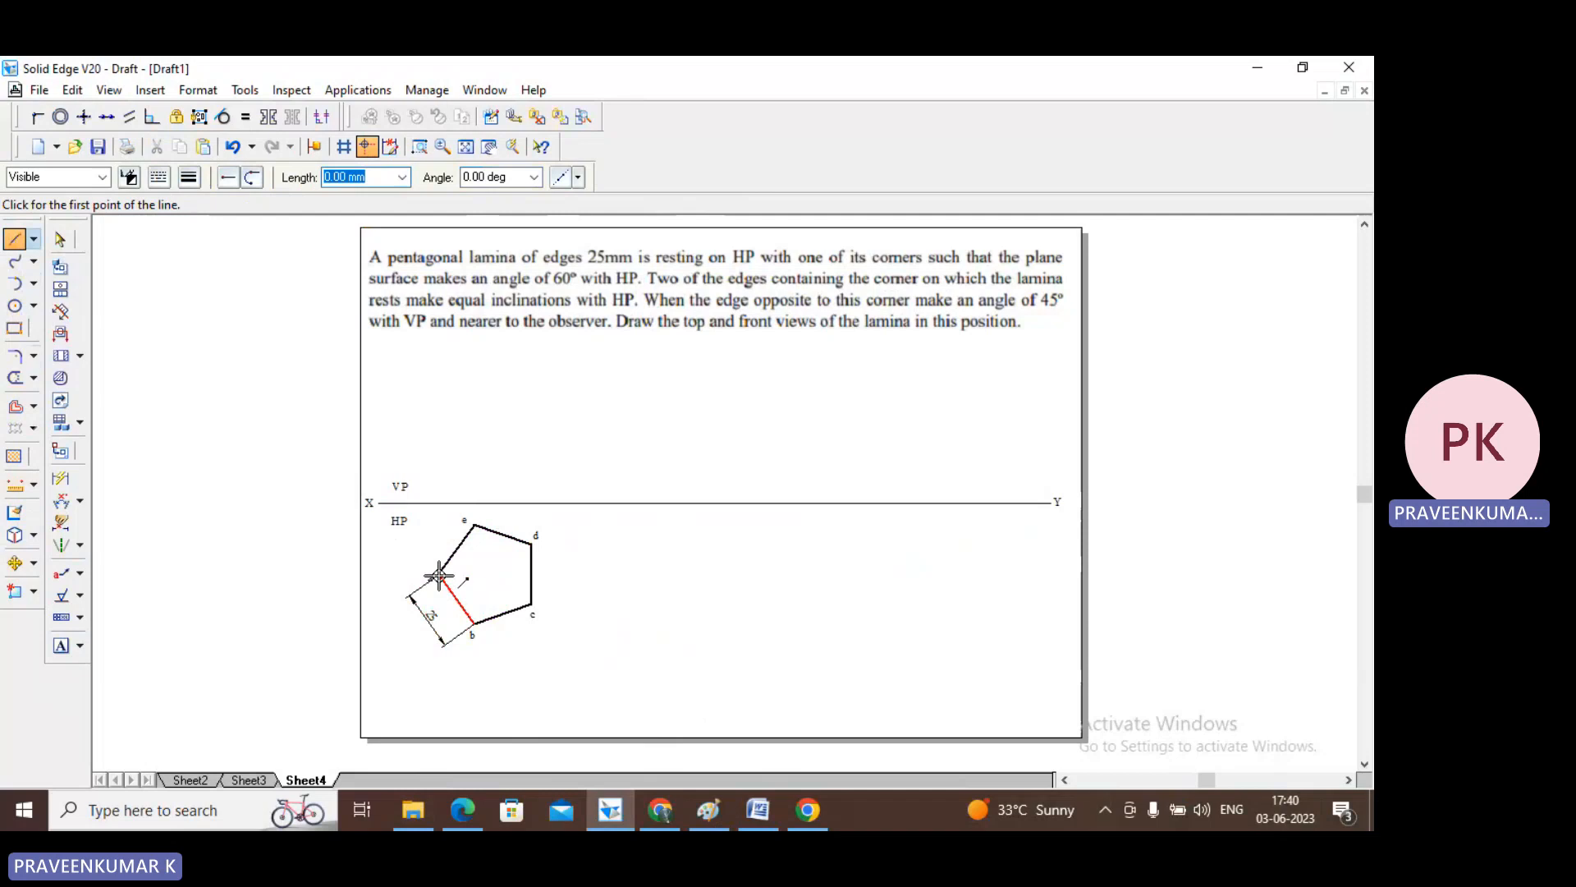
click(439, 576)
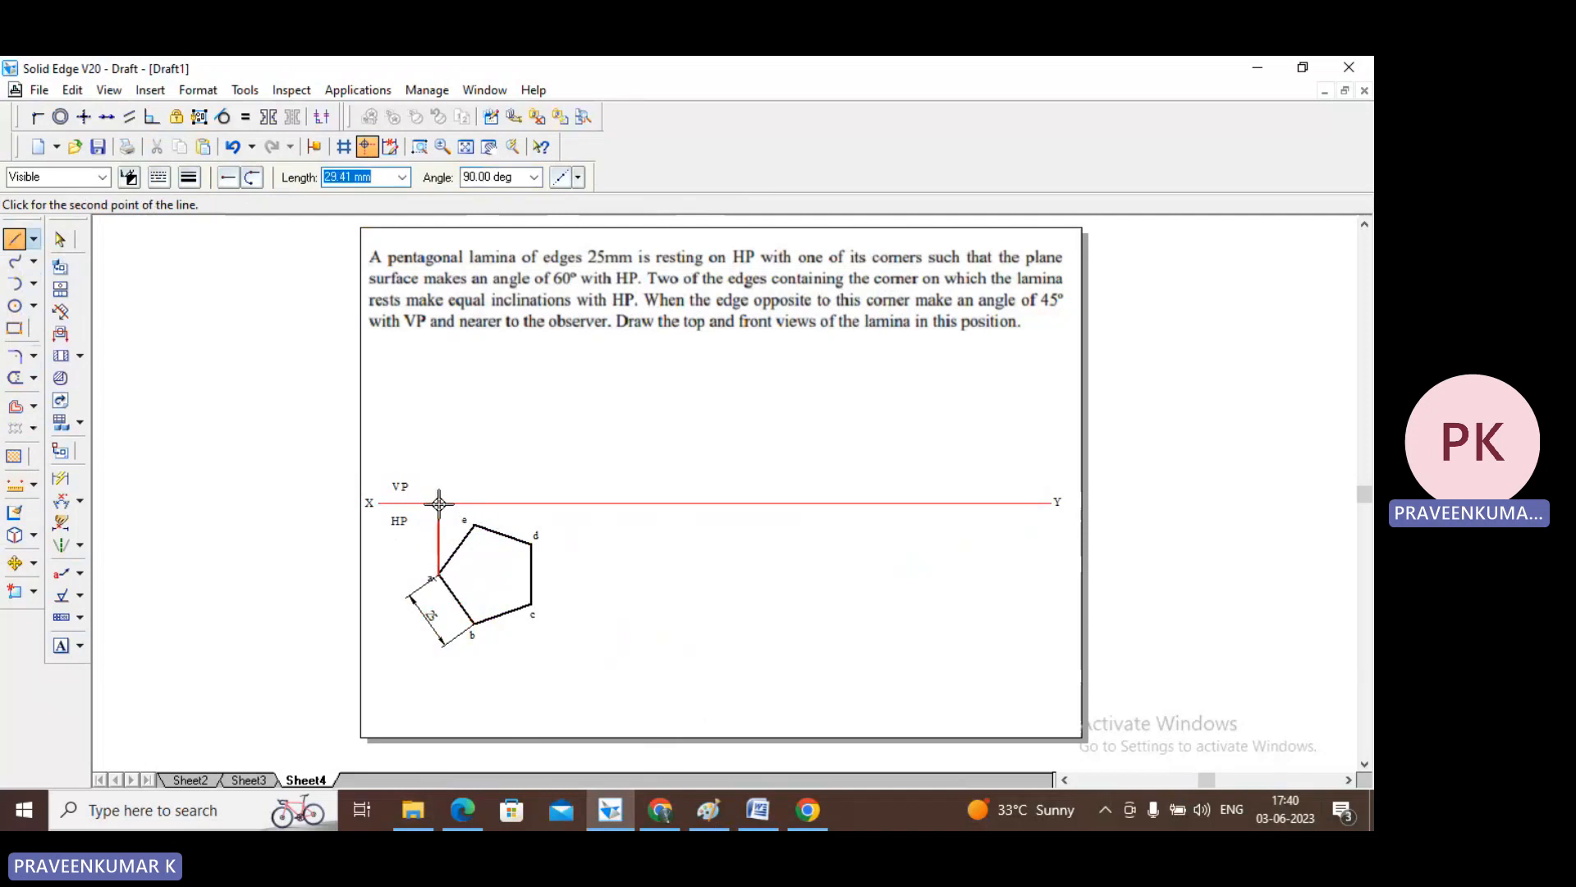
click(440, 502)
right_click(482, 415)
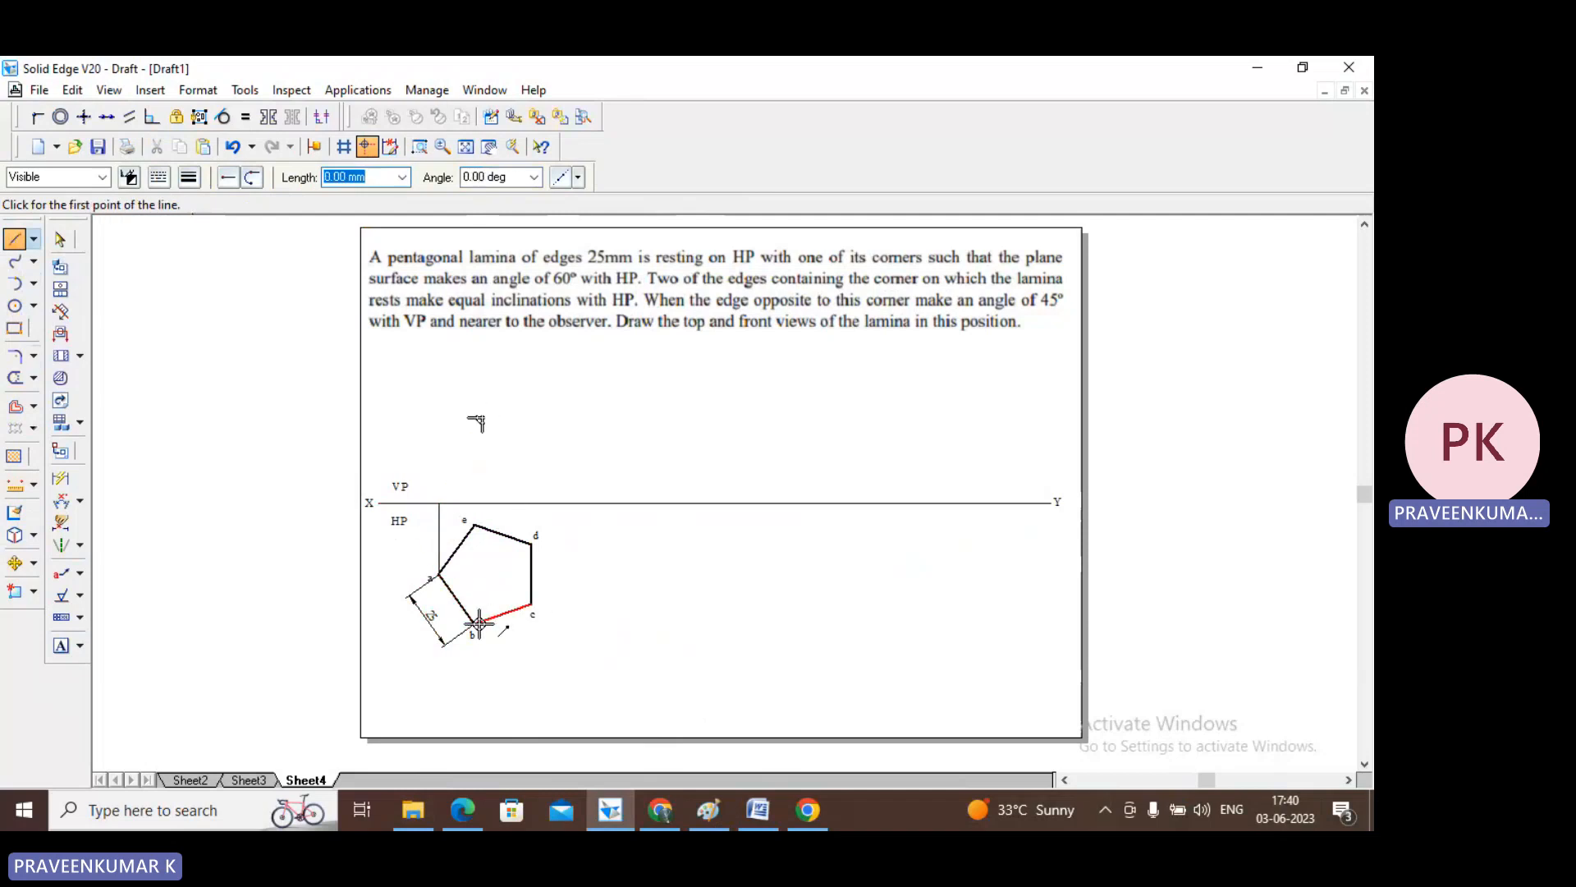
- Draw vertical projectors from corners b and c up to the XY line, passing through corners e and d
click(474, 623)
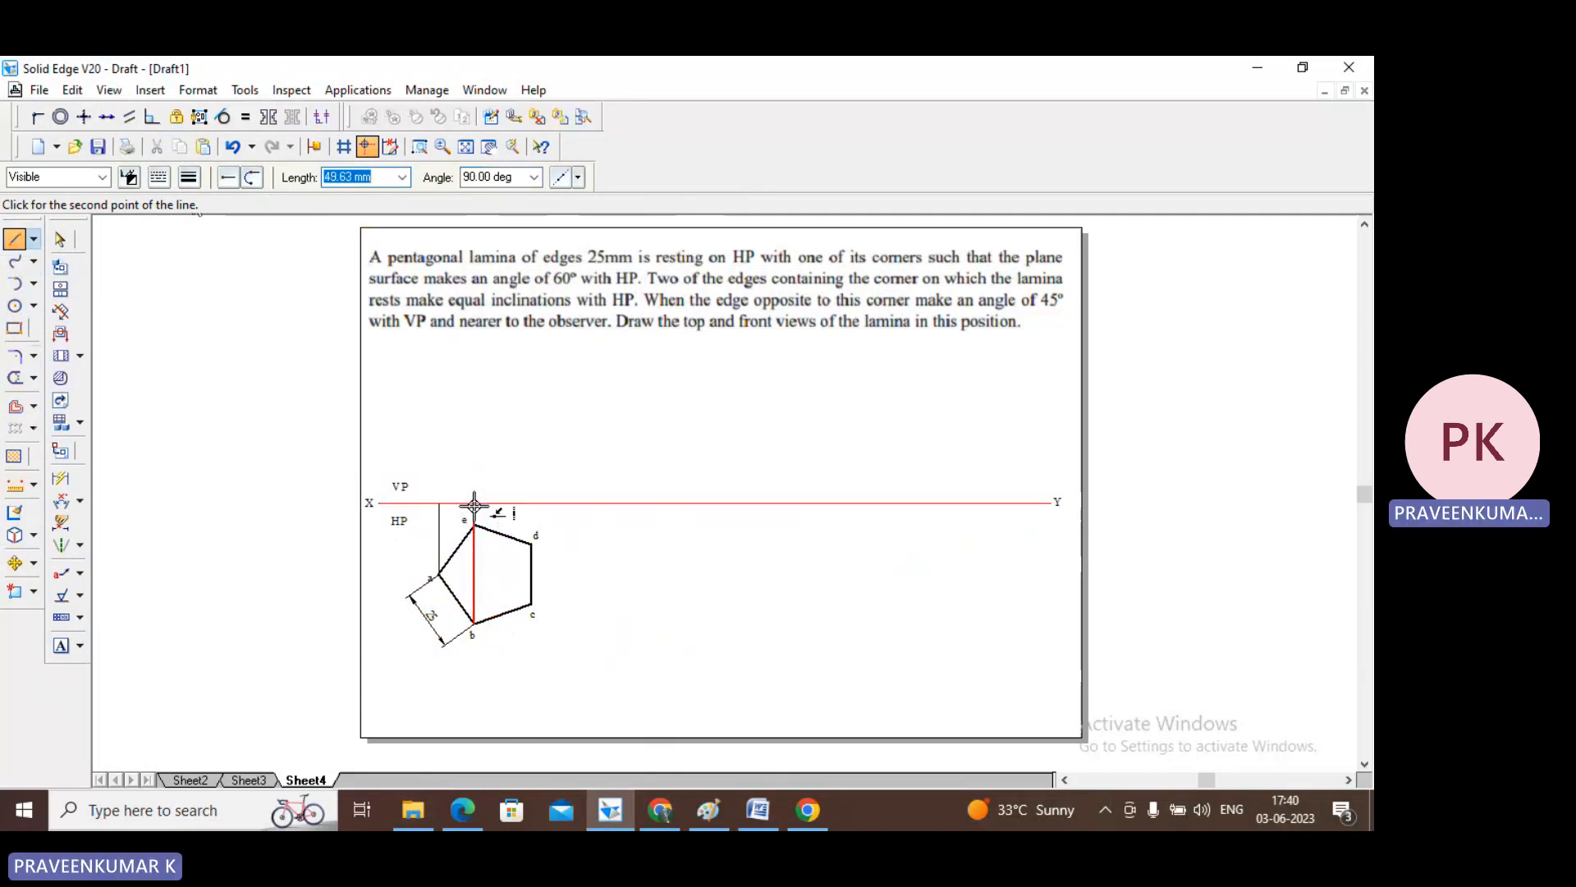
click(473, 502)
right_click(496, 498)
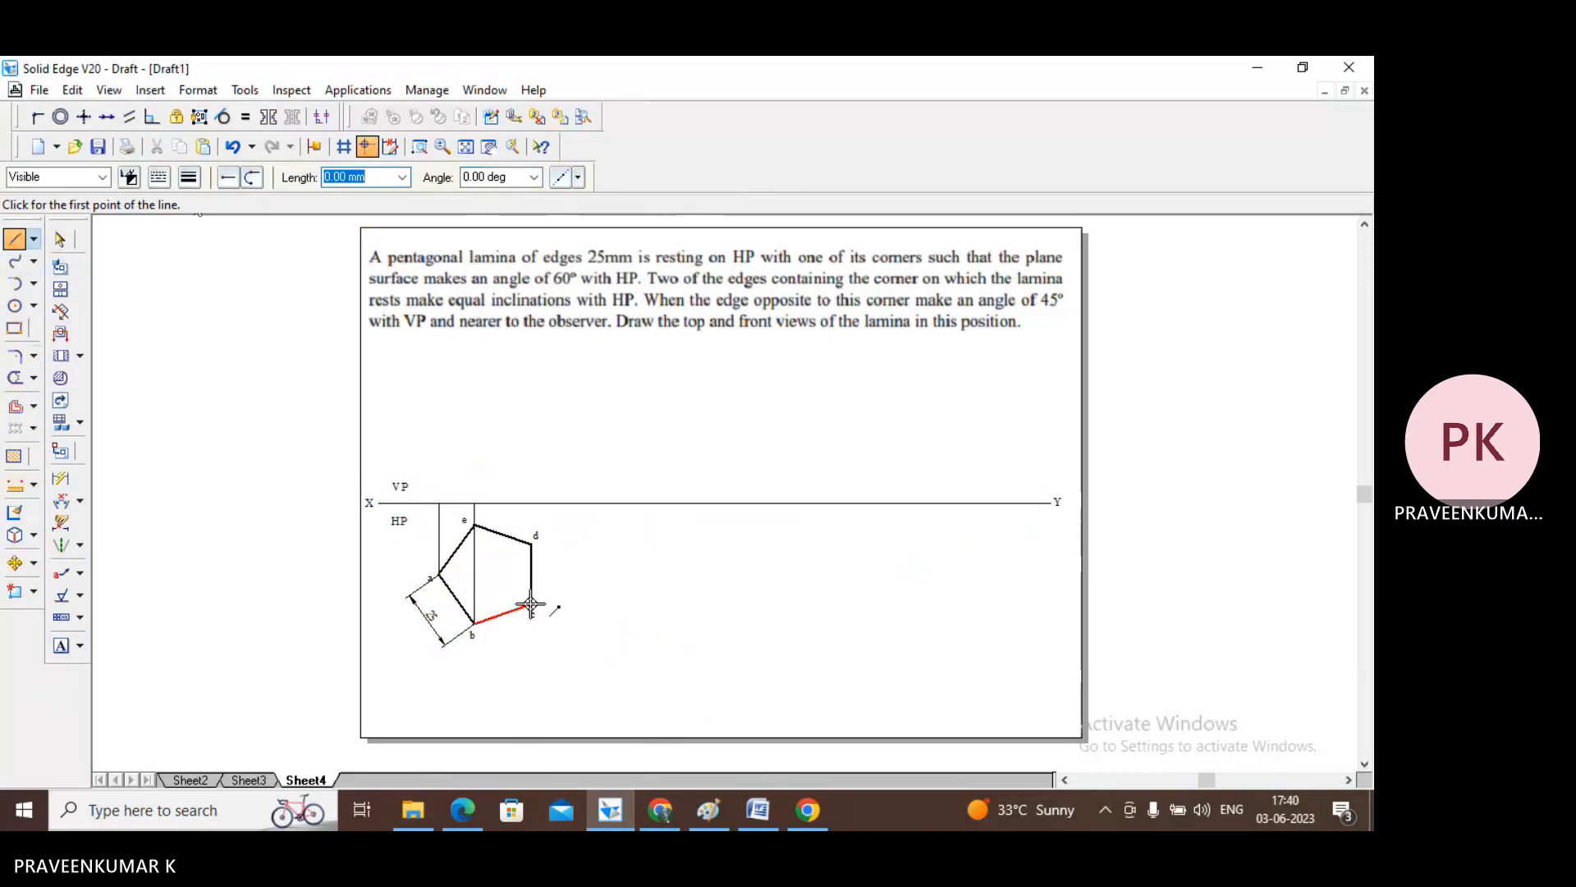
click(531, 605)
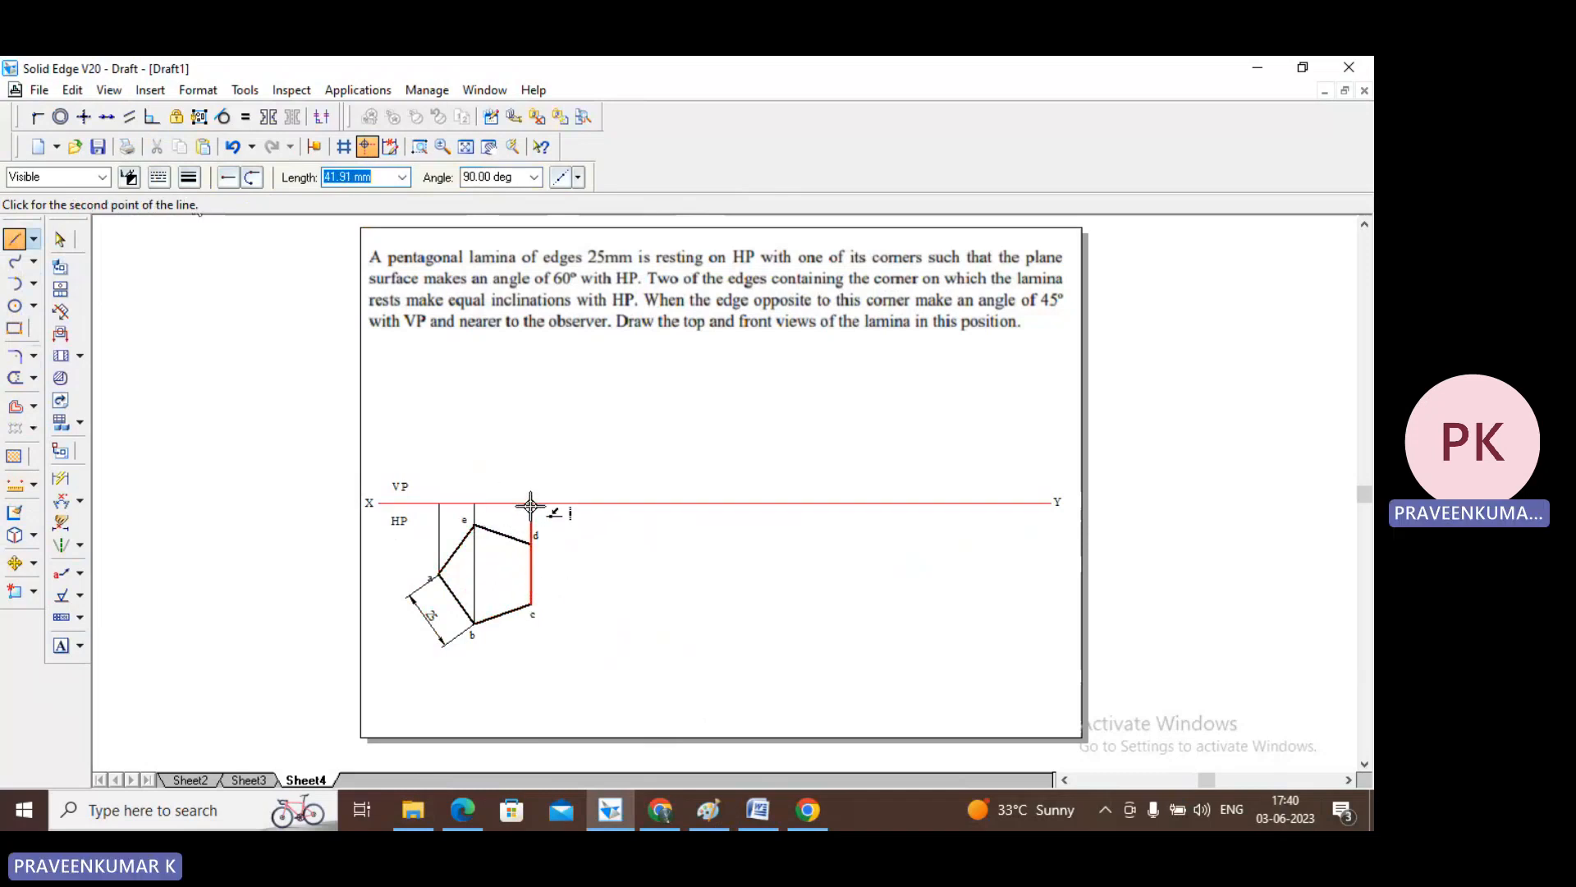
click(531, 502)
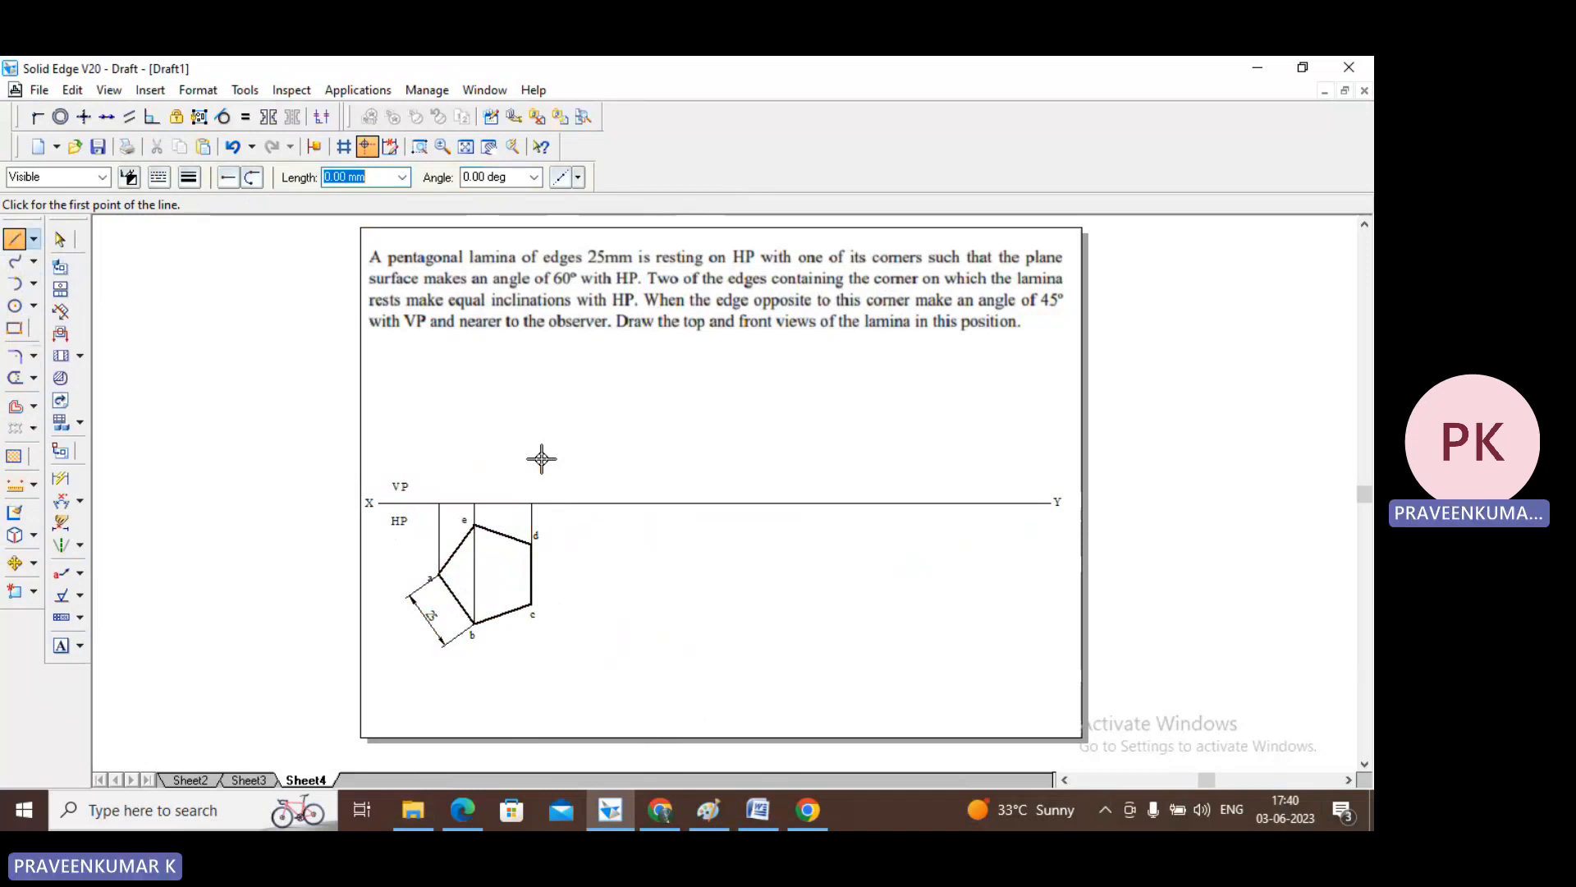
- Draw the front view as a 0.50 mm wide line along XY, from corner a's projector through b's to c's
key(Tab)
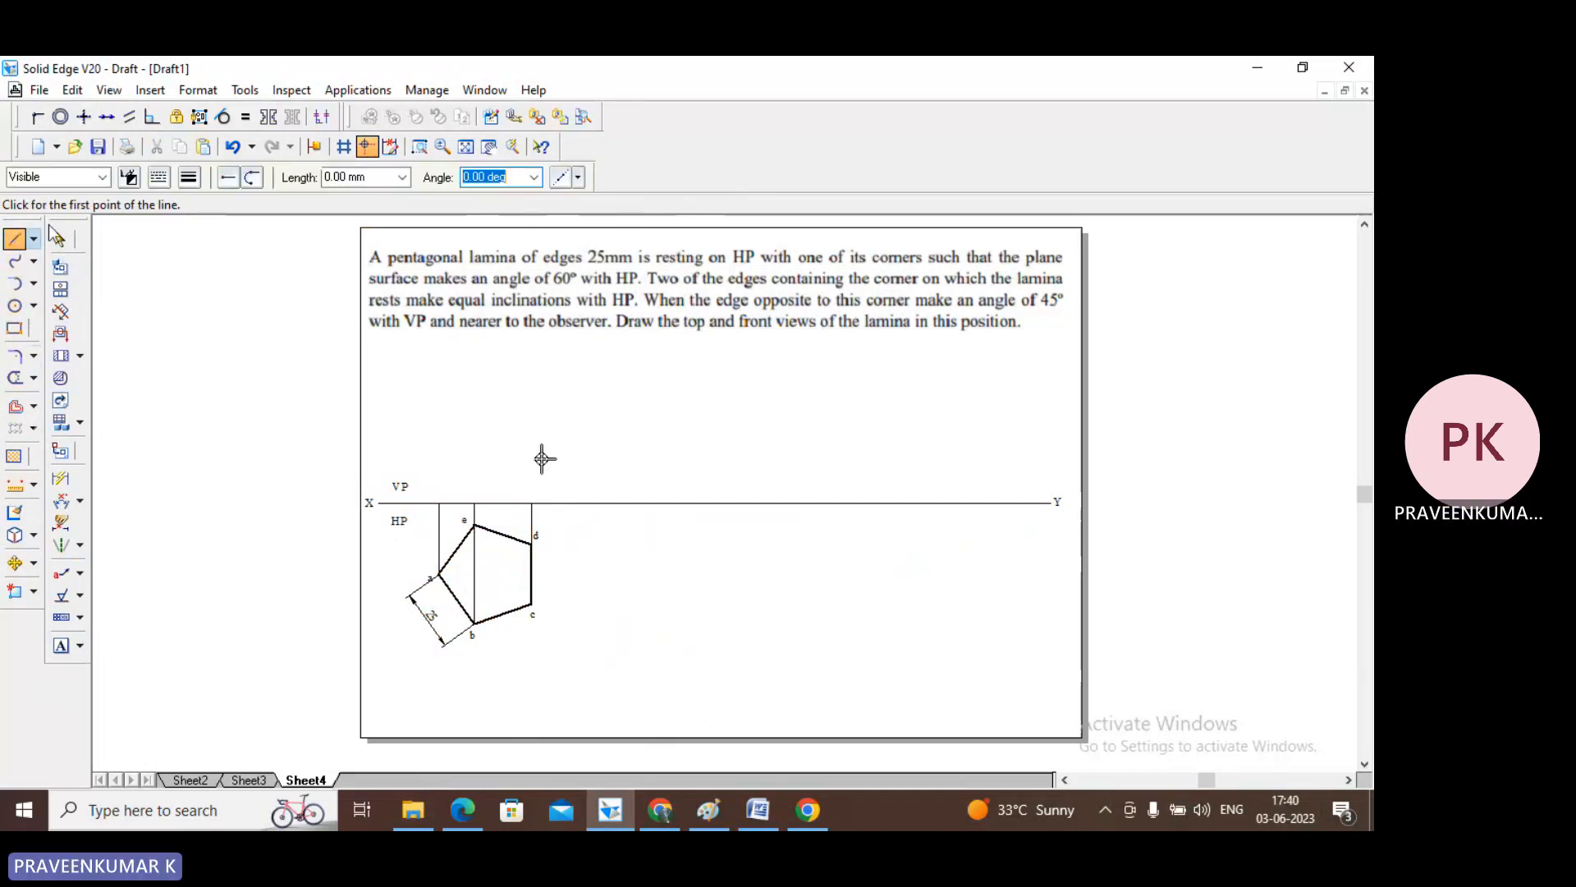
click(184, 178)
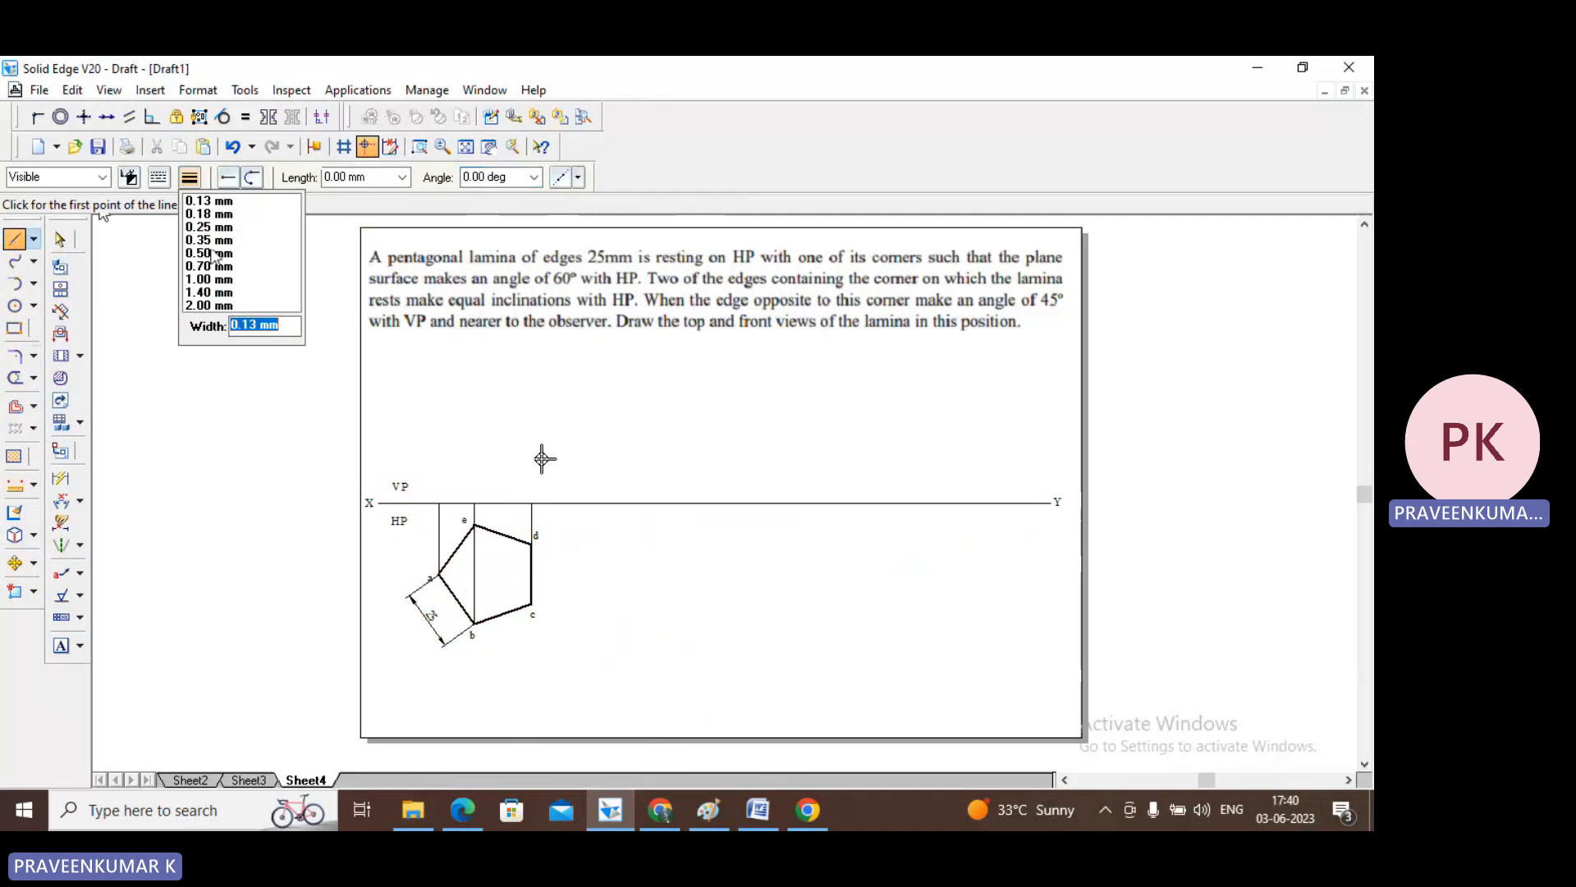
click(211, 252)
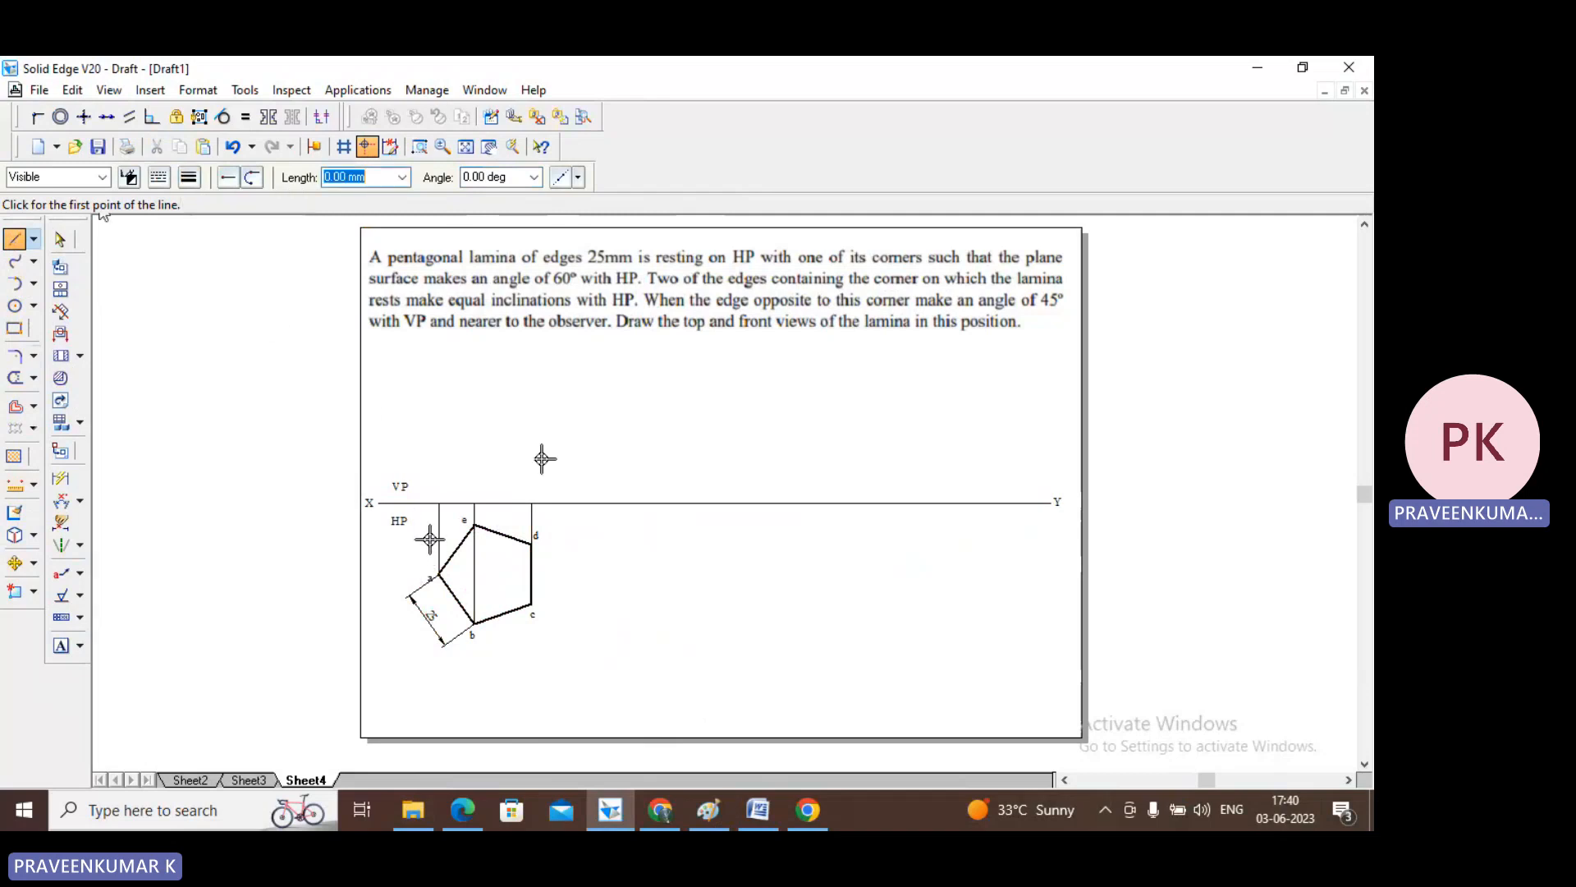
click(60, 239)
click(475, 574)
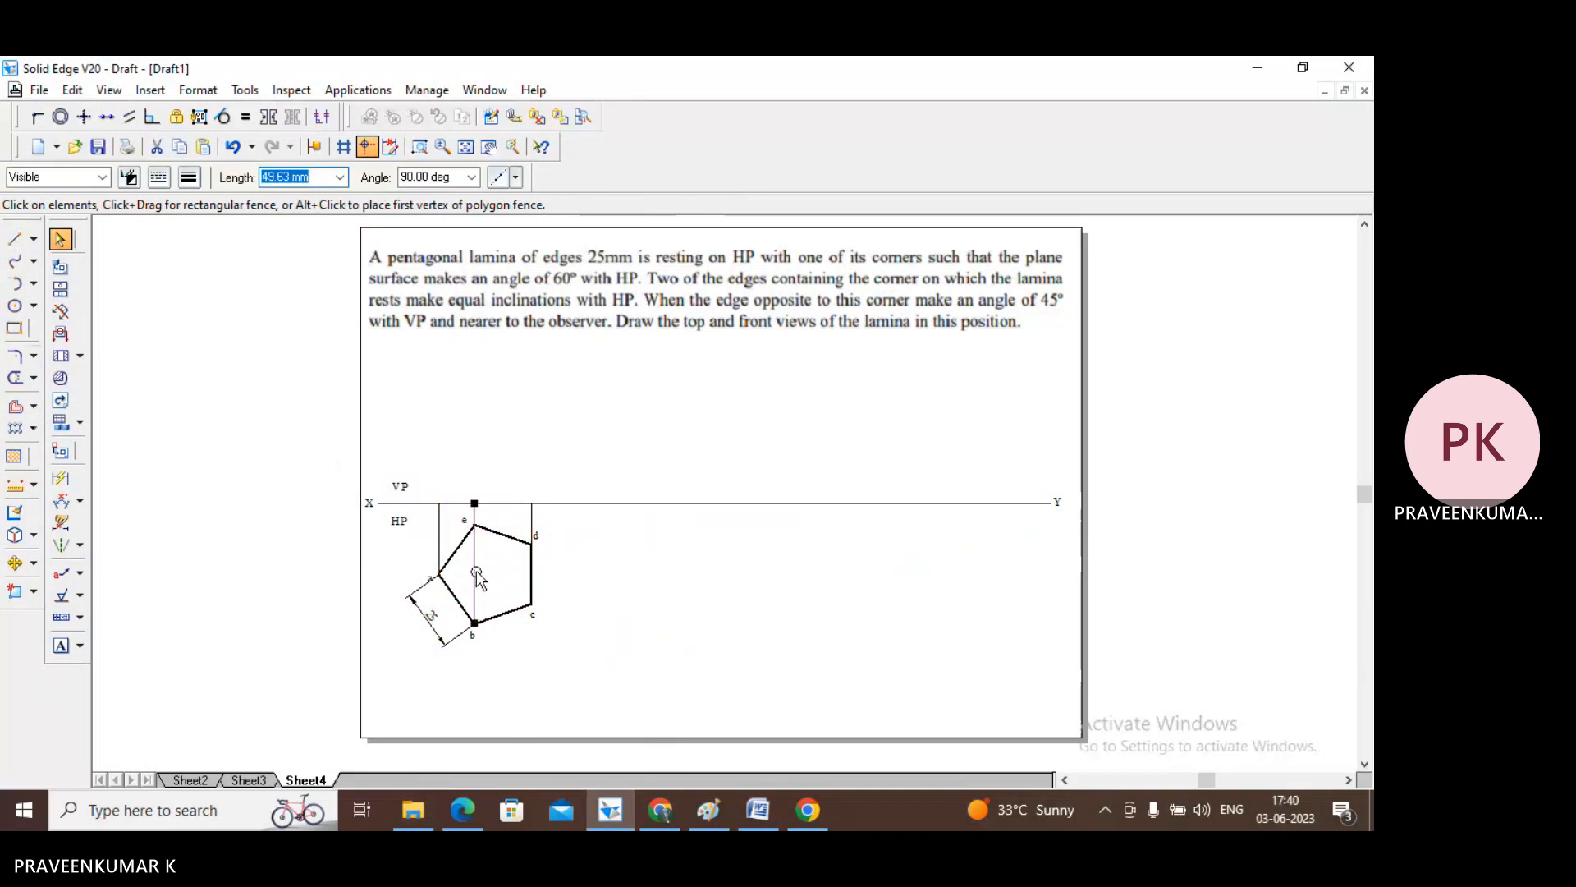
click(14, 238)
click(188, 177)
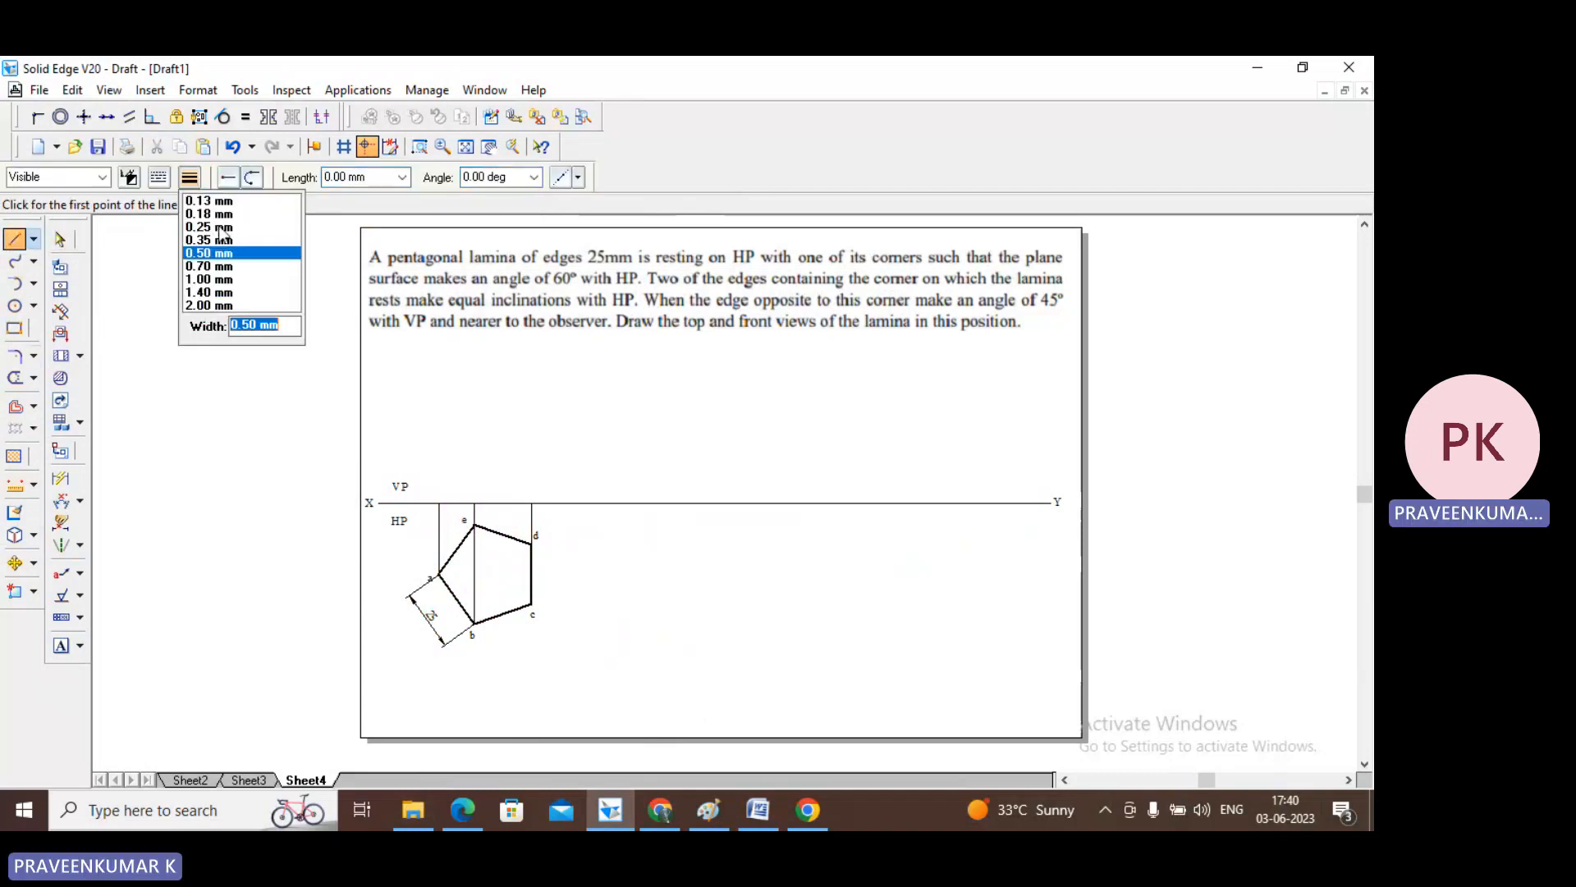
click(219, 253)
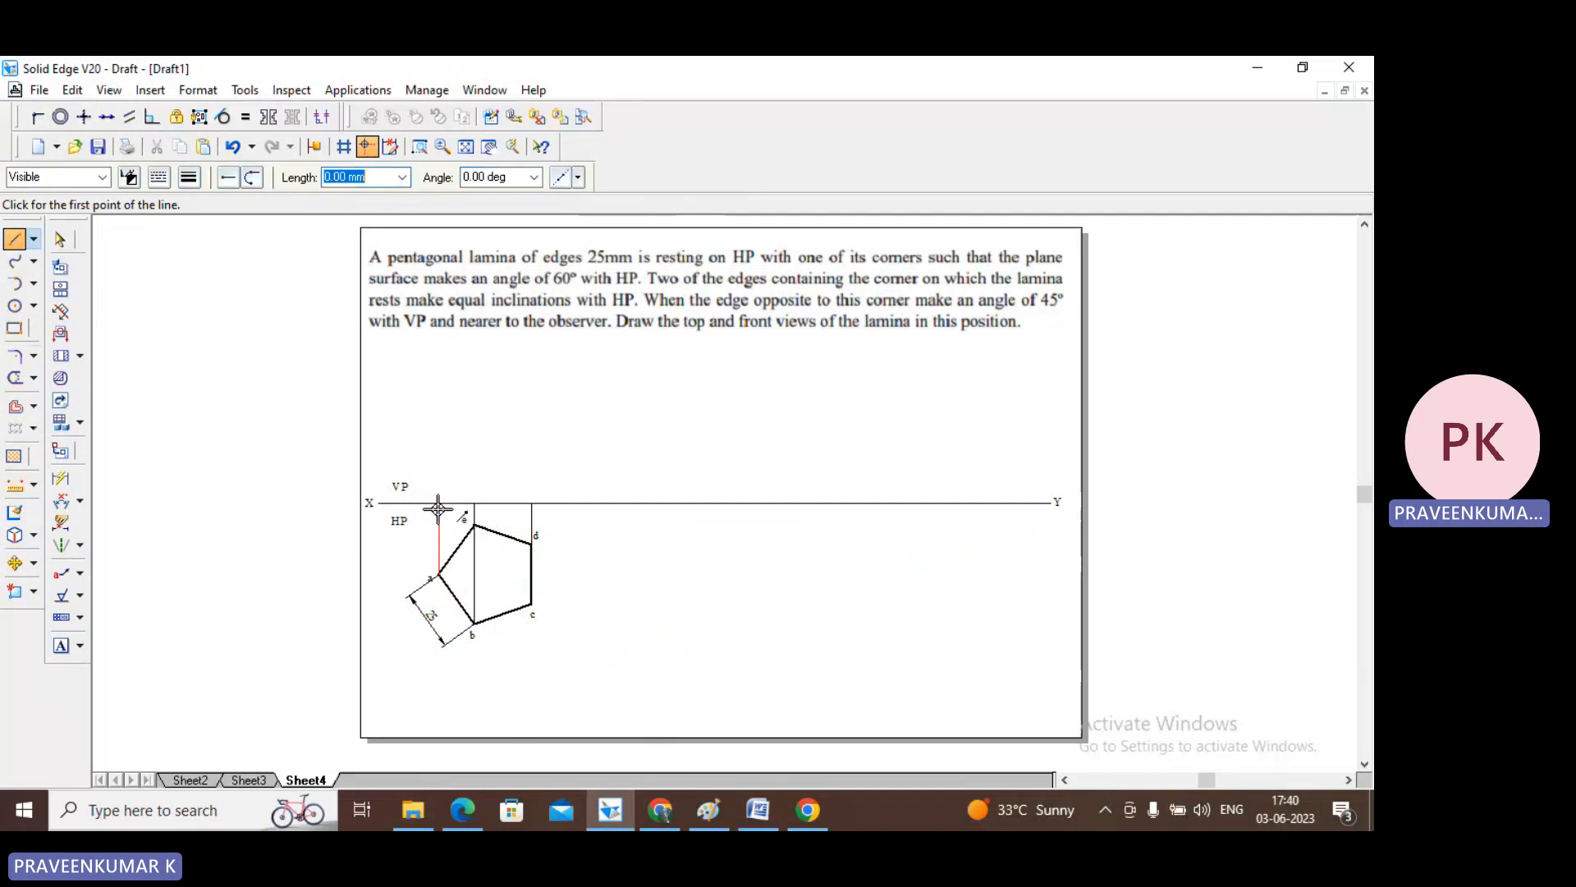
click(439, 503)
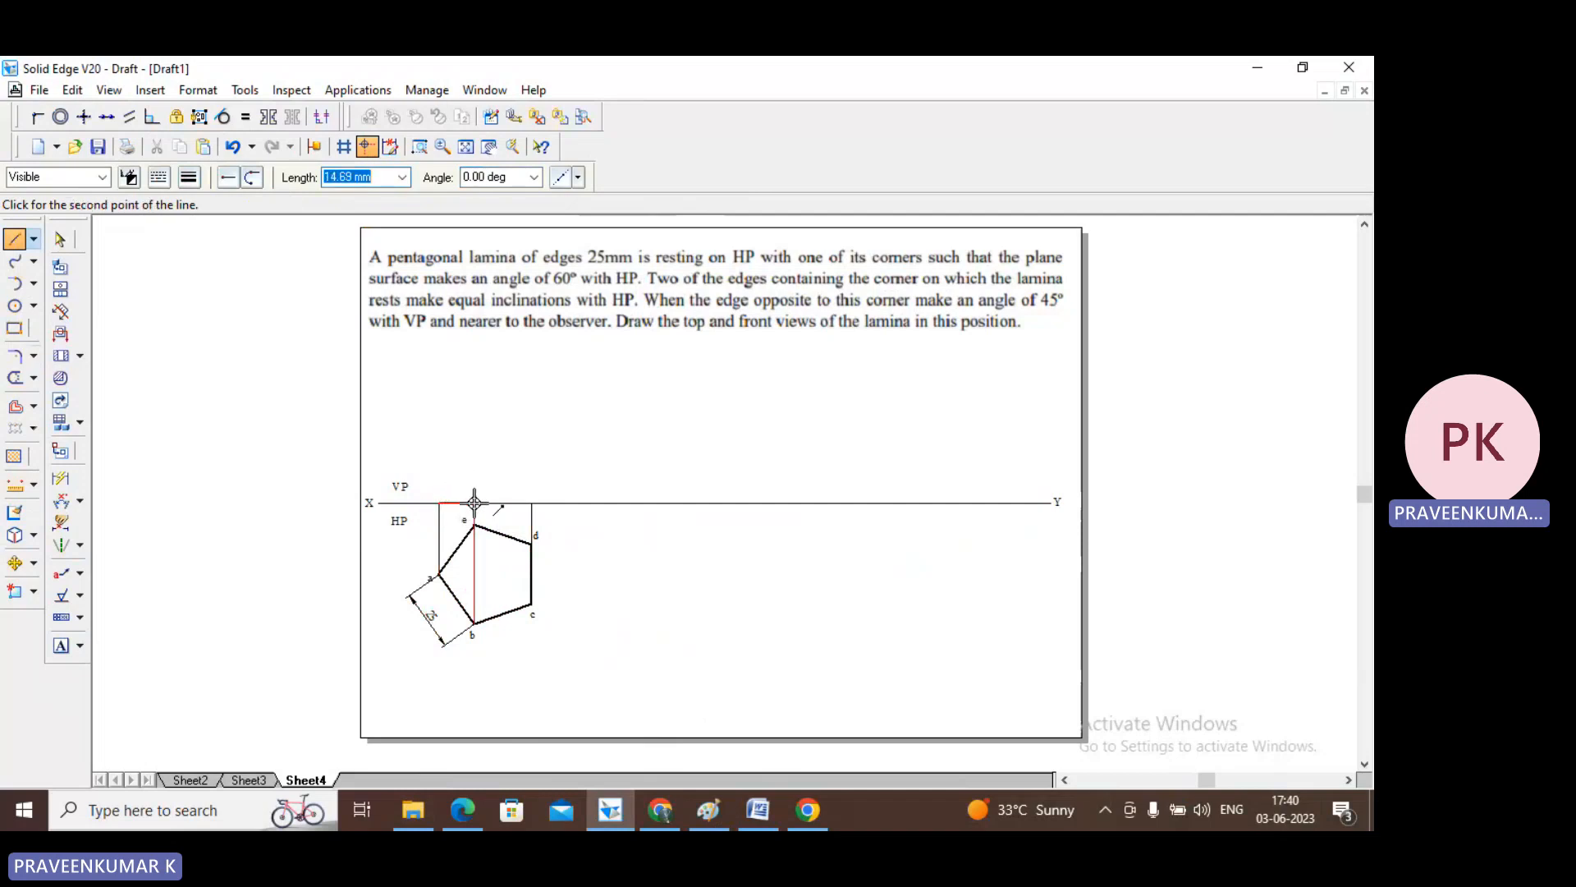
click(475, 503)
click(532, 503)
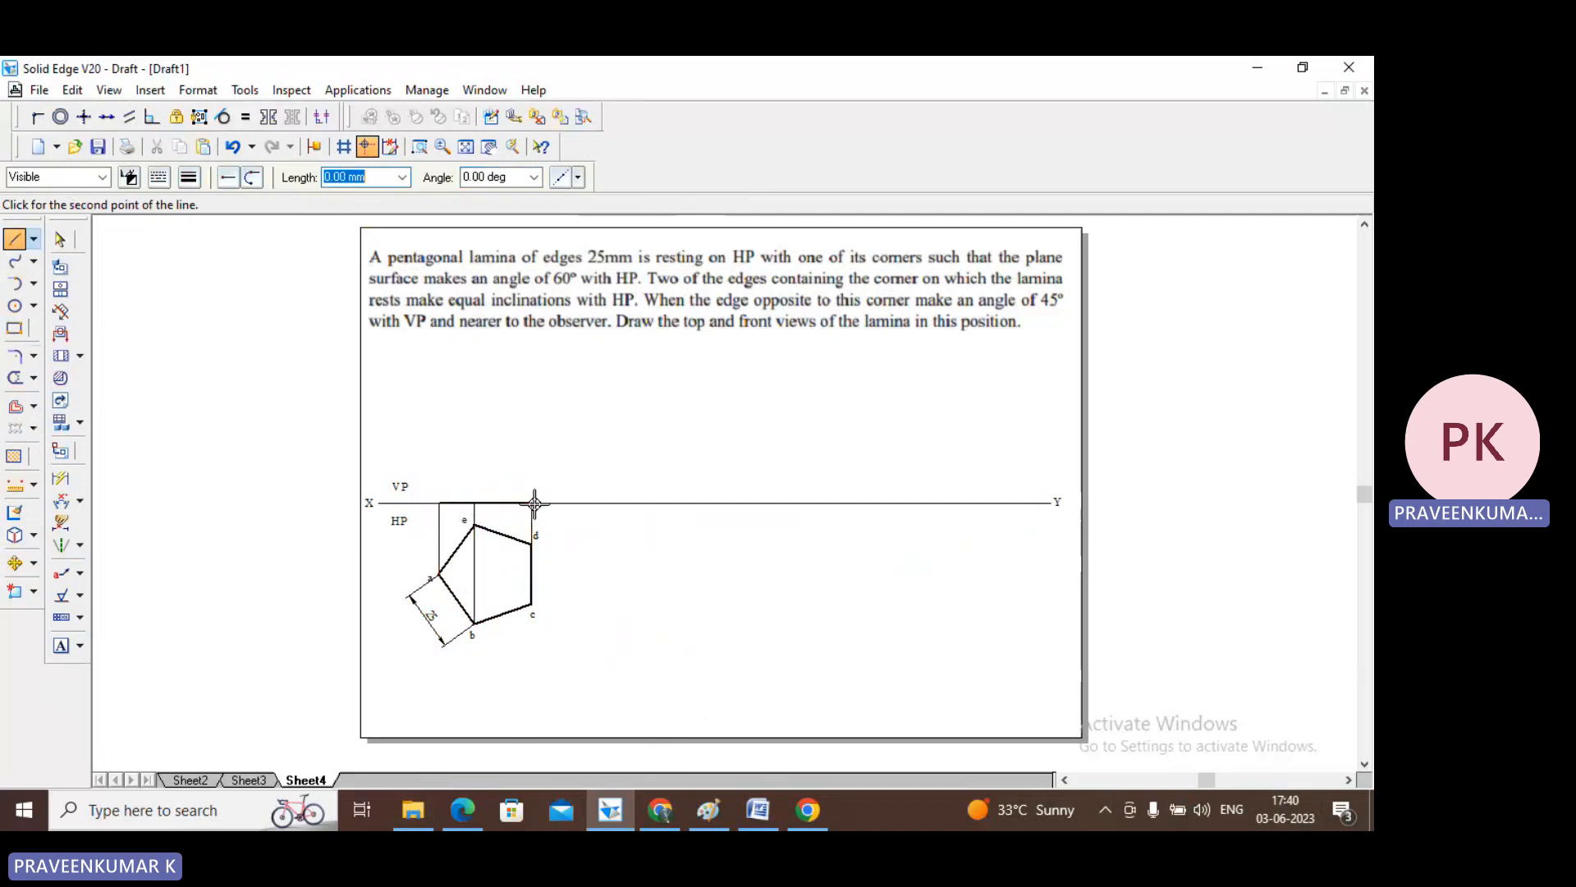
right_click(545, 446)
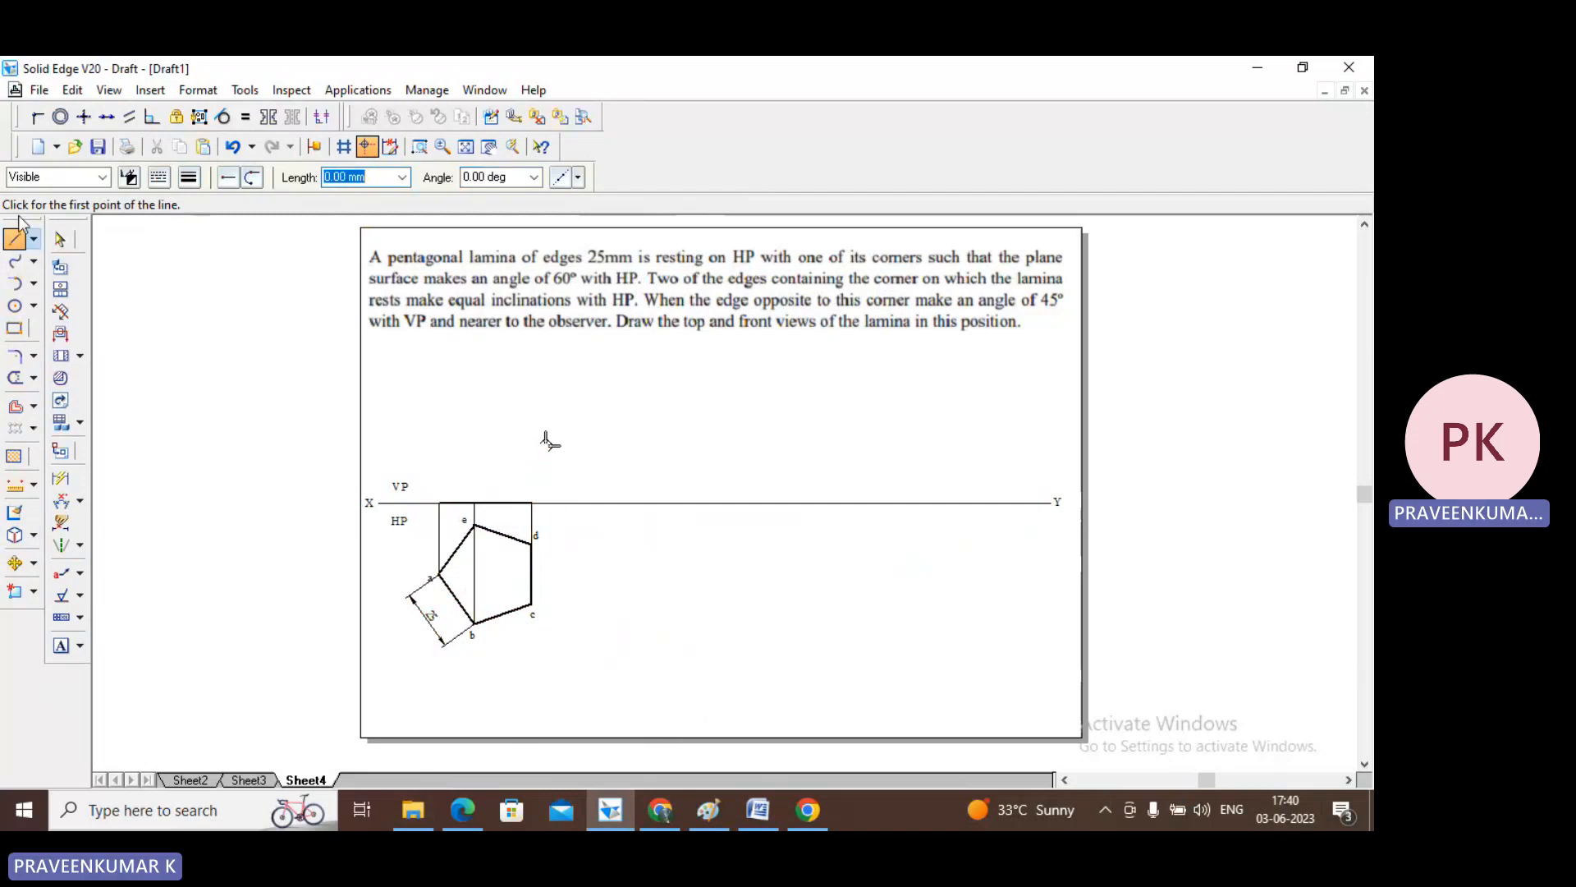
click(59, 240)
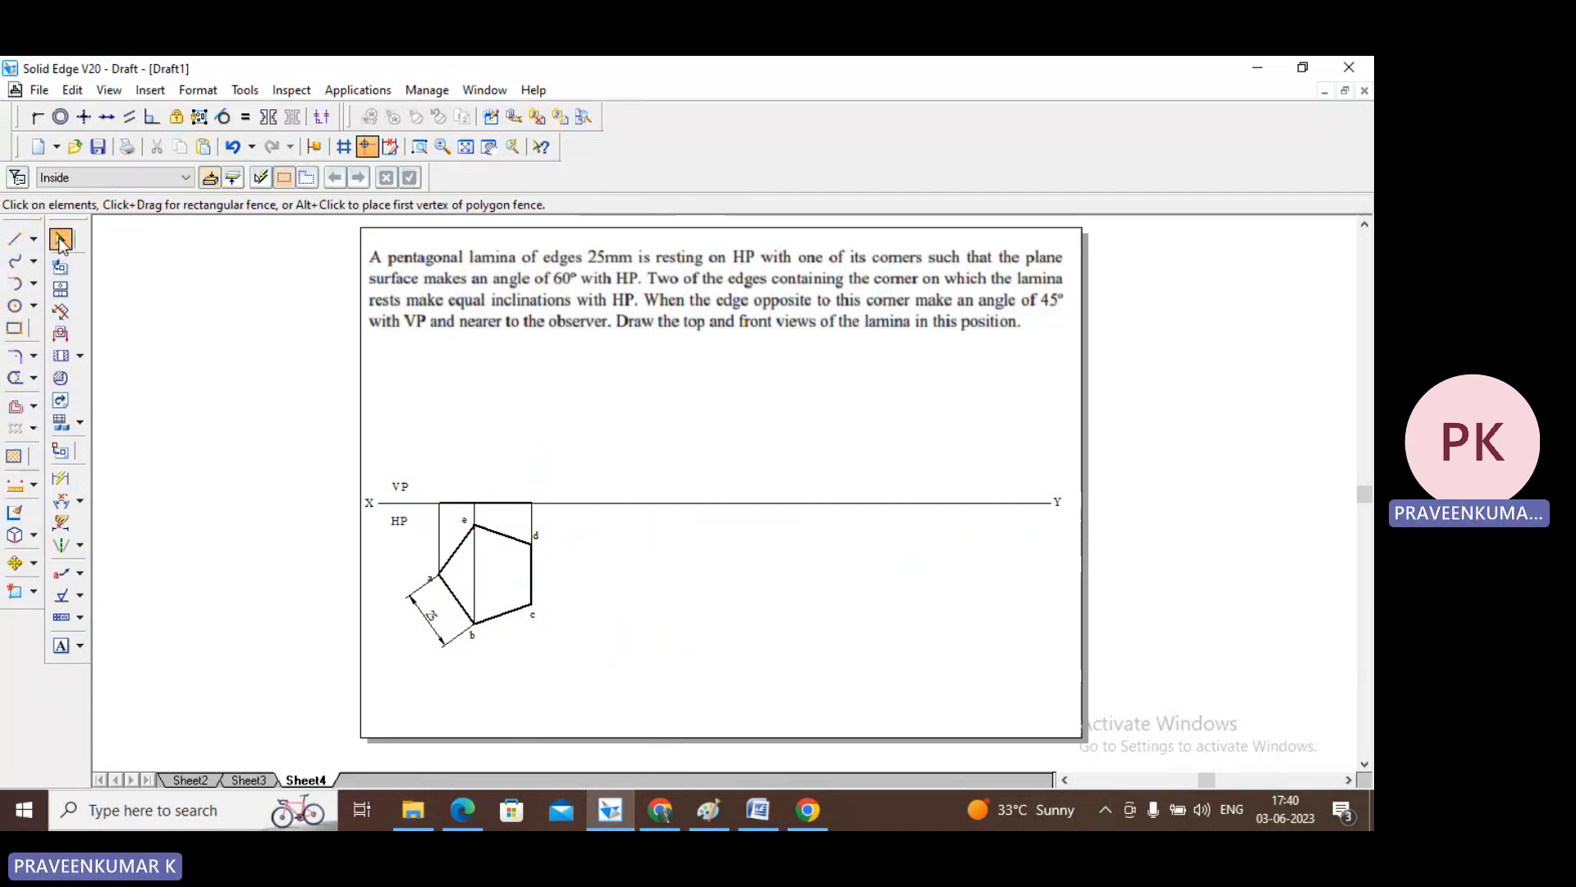
- Add the labels a', b'(e') and c'(d') above the XY line near the matching projectors
click(418, 146)
drag(371, 402, 620, 654)
click(60, 239)
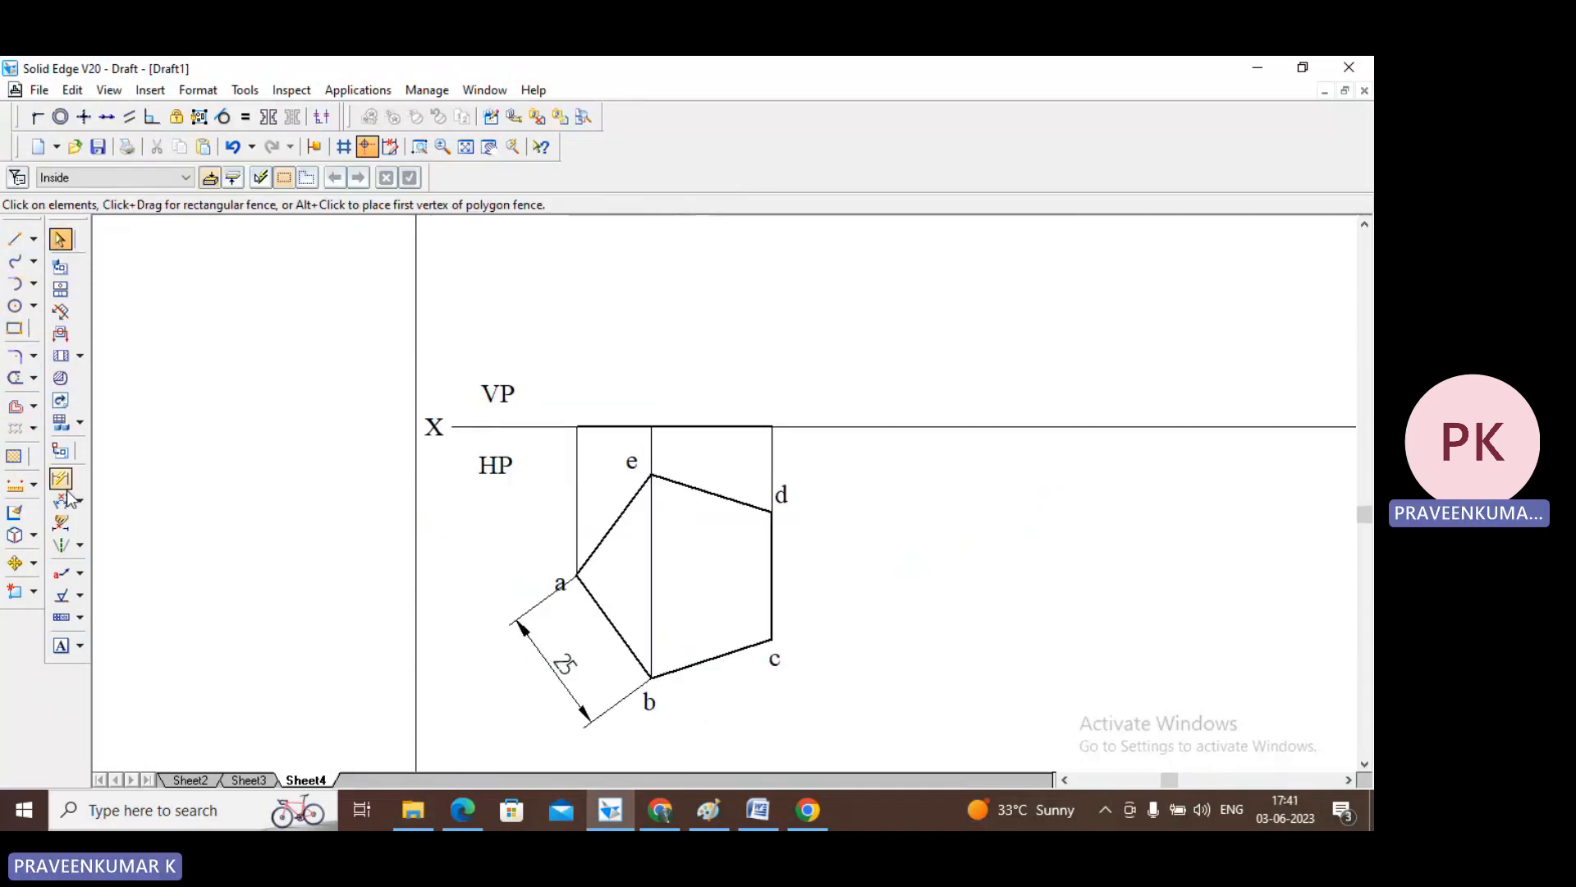
click(57, 646)
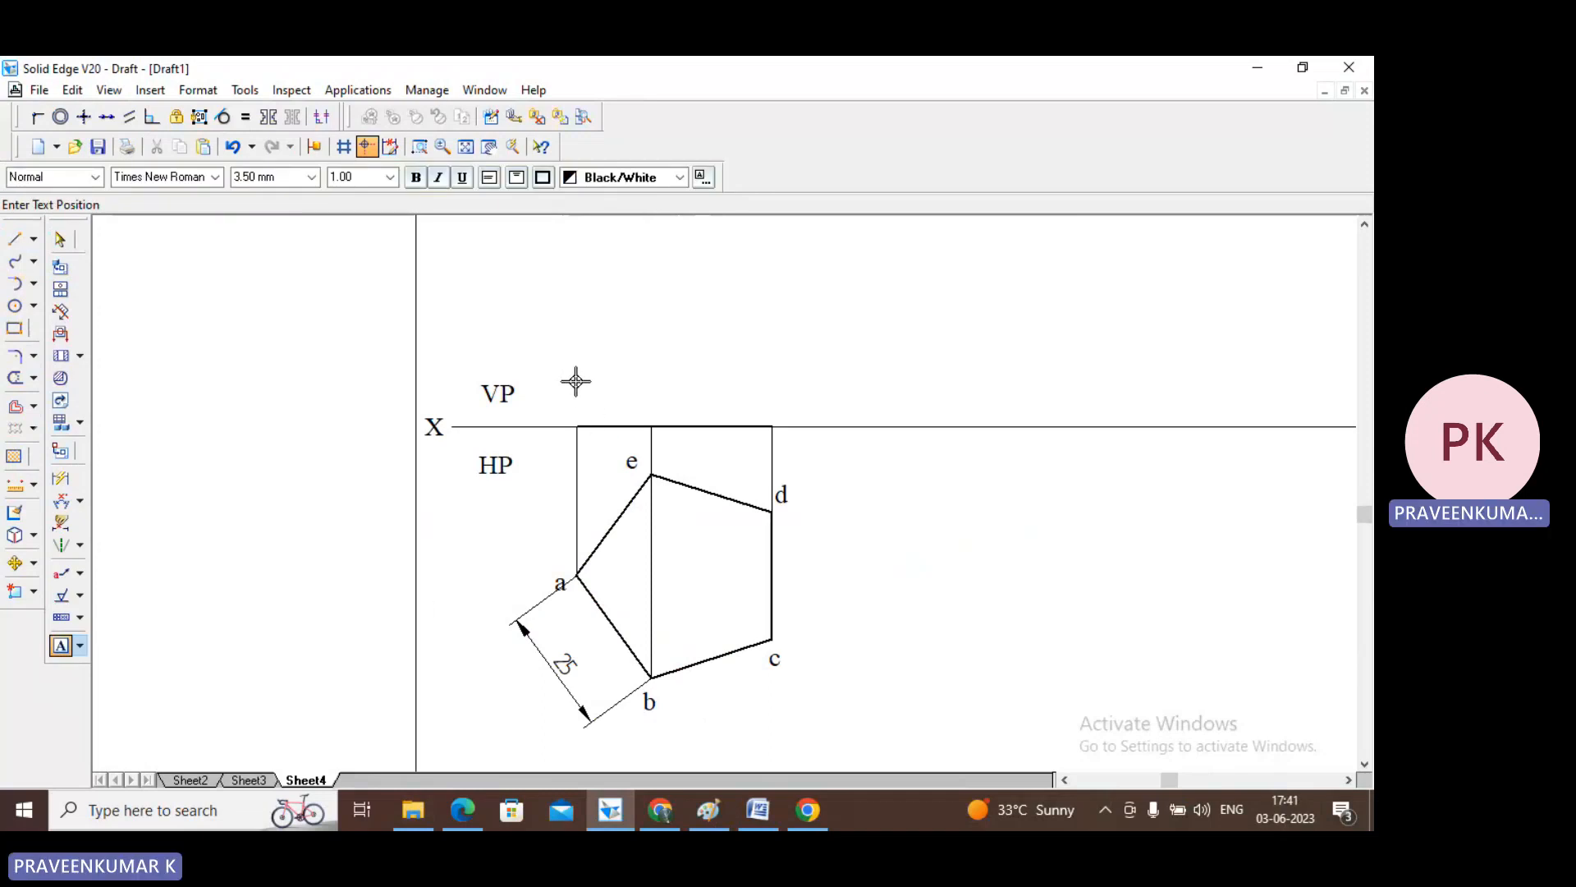
text(a')
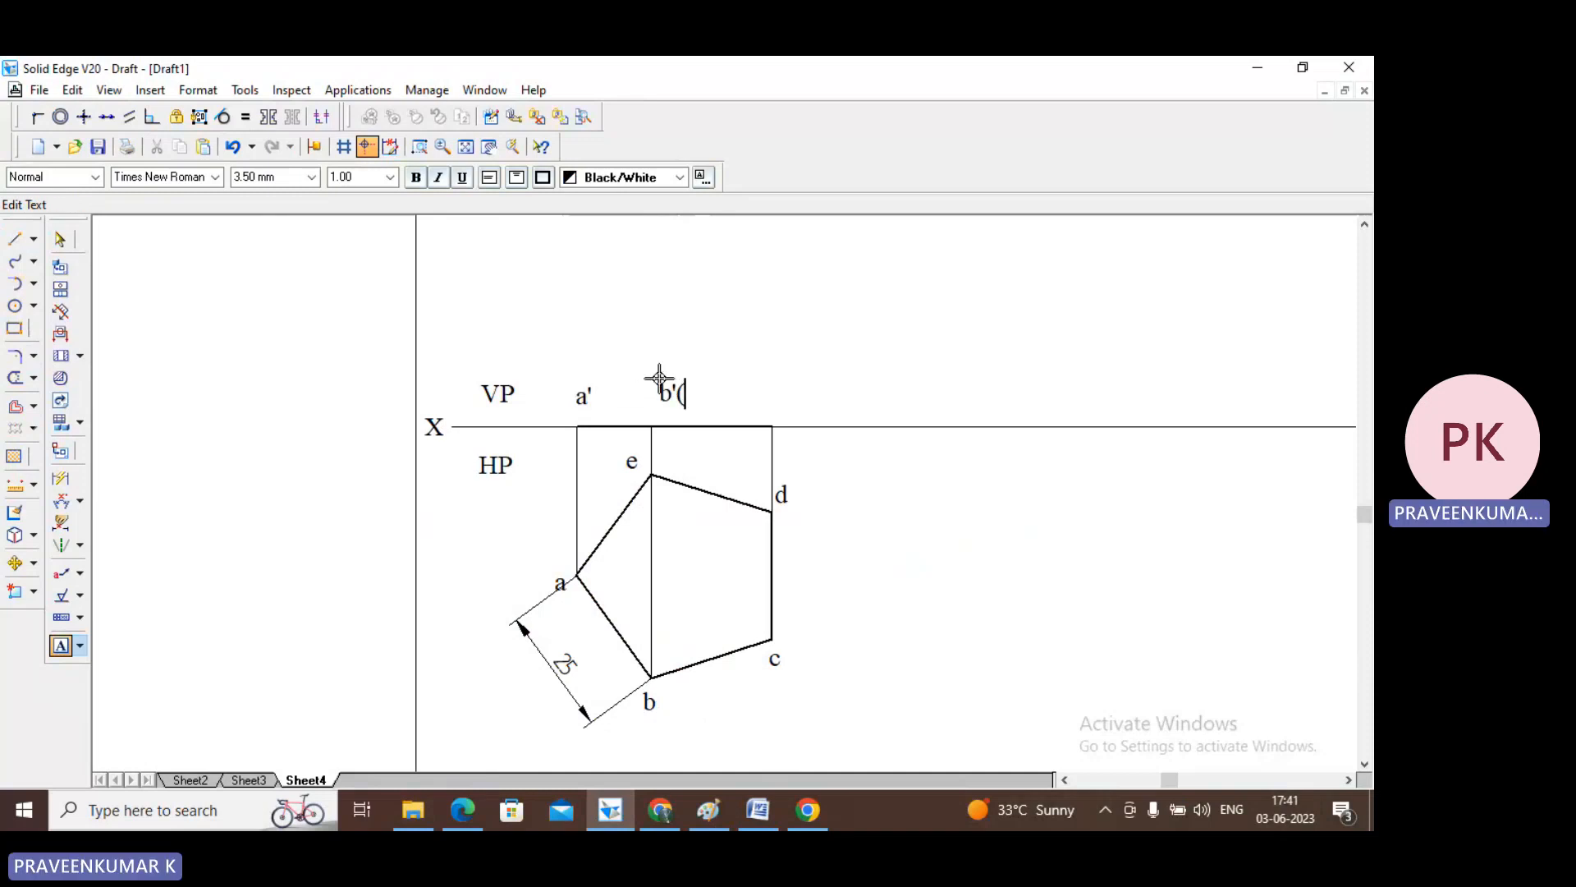
click(659, 379)
text(b'(e'))
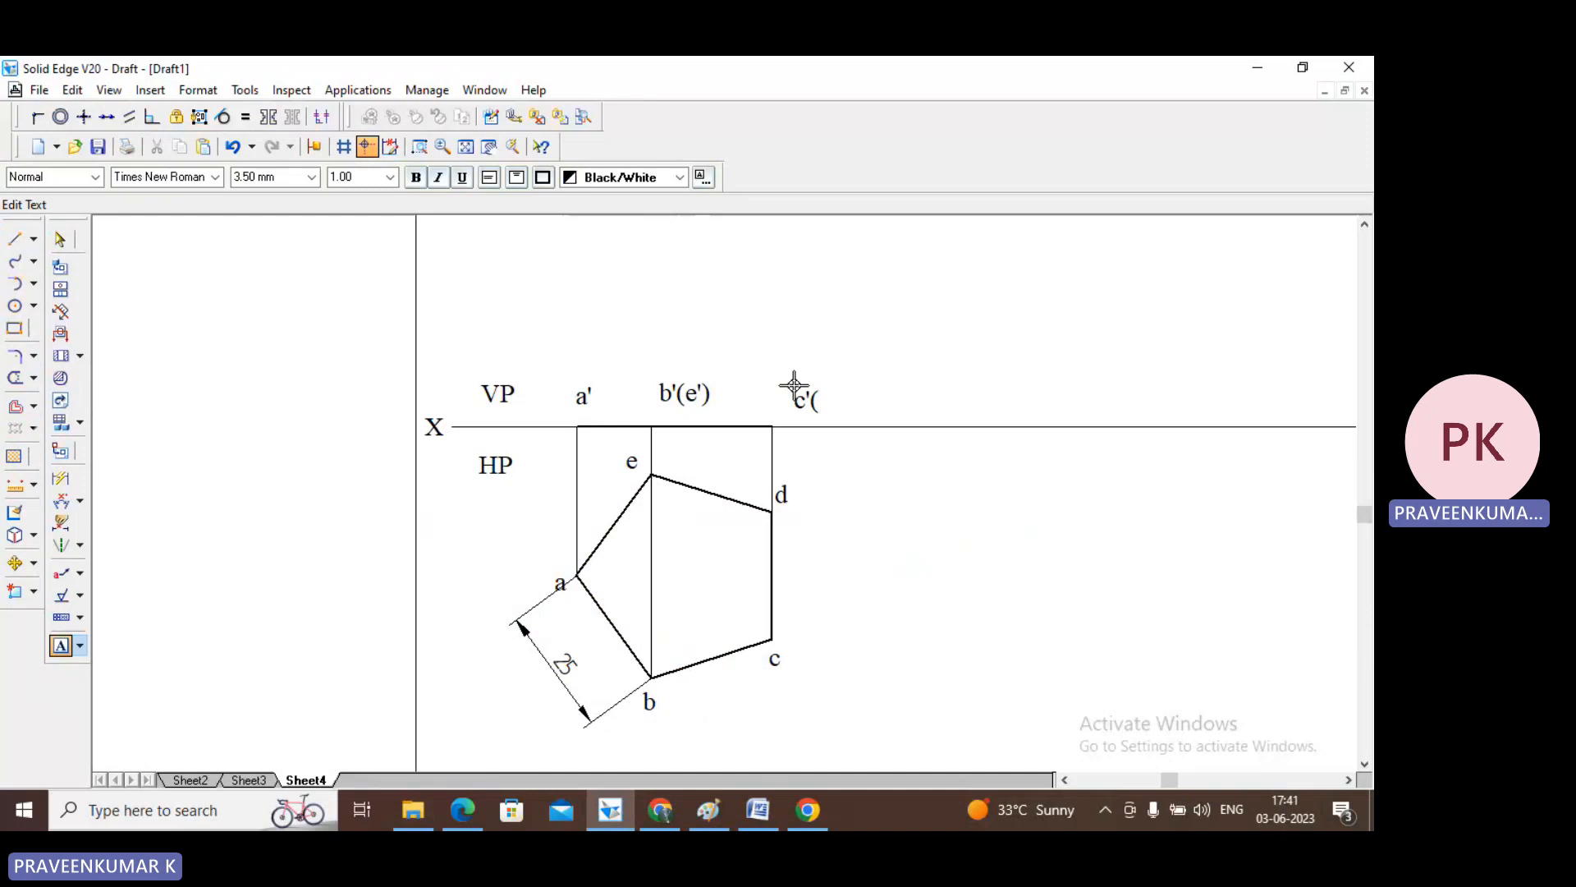
click(794, 384)
text(c'(d'))
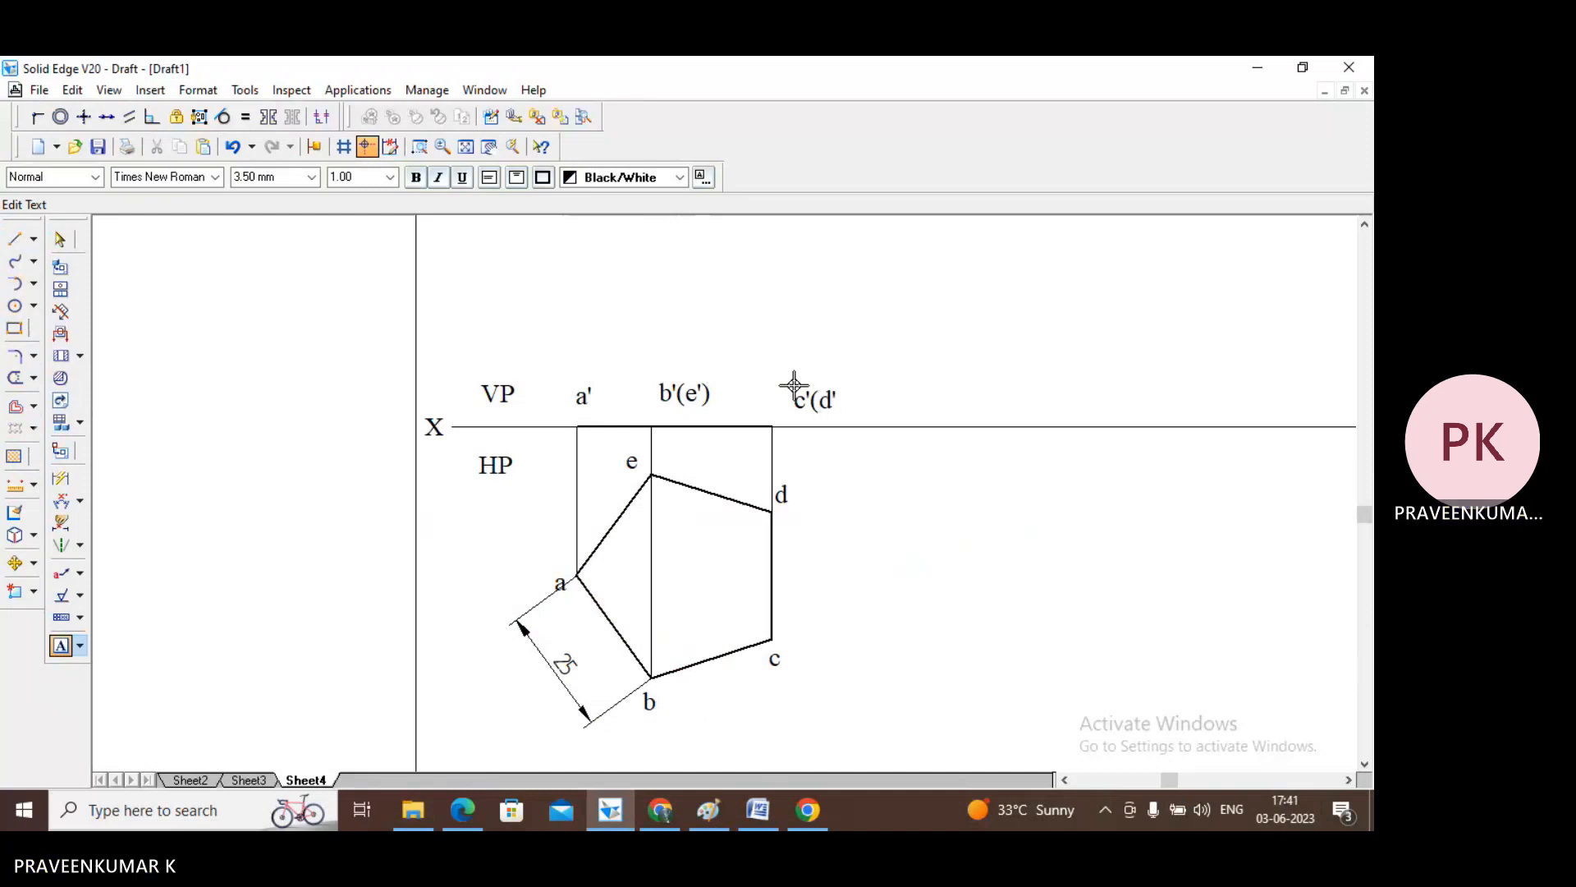
key(Escape)
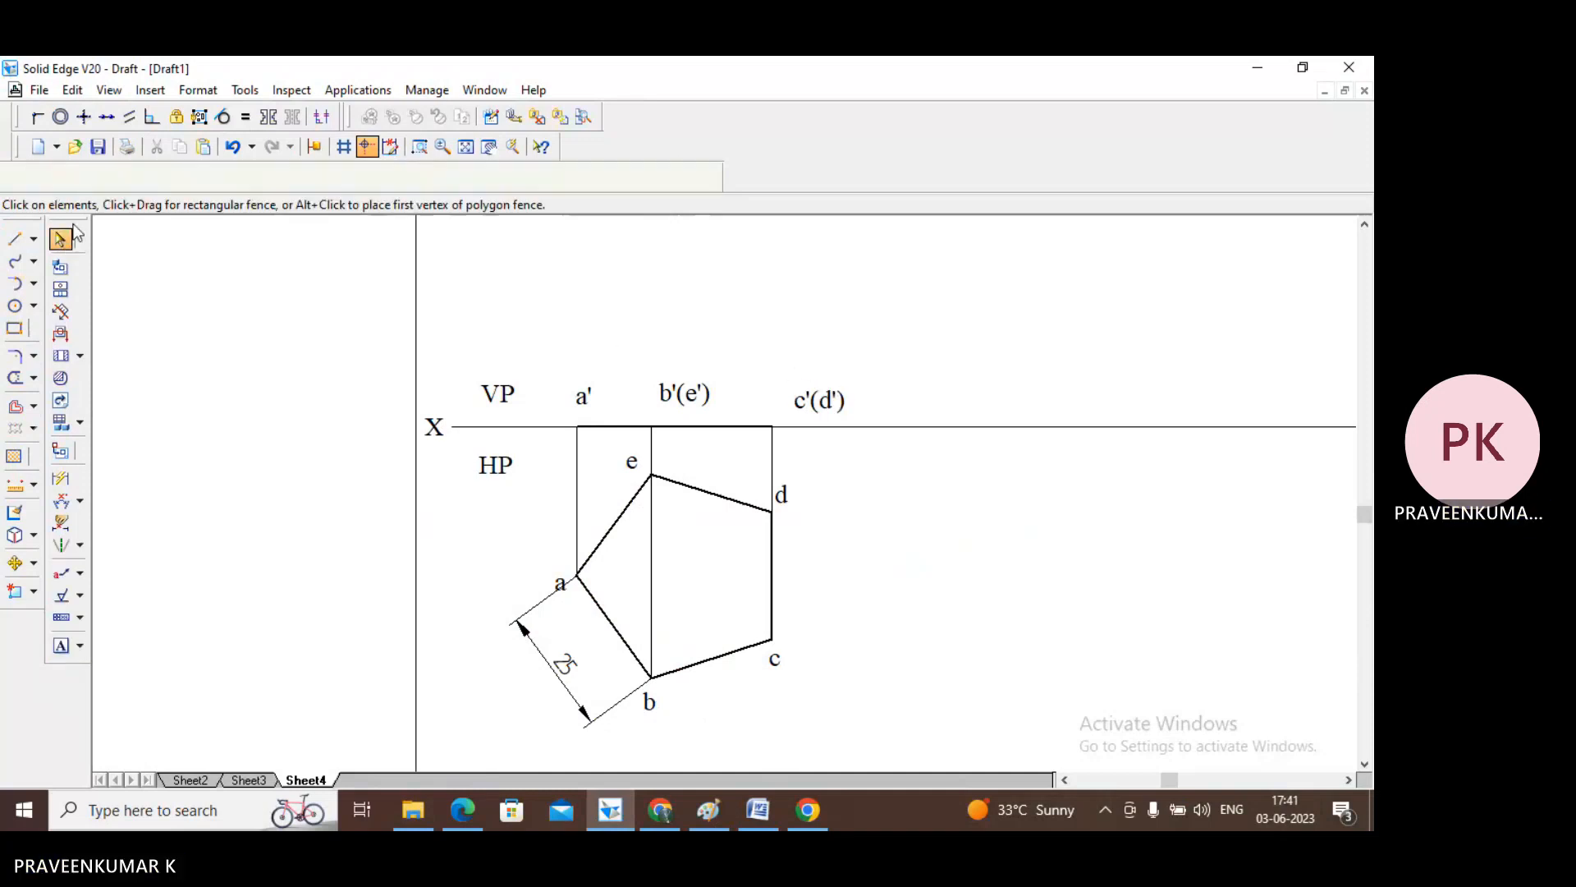
- Reposition the labels a', b'(e') and c'(d') close above their points on the front-view line
drag(575, 400, 639, 402)
click(662, 309)
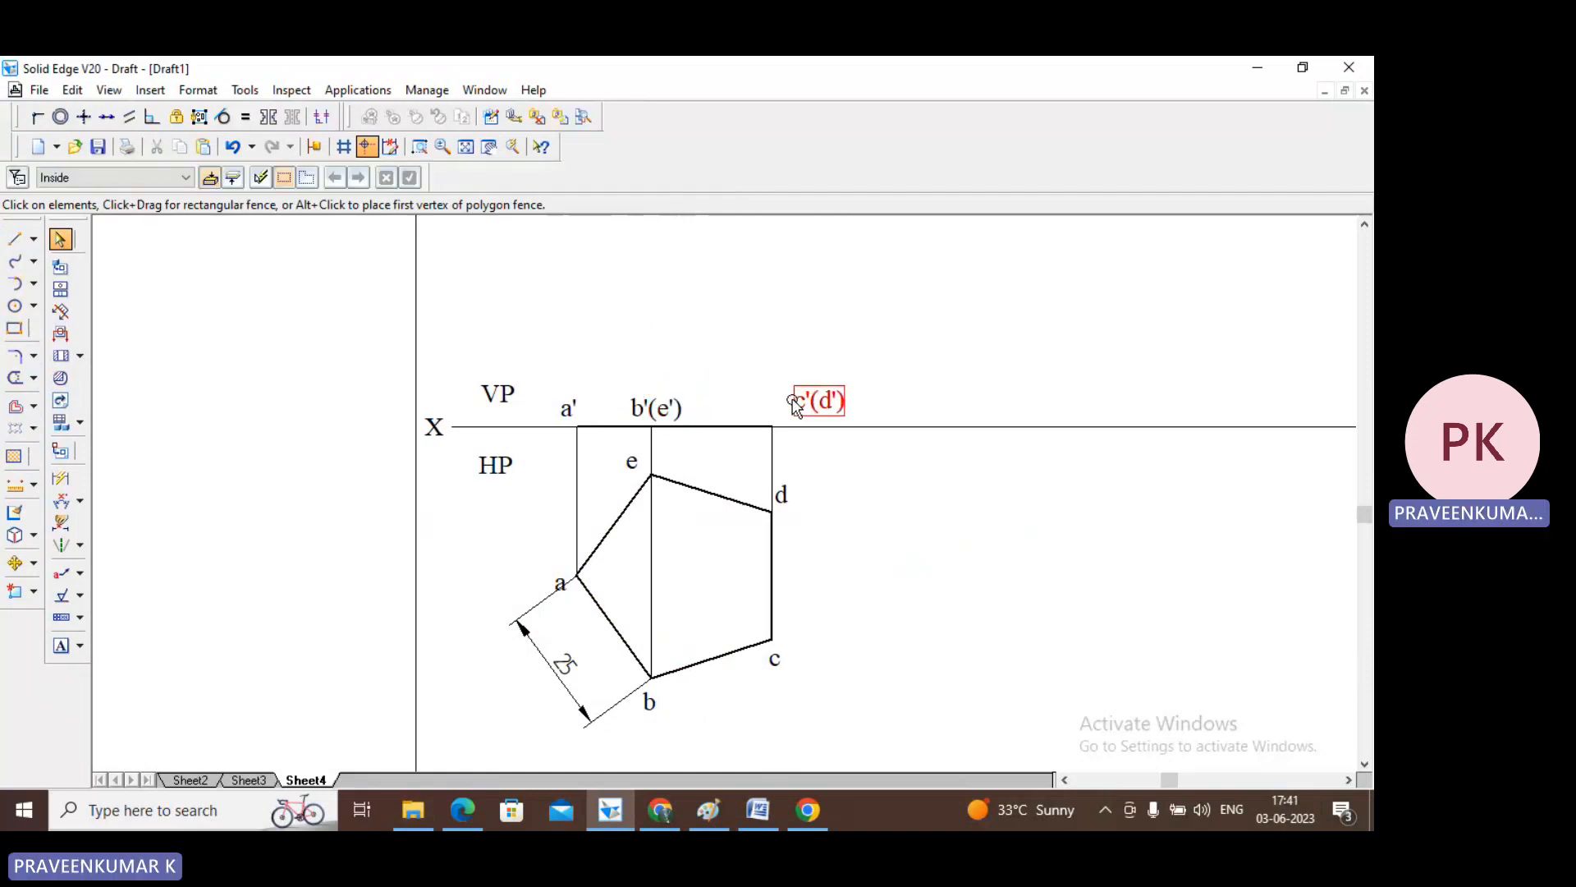
click(817, 400)
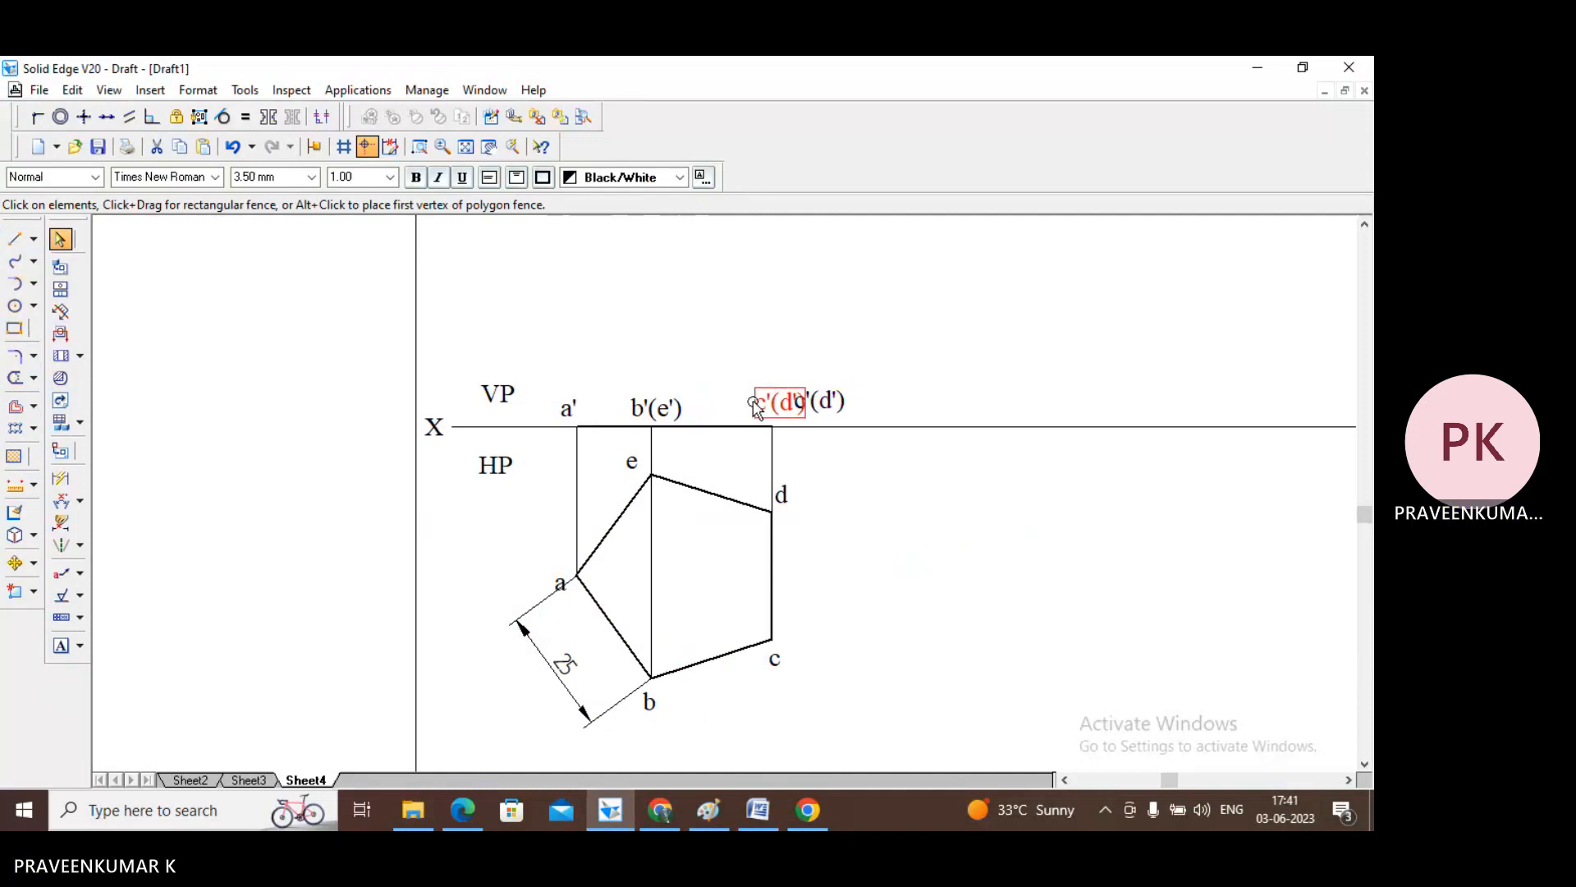
drag(752, 400, 744, 405)
click(879, 582)
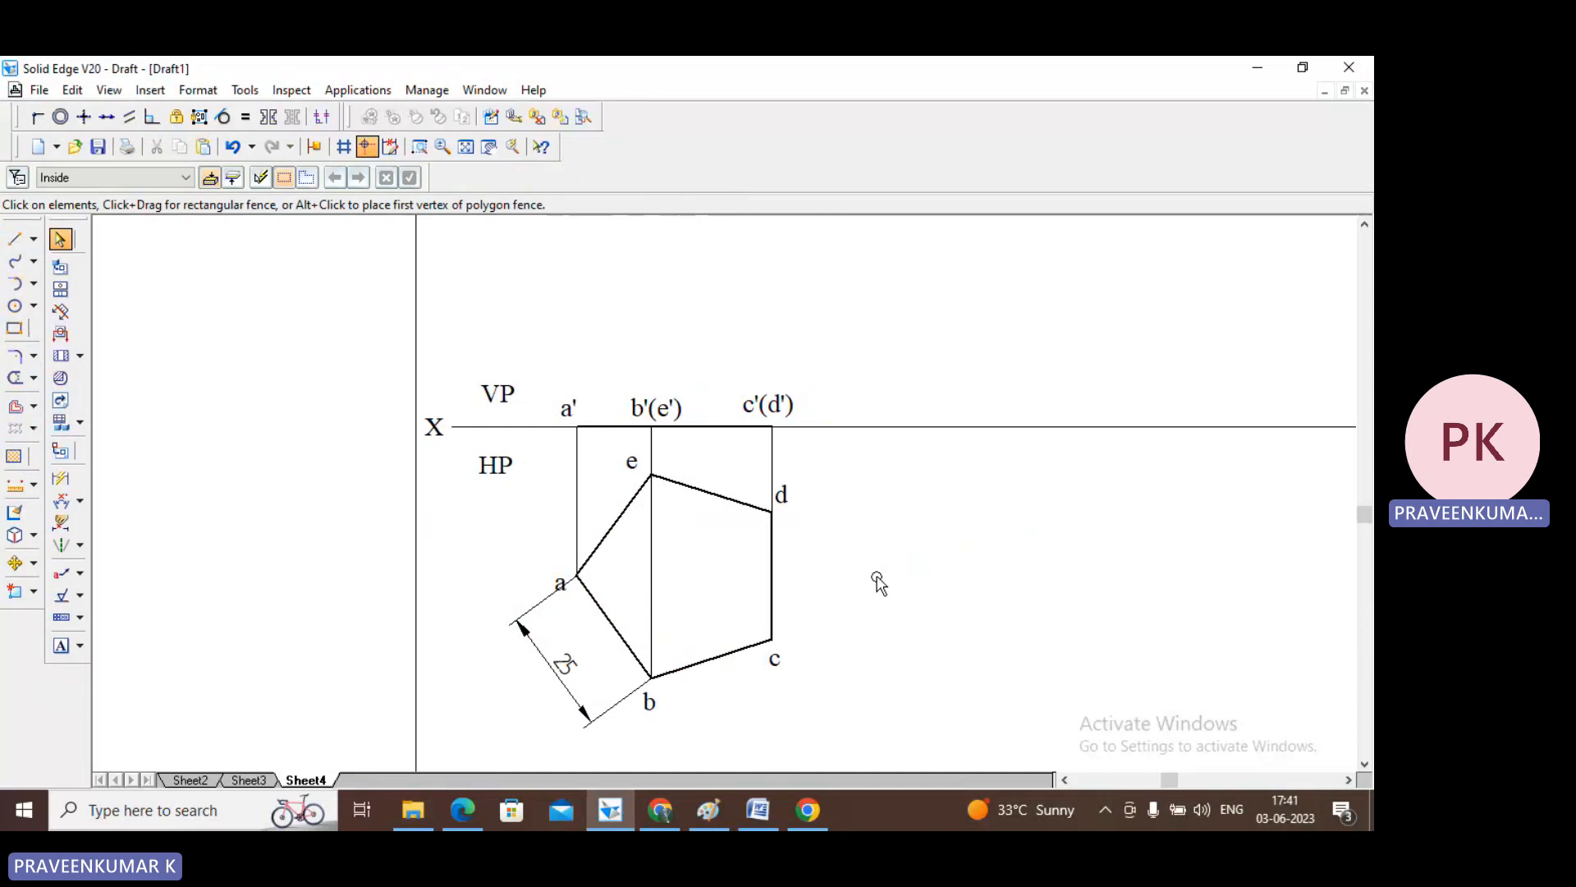
- Move the front-view line with its labels a', b'(e') and c'(d') along XY, clear to the right of the pentagon
scroll(879, 583, down, 1)
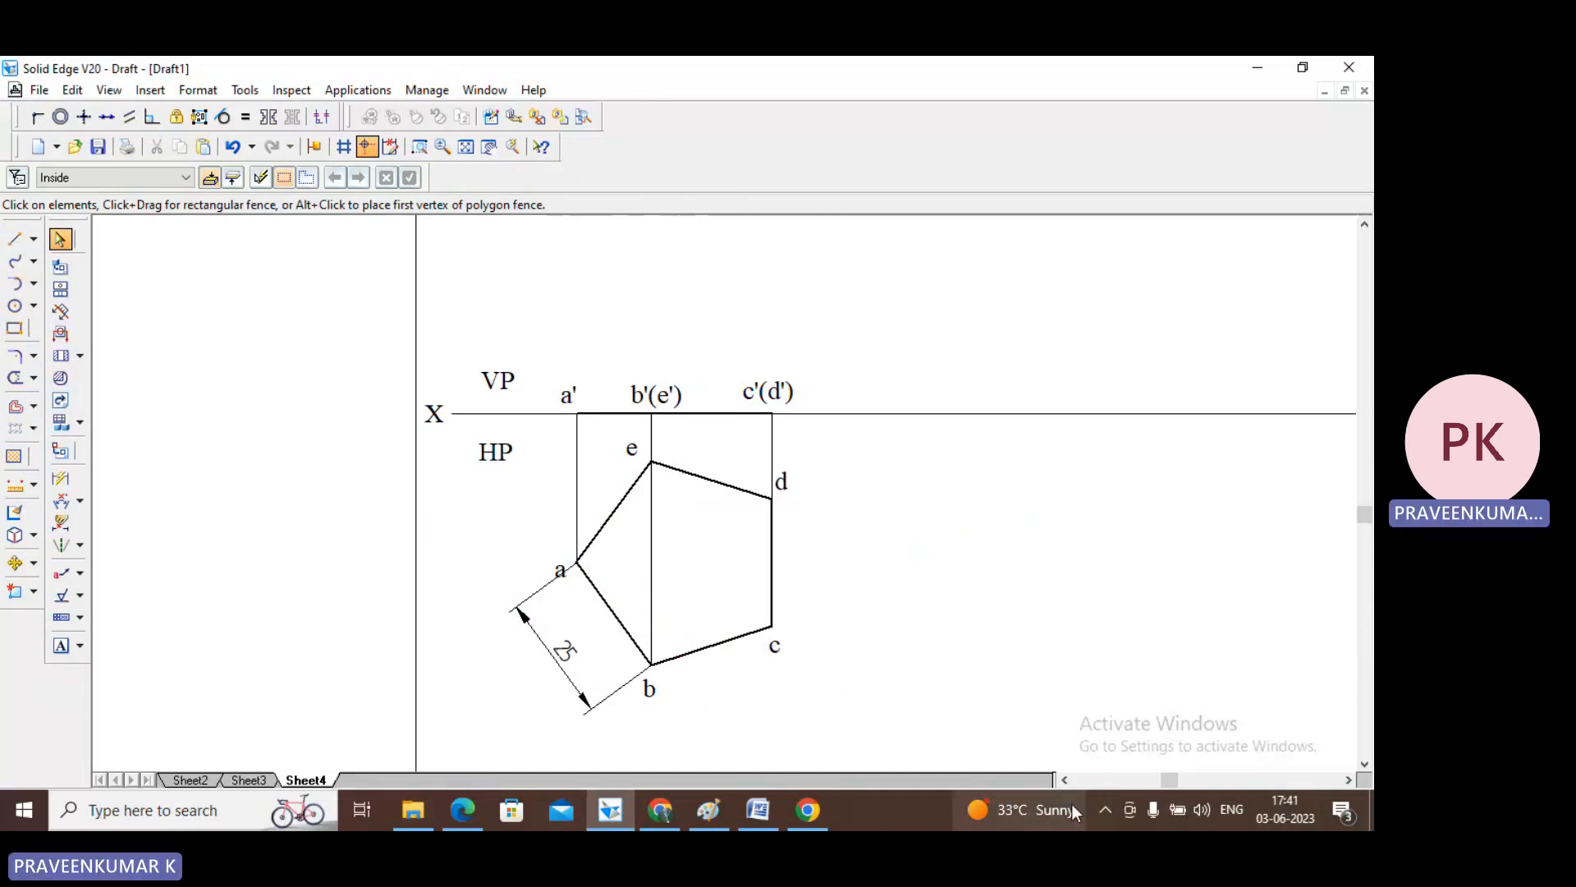
drag(1176, 777, 1192, 782)
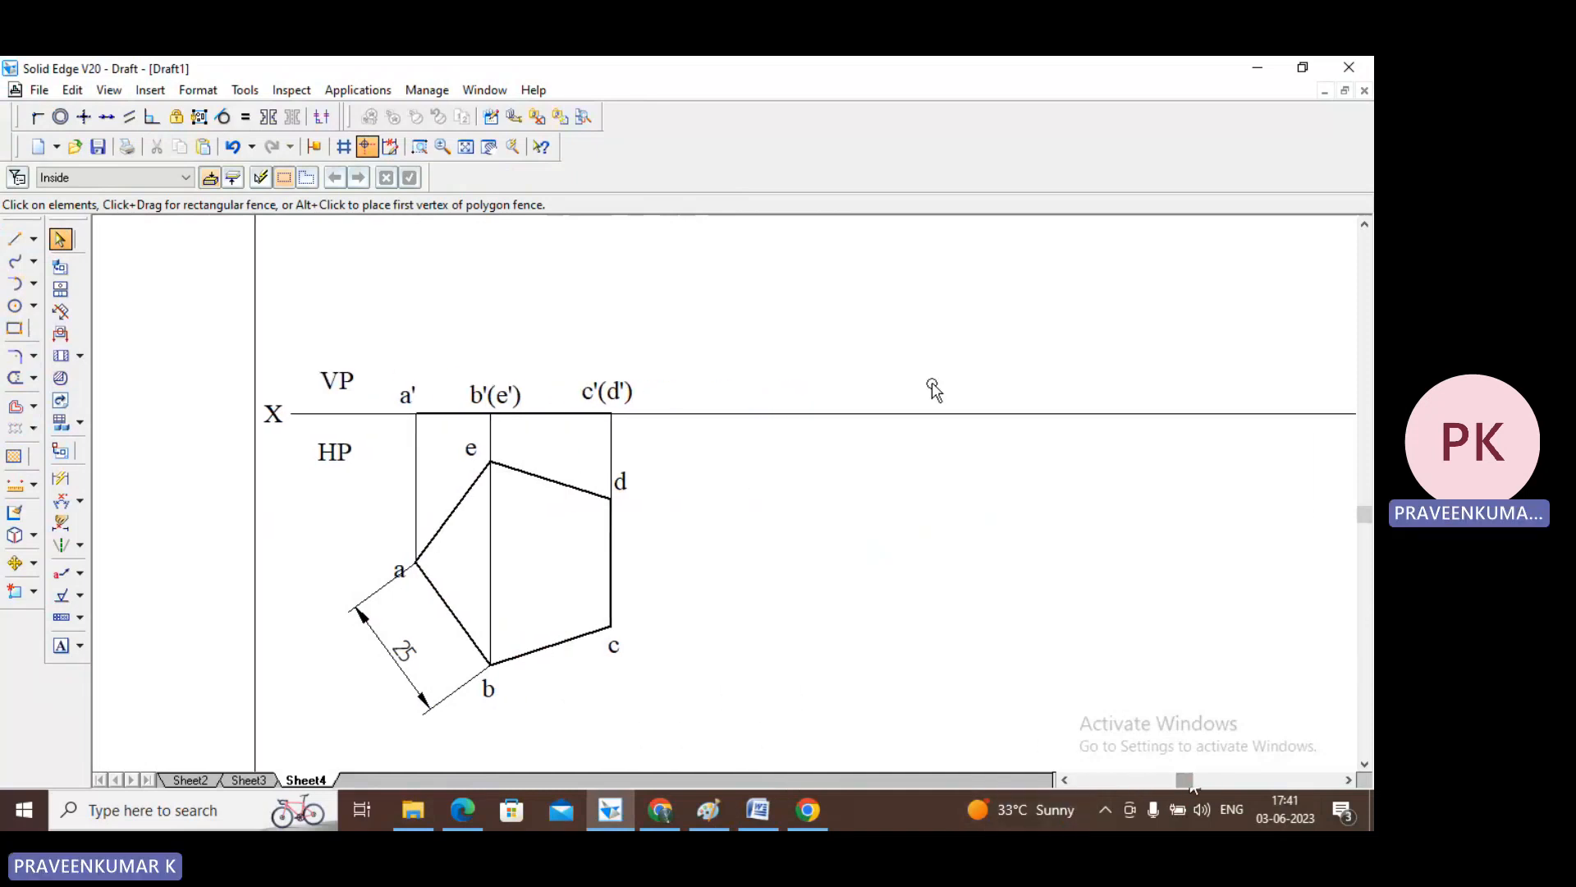
scroll(934, 390, up, 5)
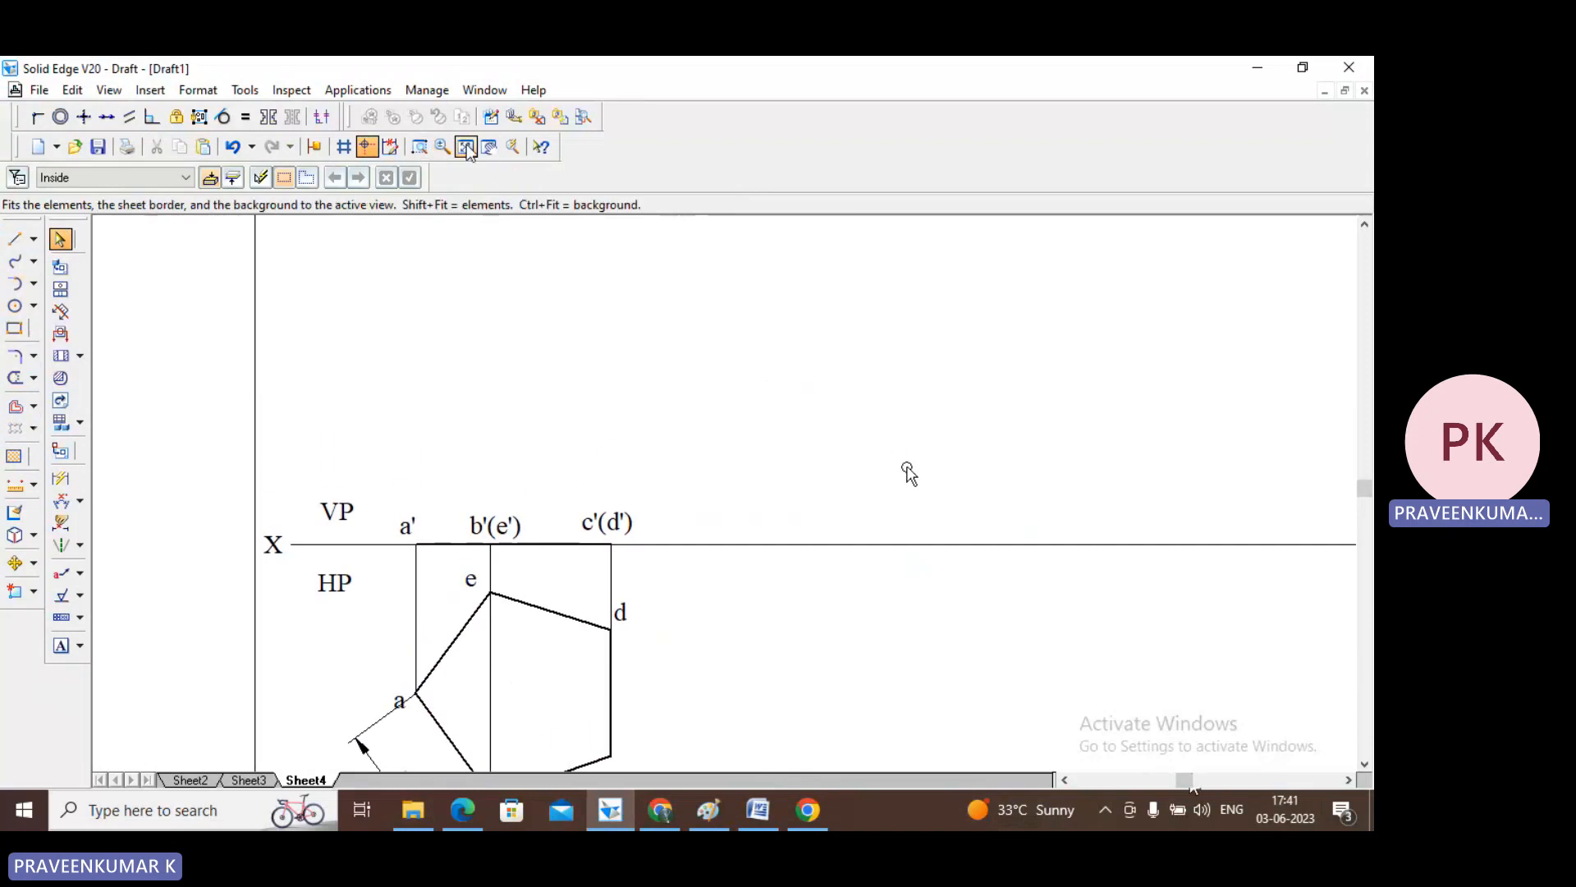
click(420, 147)
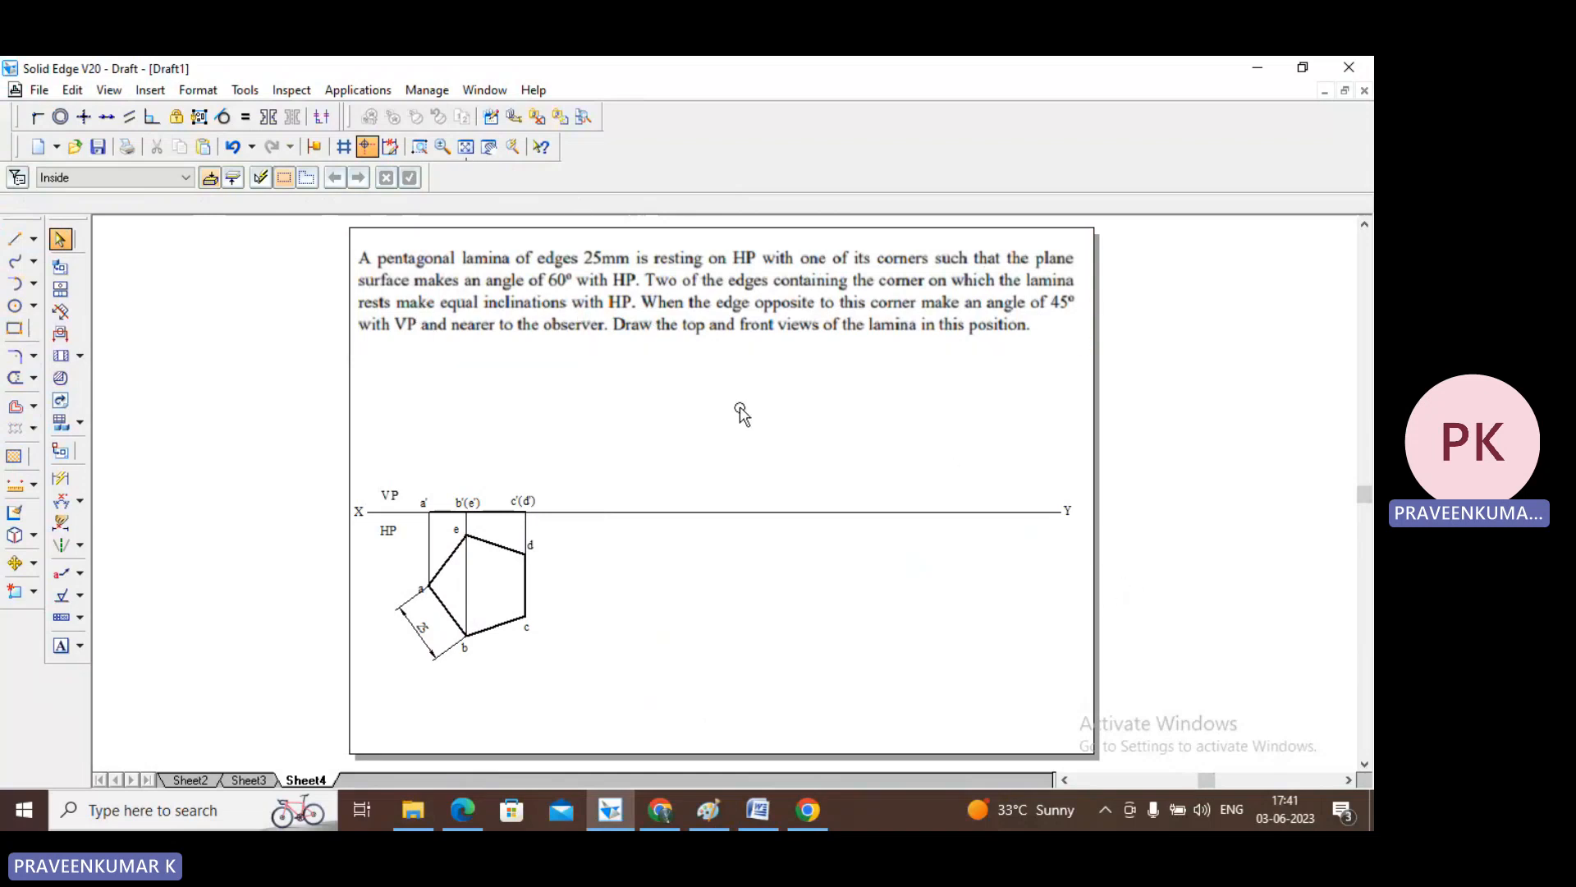
click(419, 147)
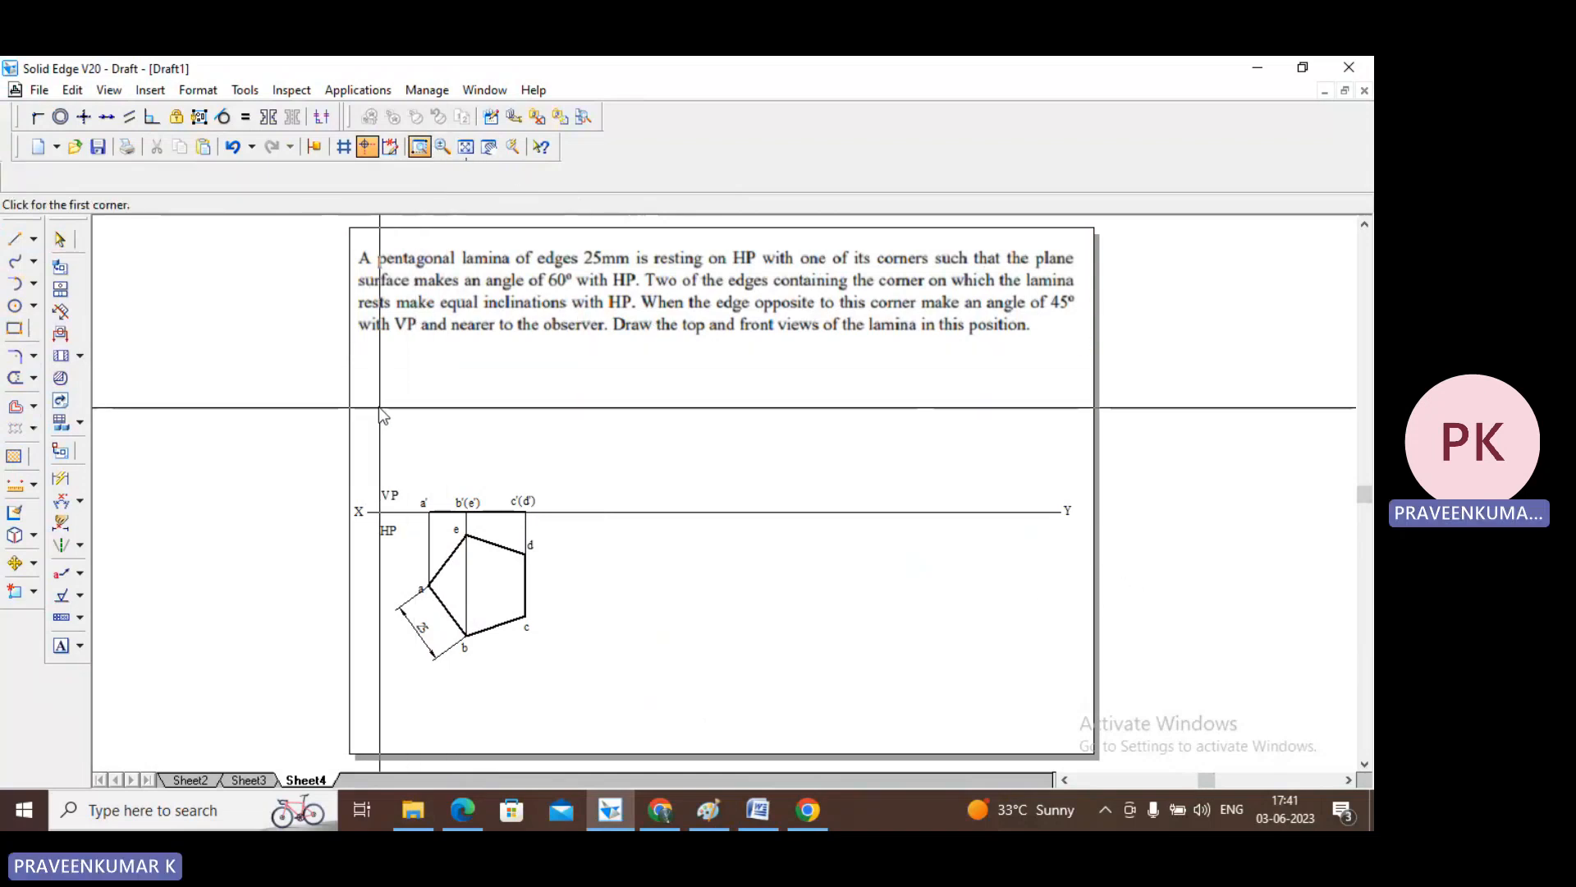
drag(357, 389, 867, 689)
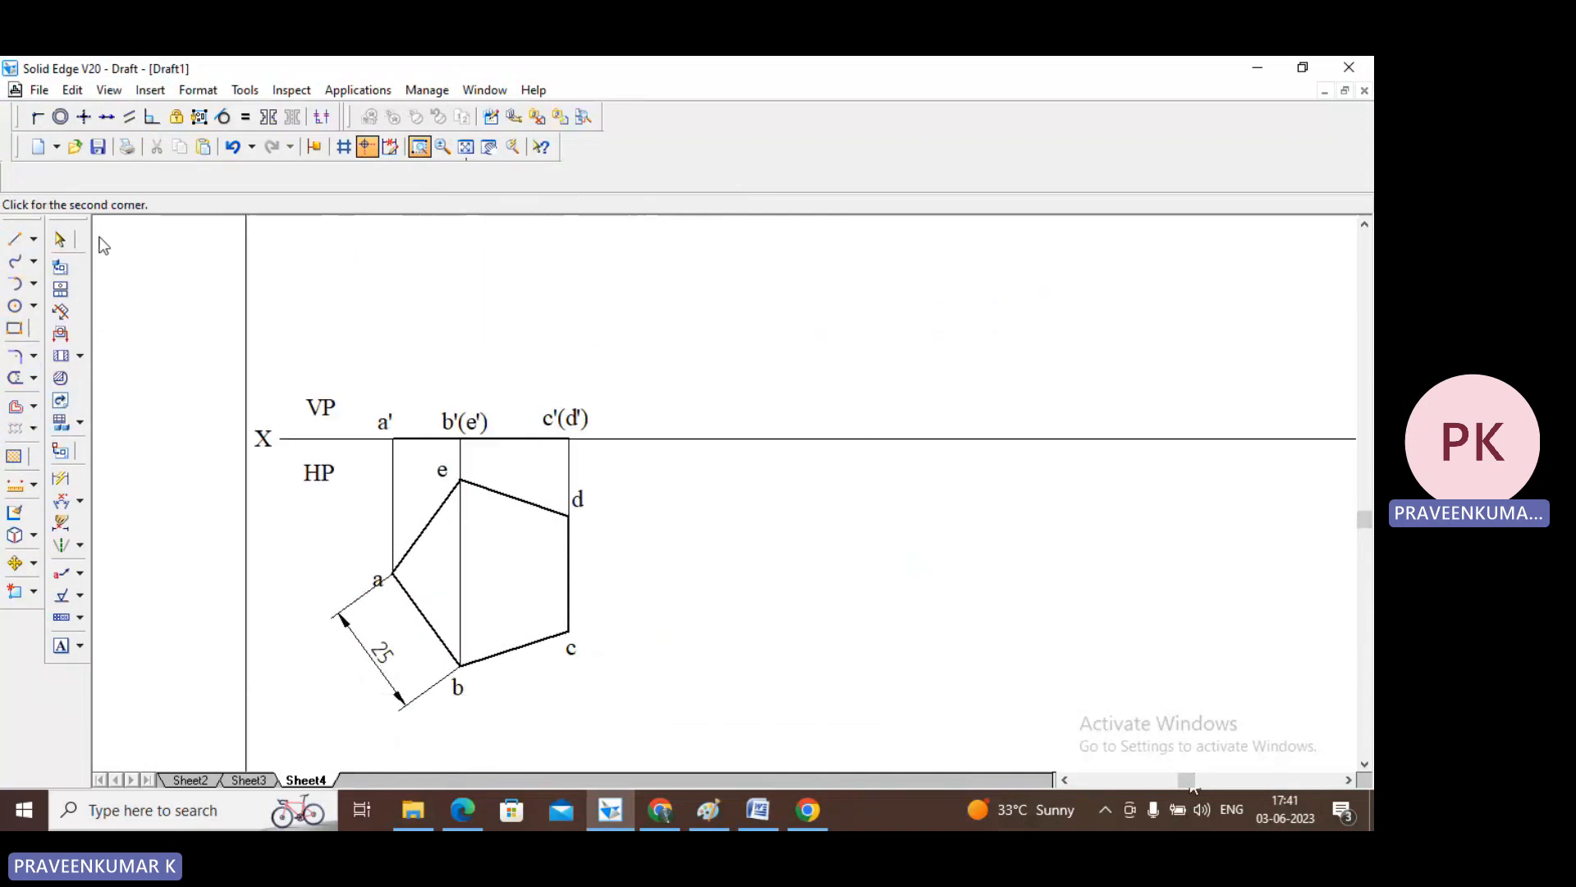
click(60, 239)
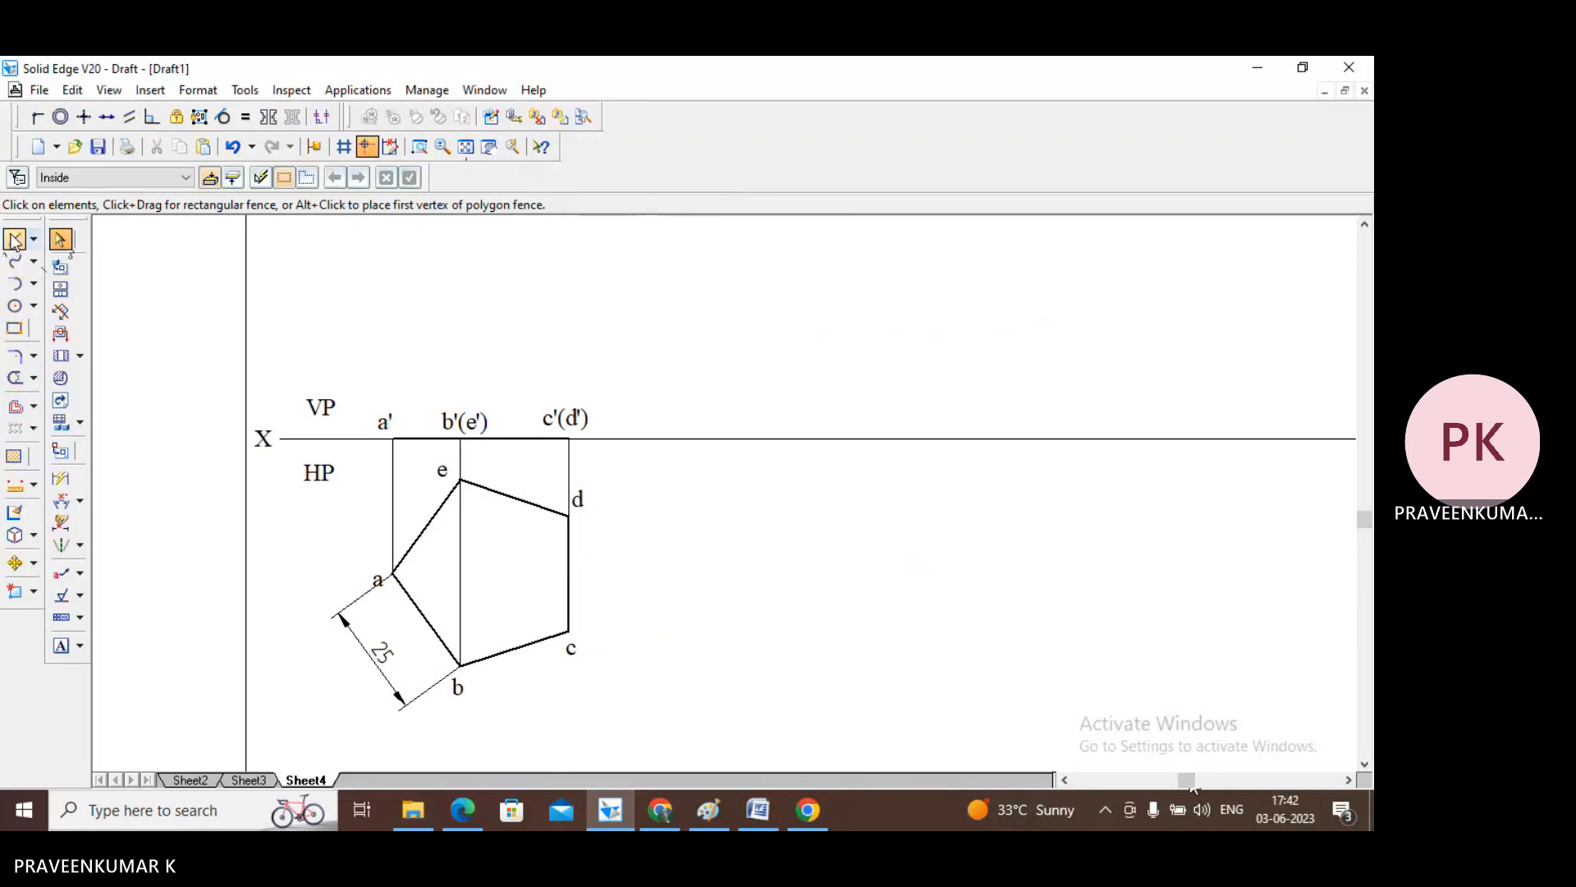
click(15, 563)
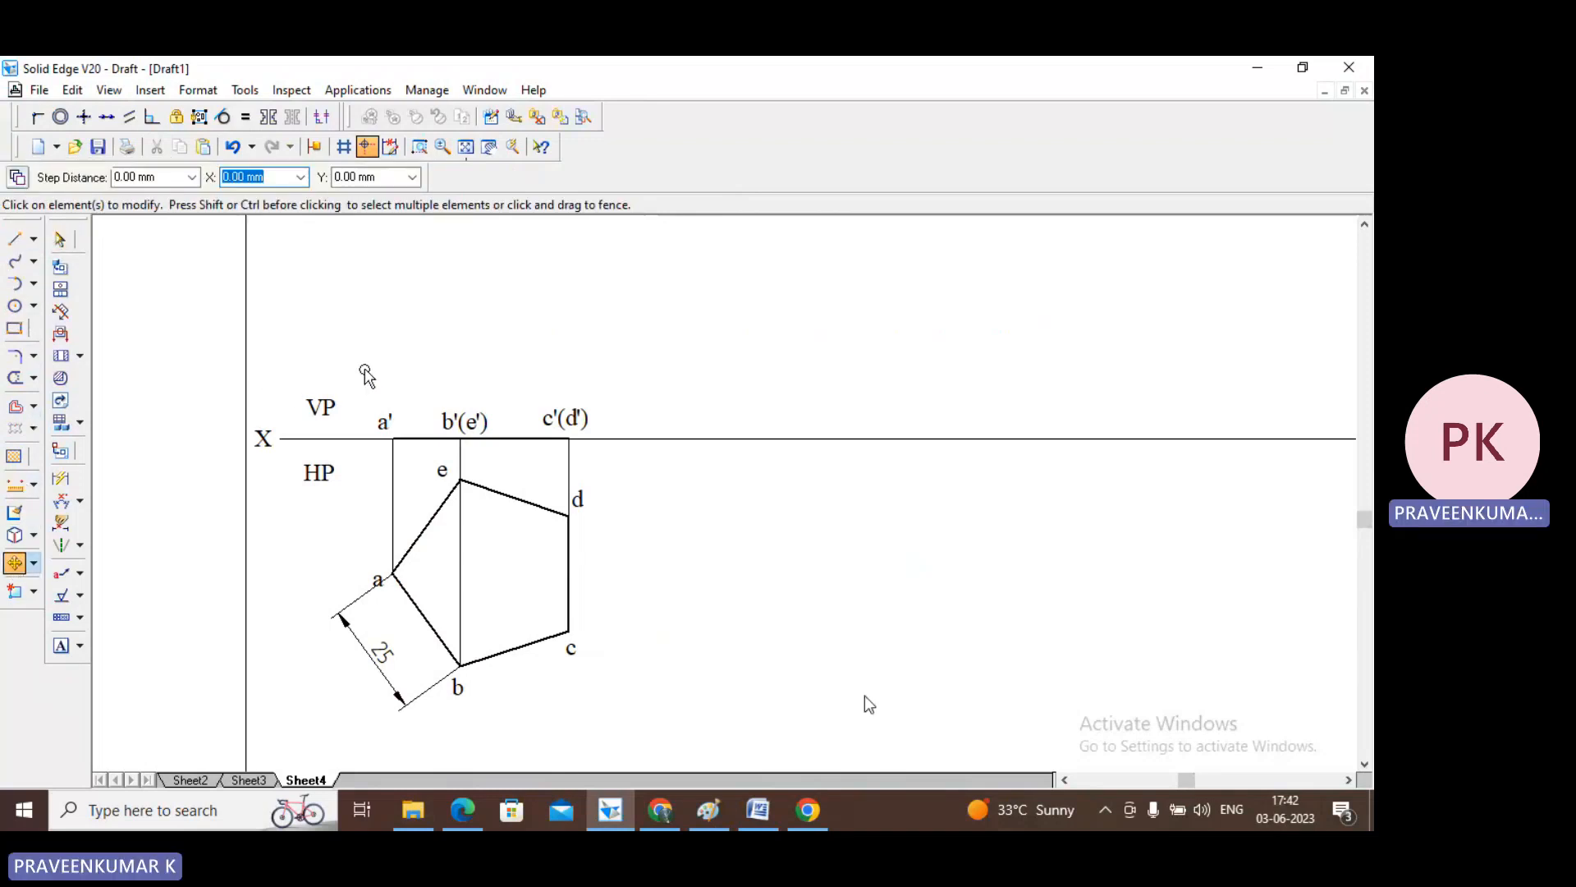
drag(367, 377, 648, 456)
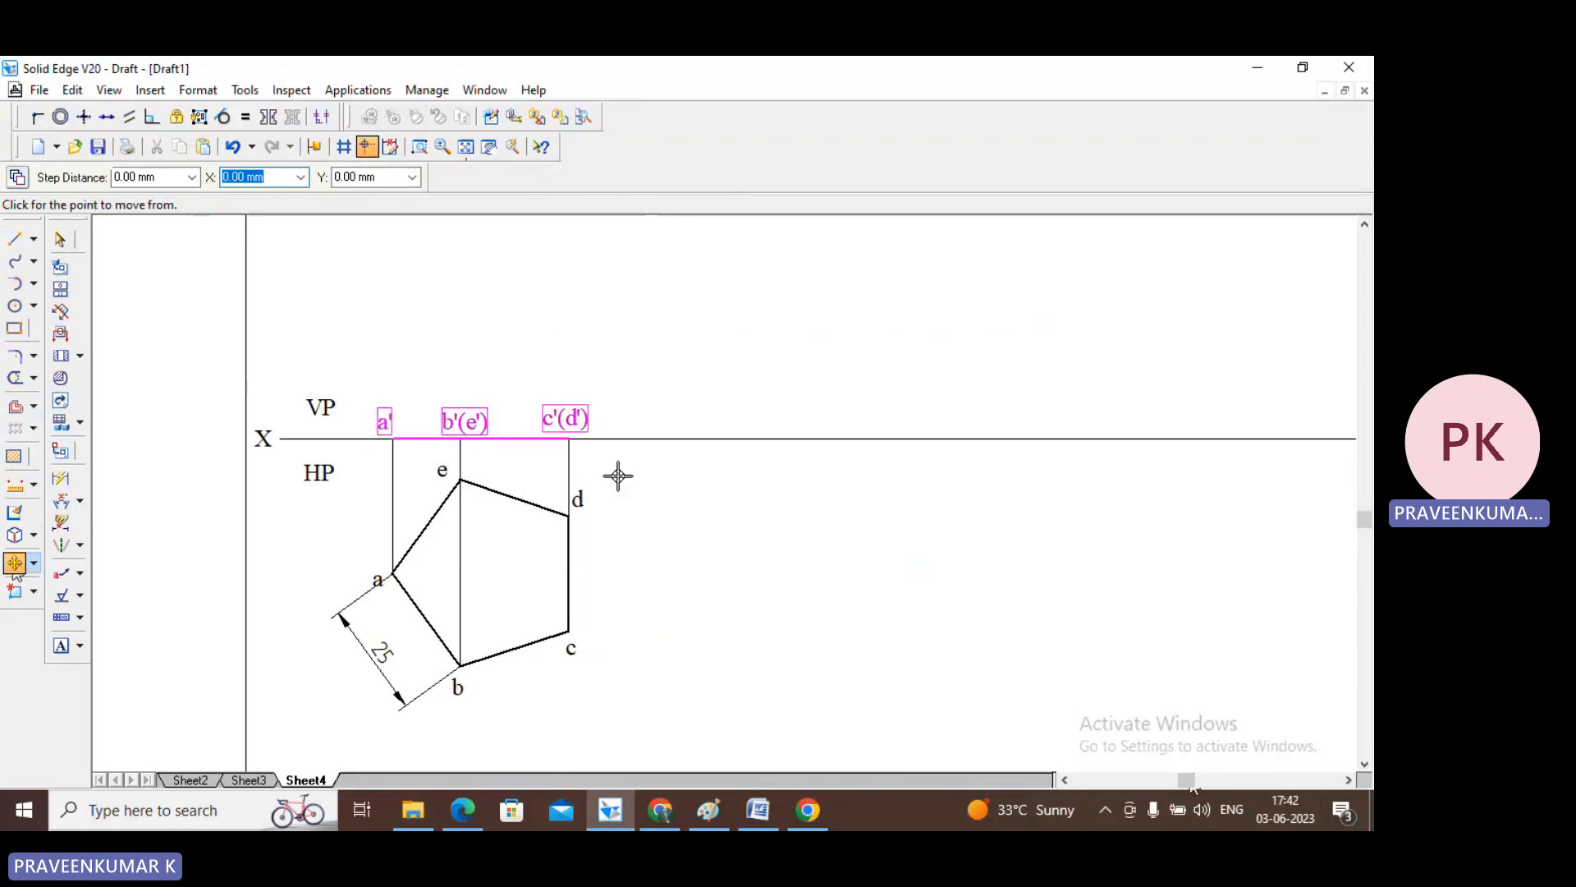
click(509, 440)
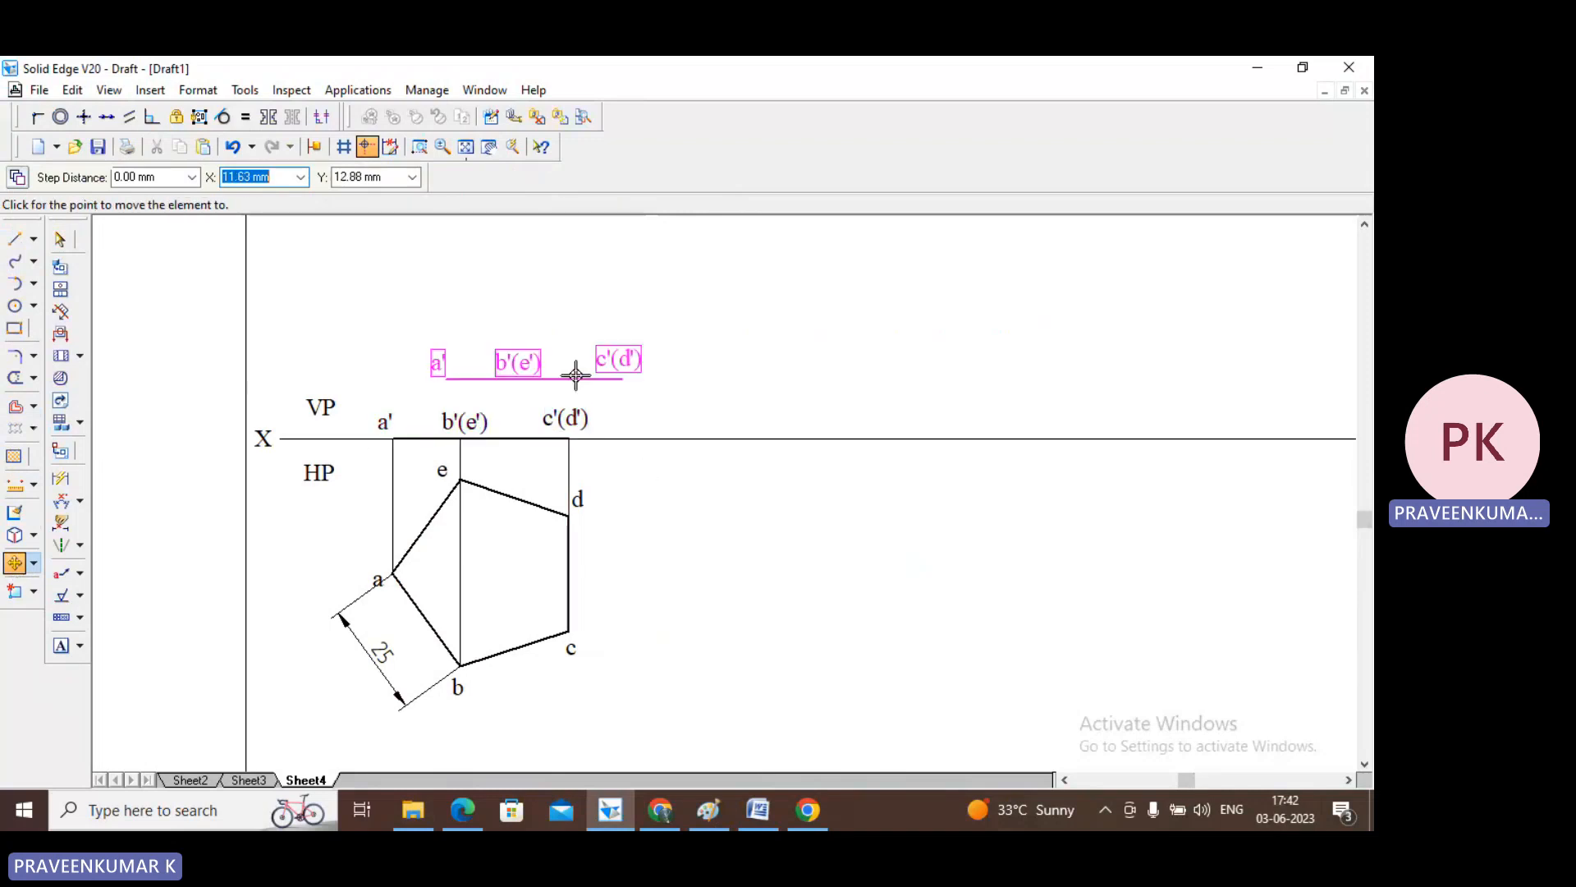
click(794, 441)
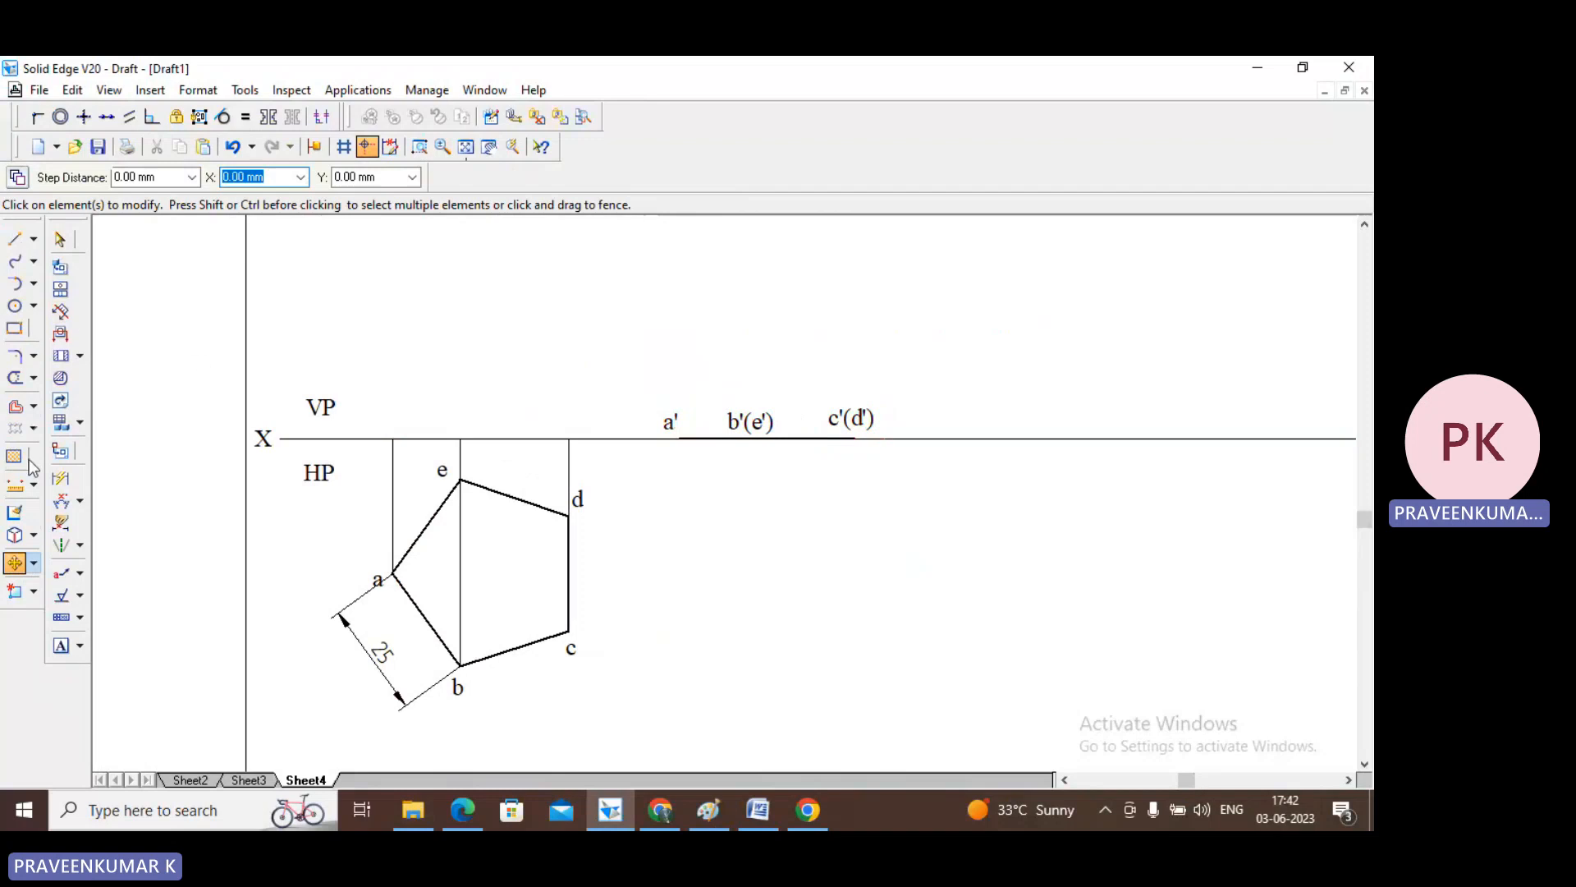
- Rotate the front-view line with its labels a', b'(e') and c'(d') by 60° above XY about its a' end
click(34, 564)
click(91, 589)
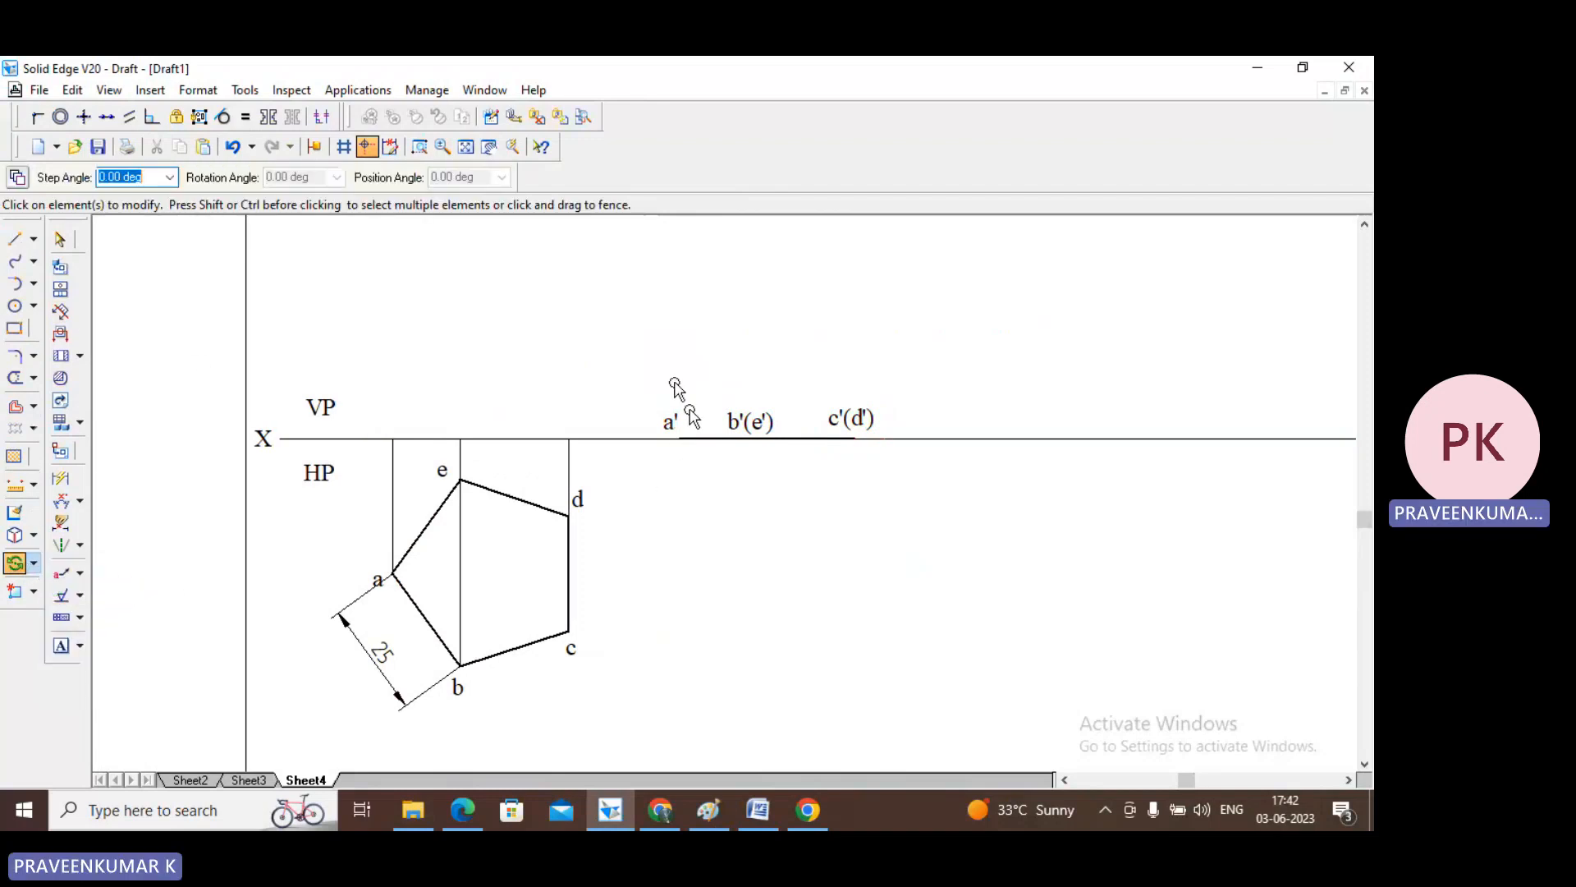
drag(641, 367, 904, 478)
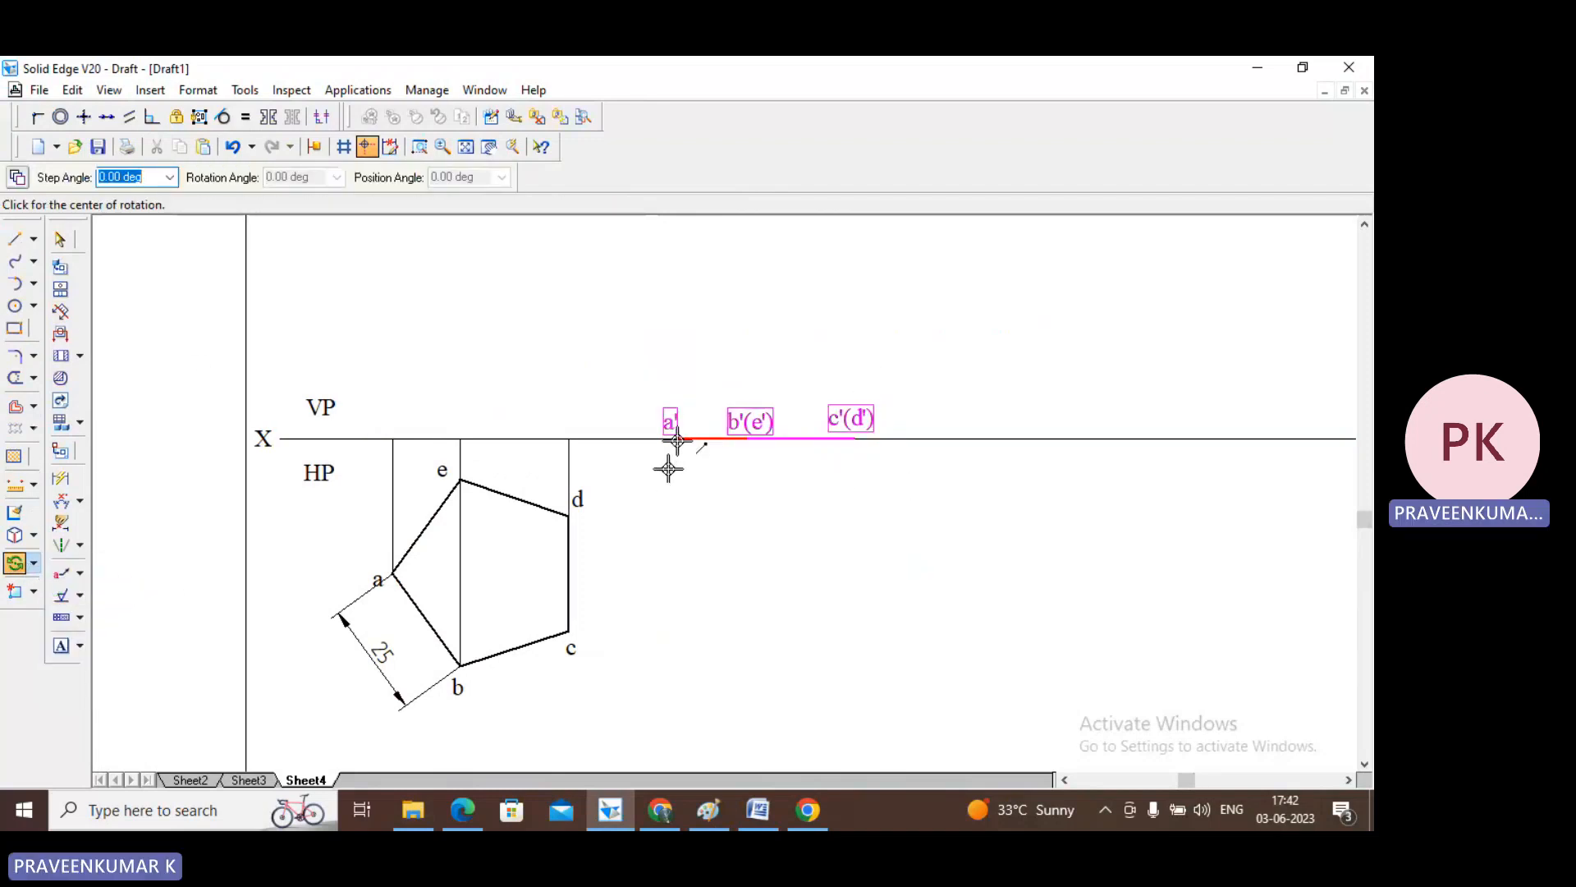
click(677, 439)
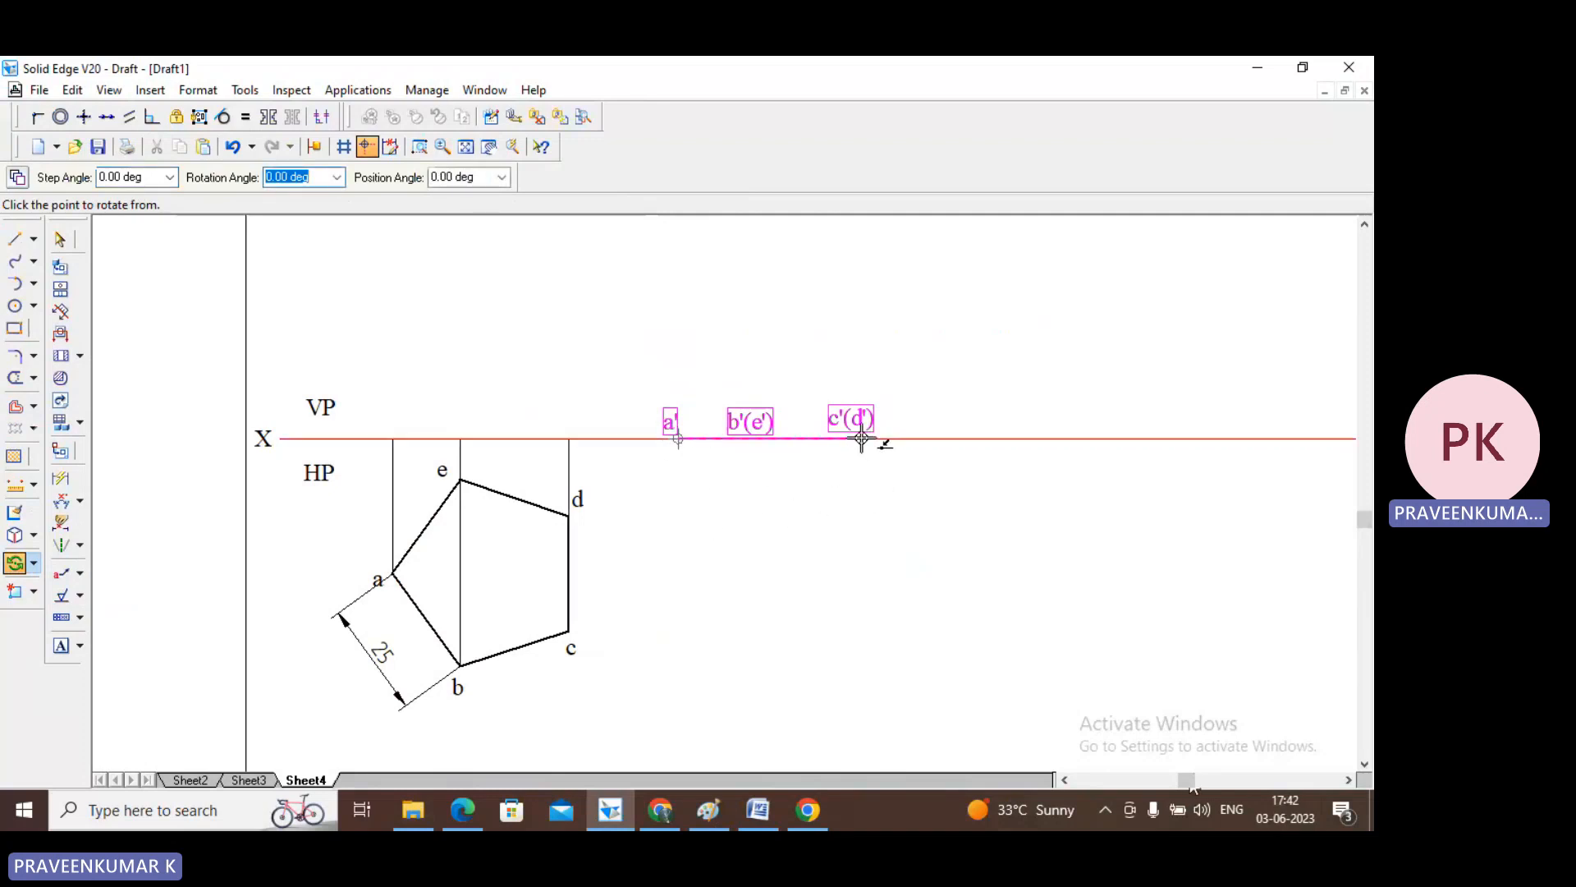
click(858, 439)
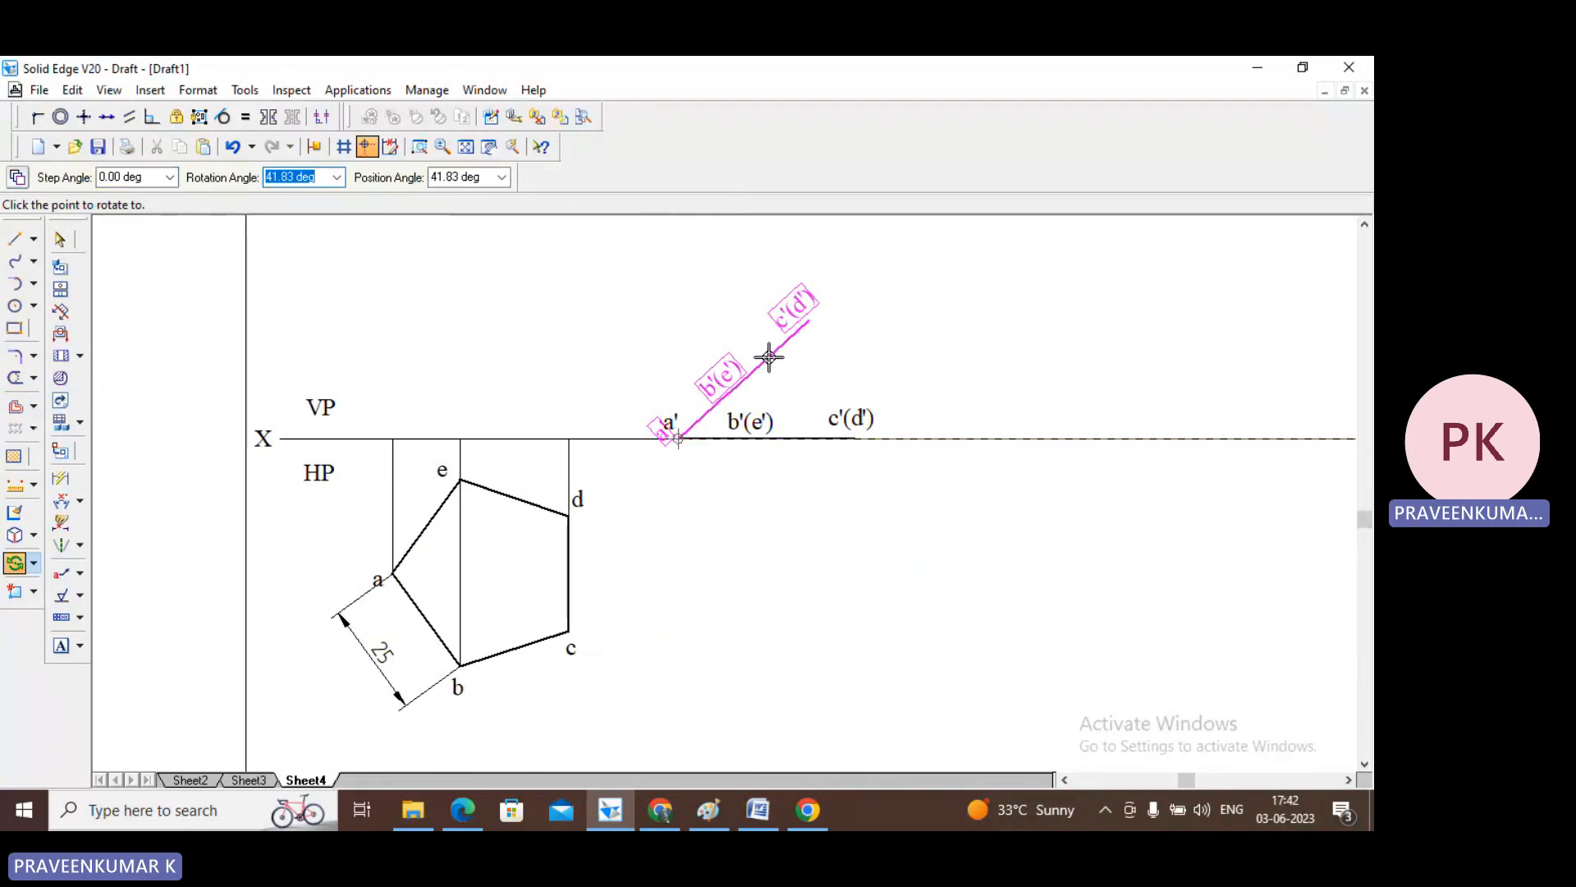
text(60)
key(Return)
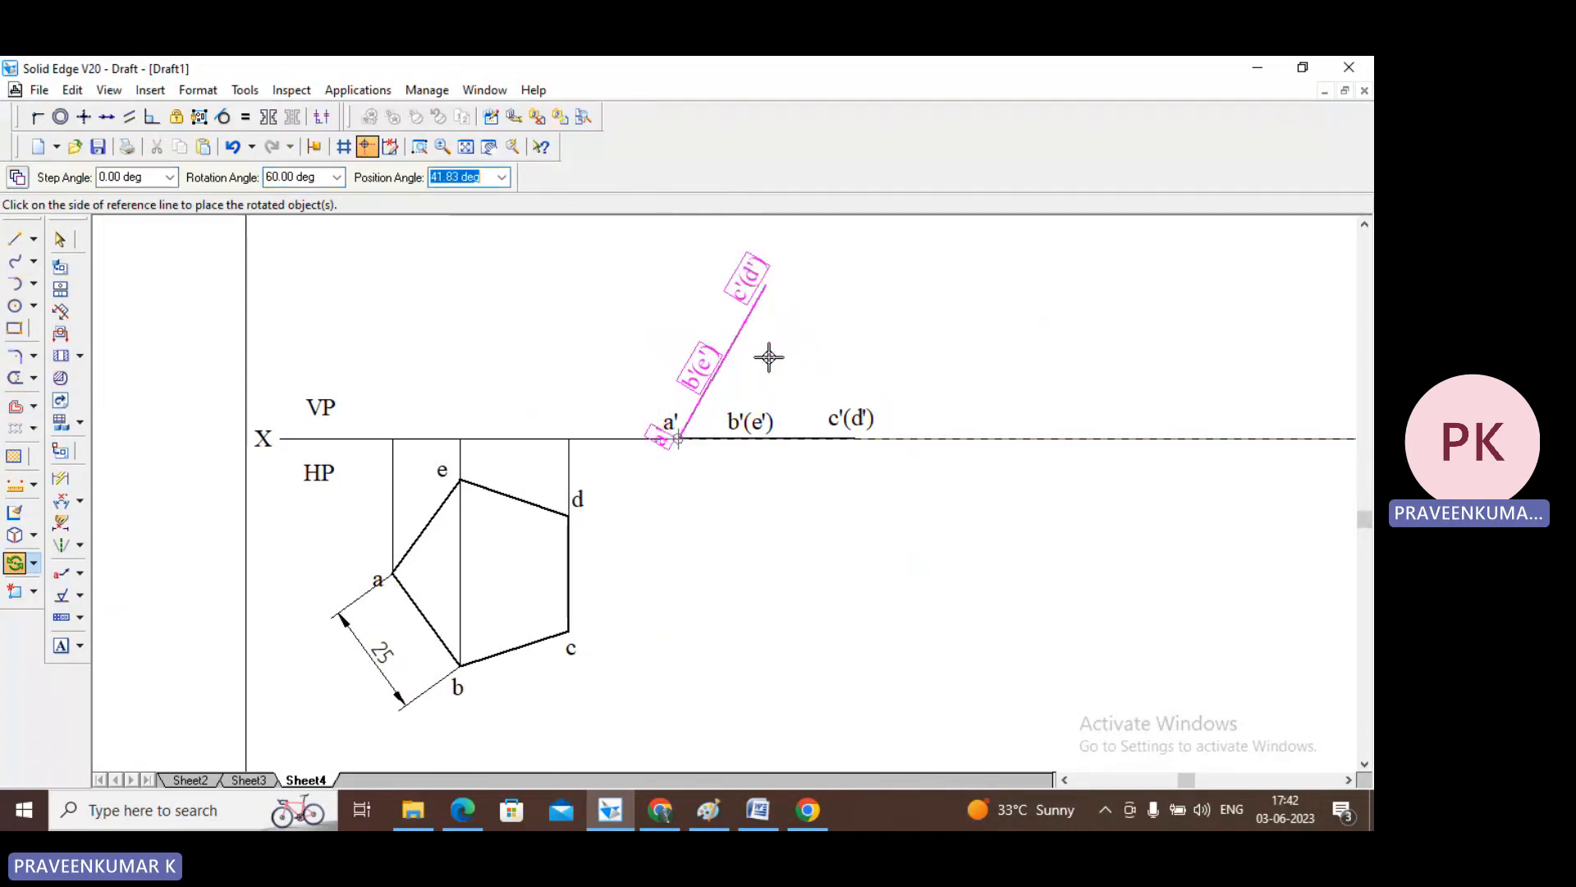
click(645, 314)
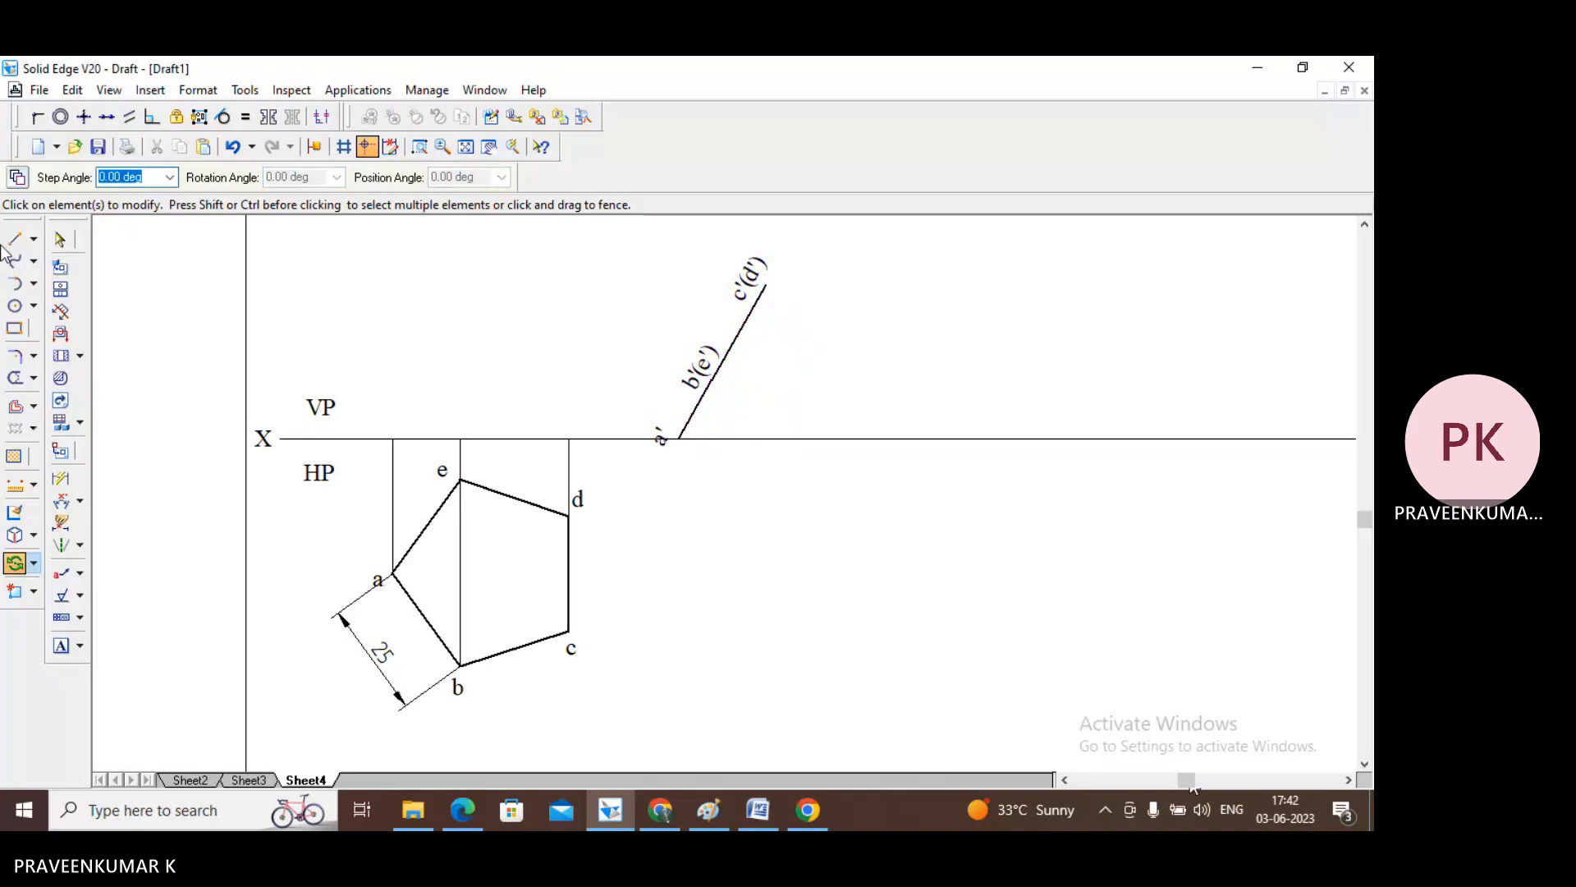
key(Escape)
- Move the label a' up off the XY line, next to the lower end of the inclined front-view line
click(661, 443)
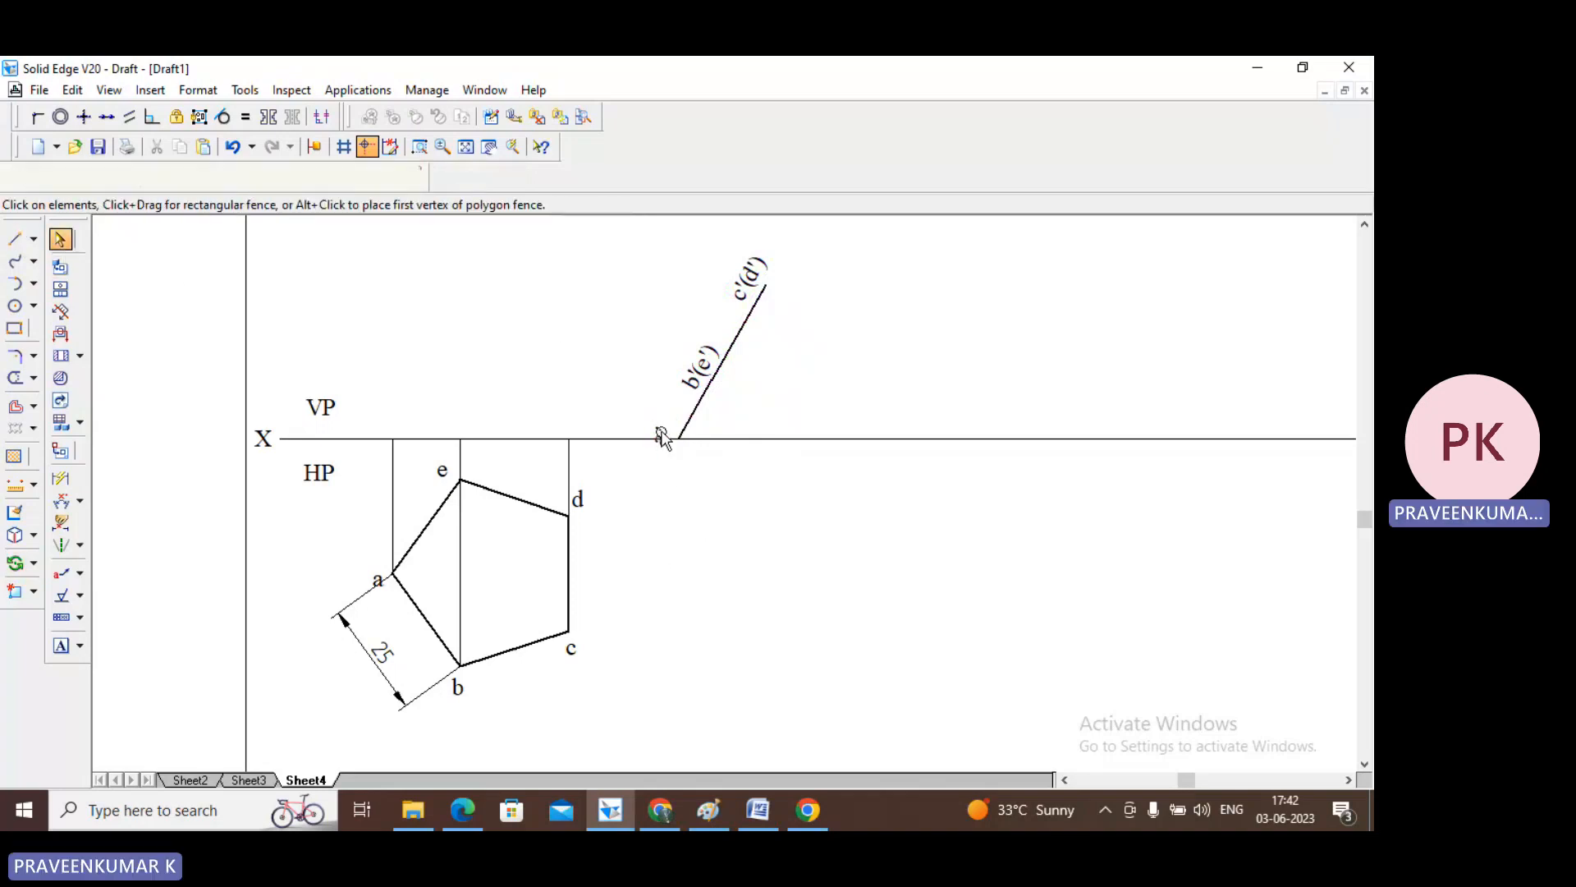
drag(664, 422, 664, 427)
click(685, 516)
click(708, 392)
click(694, 417)
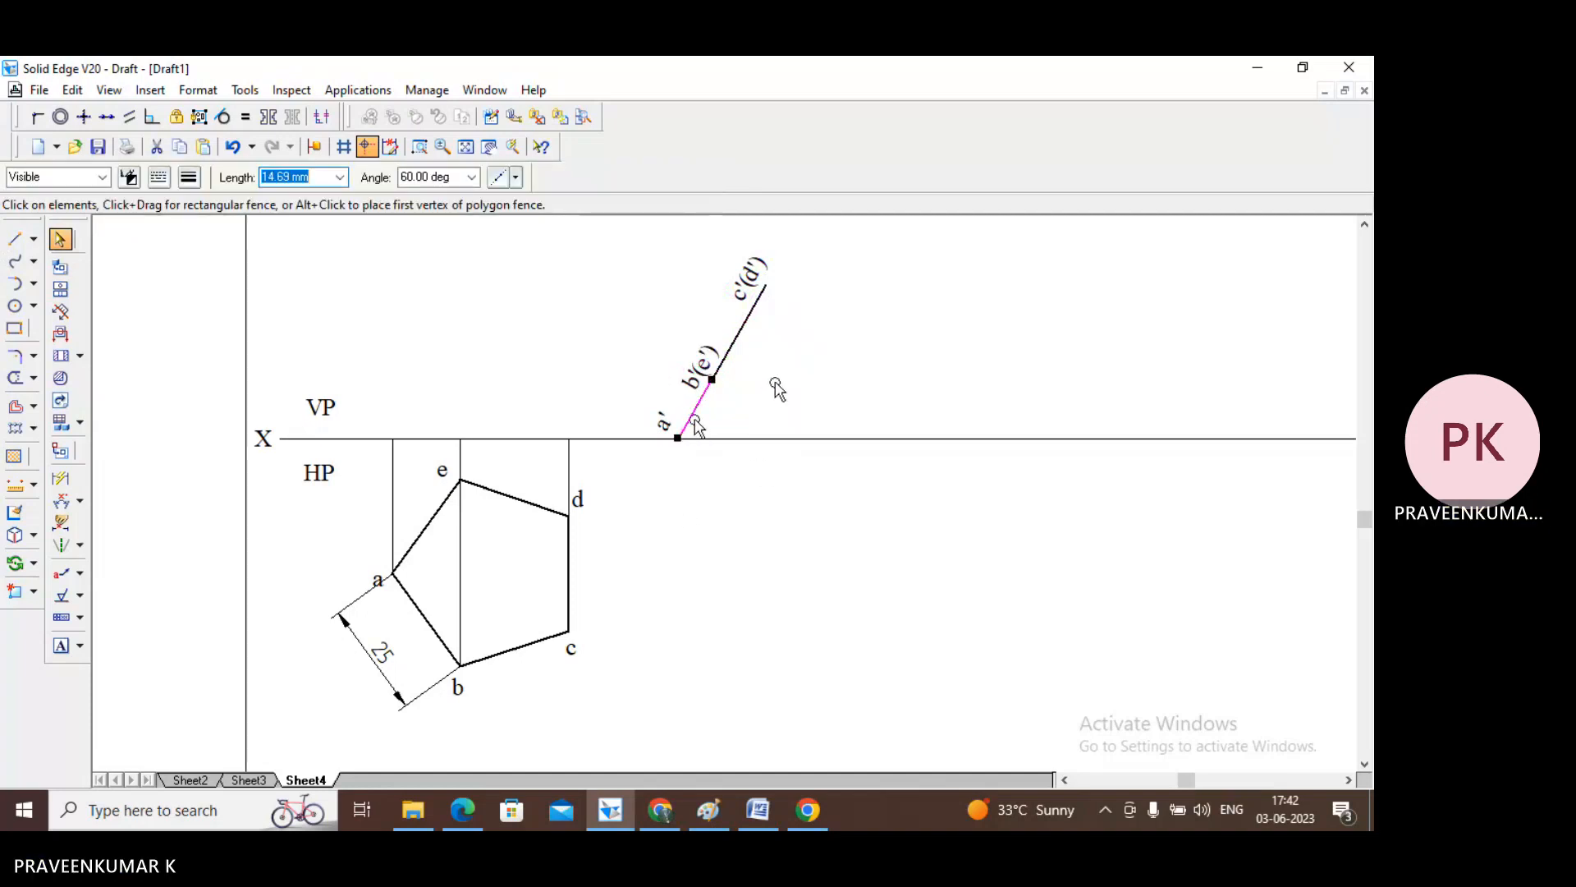
click(740, 330)
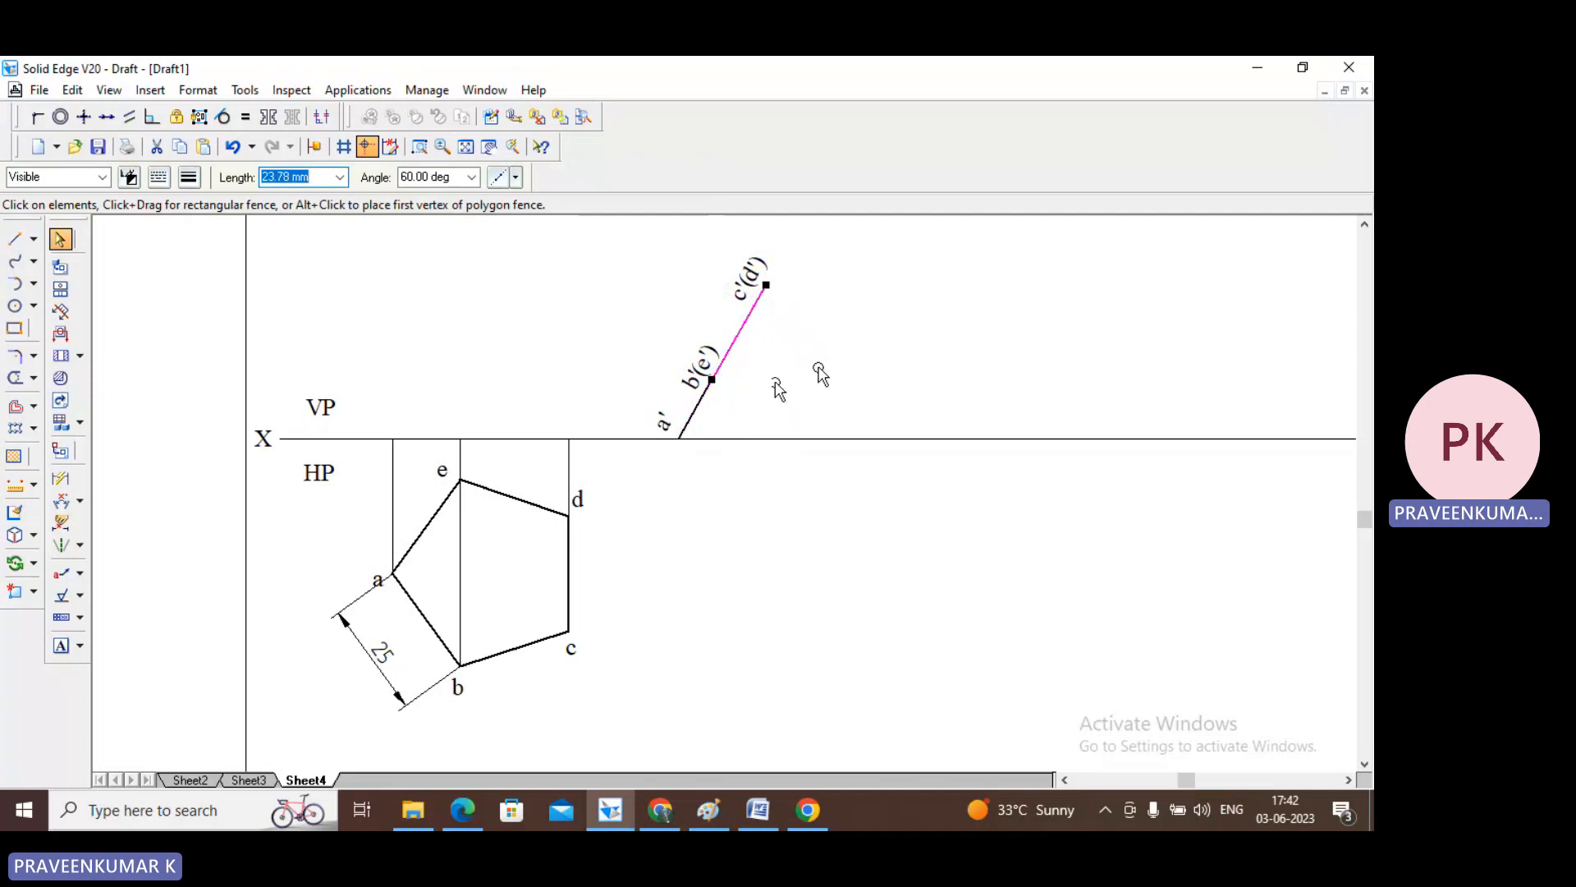
click(818, 367)
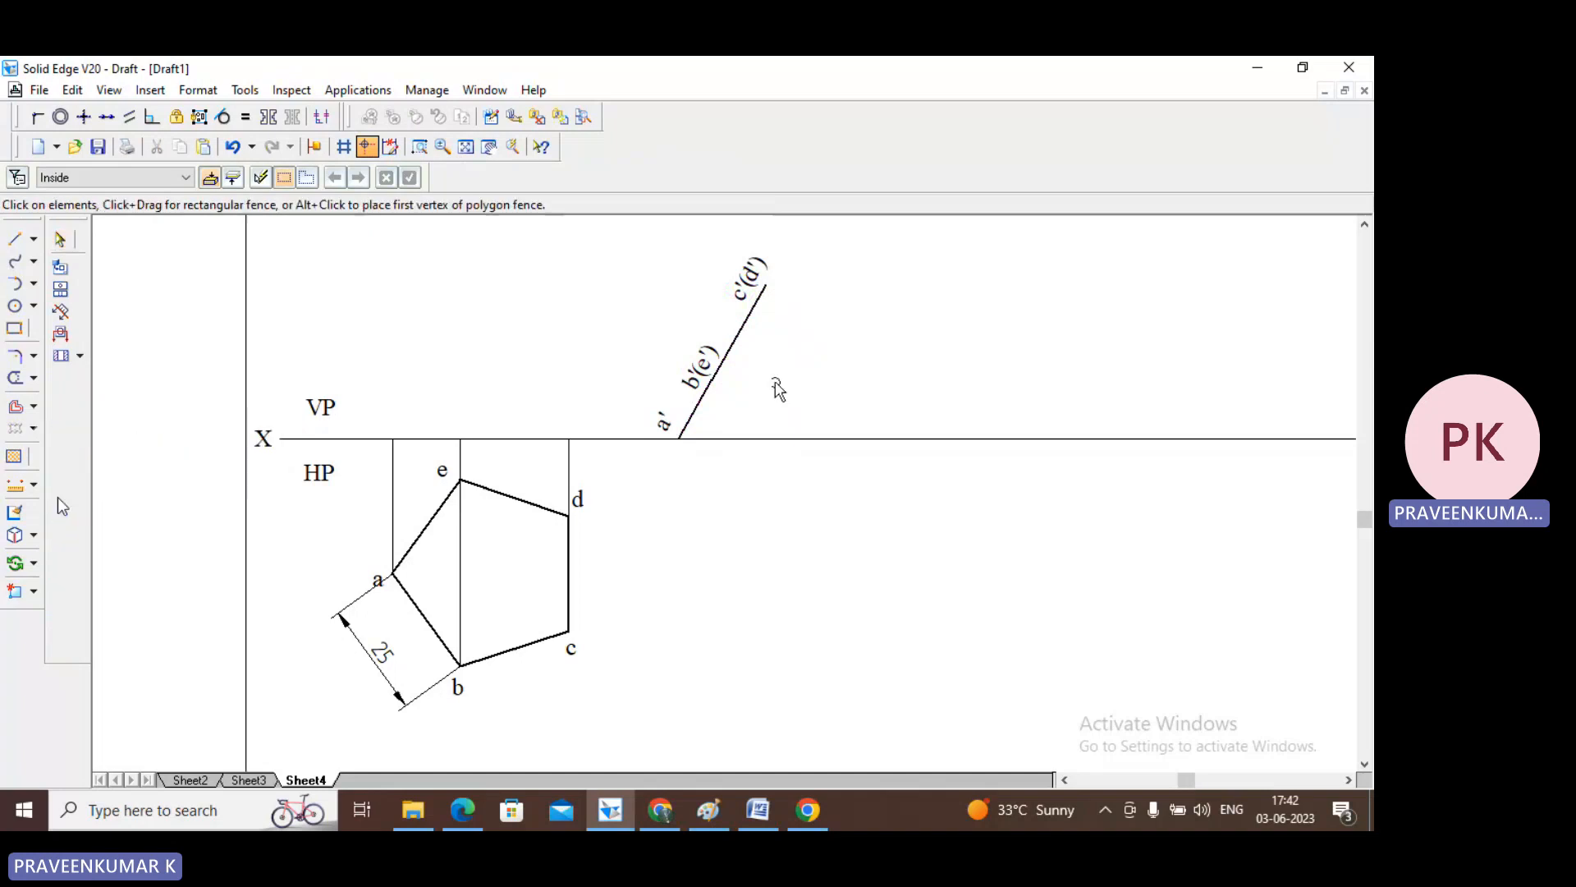
- Add an angular dimension between the inclined front-view line and XY, placed just above XY inside the angle
click(62, 503)
click(693, 413)
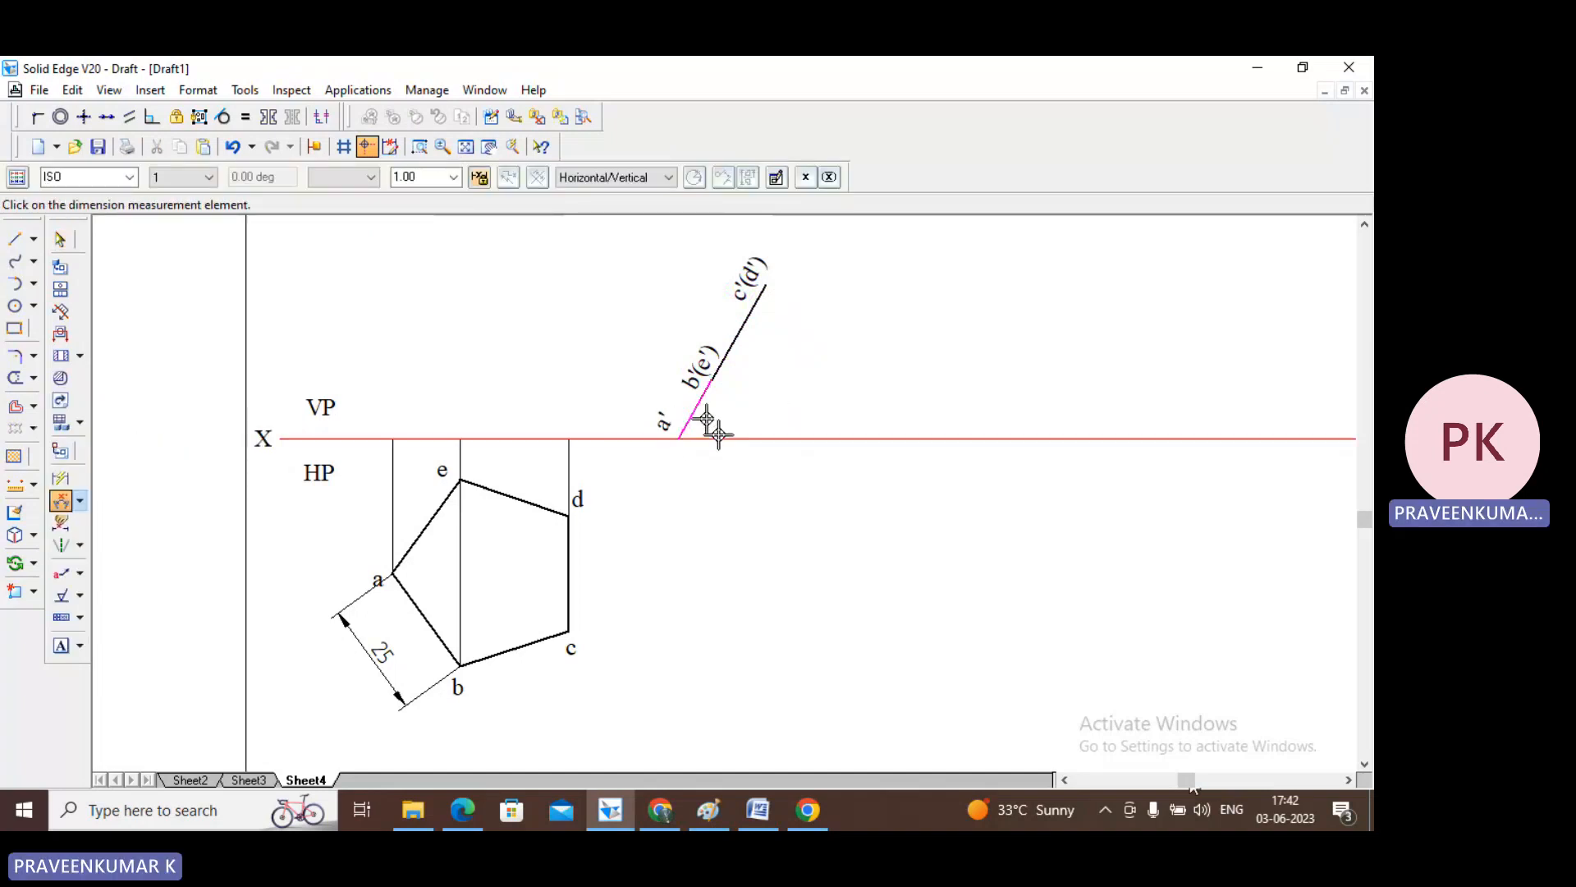
click(718, 437)
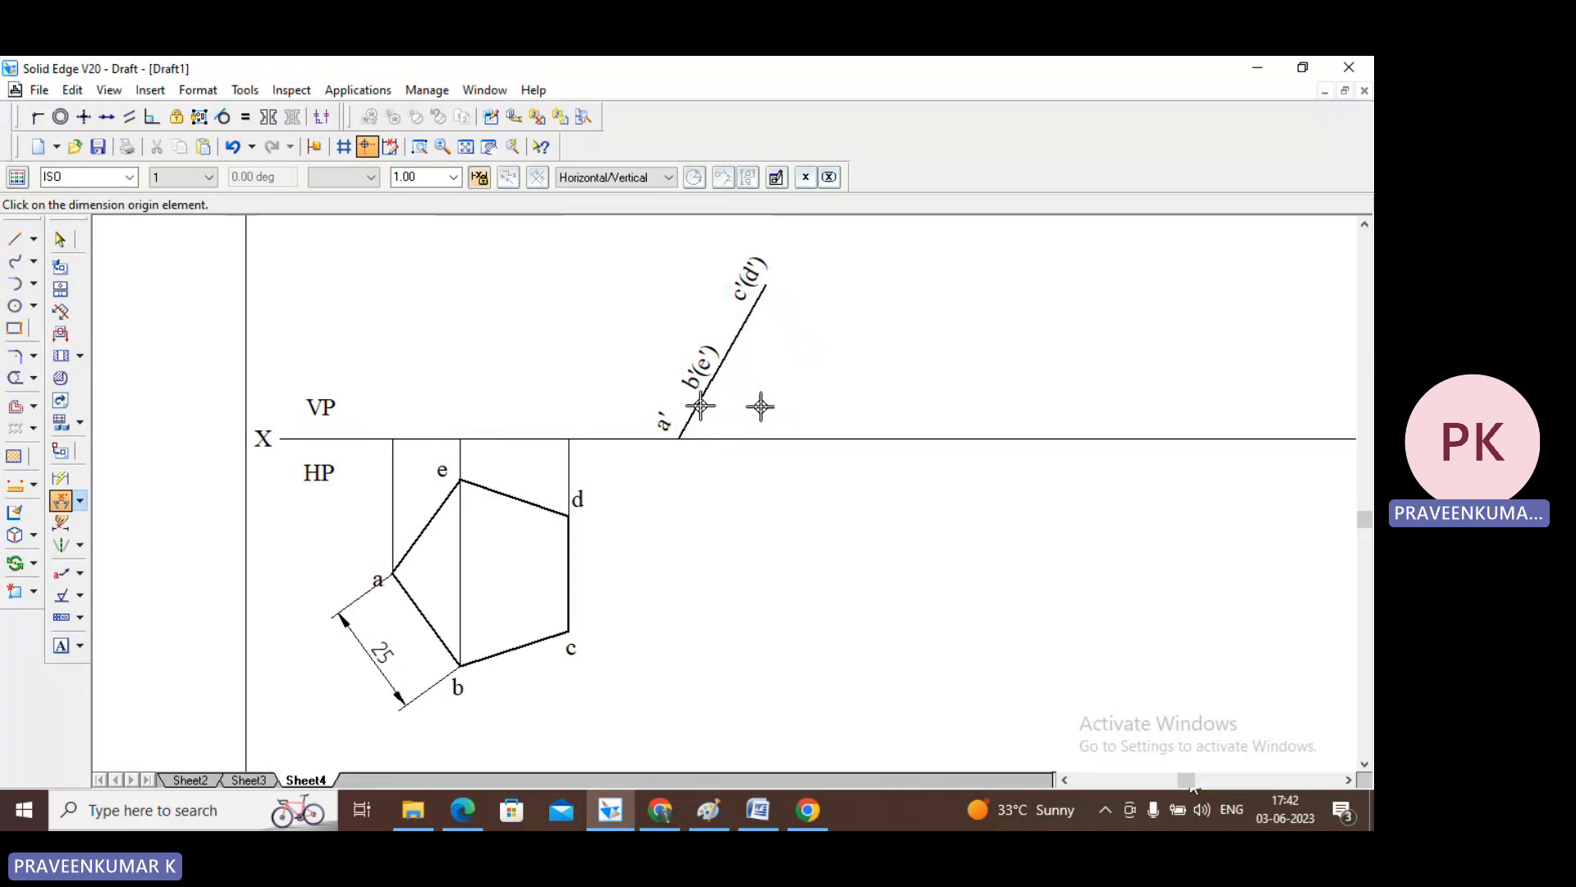
click(698, 404)
click(711, 438)
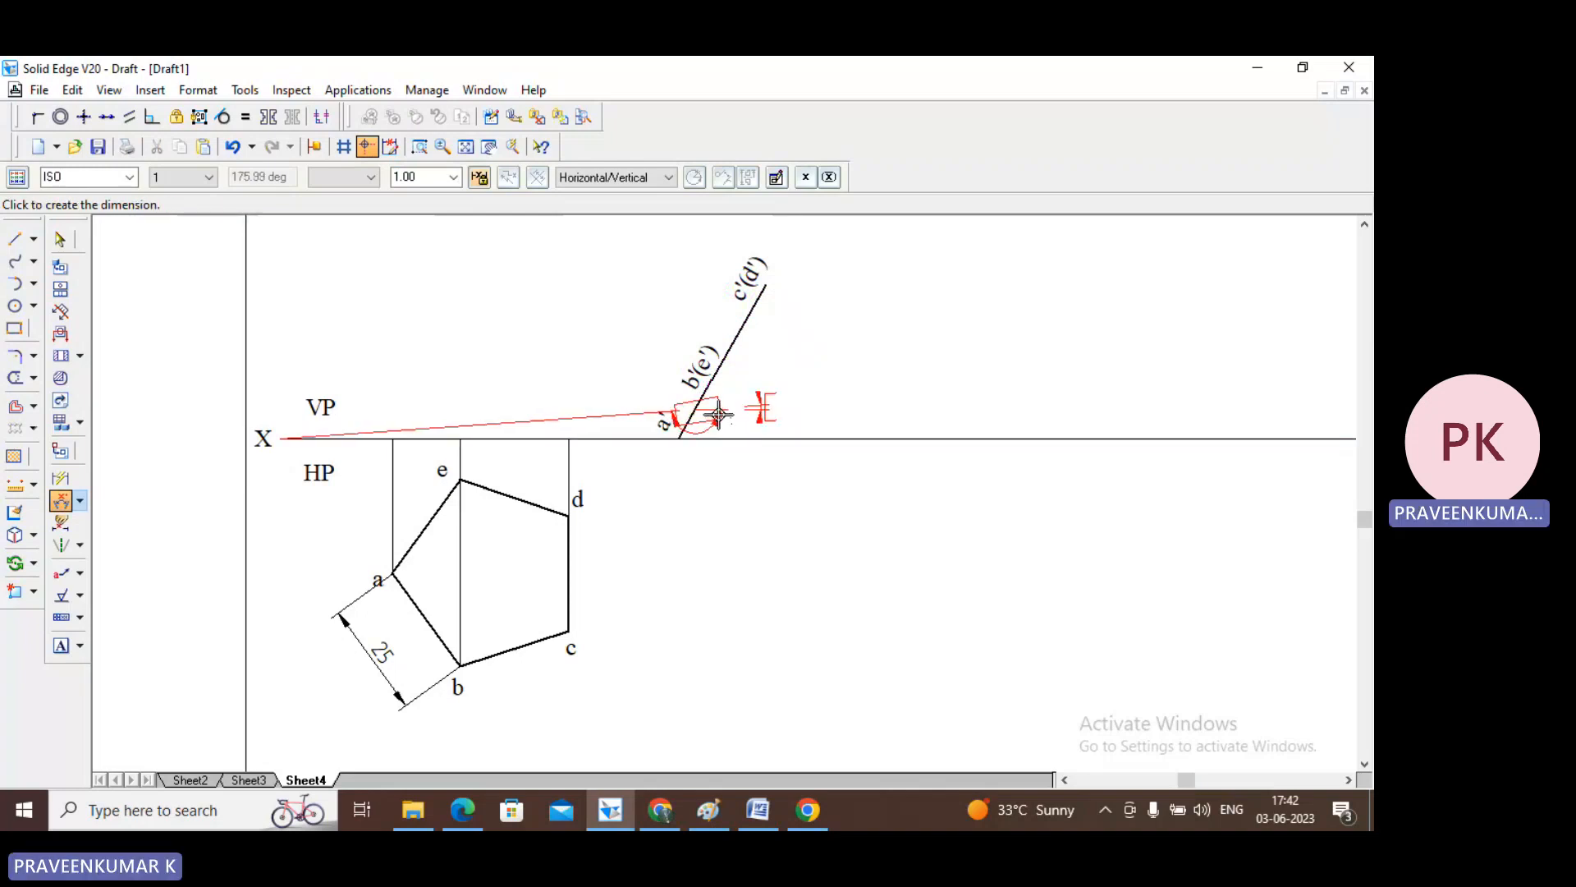
right_click(718, 416)
click(748, 438)
click(689, 419)
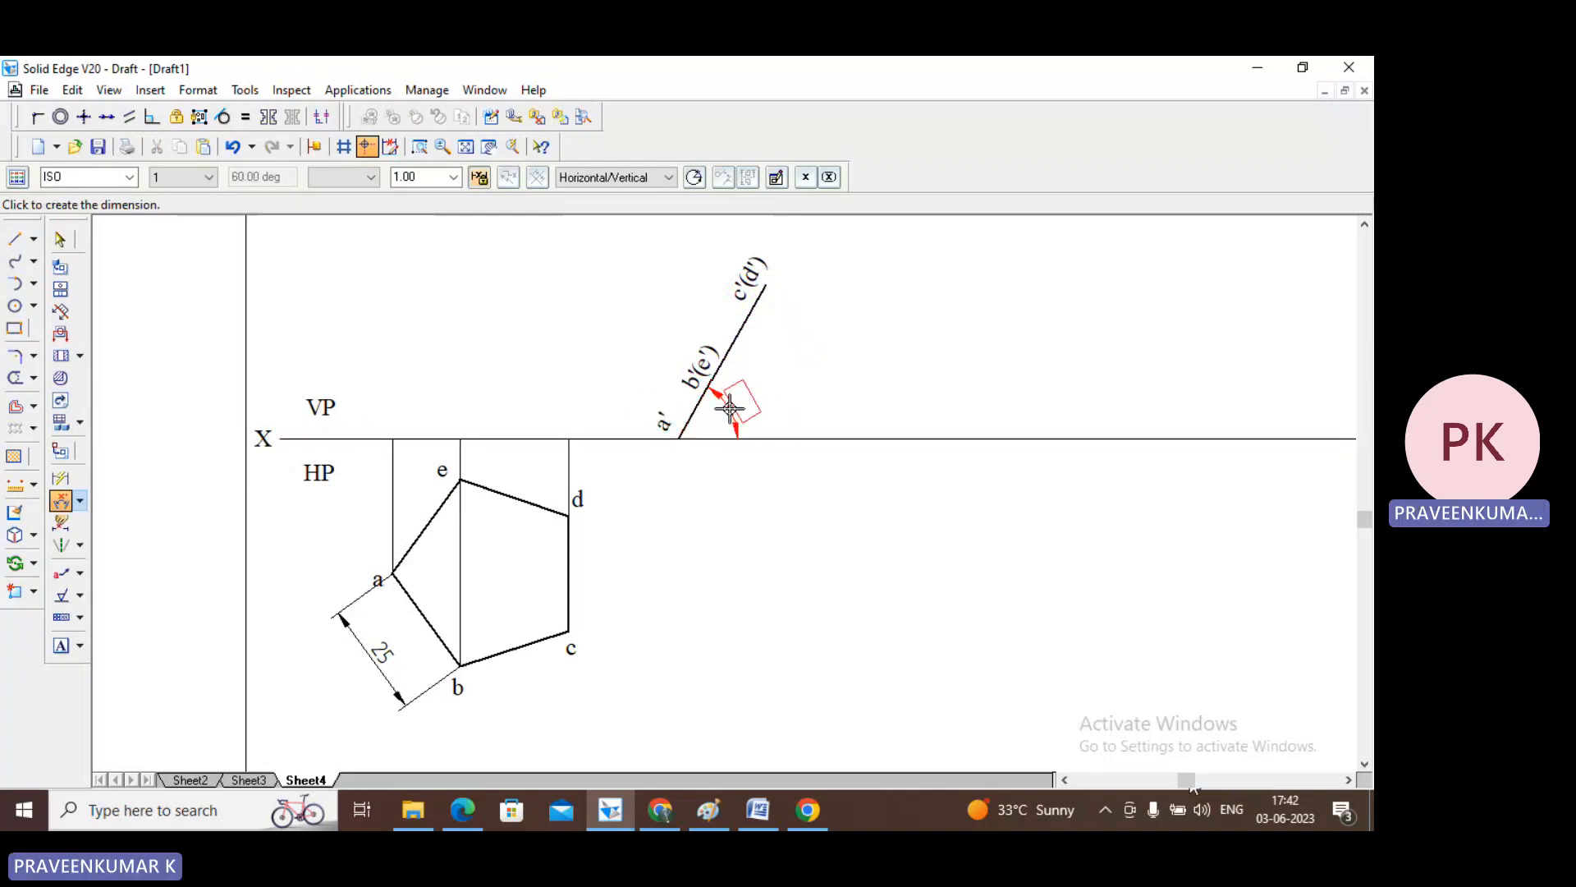
click(728, 408)
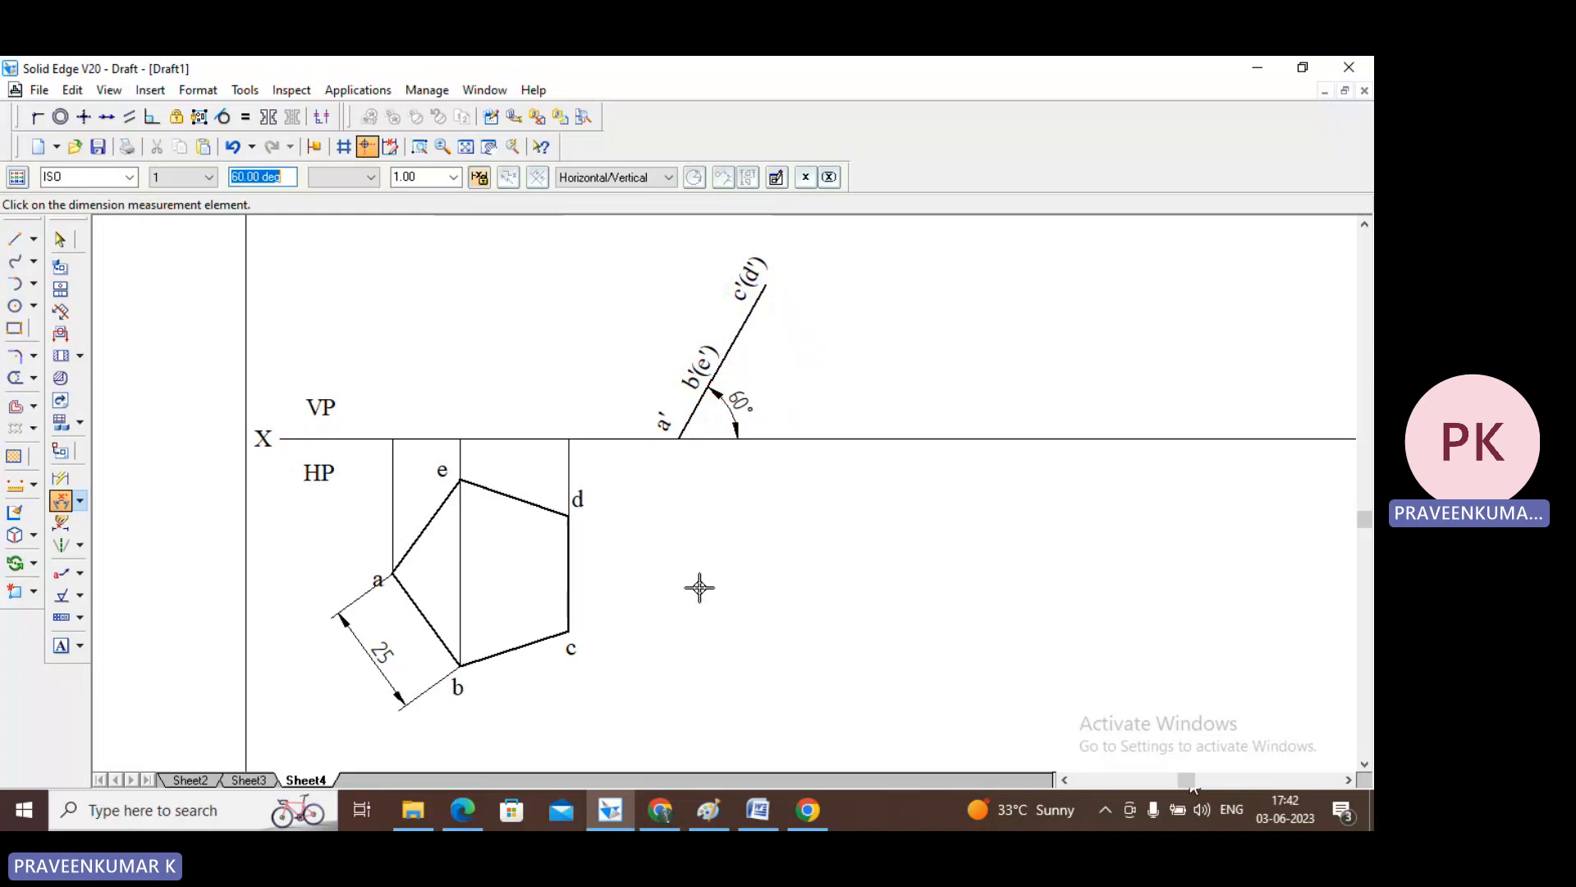
click(465, 146)
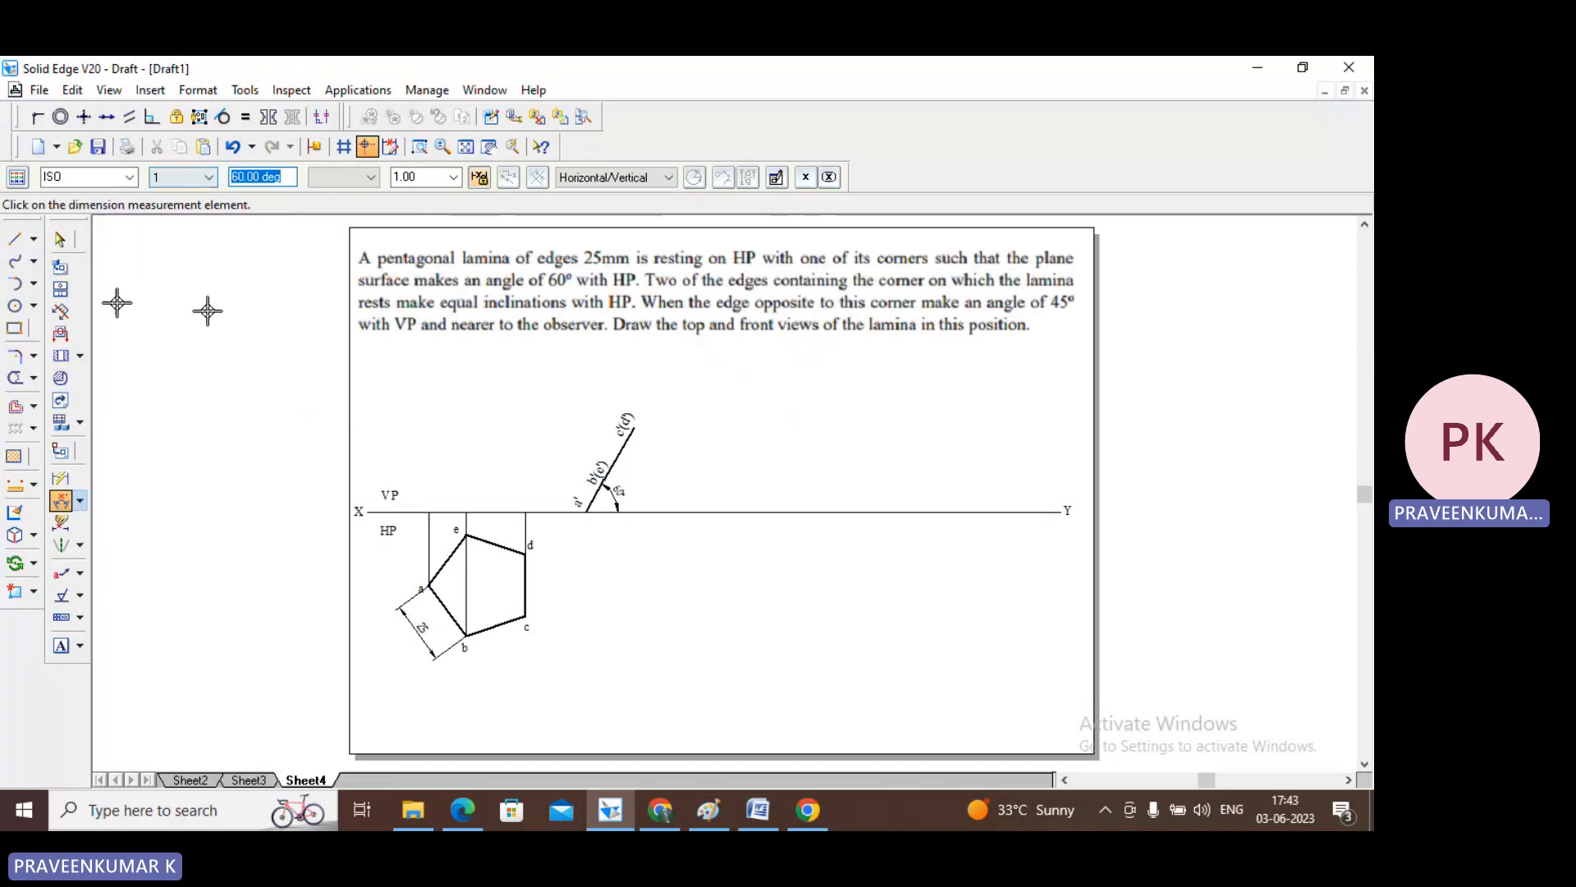
key(Escape)
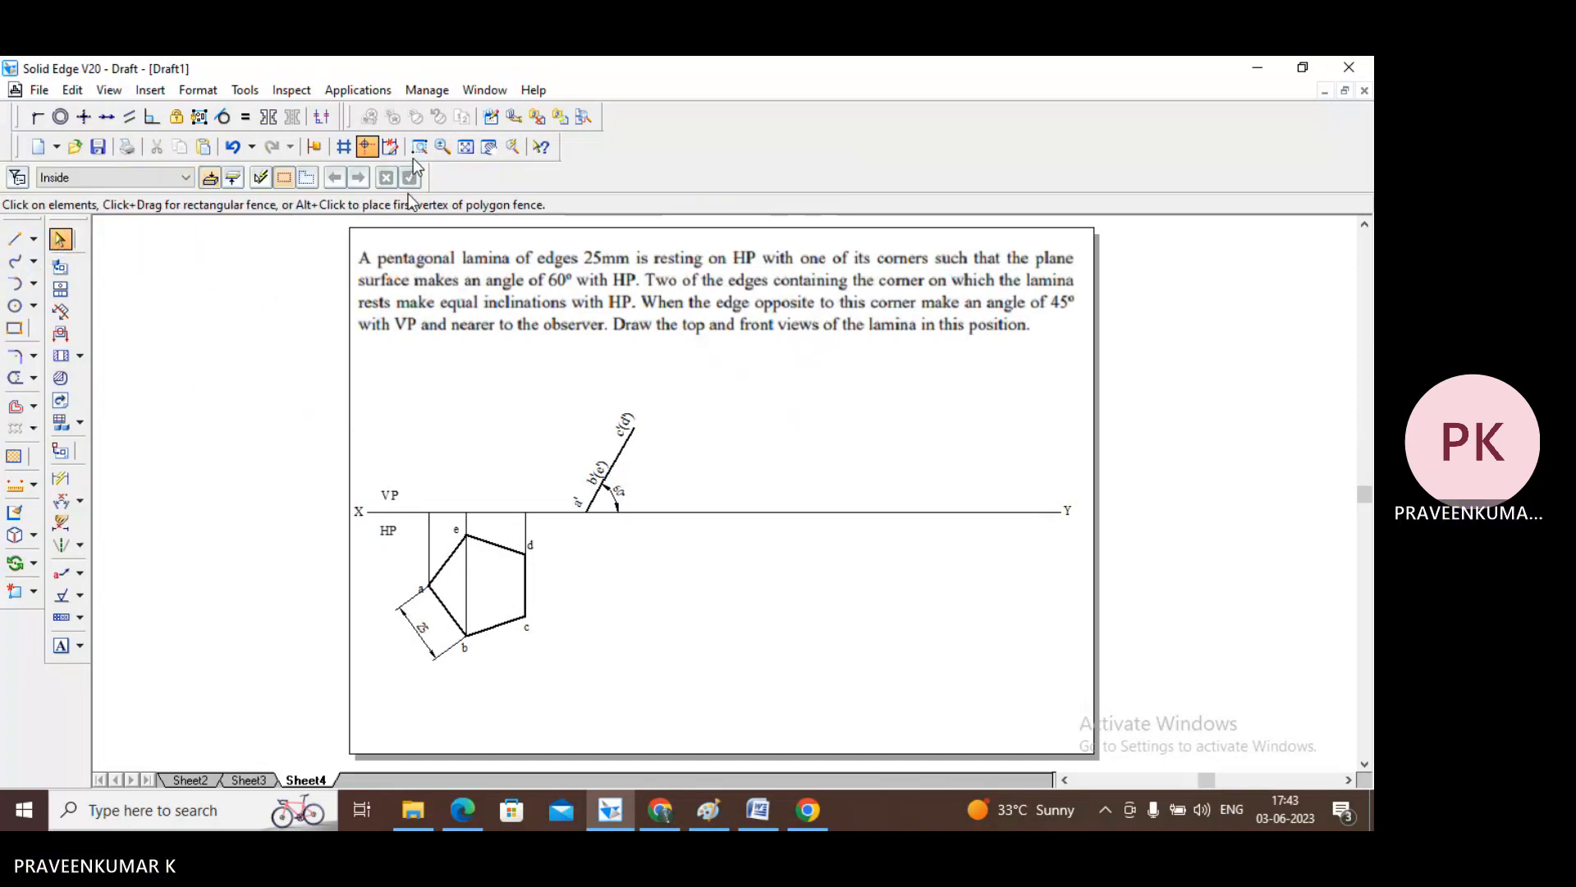
- Draw thin vertical projectors from a', b'(e') and c'(d') down through XY to below the level of pentagon corner b
click(419, 146)
mouse_move(365, 369)
mouse_down()
mouse_move(816, 640)
mouse_move(821, 696)
mouse_up()
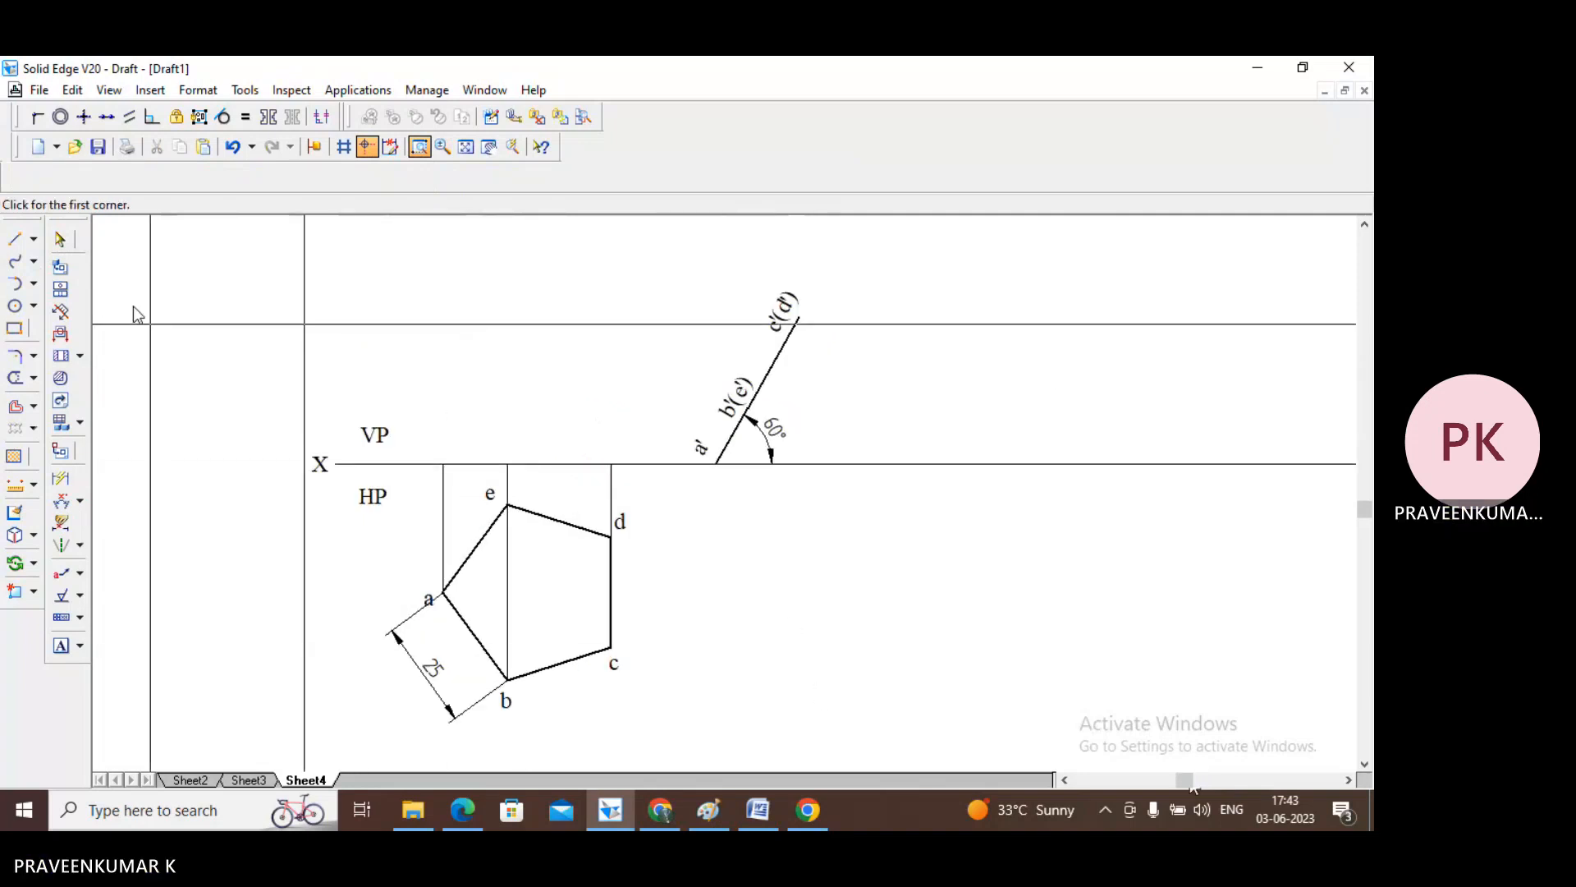
click(16, 239)
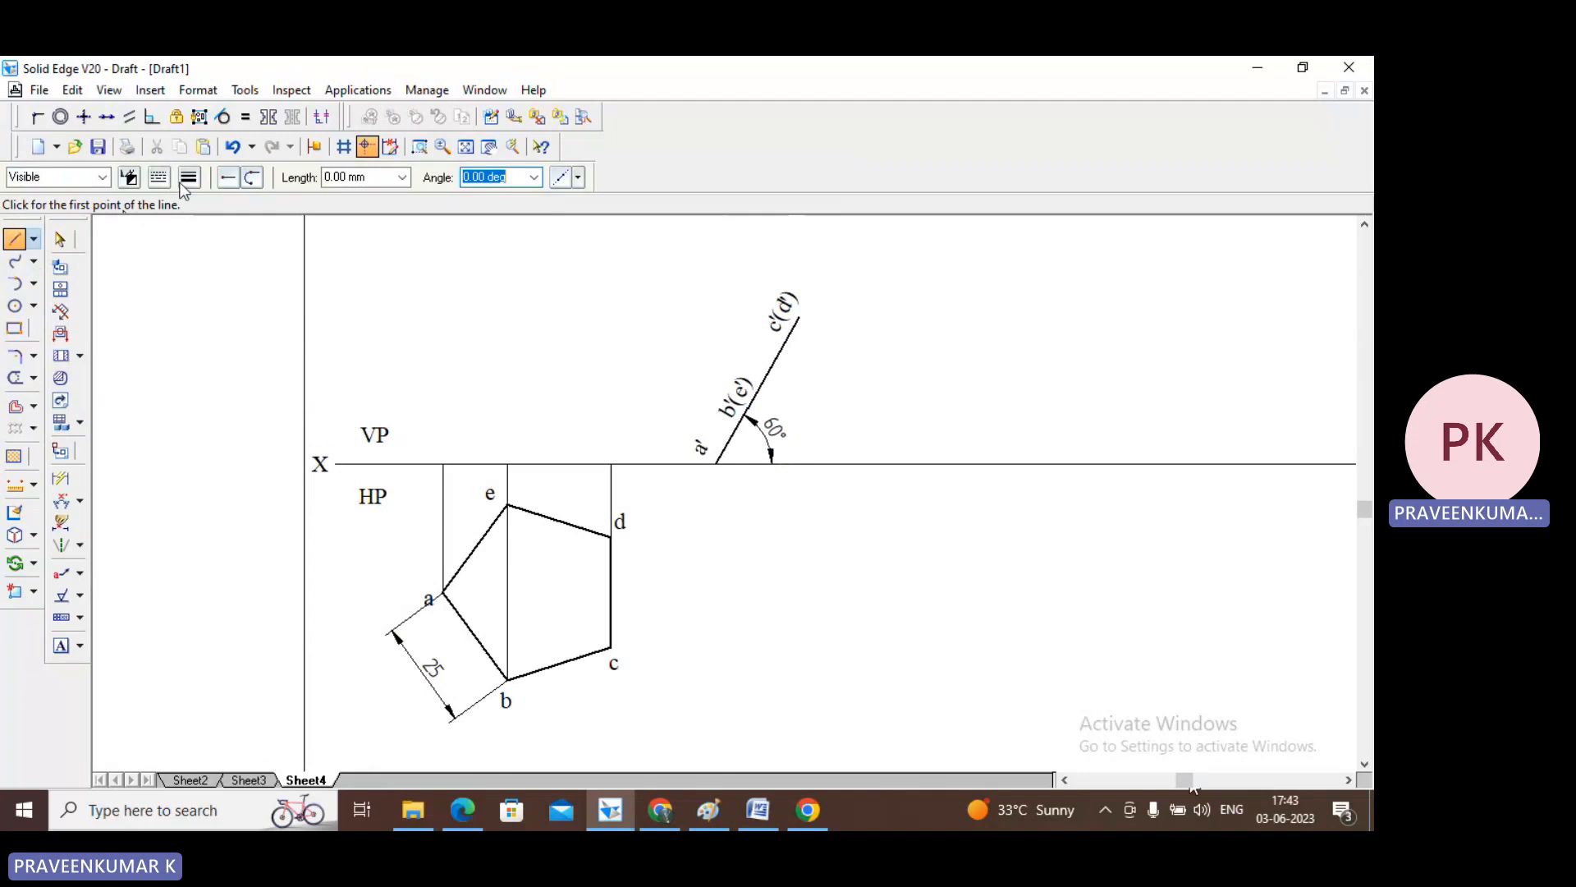
click(190, 177)
click(197, 202)
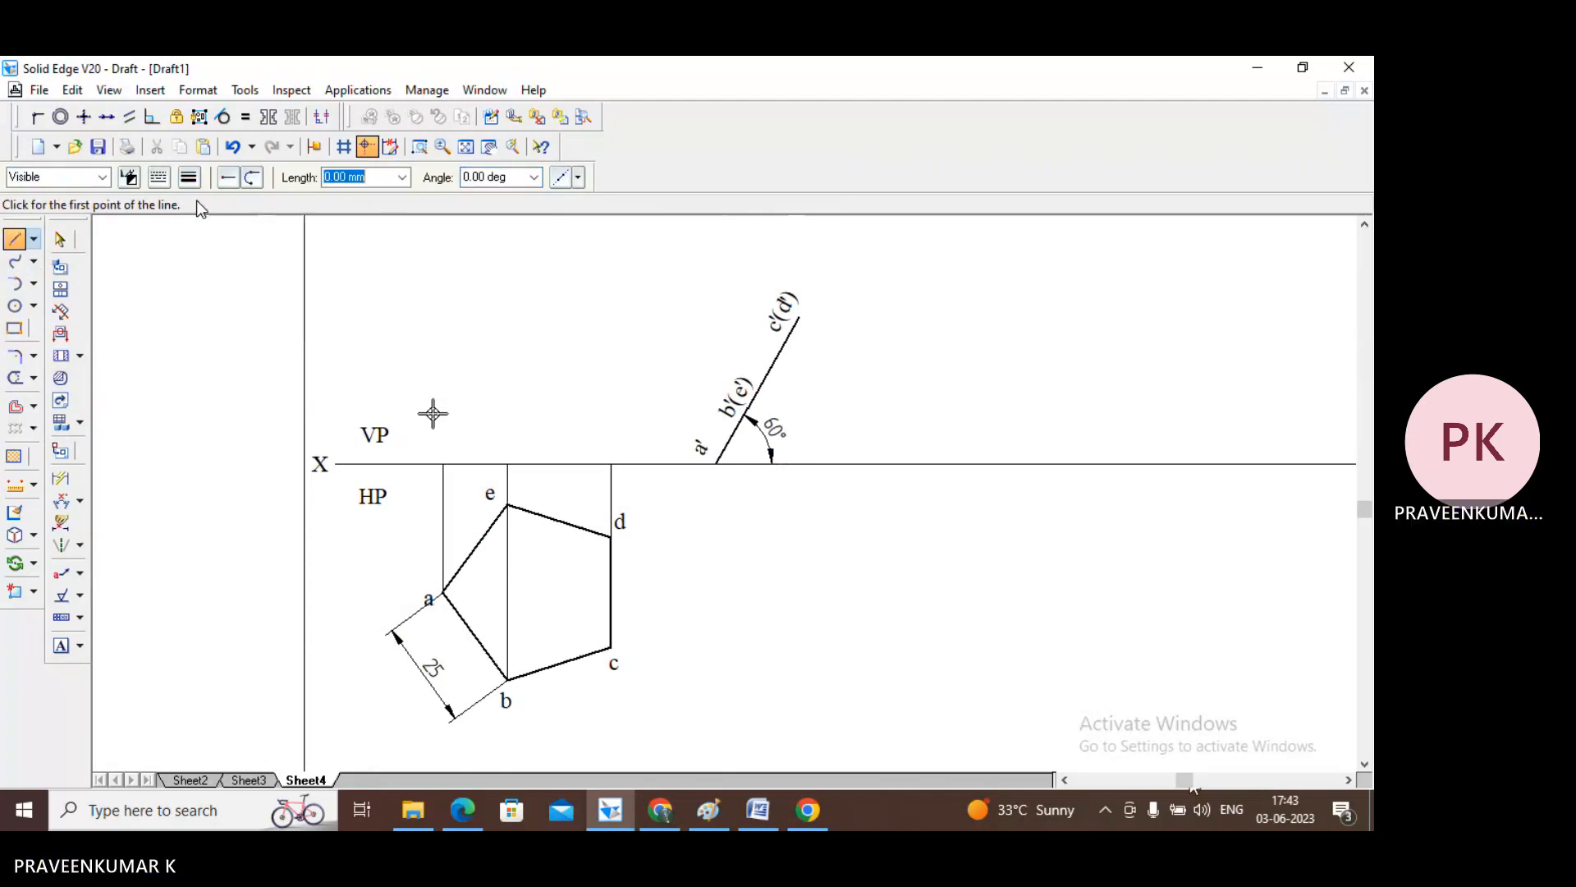
click(716, 464)
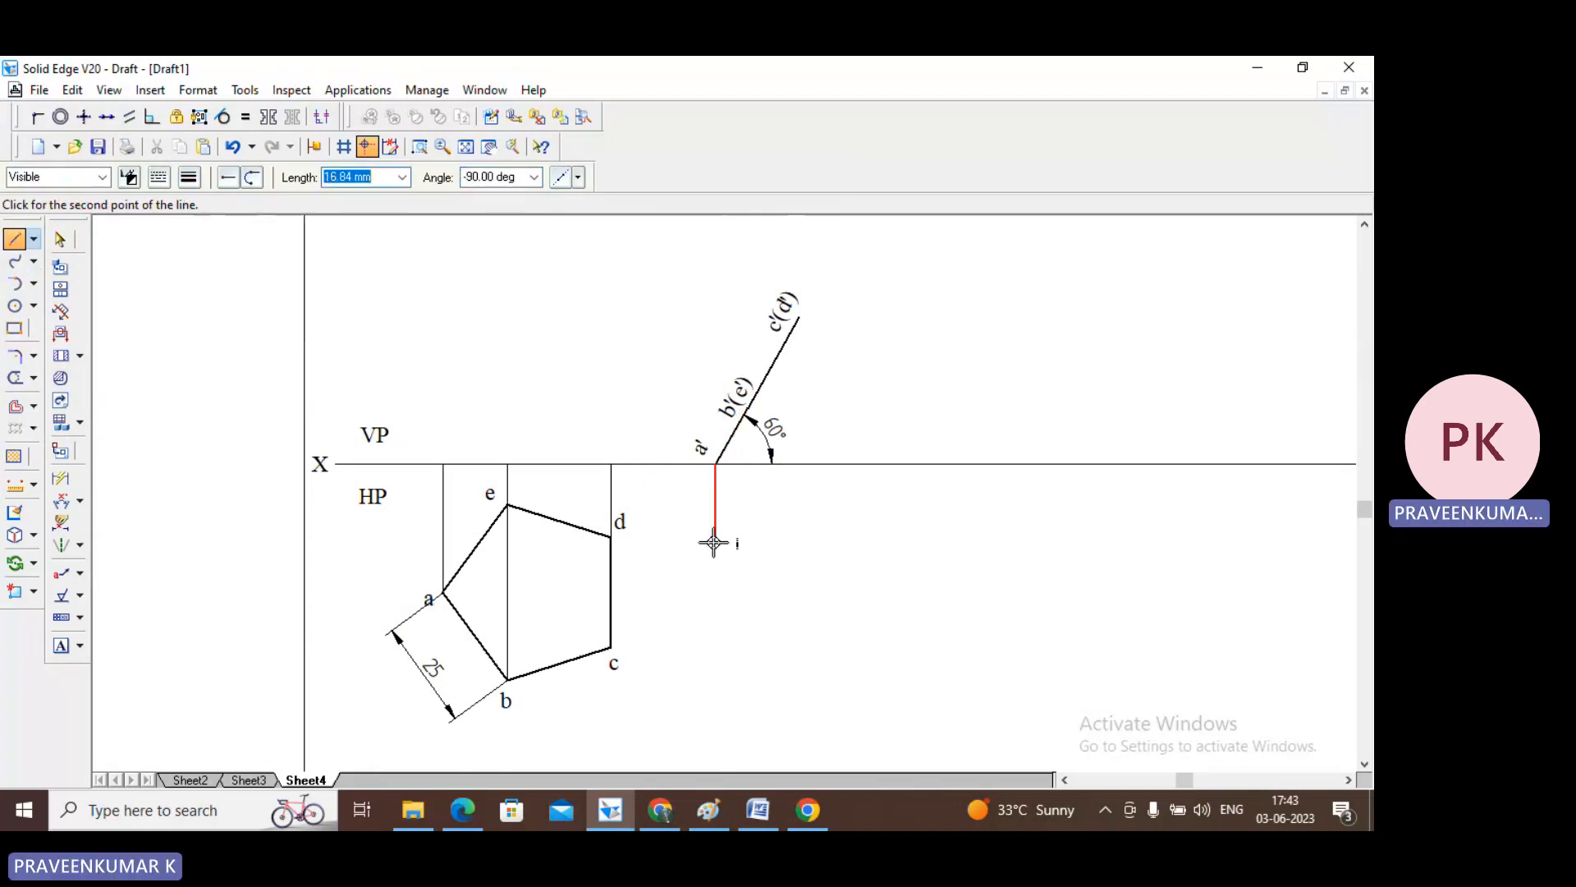
click(715, 711)
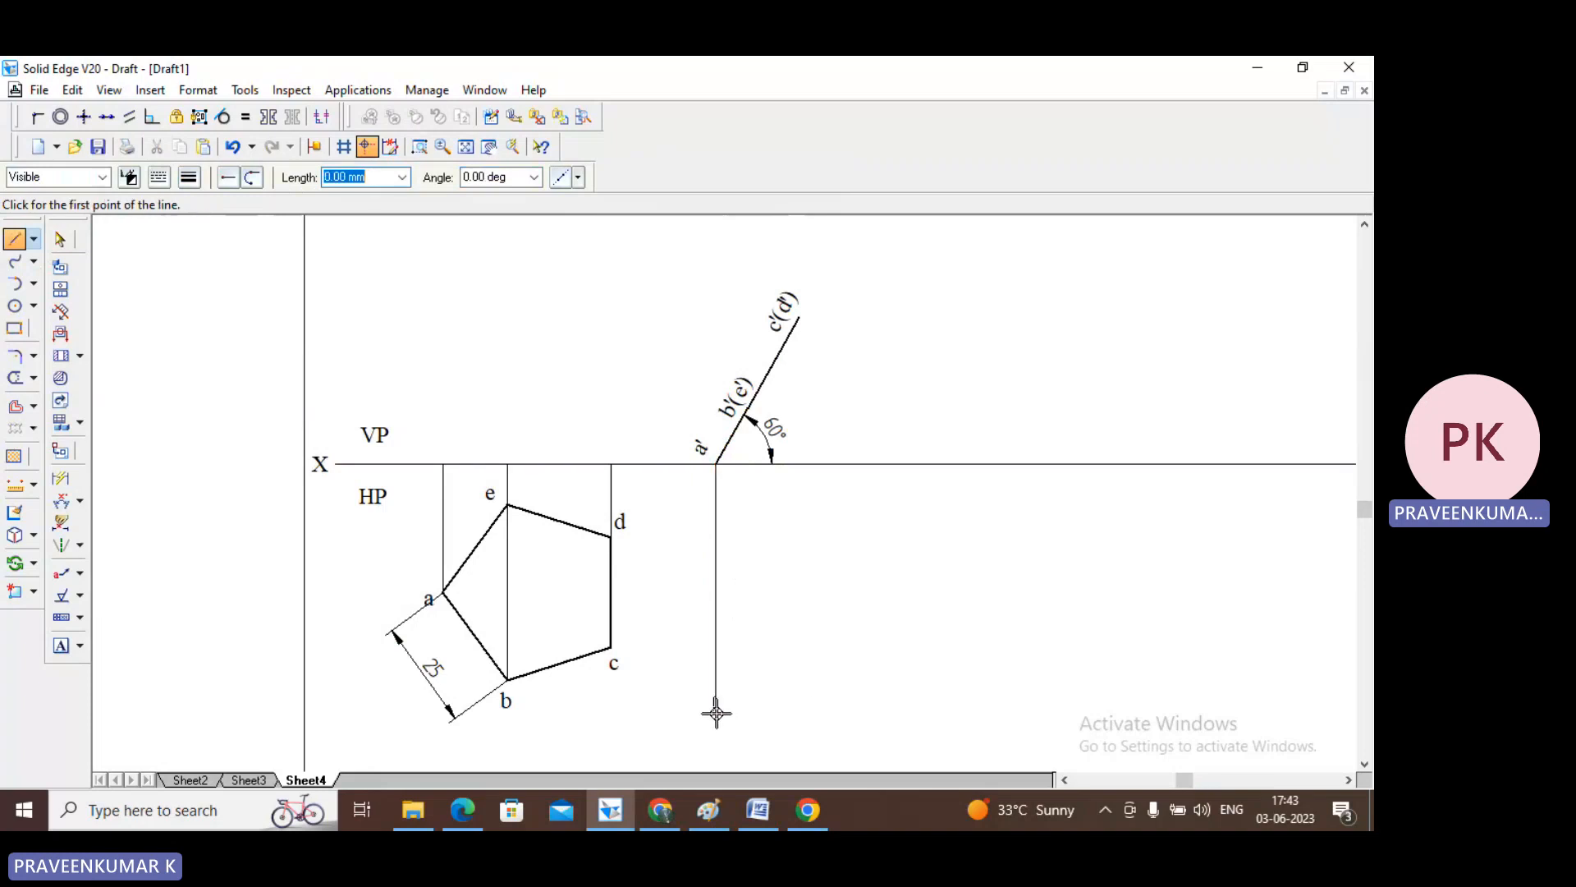
click(747, 410)
click(747, 716)
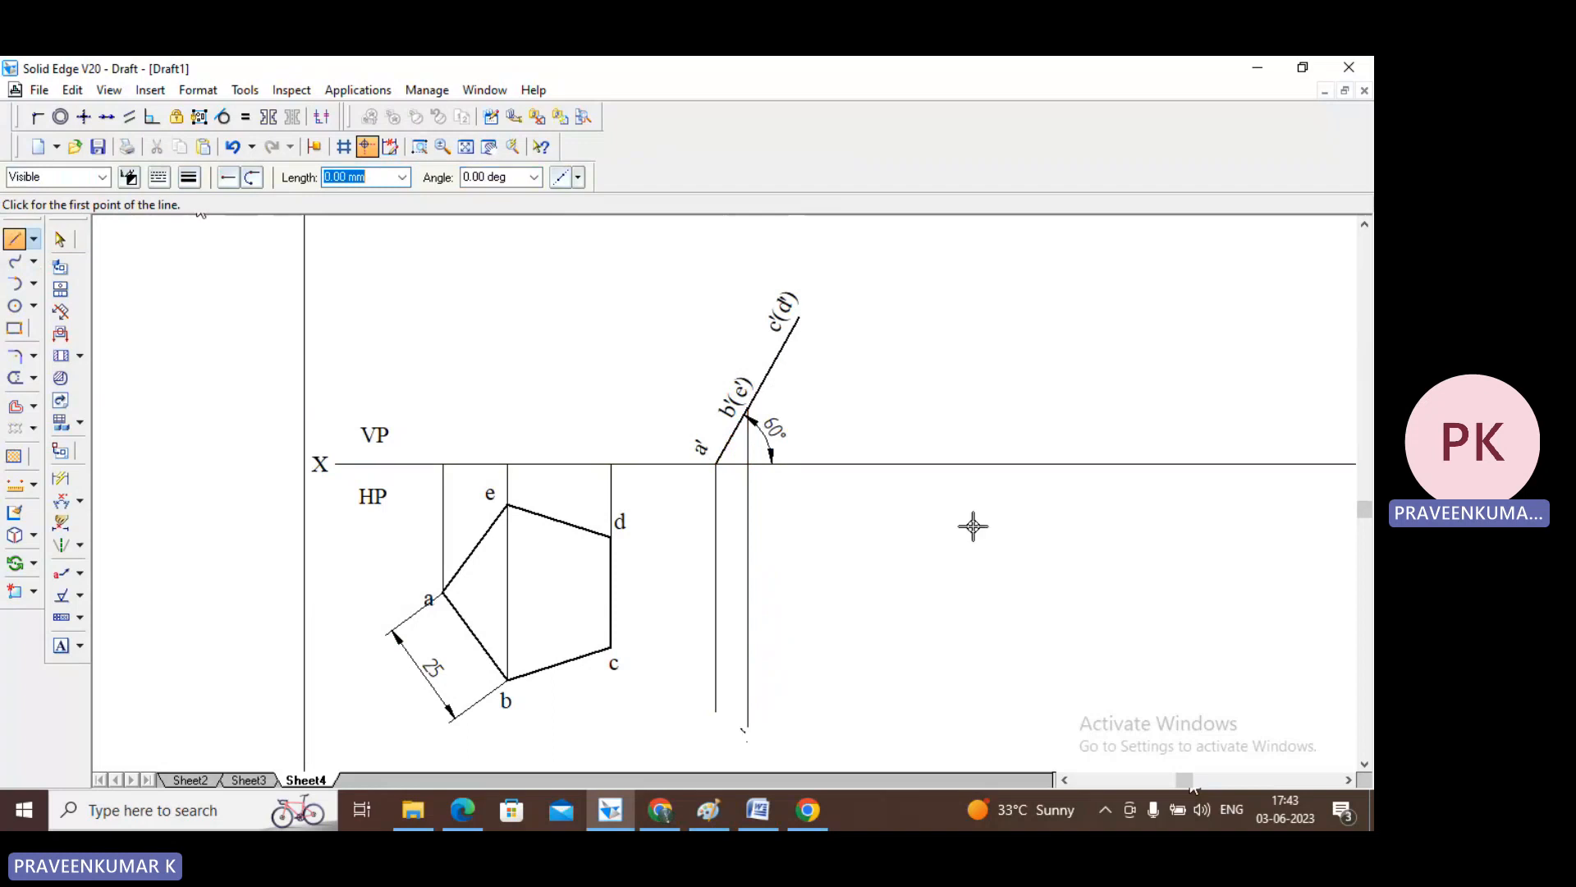
click(798, 318)
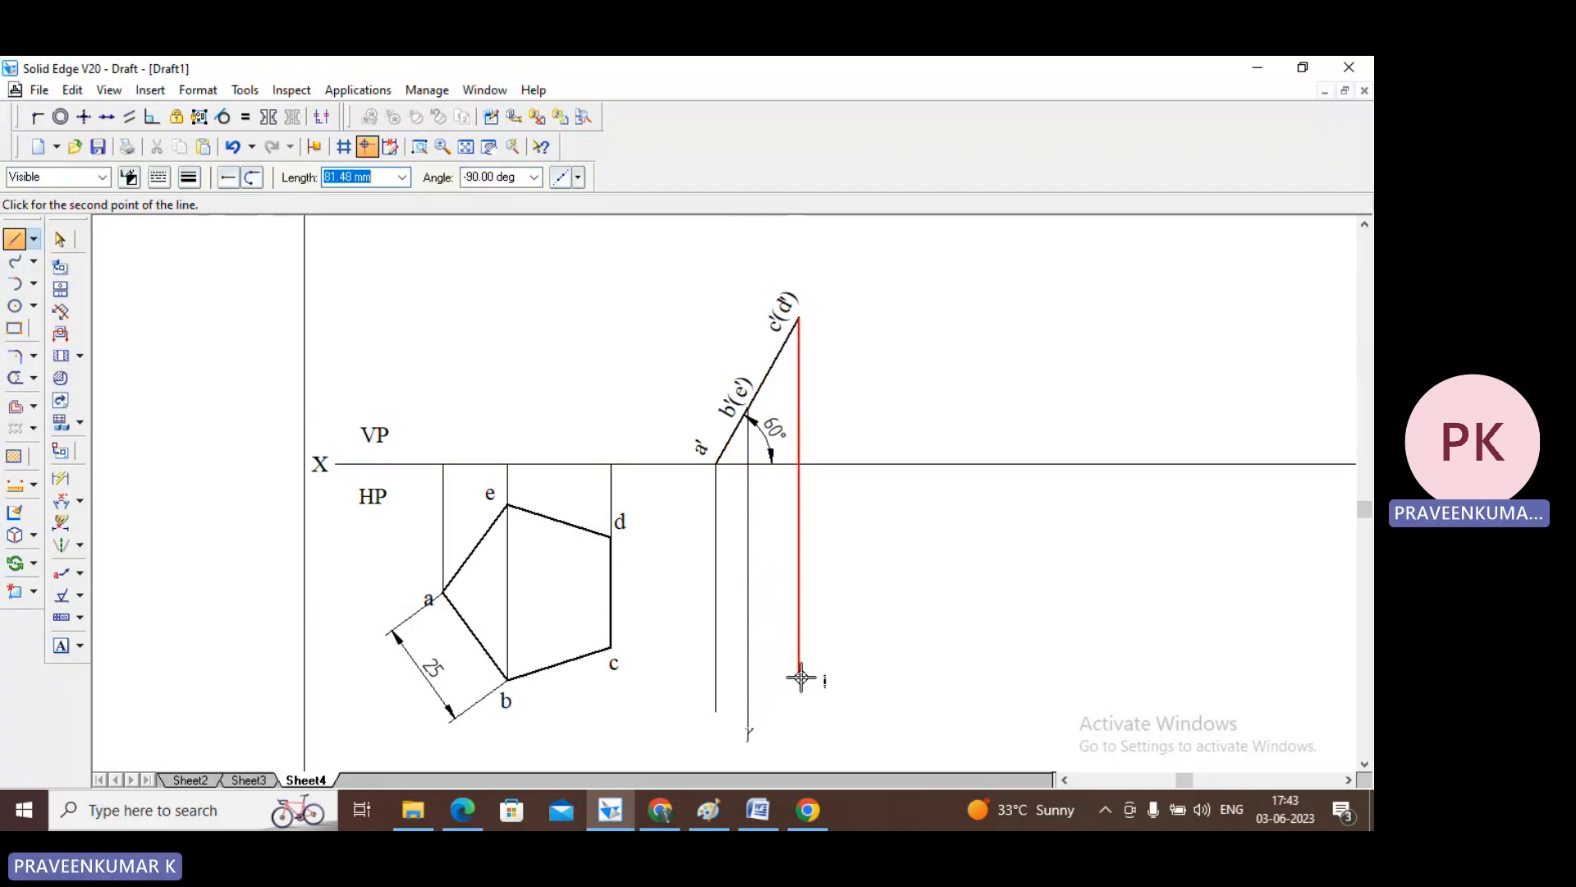
click(798, 727)
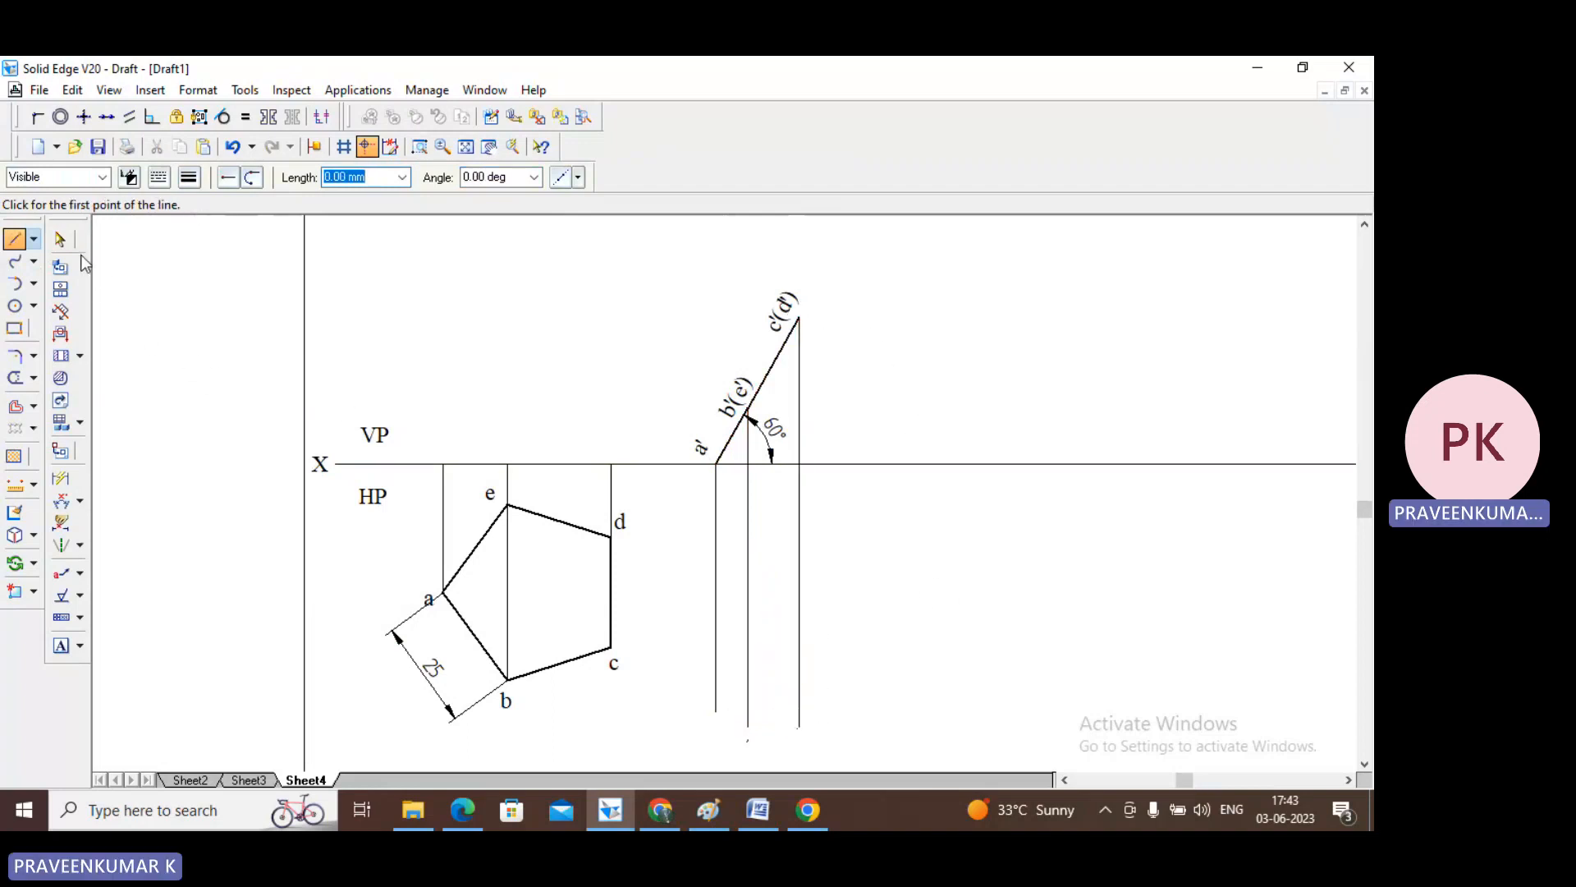
- Draw a horizontal projector from pentagon corner a to the vertical projector of a' and trim the part beyond it
click(444, 592)
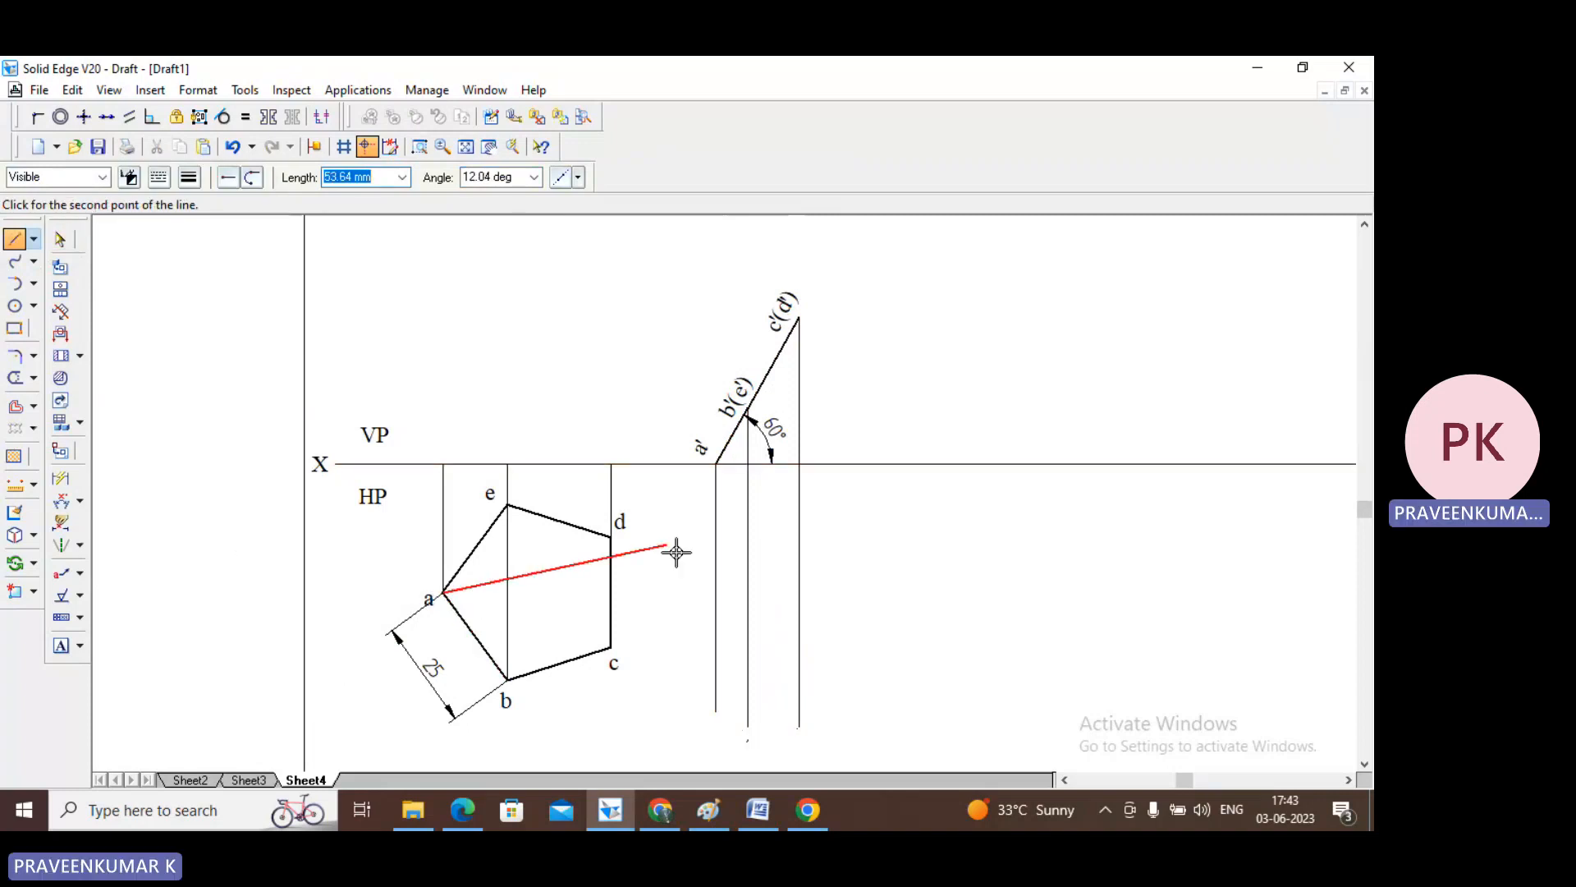
click(723, 592)
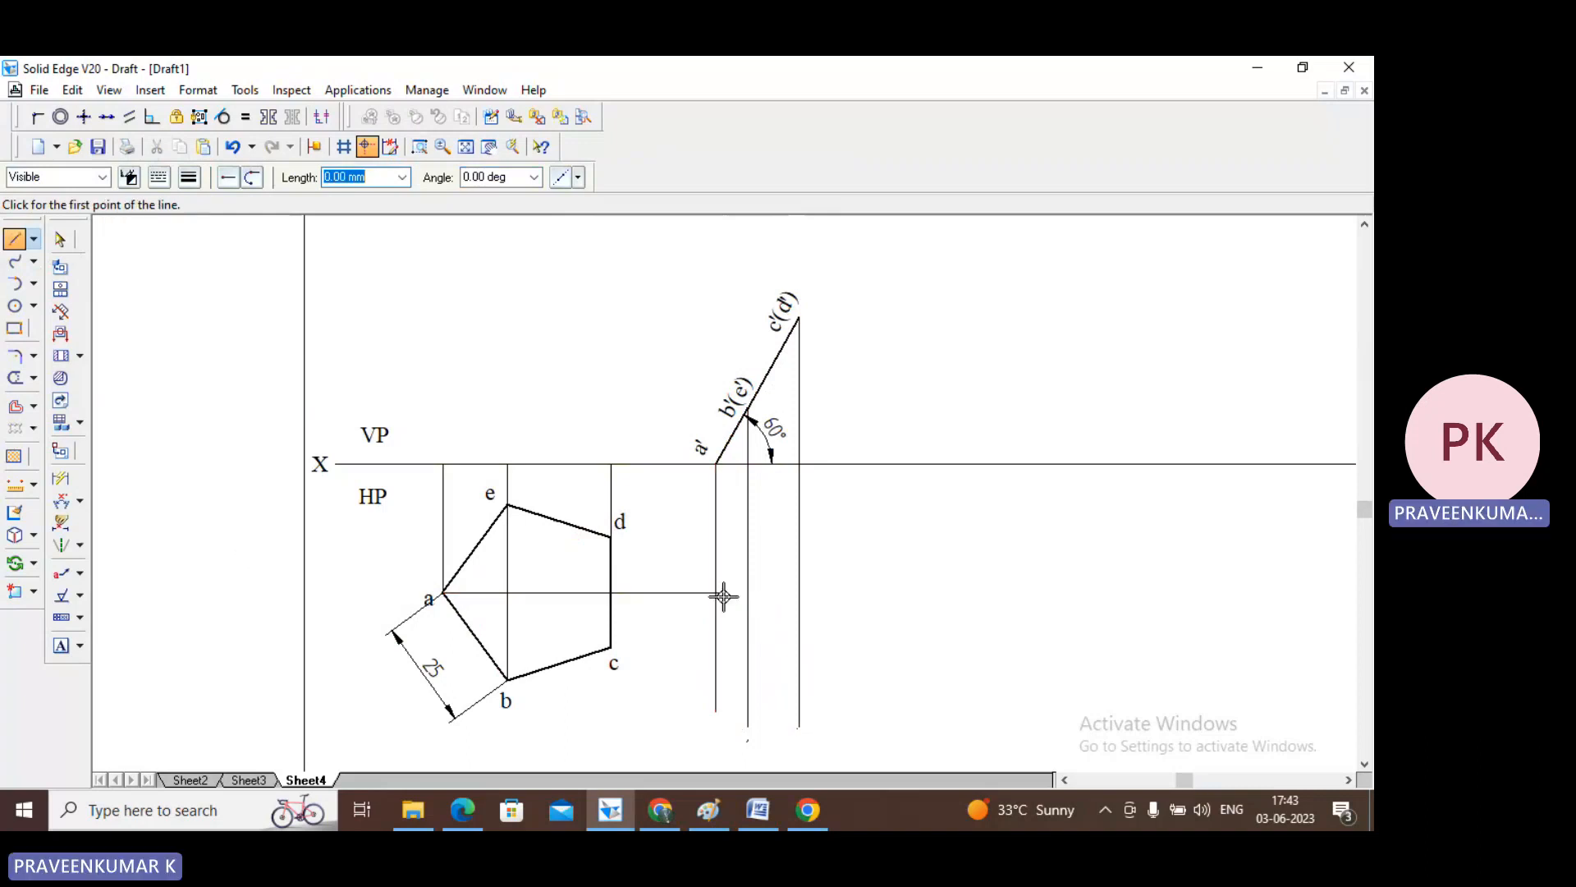
click(64, 243)
click(16, 378)
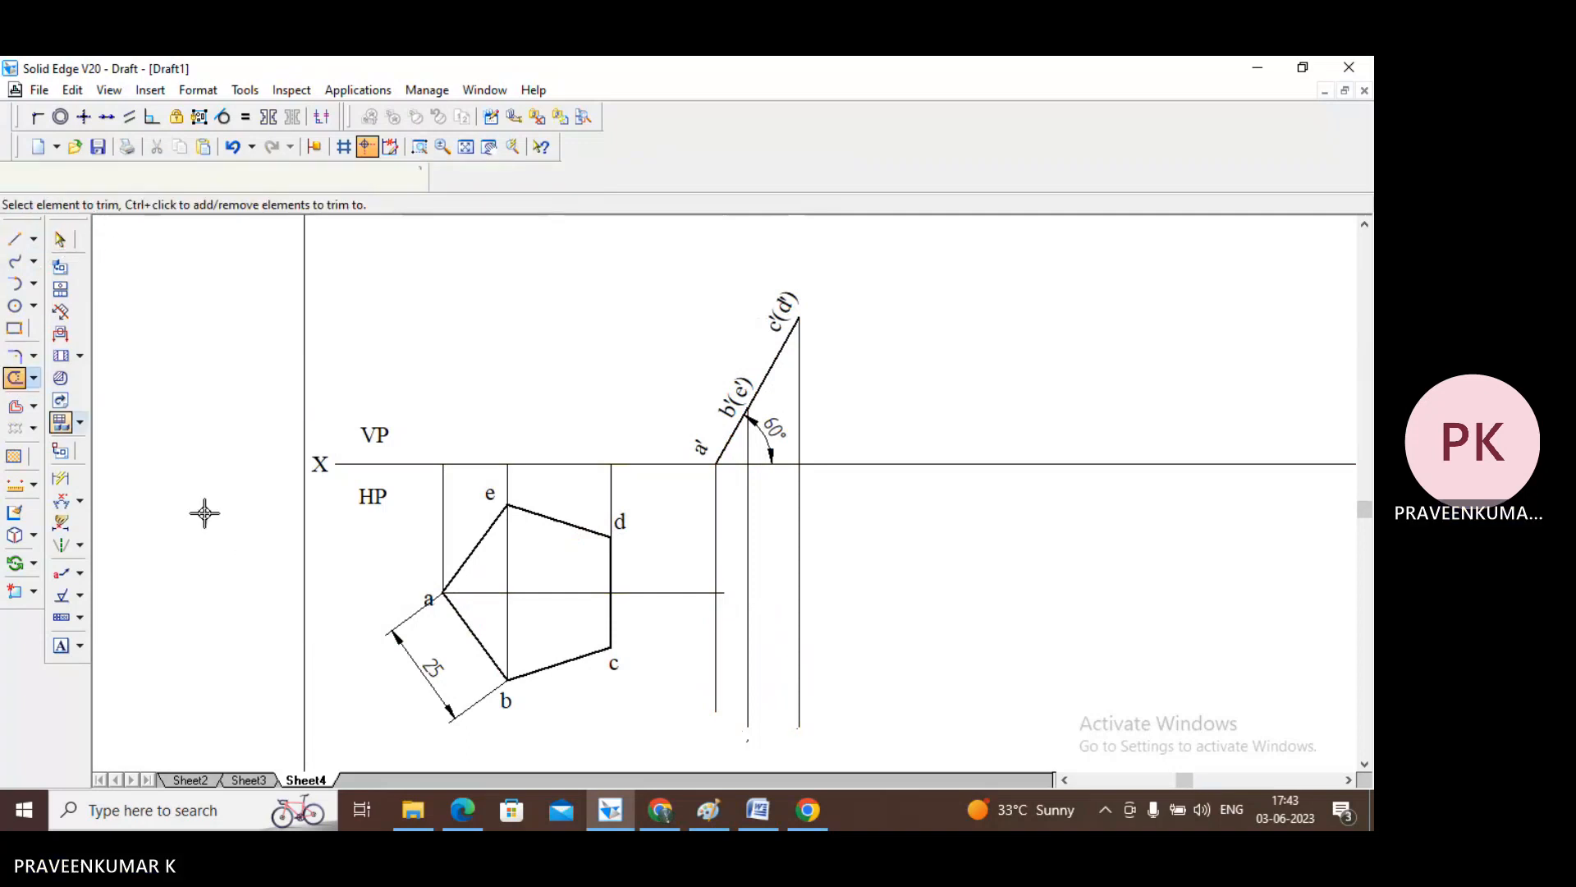
click(727, 595)
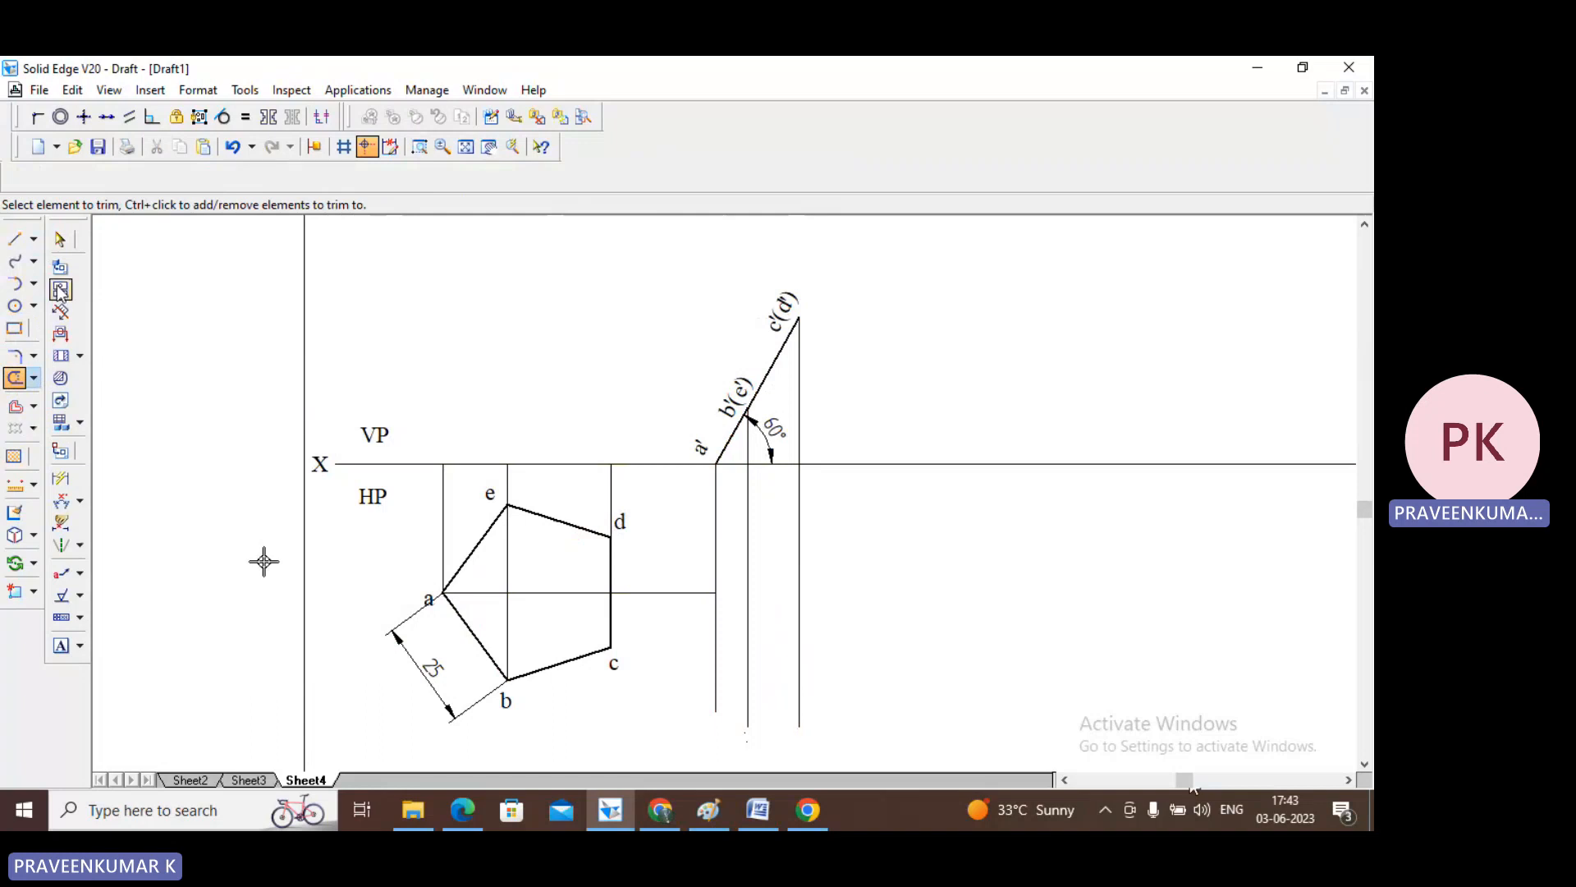
- Draw horizontal projectors from pentagon corners b, c, d and e to the vertical projectors of b'(e') and c'(d')
click(15, 239)
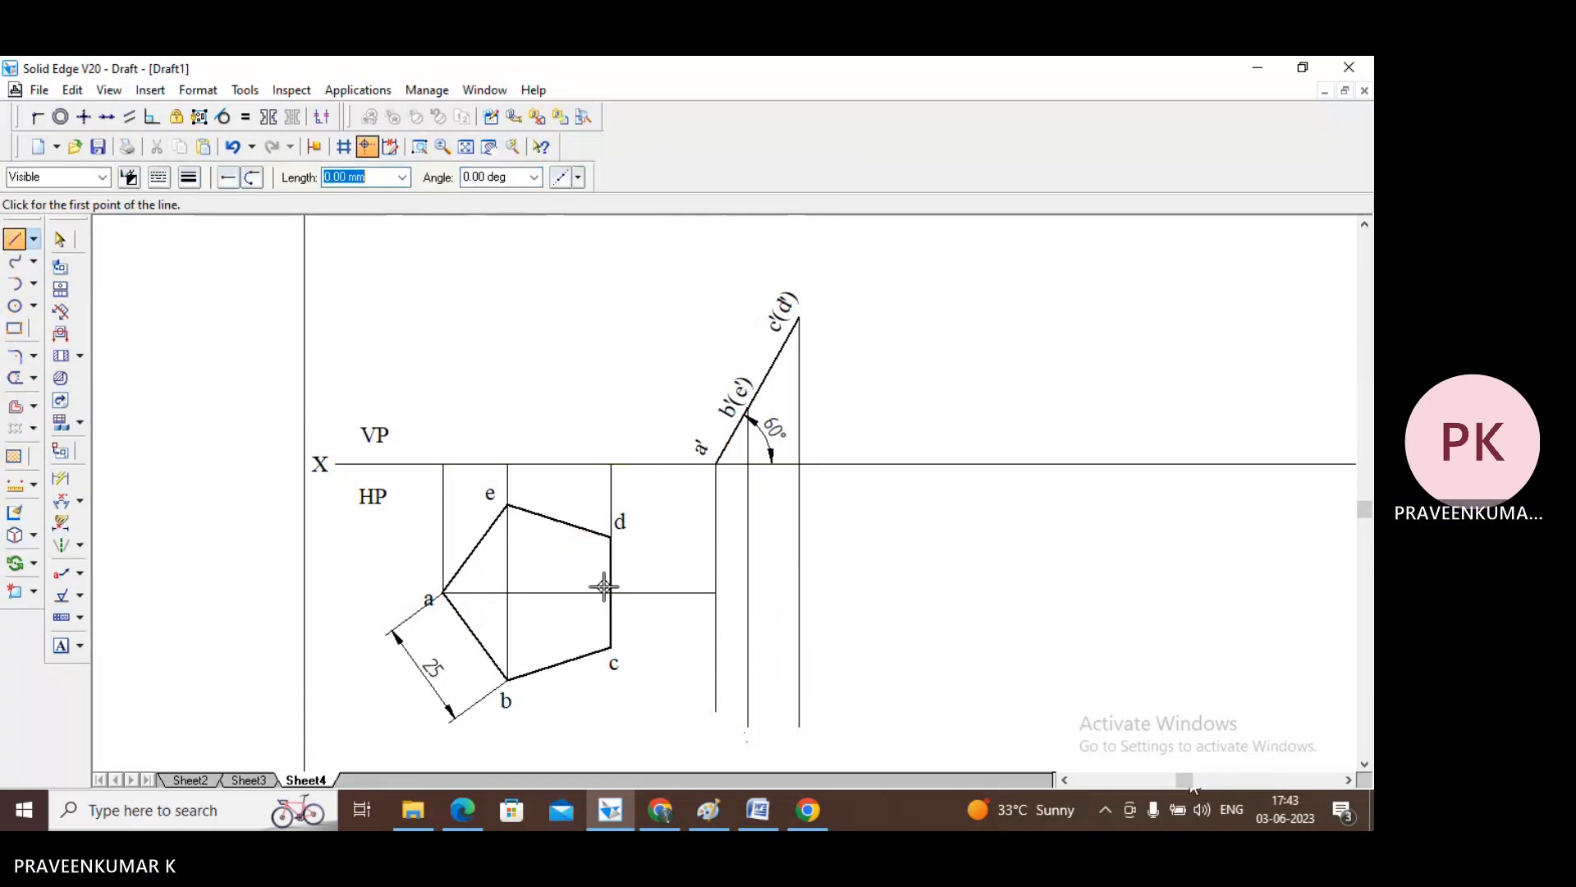
click(506, 679)
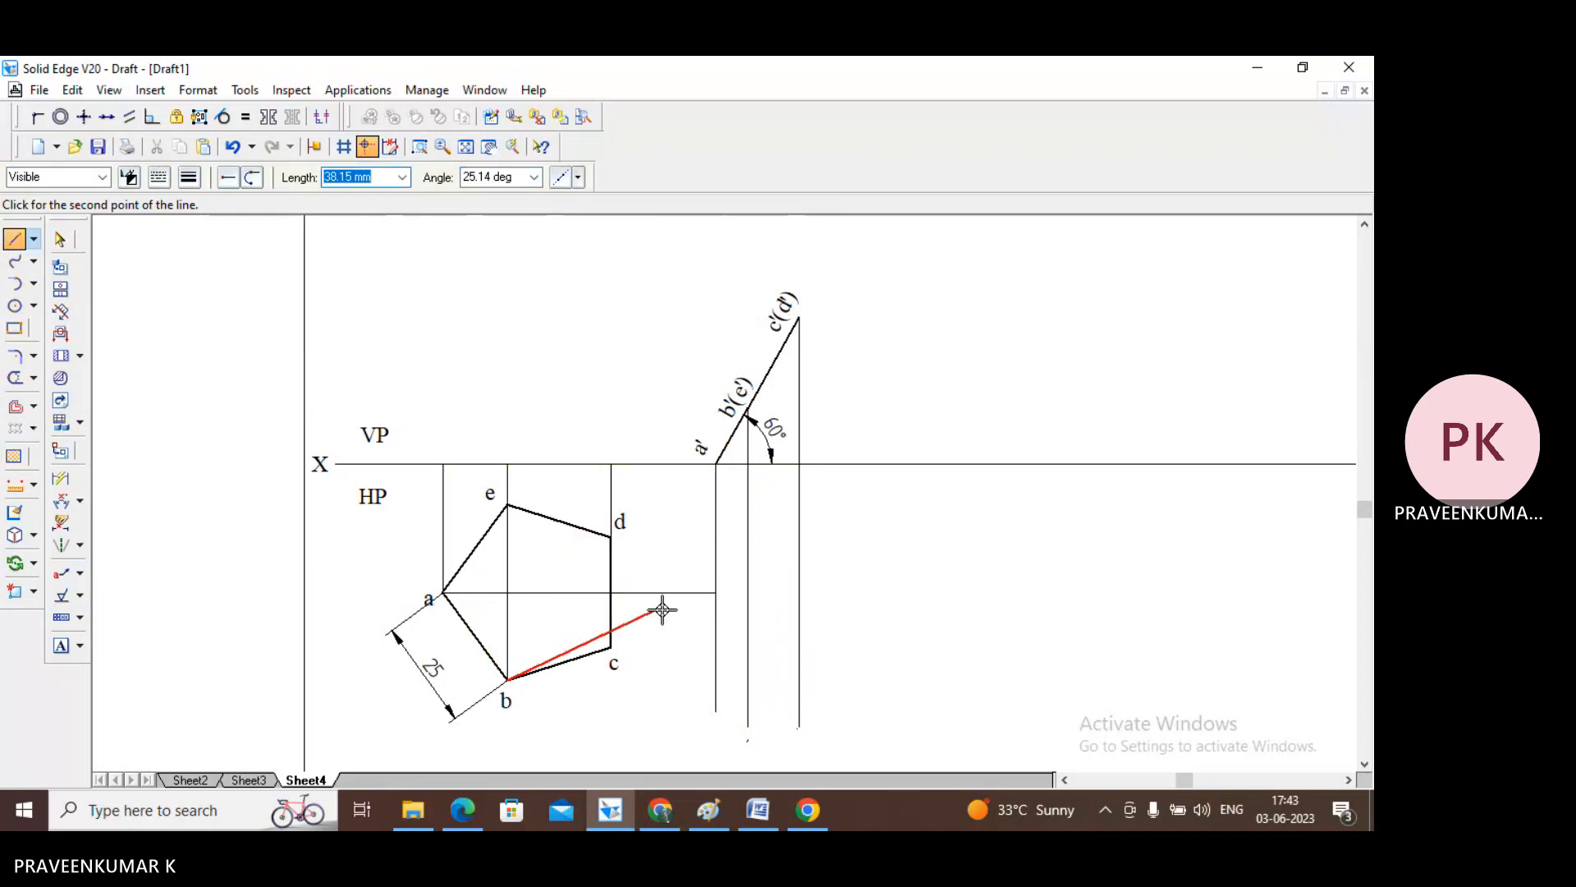
click(747, 680)
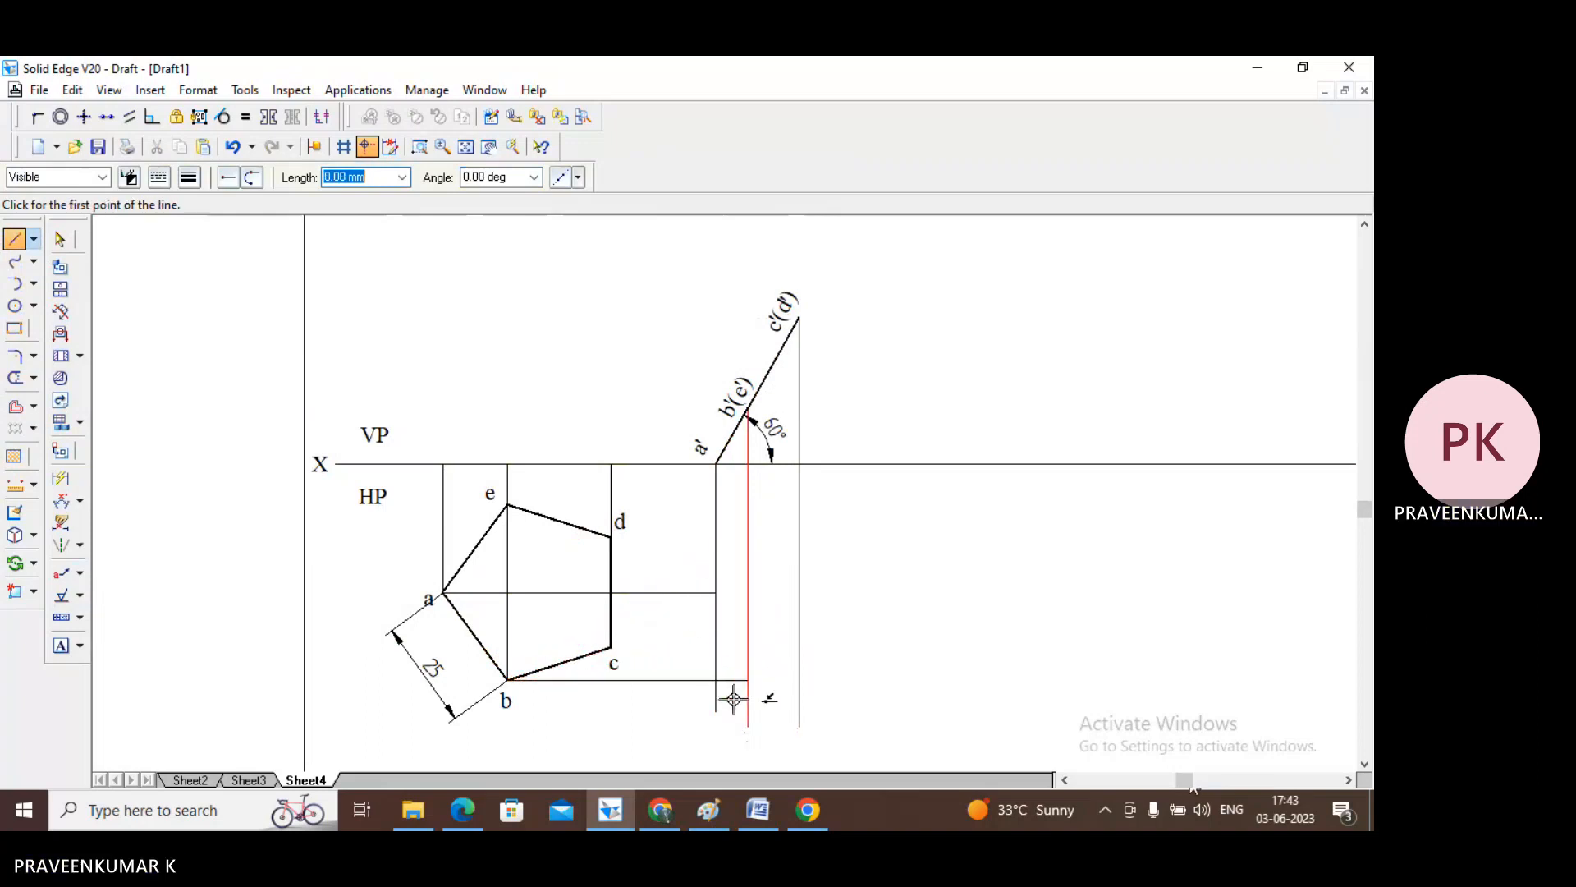
click(611, 648)
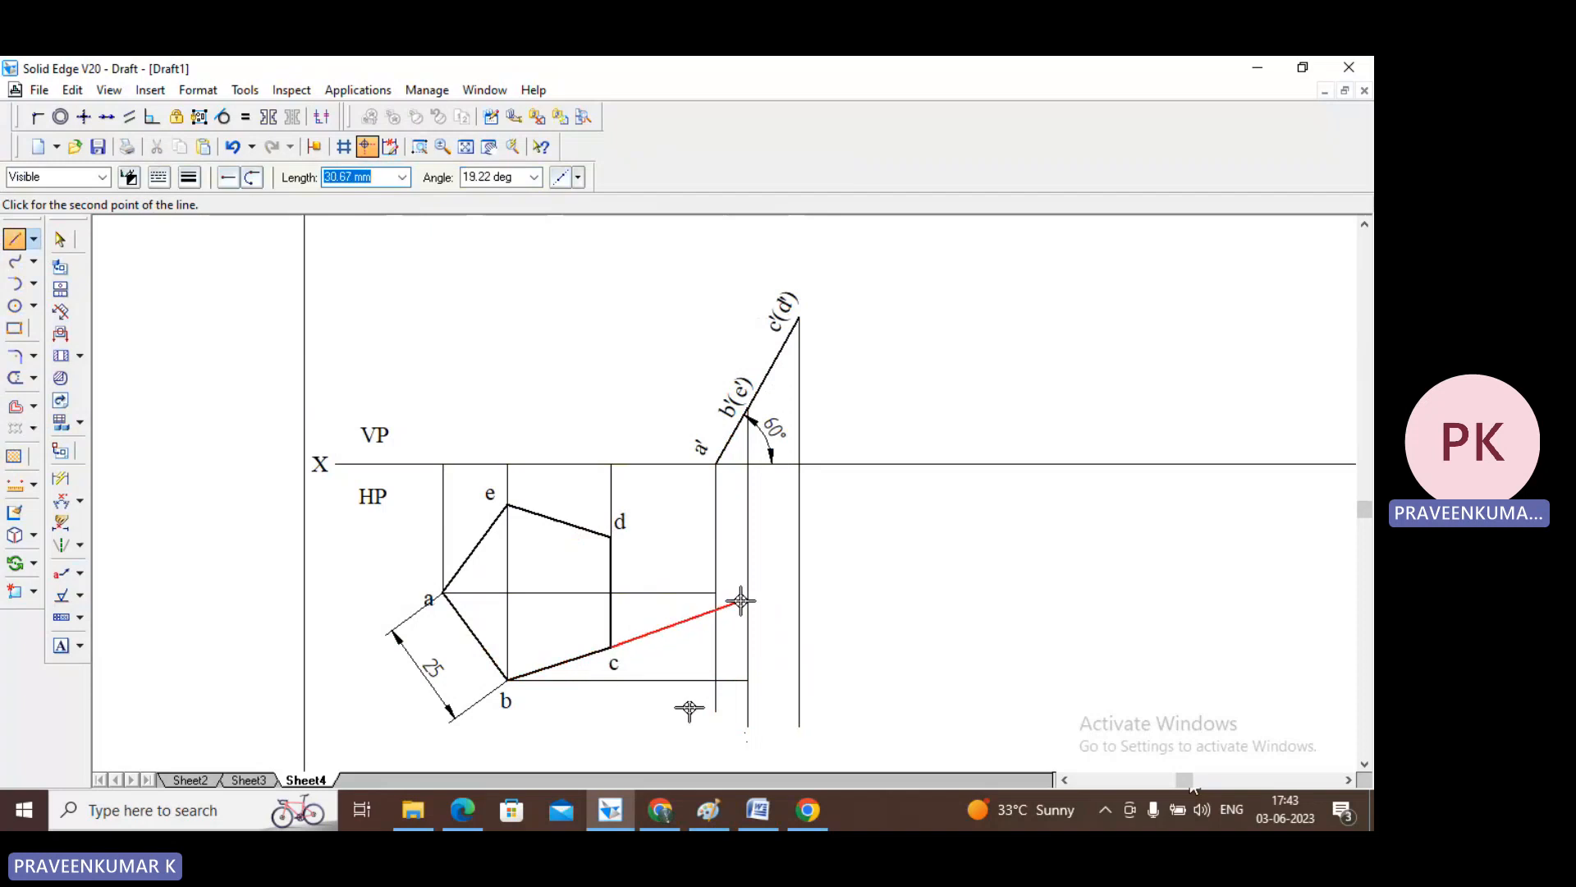
click(800, 648)
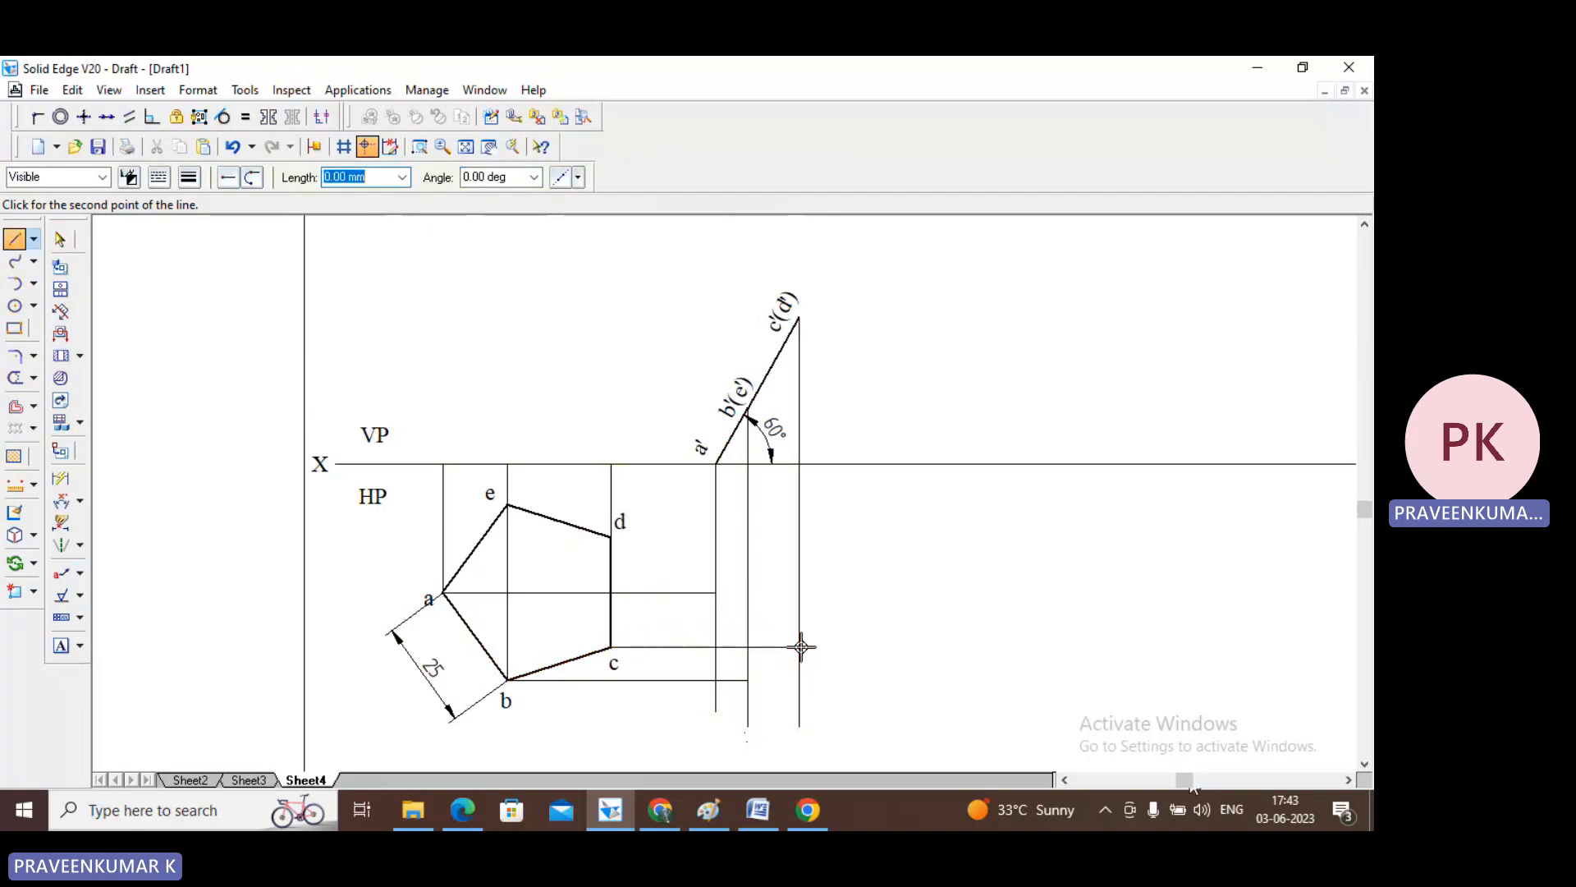
click(611, 537)
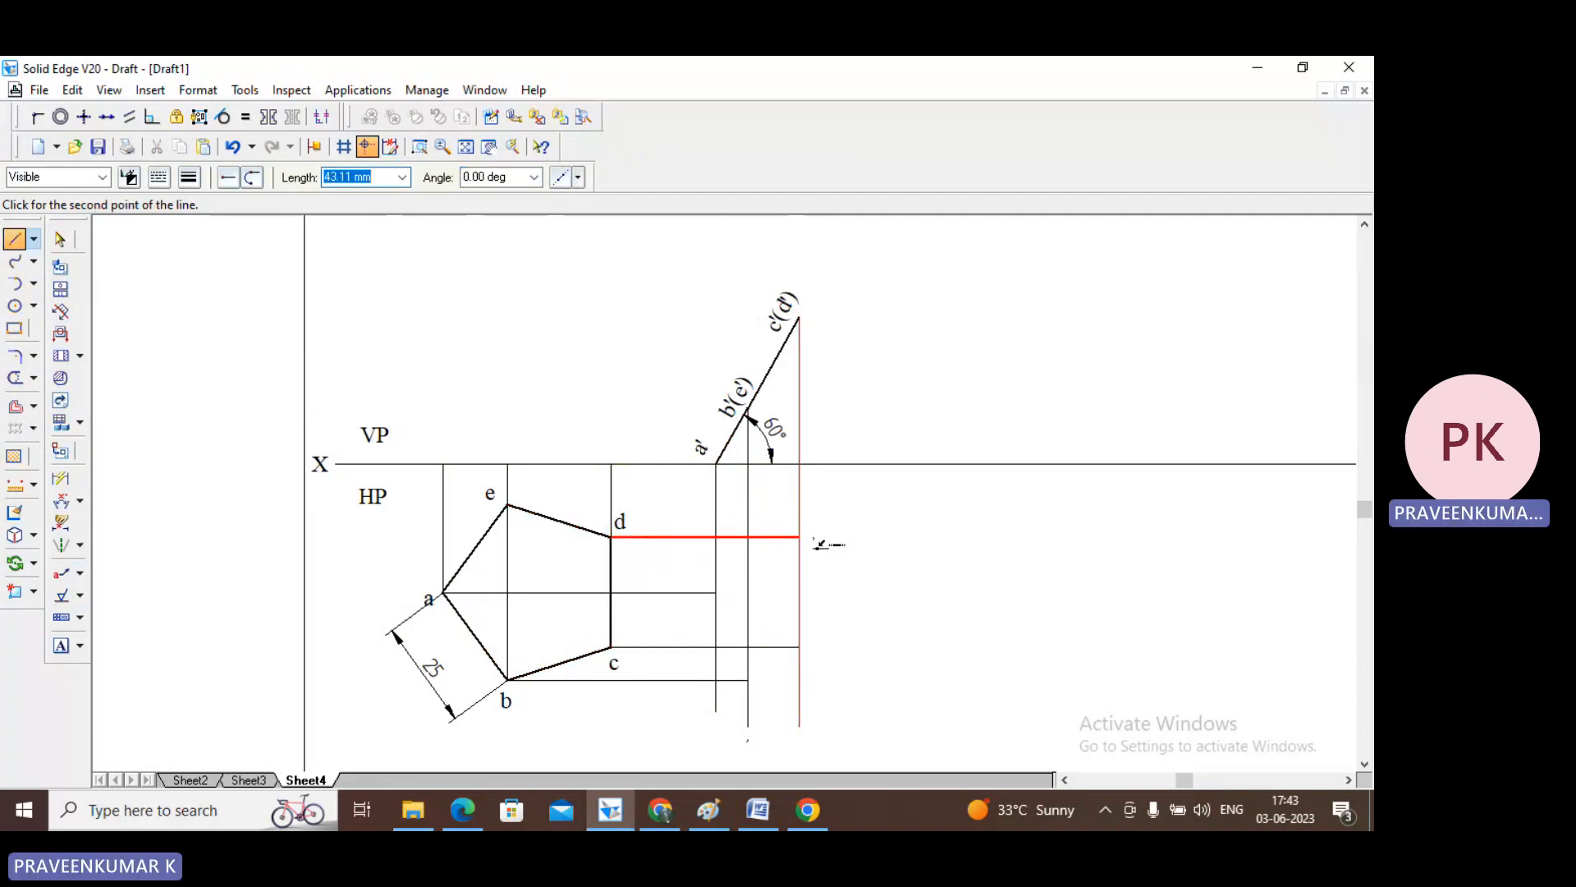
click(801, 537)
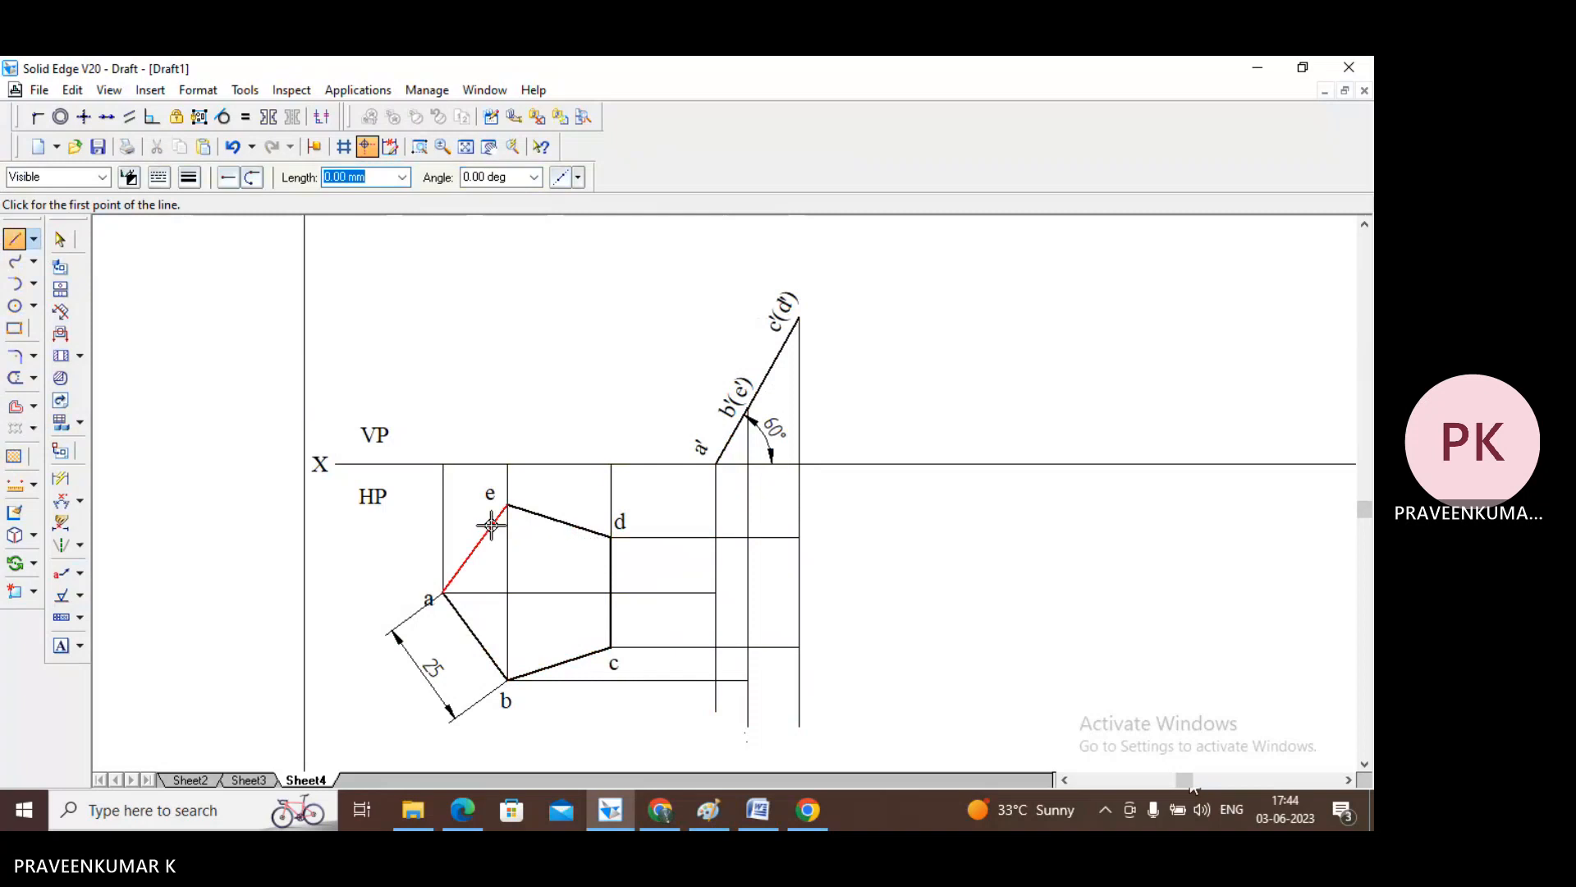
click(507, 504)
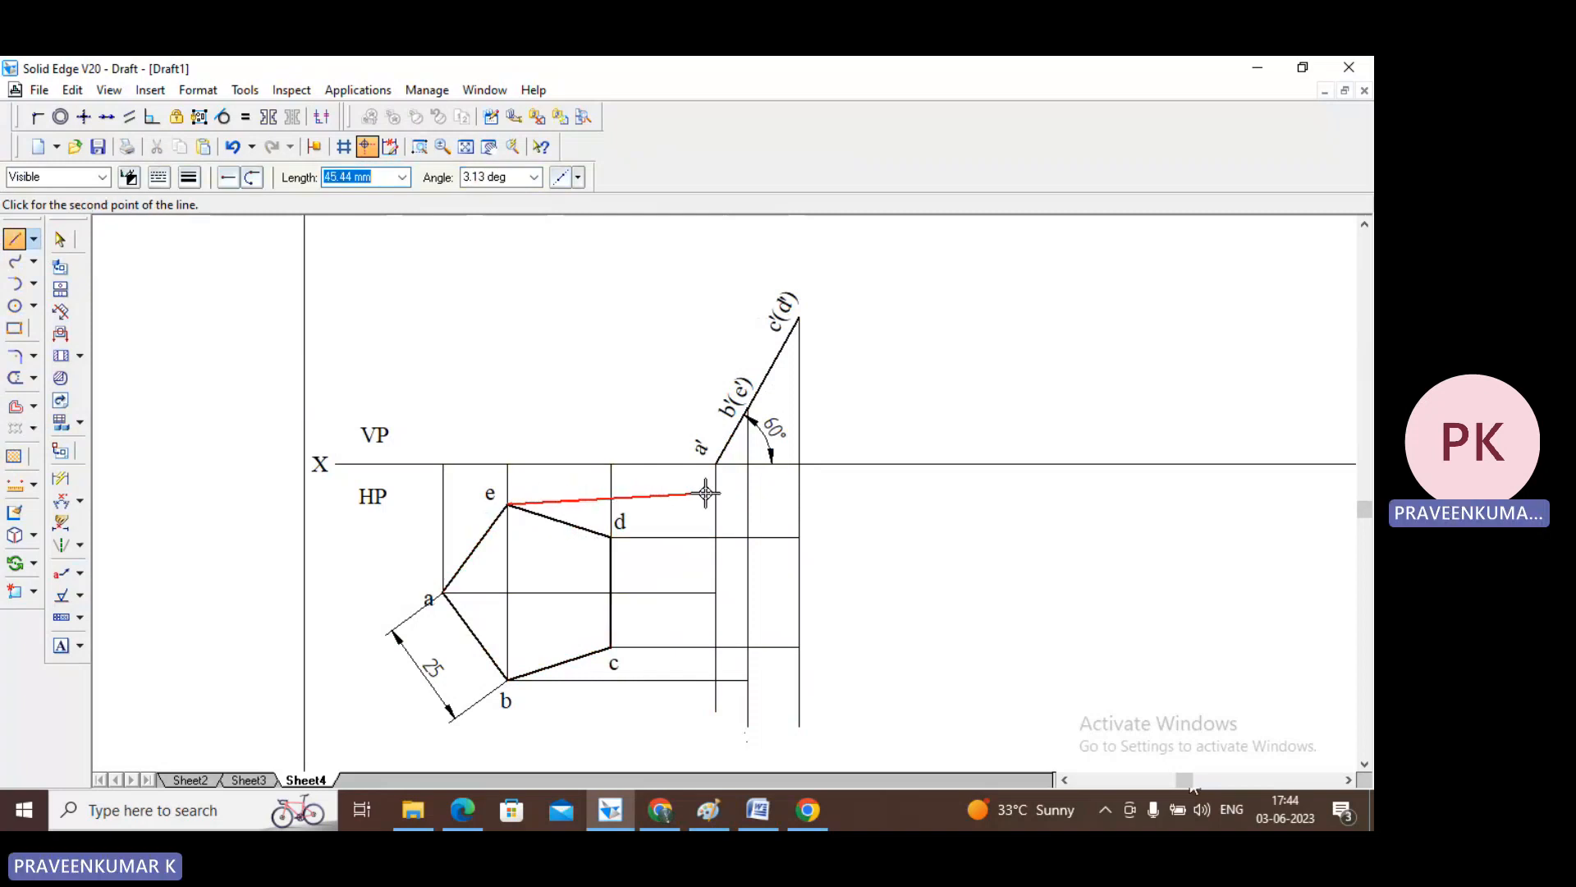
click(748, 504)
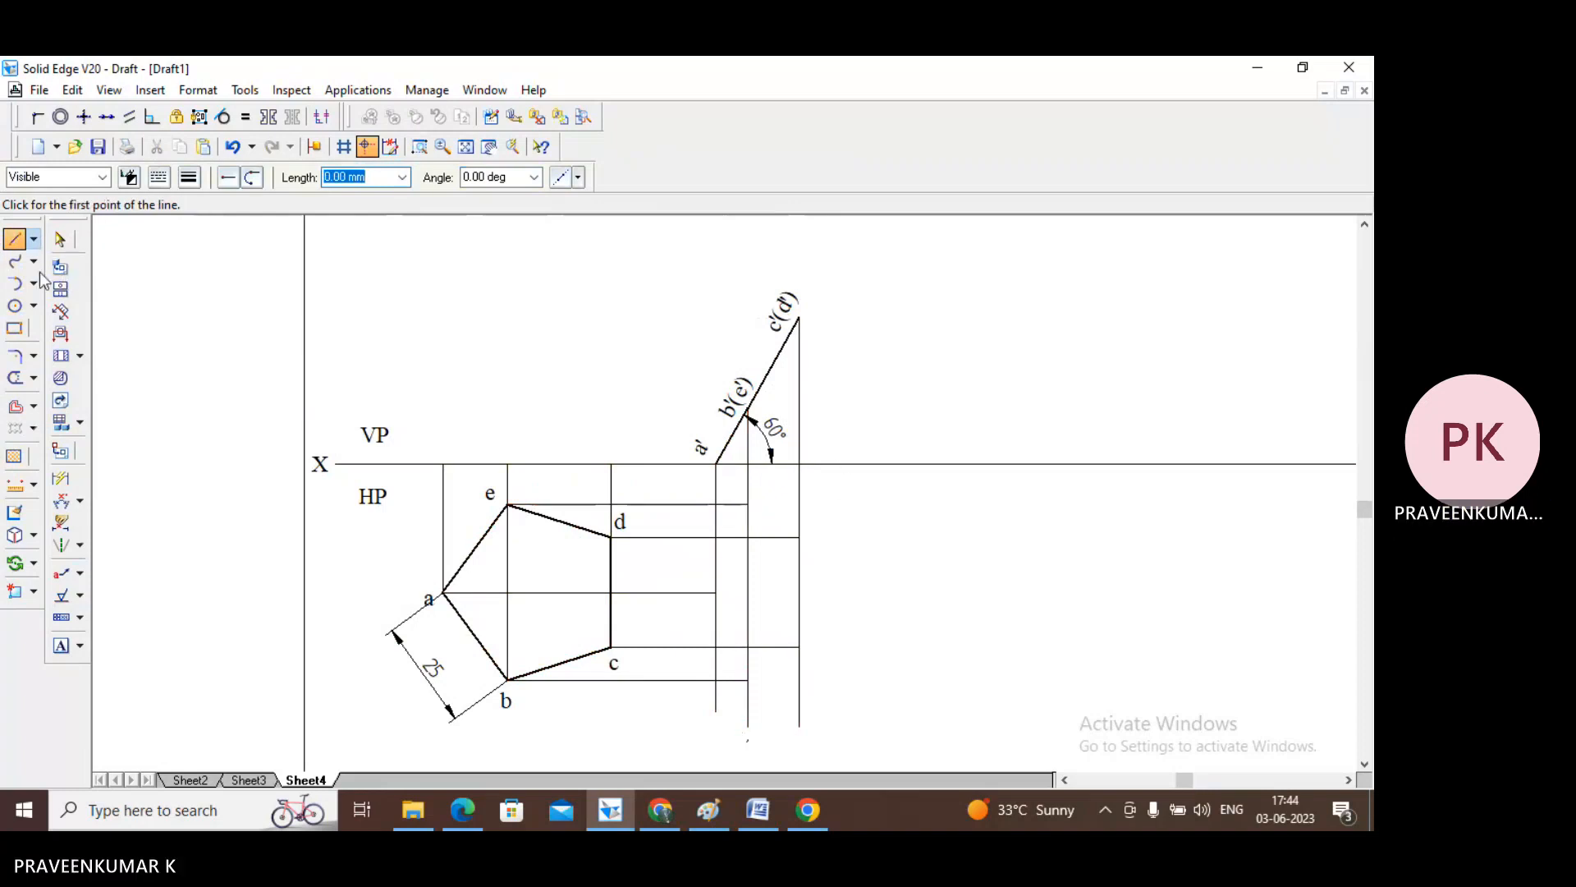
- Draw the tilted top view as a closed, thicker five-sided outline through the projector intersections of a, b, c, d and e
click(14, 240)
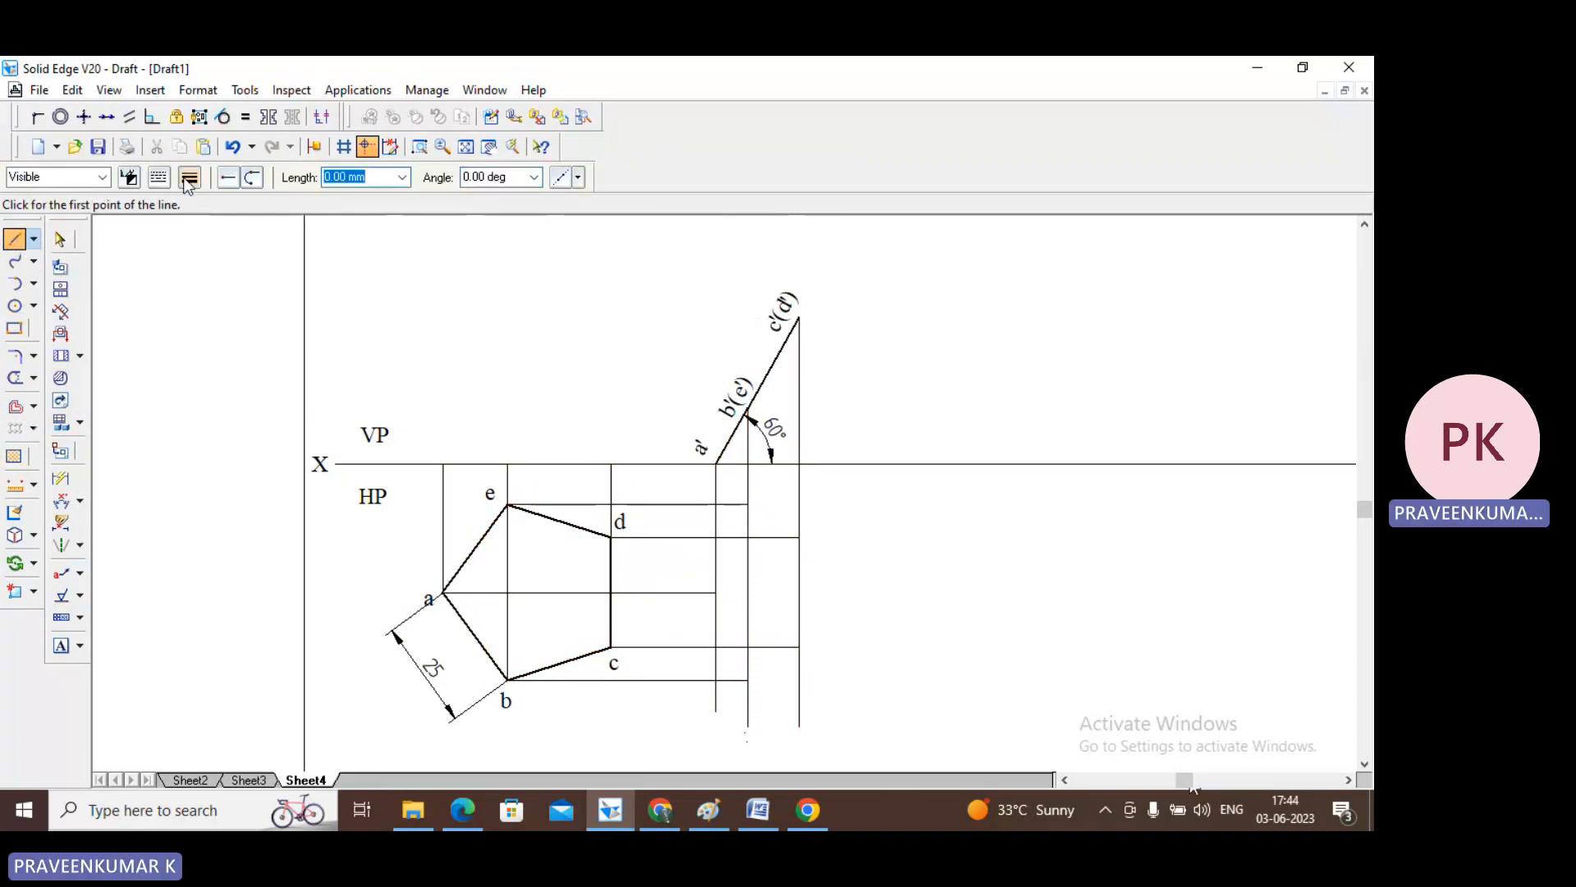
click(189, 178)
click(238, 252)
click(716, 592)
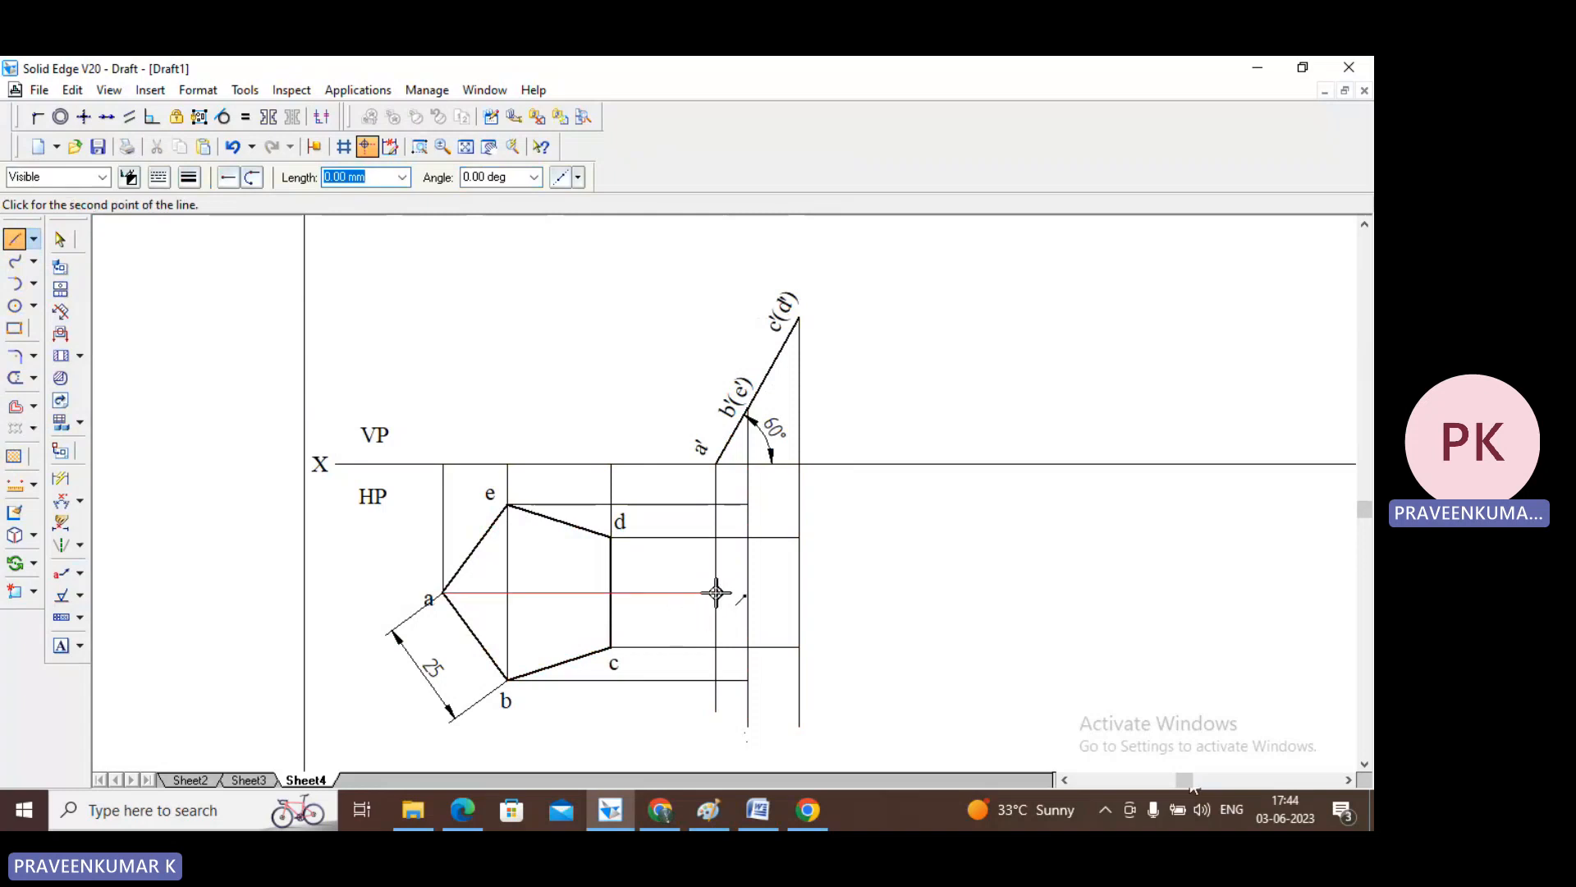
click(747, 680)
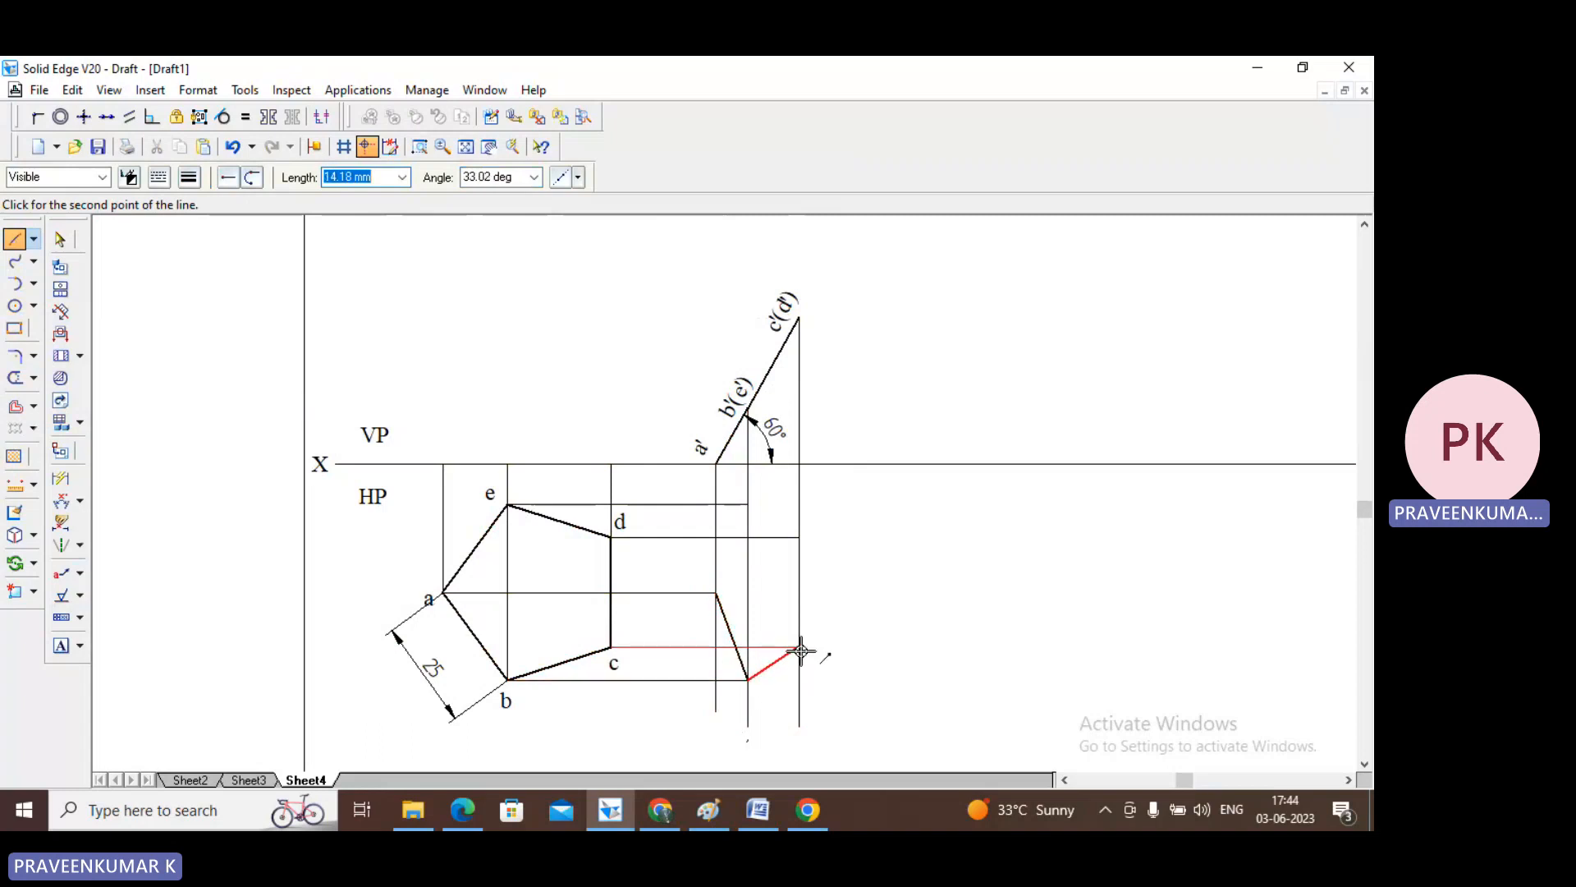
click(799, 647)
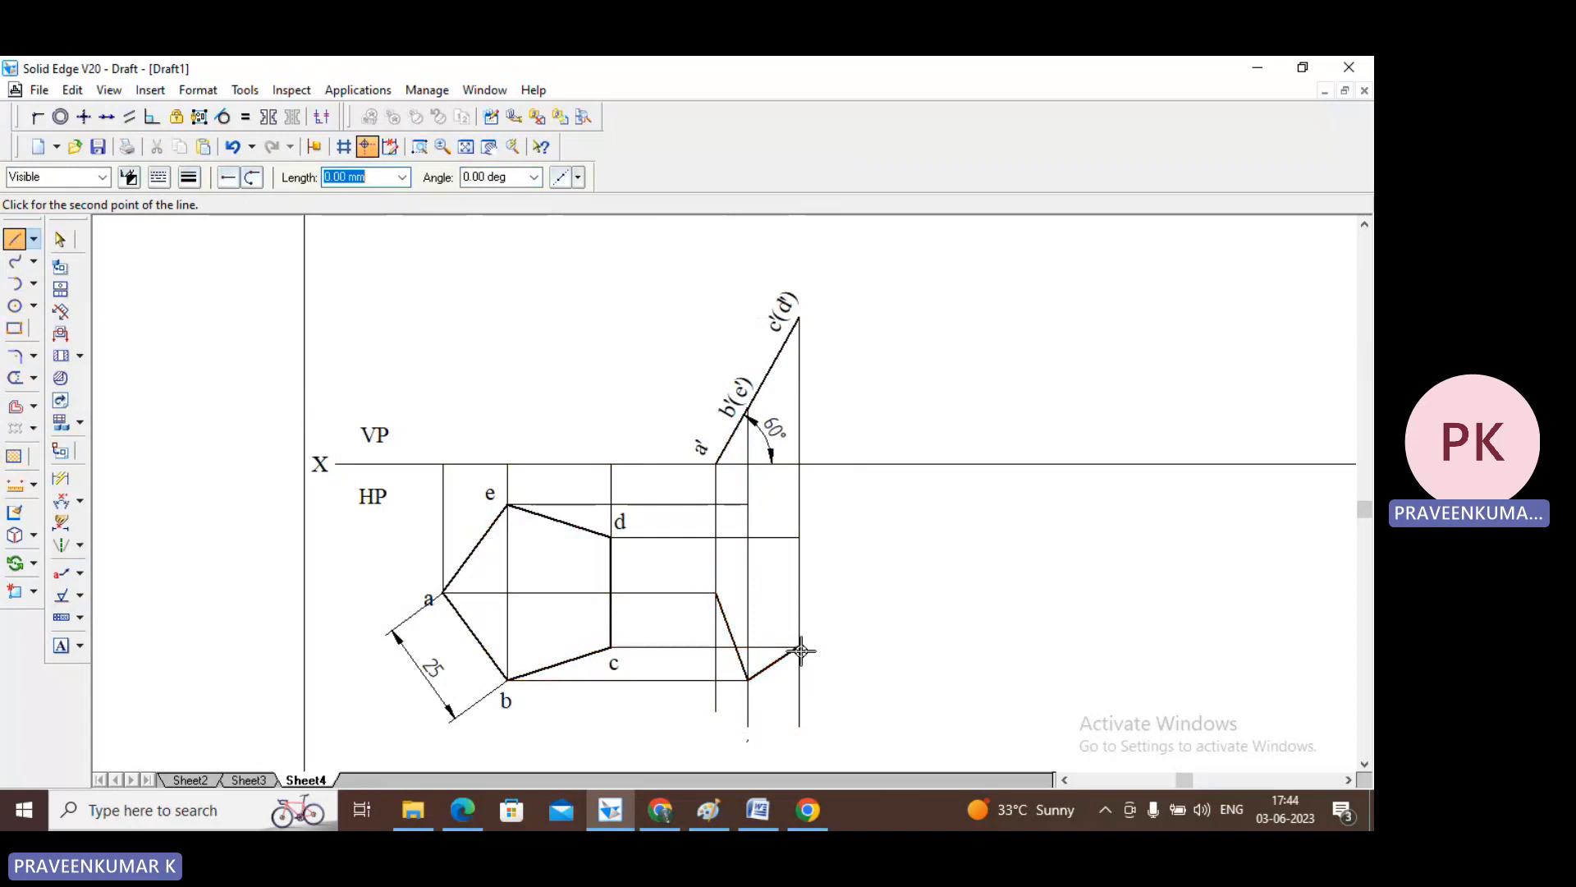
click(798, 537)
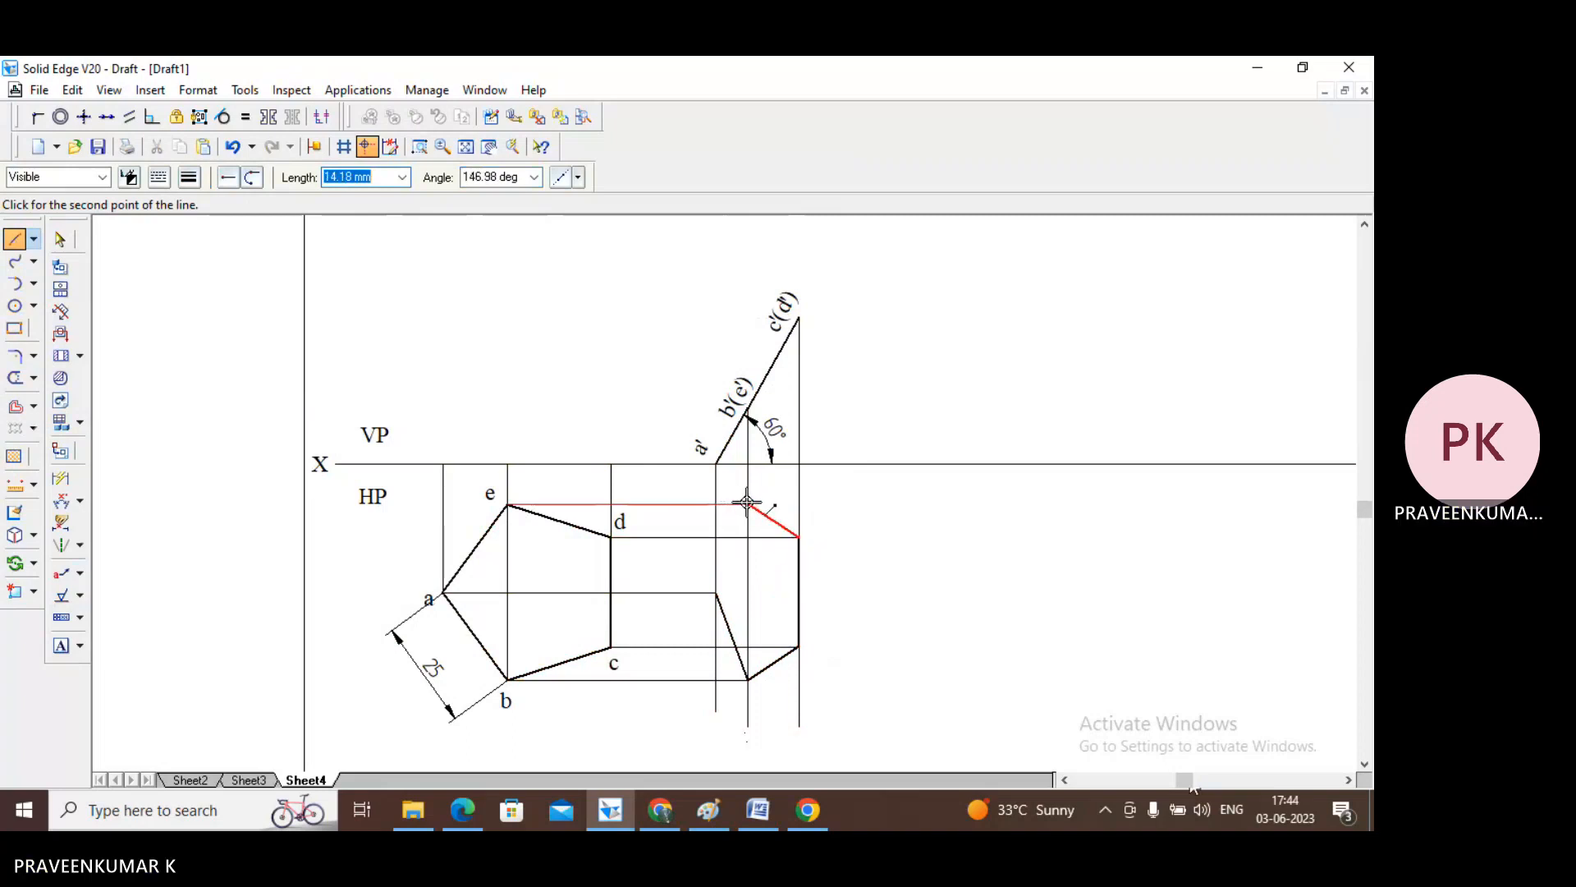
click(747, 502)
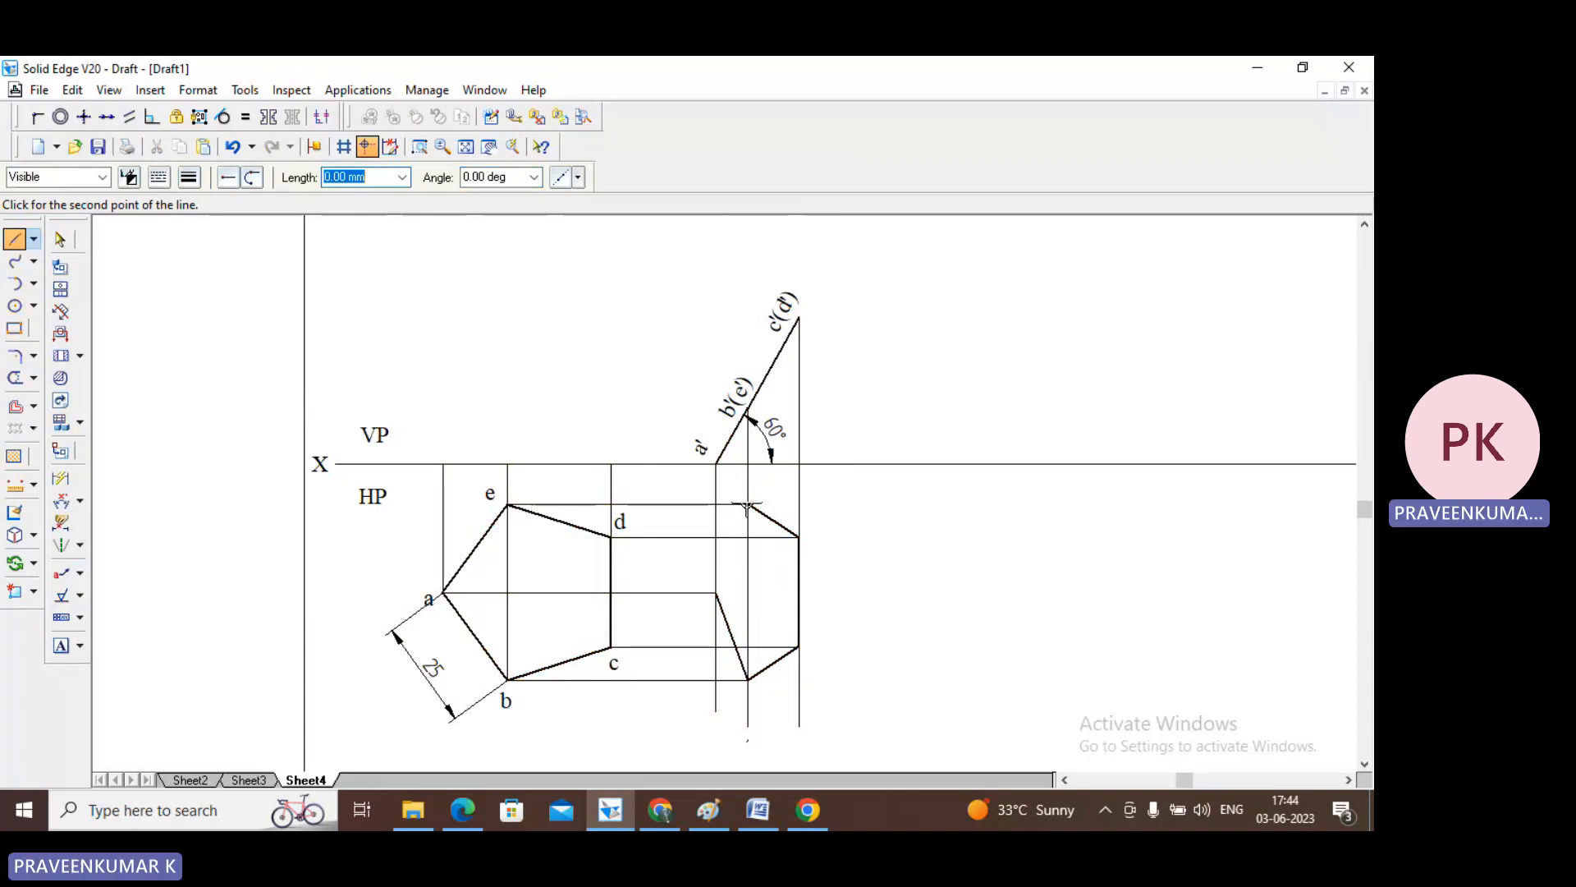
click(720, 593)
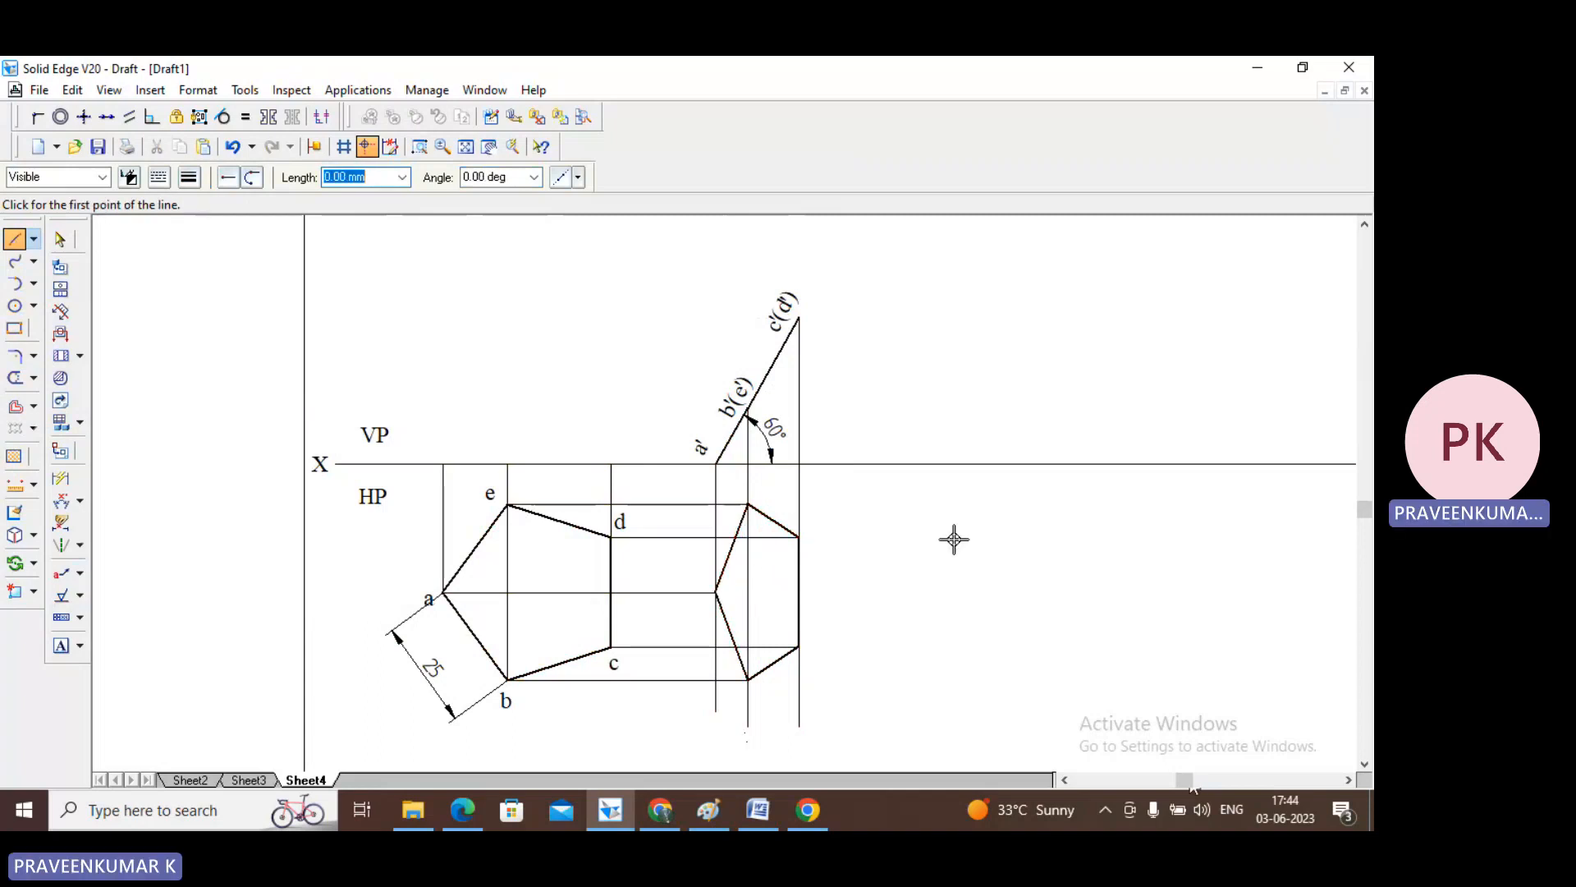
click(56, 239)
- Add five separate text labels a, b, c, d and e in the empty area beside the tilted top view
click(61, 645)
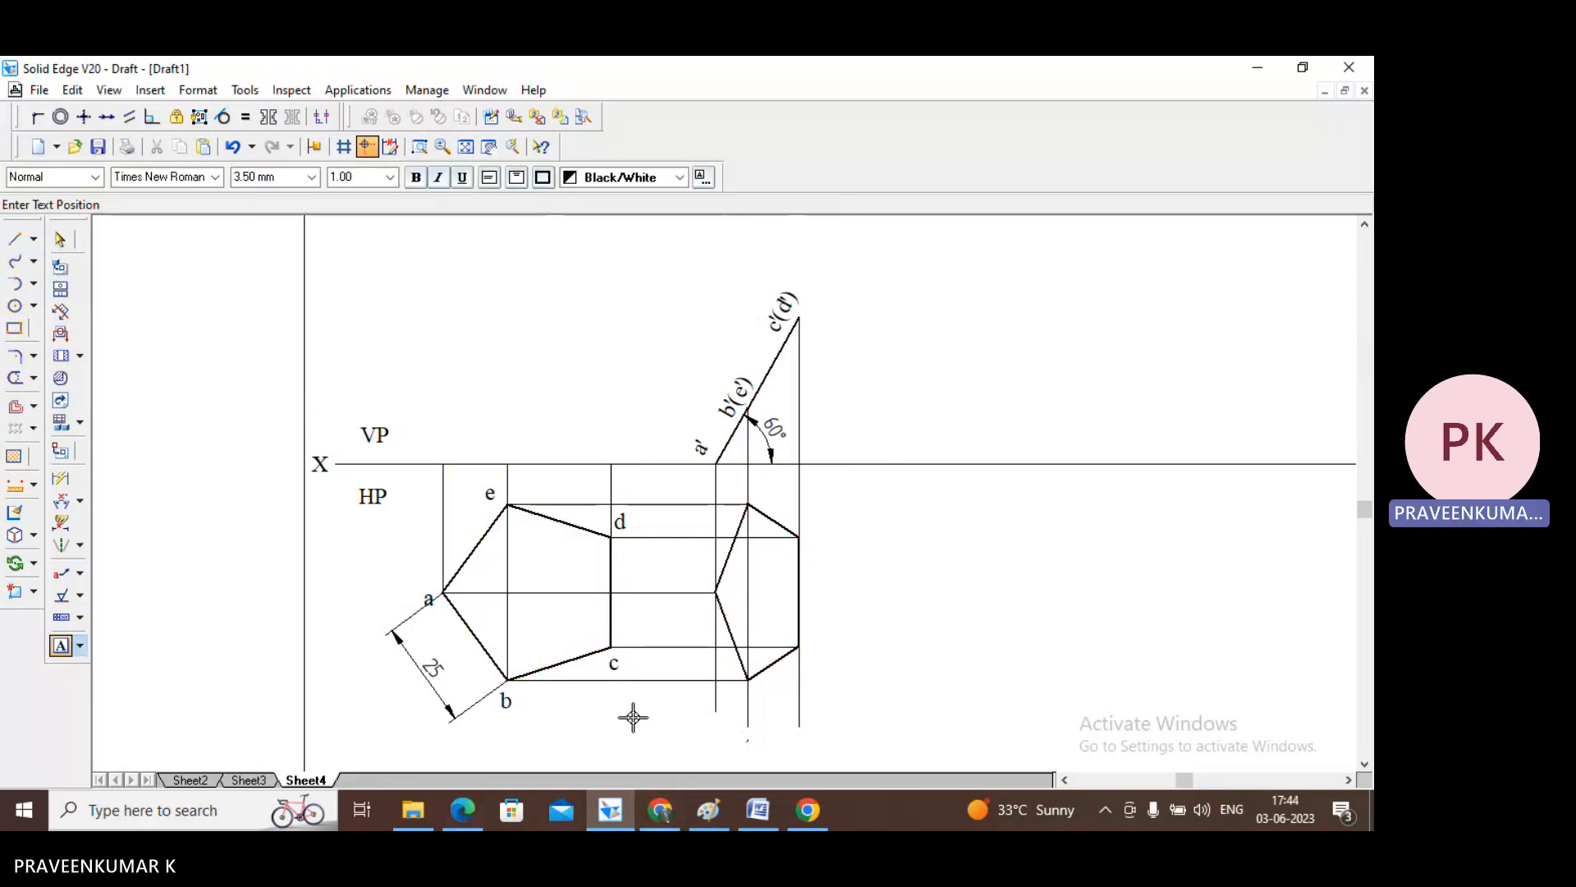
click(904, 628)
text(a)
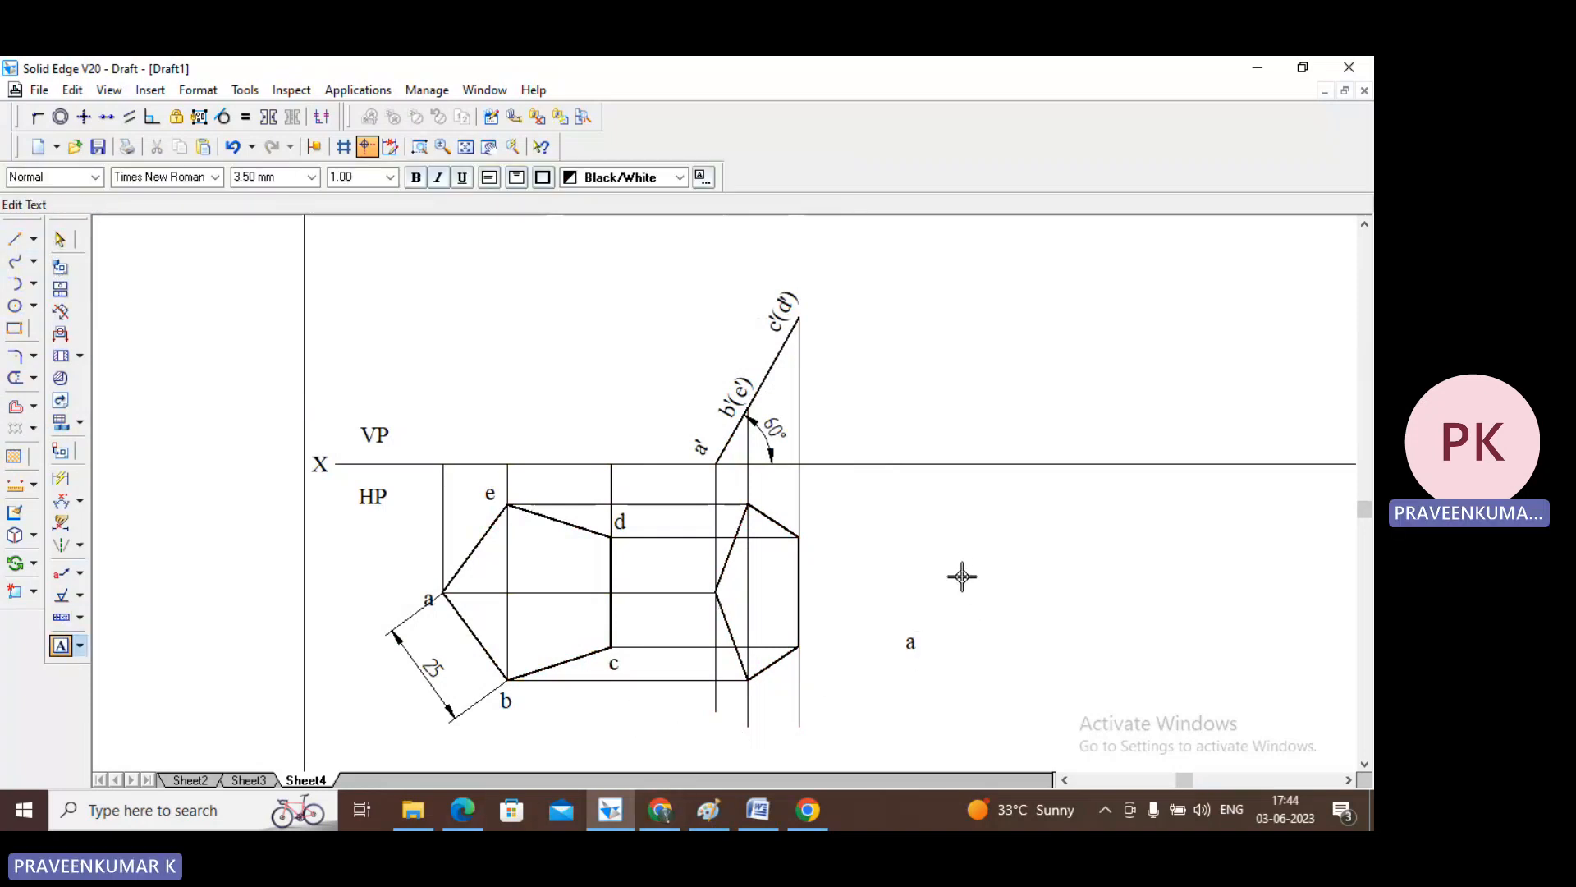
click(961, 579)
text(b)
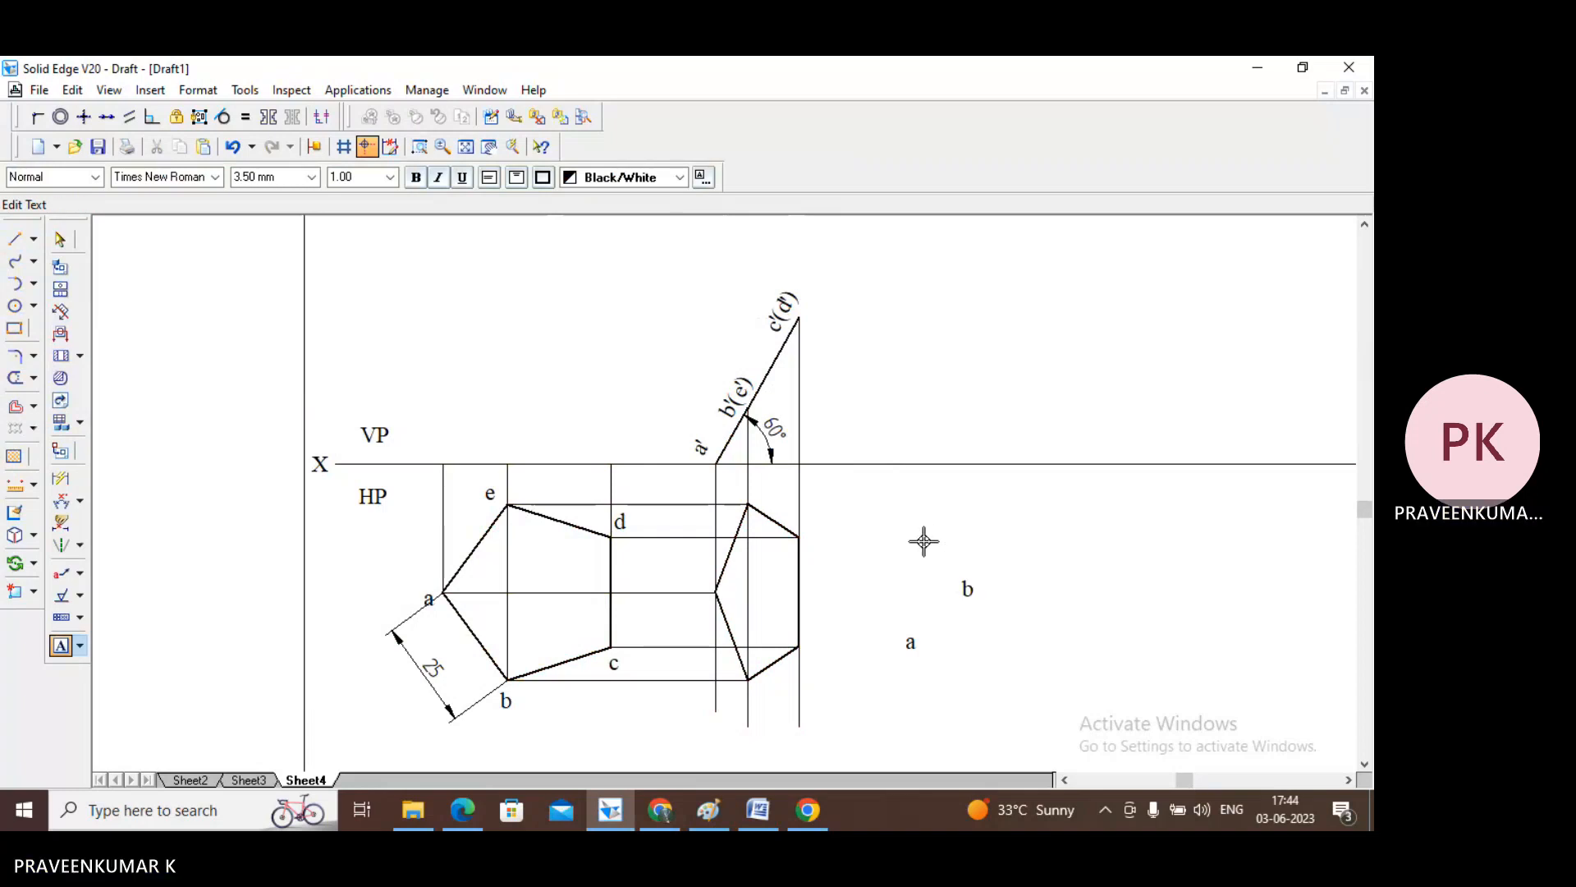
text(c)
click(866, 545)
text(d)
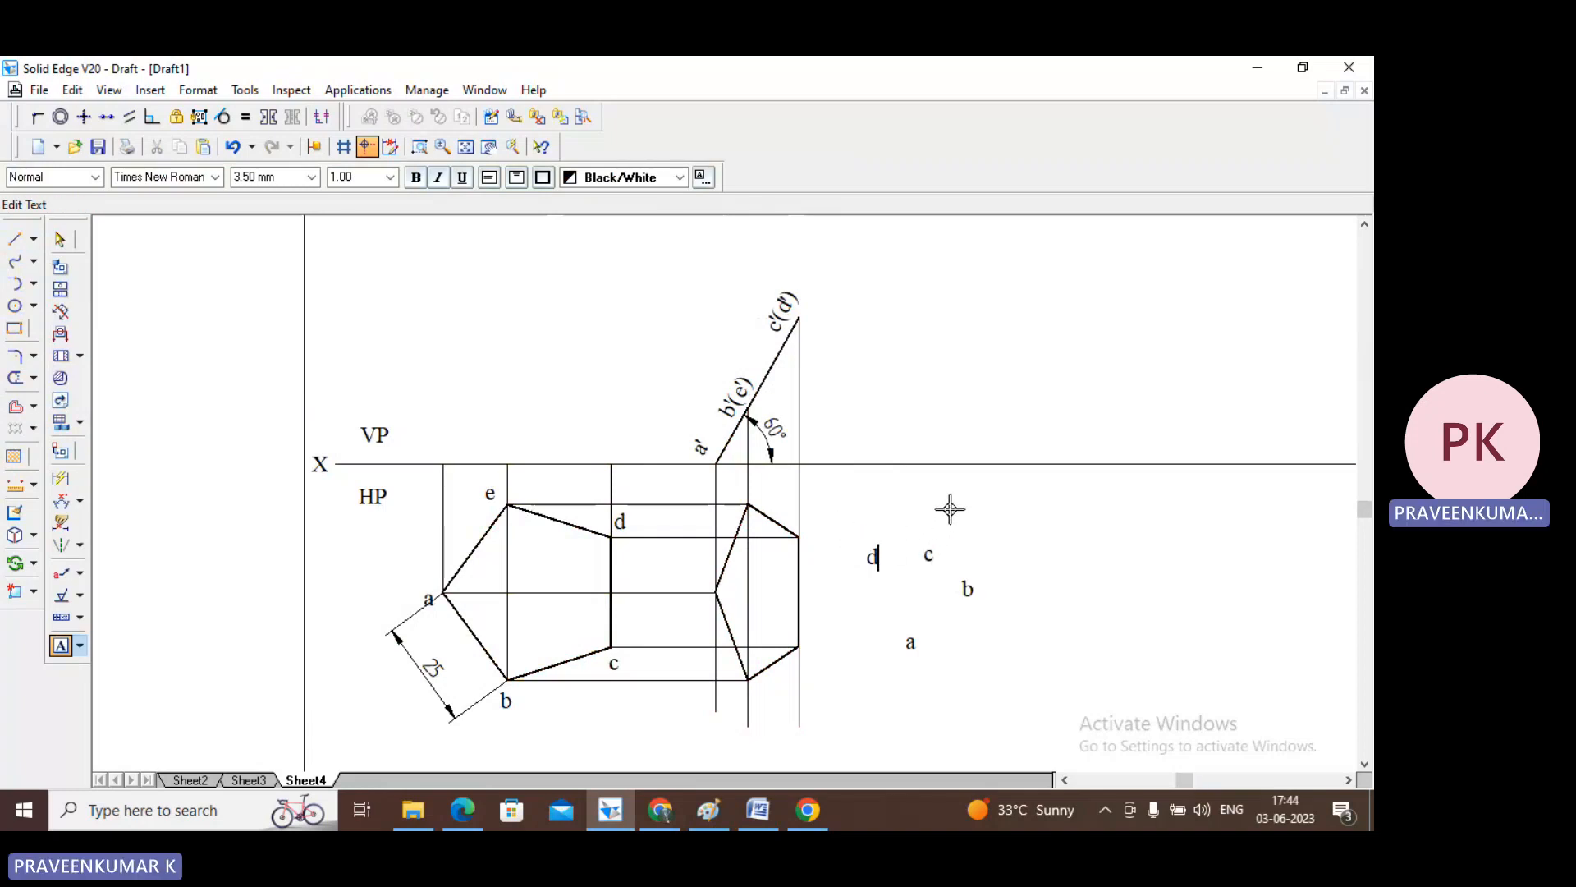
click(949, 509)
text(e)
key(Escape)
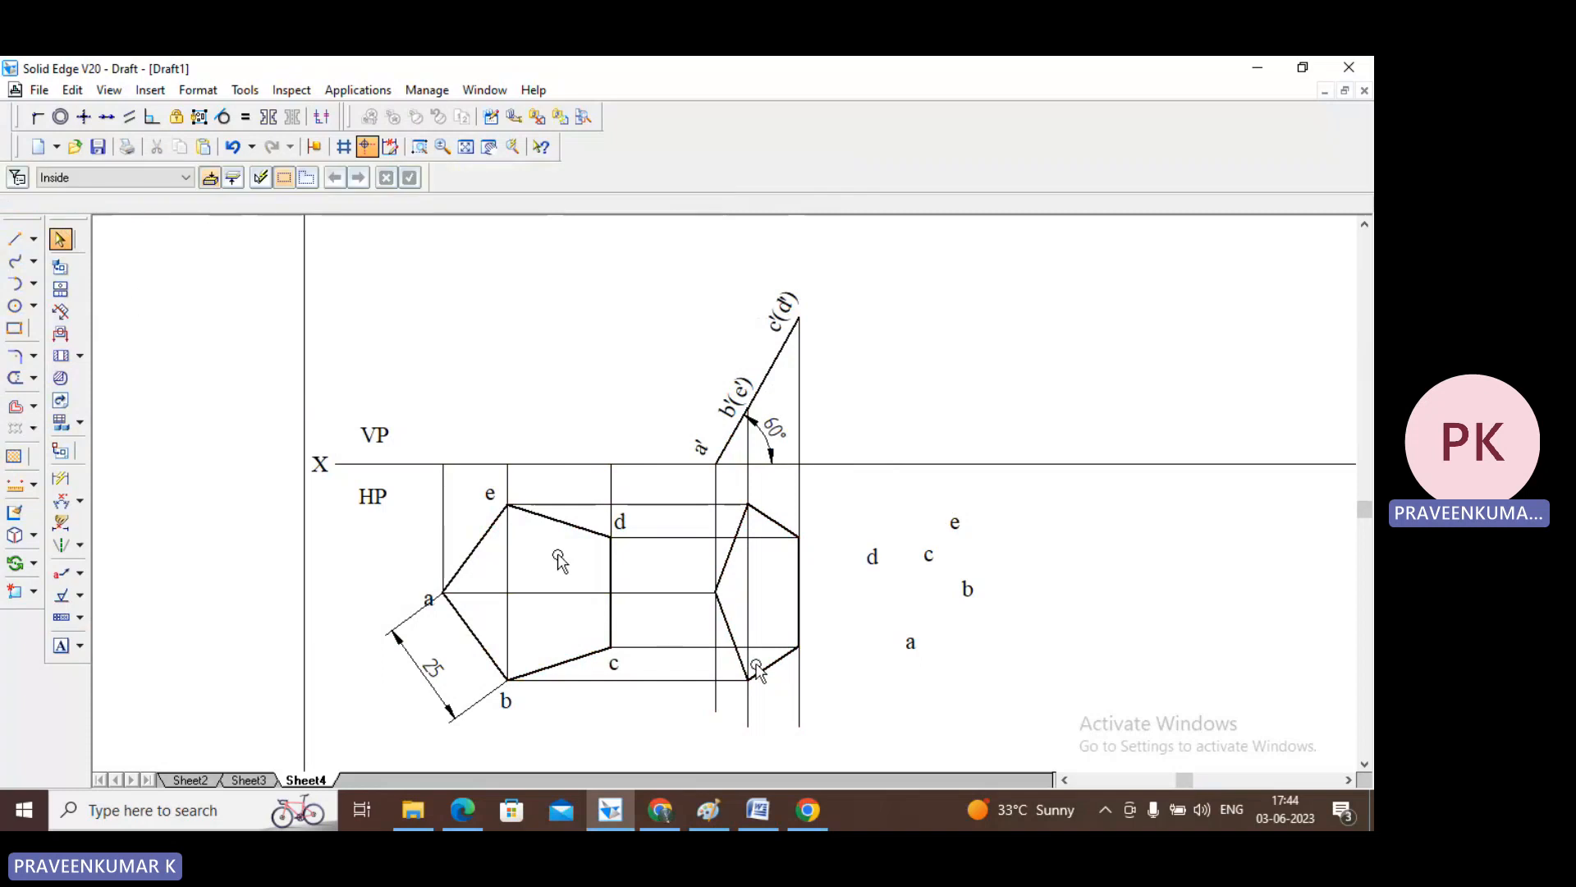
- Move the new labels a, b, c, d and e next to their matching corners of the tilted top view
drag(893, 647, 704, 603)
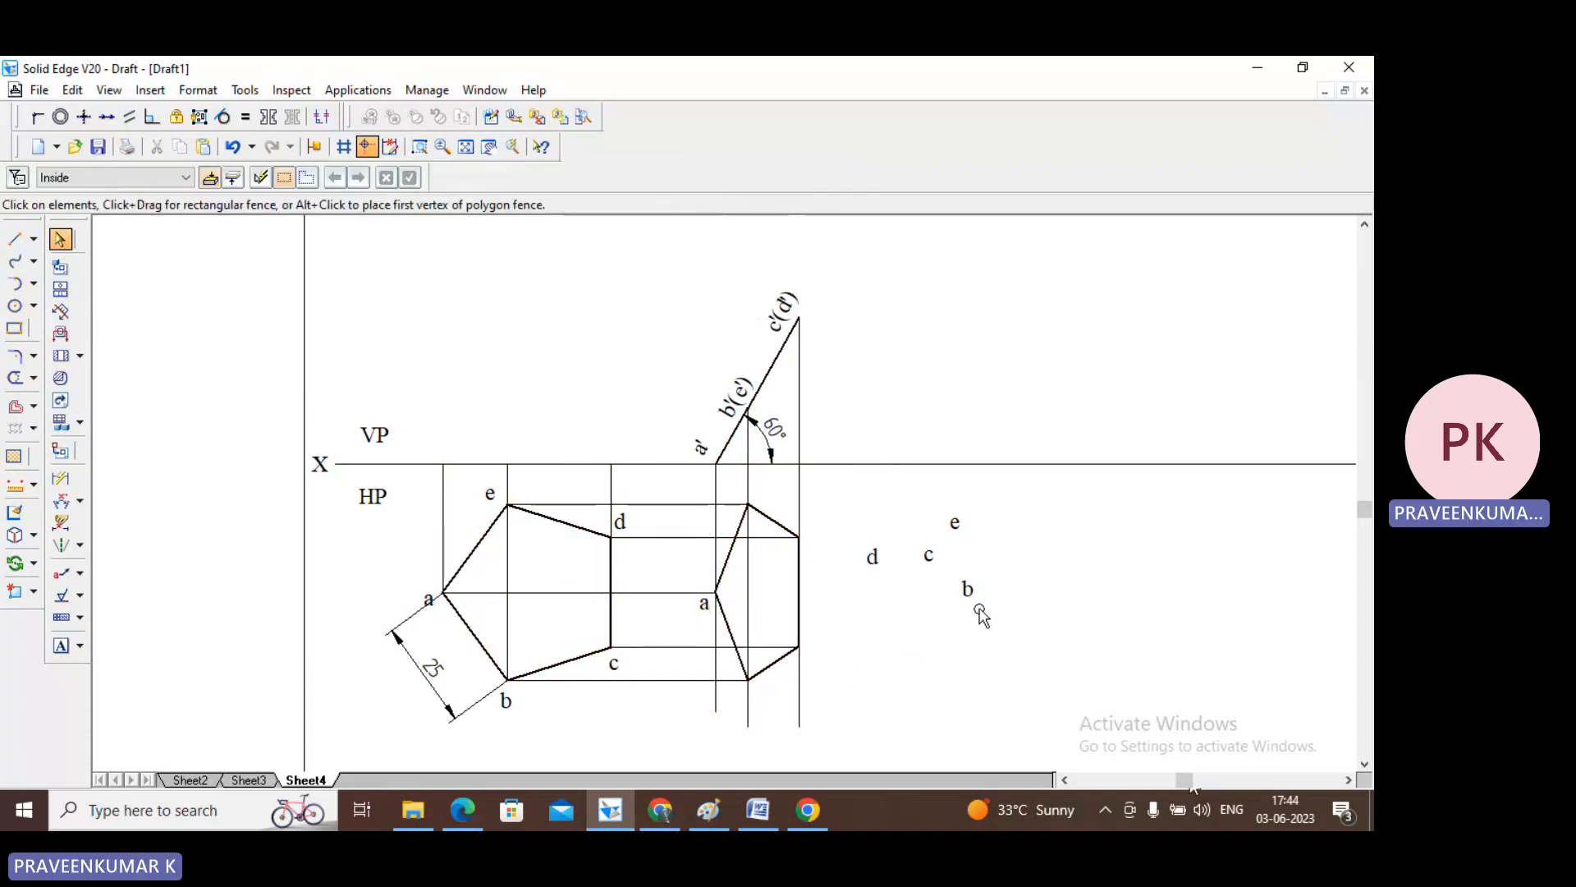
drag(969, 591, 742, 700)
drag(931, 558, 807, 666)
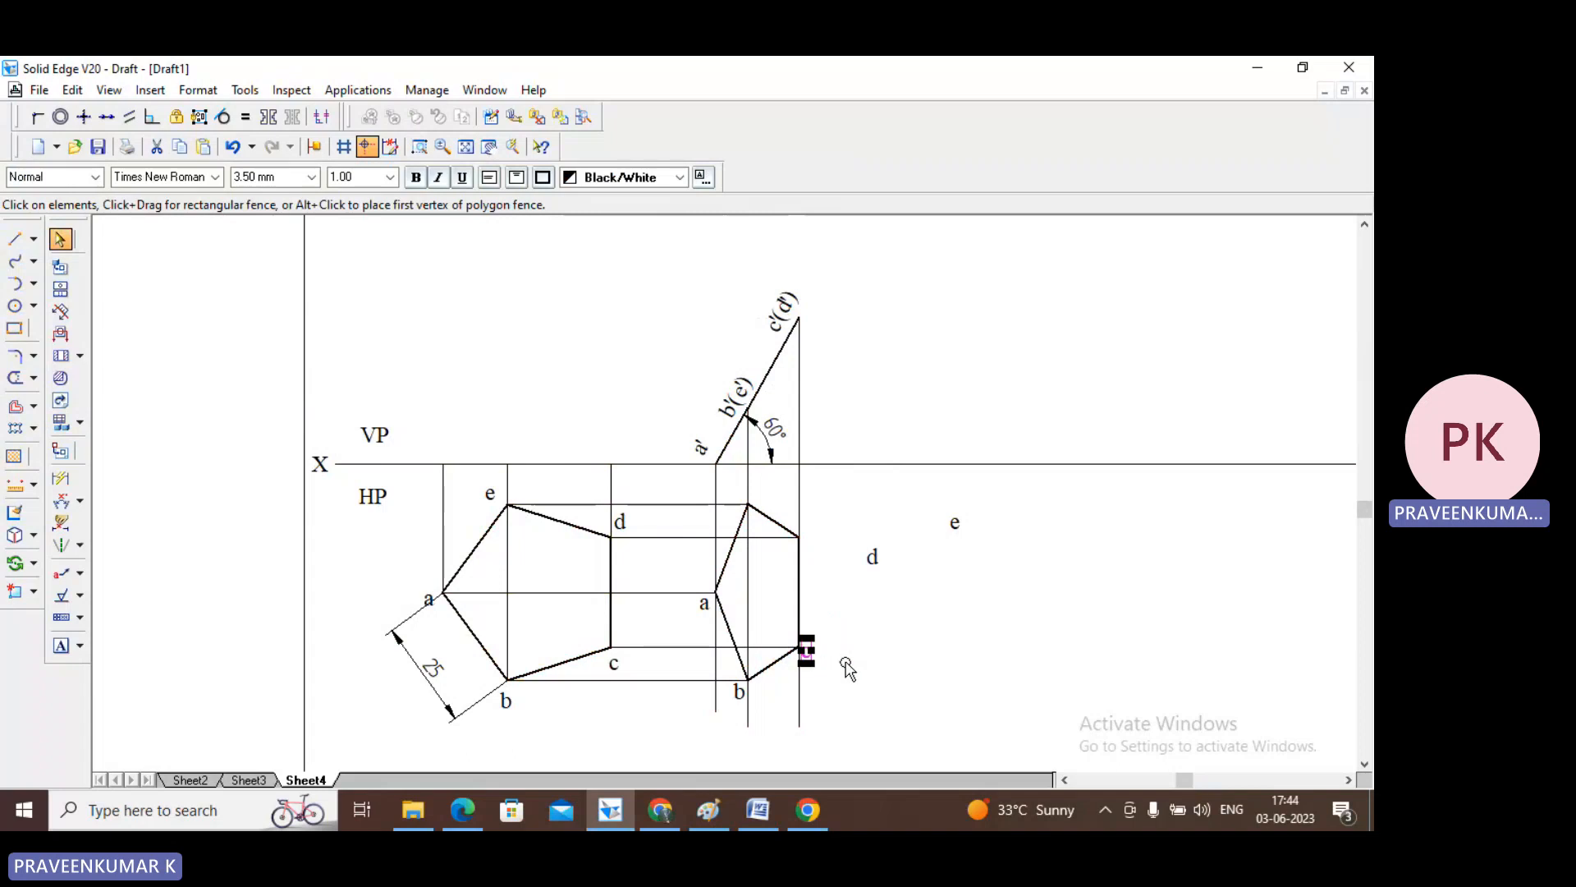
drag(872, 562, 806, 550)
drag(955, 526, 743, 501)
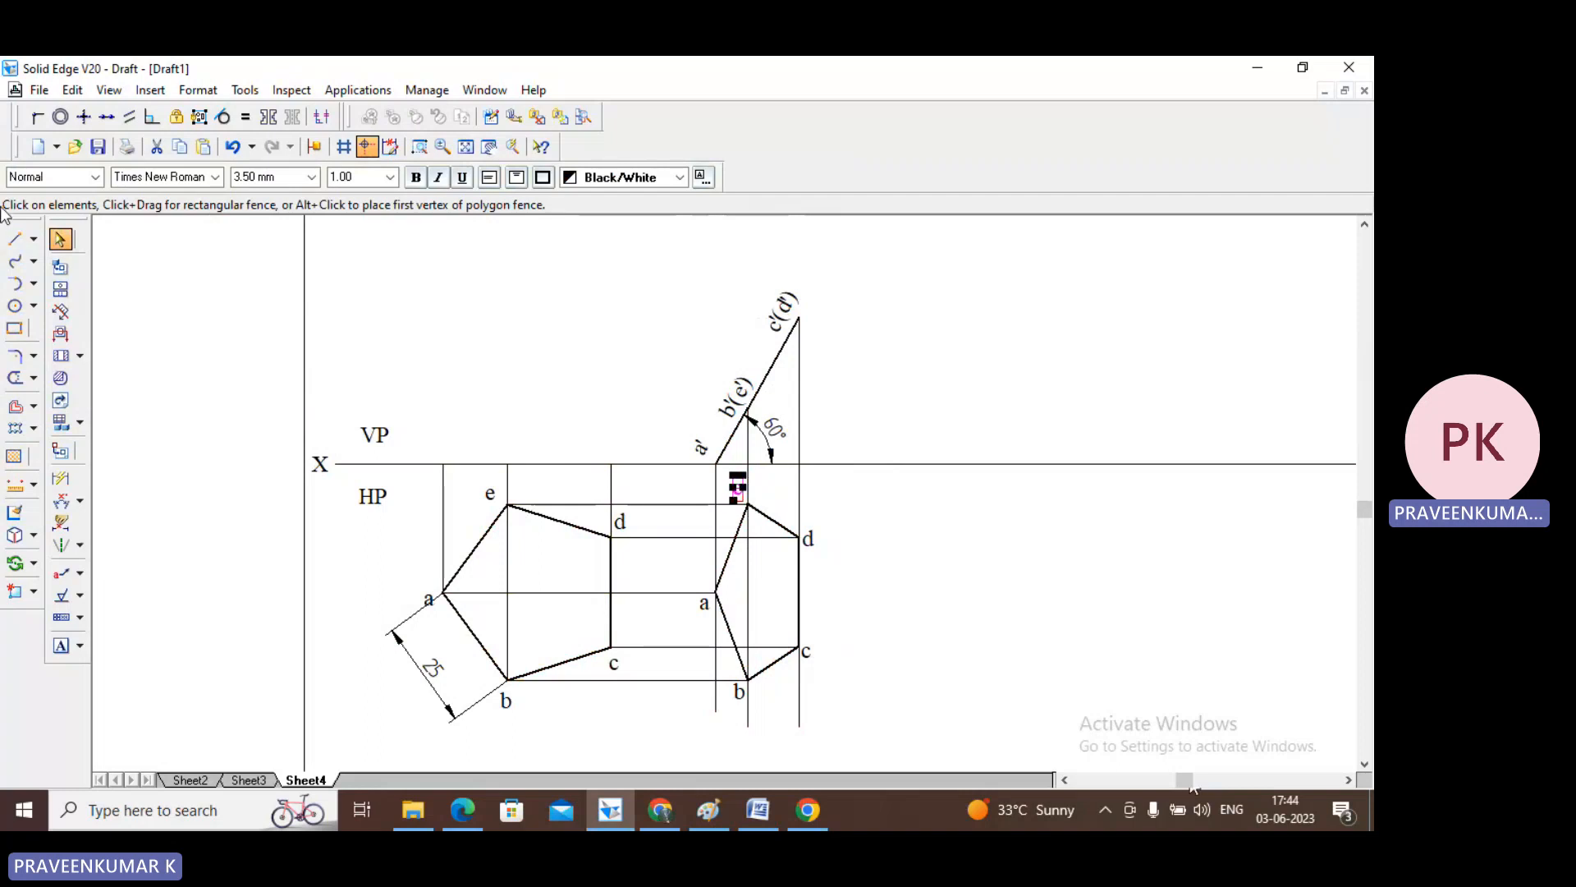
- Trim the vertical projectors of a', b'(e') and c'(d') where they extend below corners a, b and c of the tilted top view
click(15, 378)
drag(704, 697, 816, 710)
drag(711, 662, 704, 616)
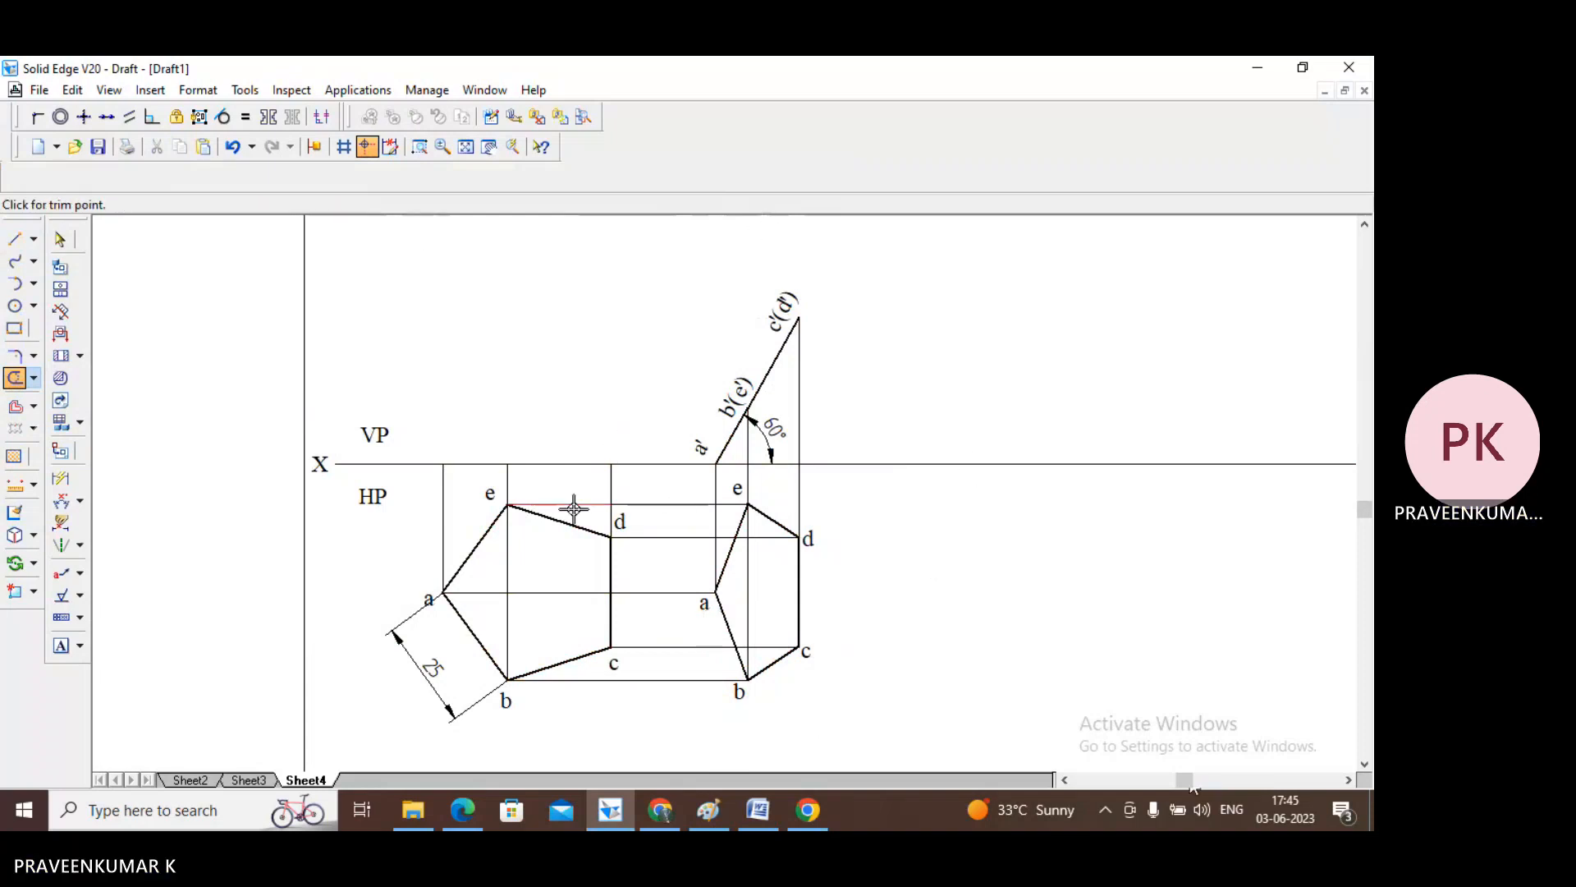
click(60, 239)
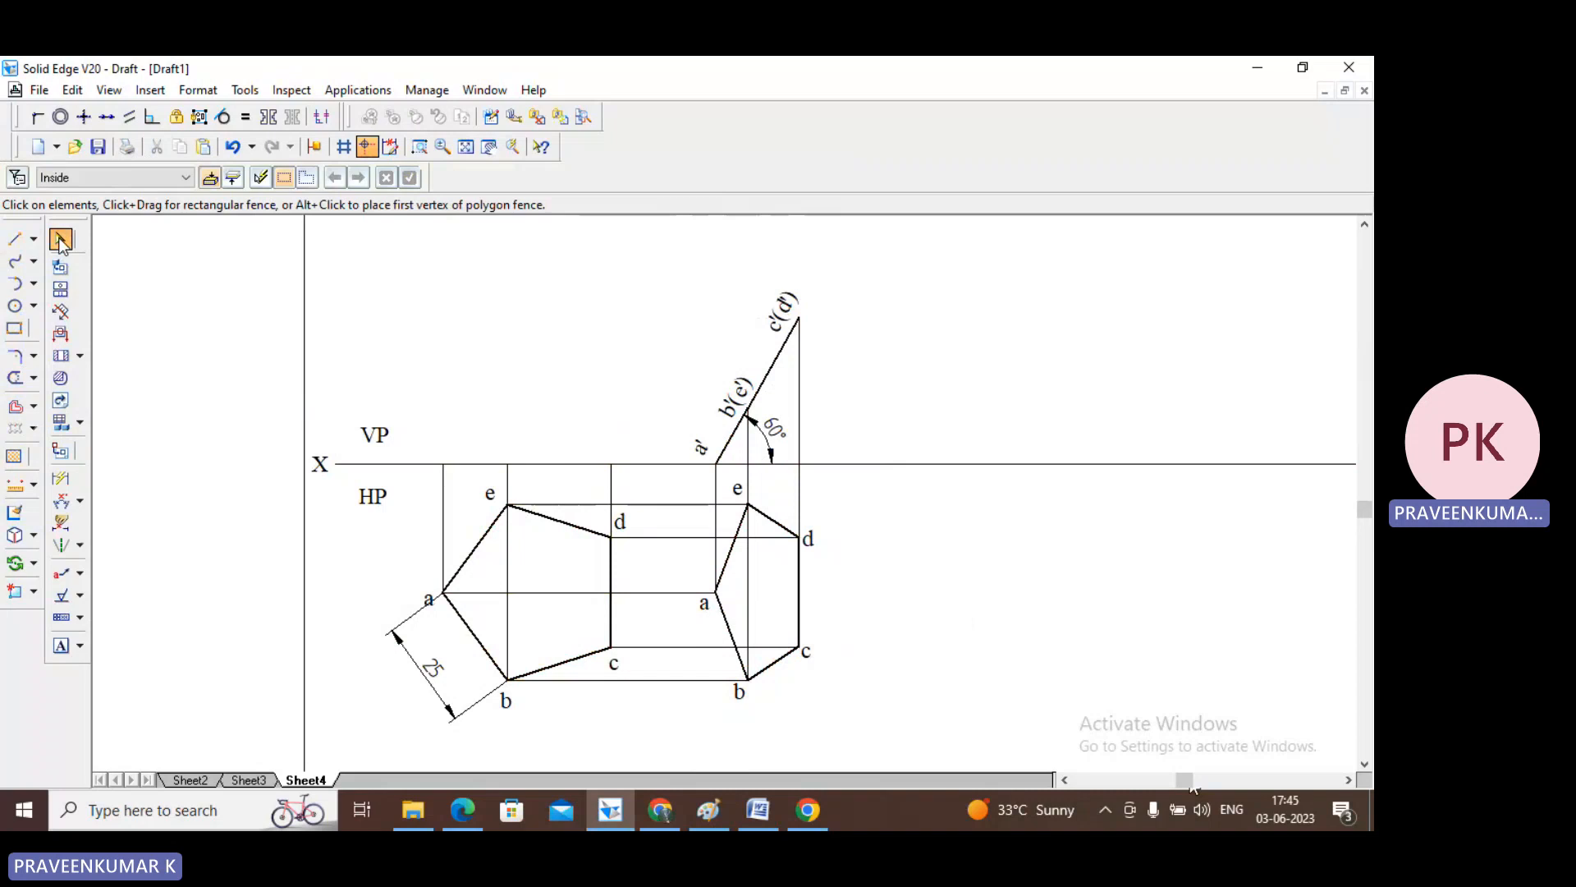
- Draw the first front view as a thick line along XY from the projector of corner a to the projector of edge cd
click(465, 147)
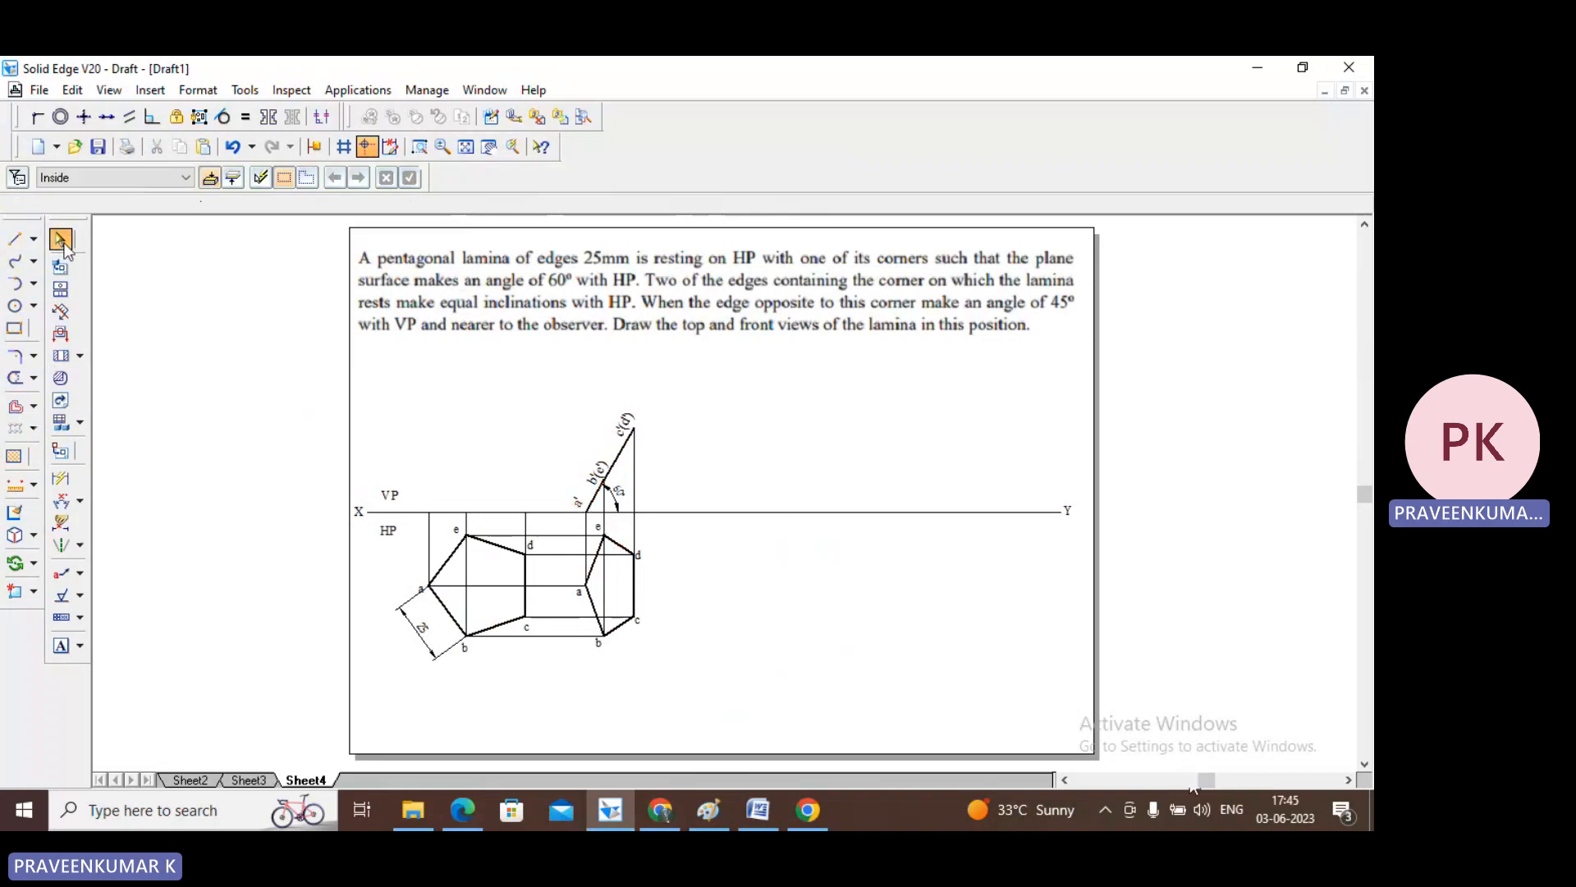
click(15, 239)
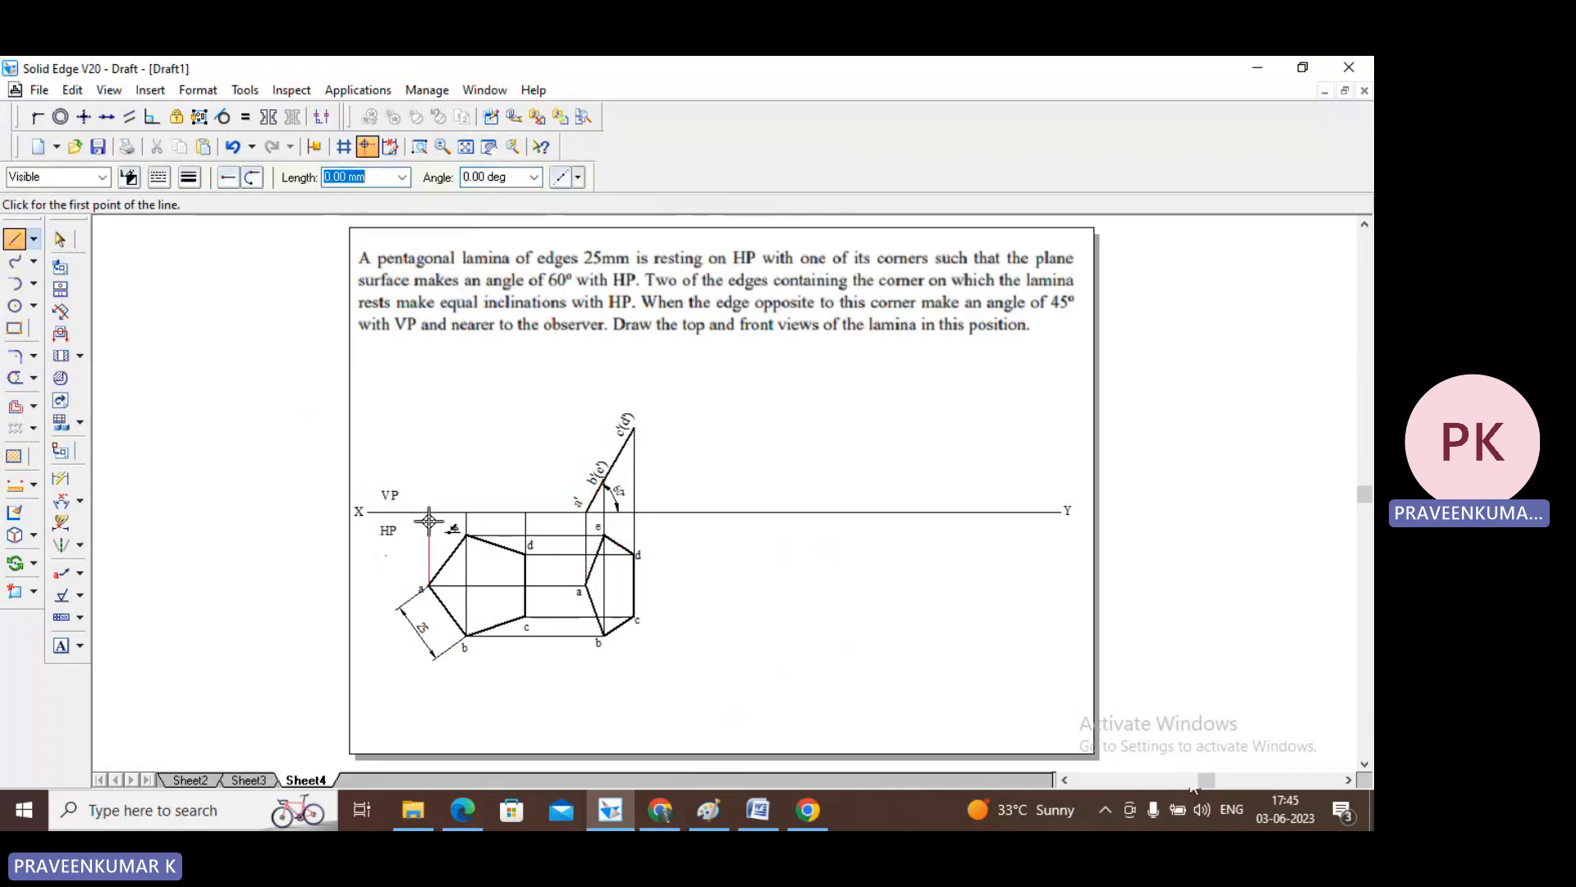
click(428, 511)
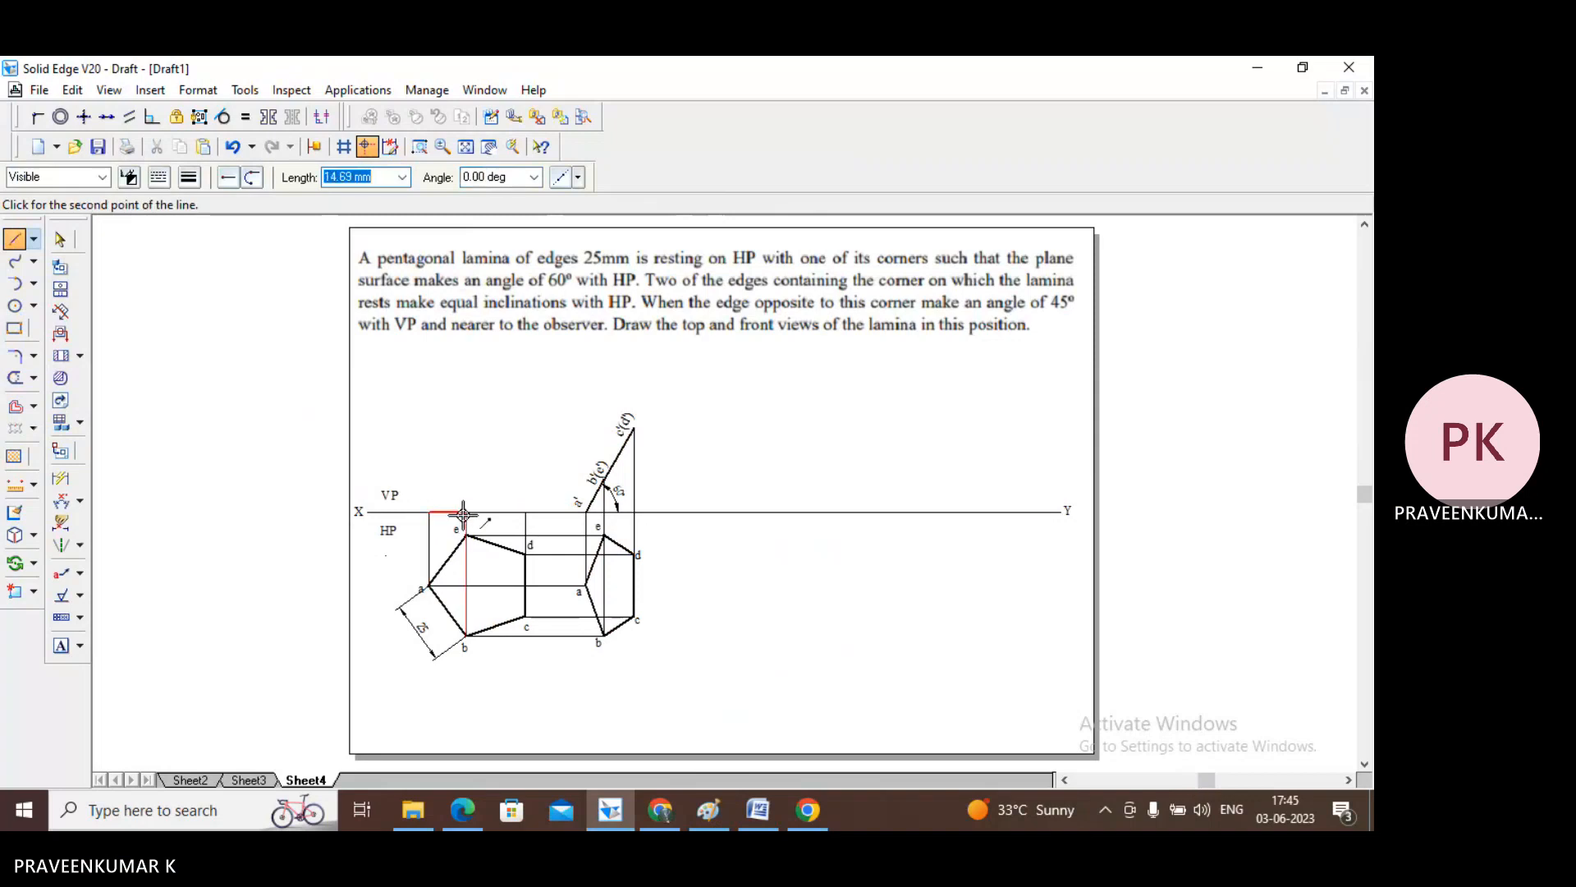
click(525, 511)
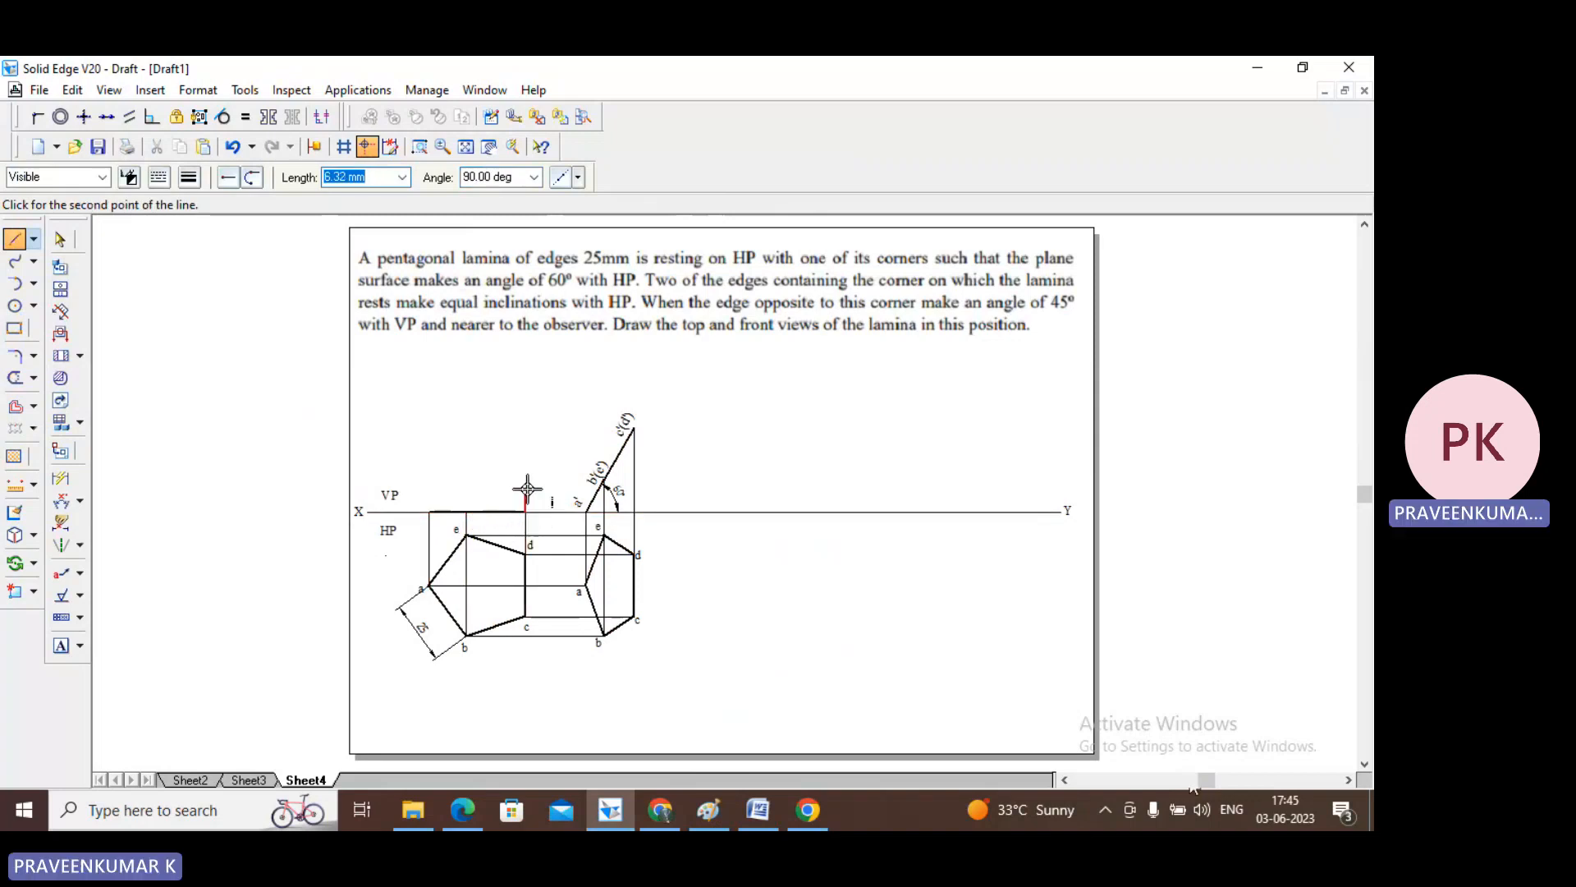
key(Escape)
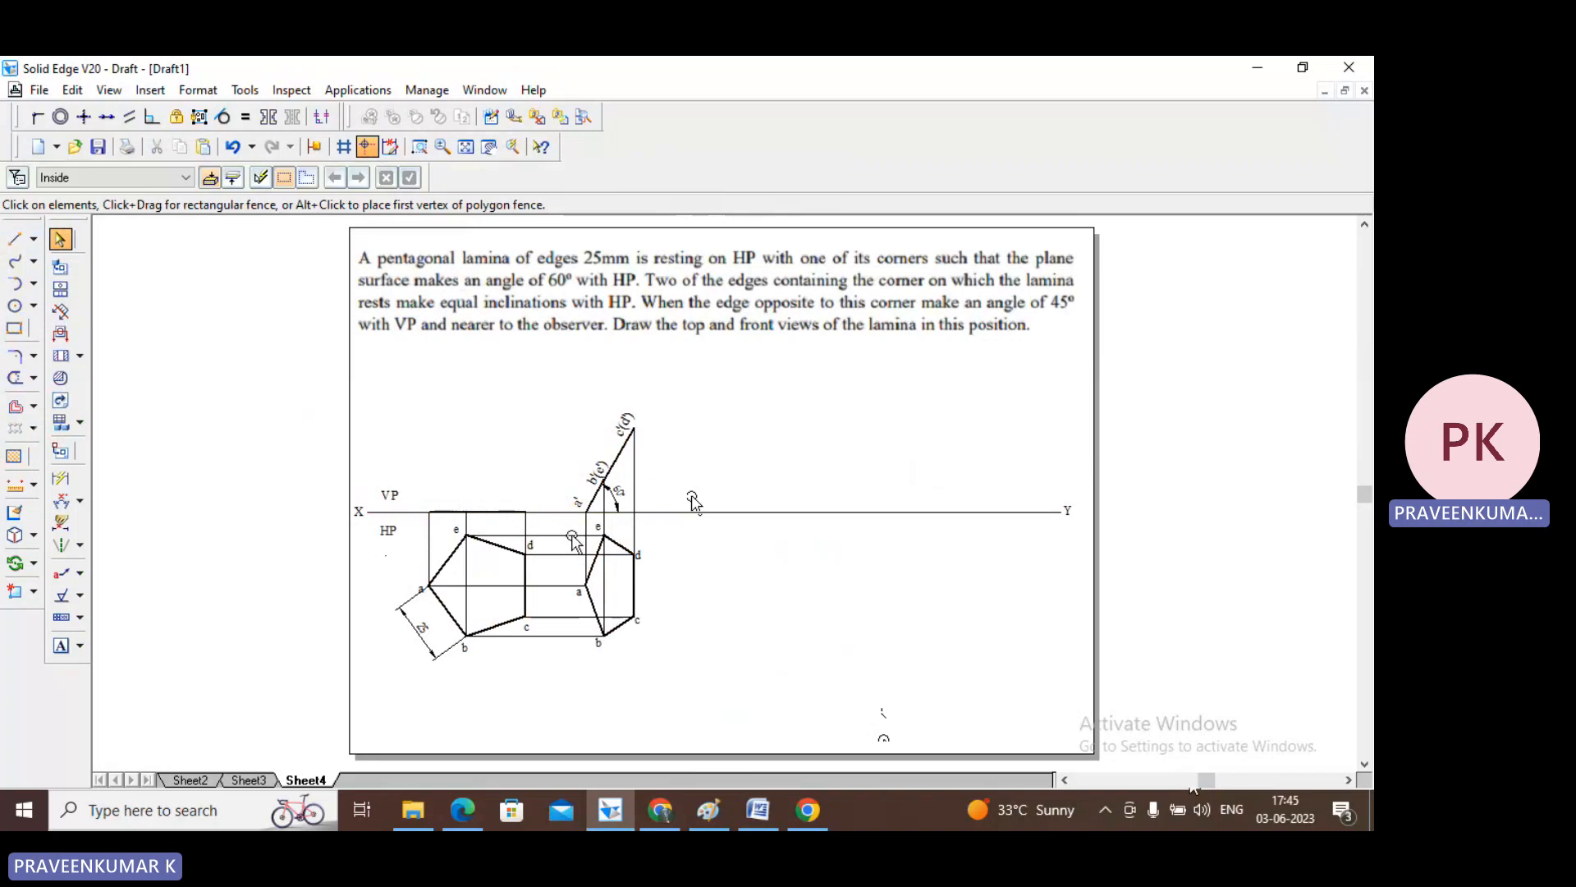
click(579, 503)
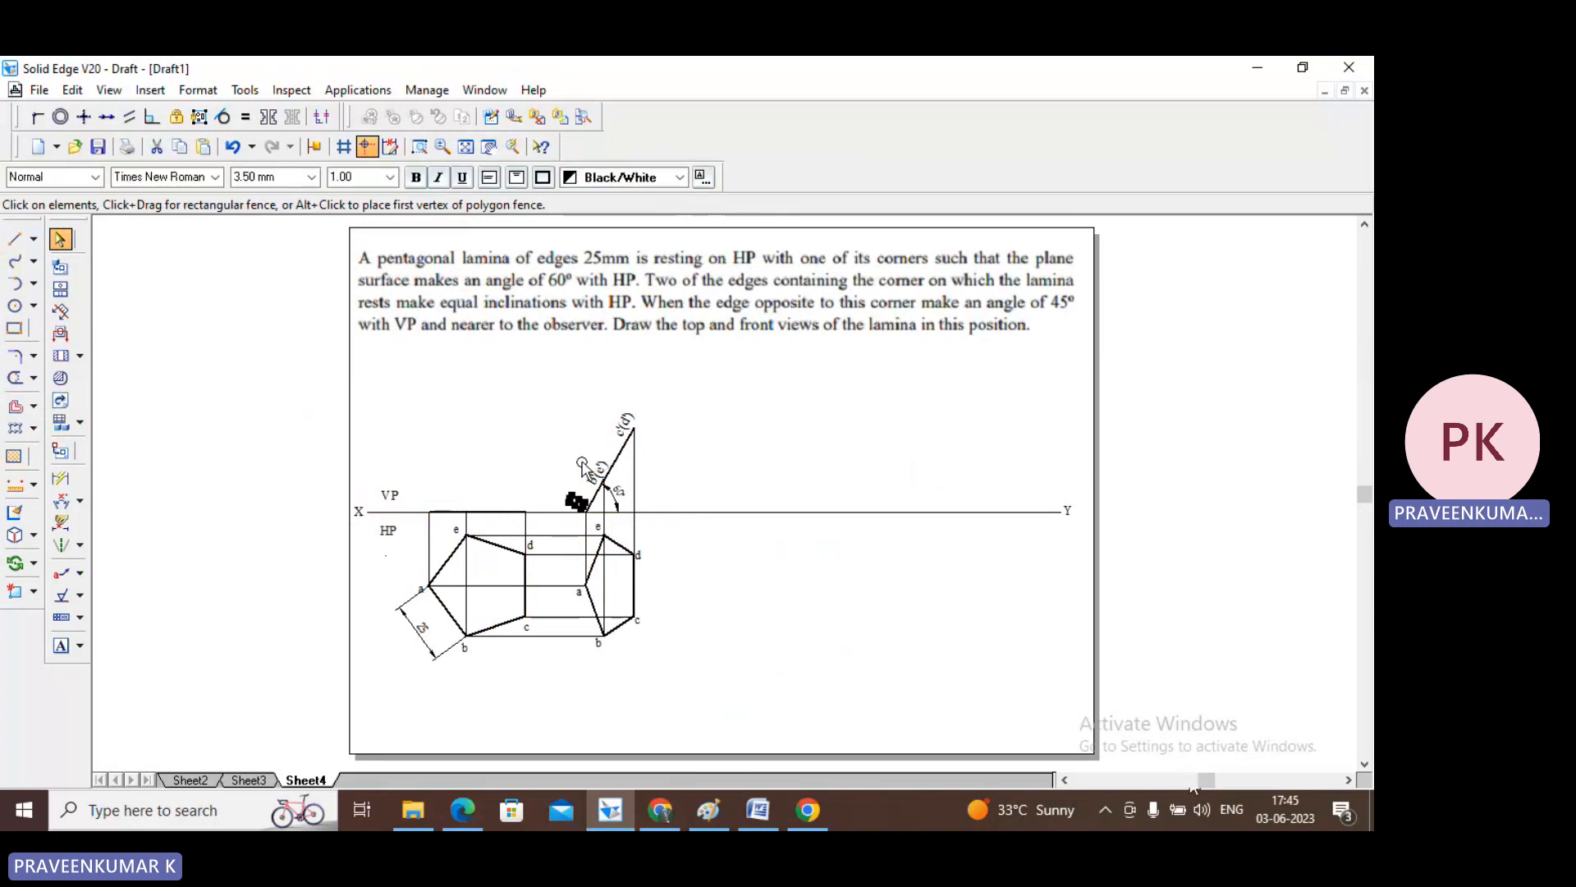
click(794, 439)
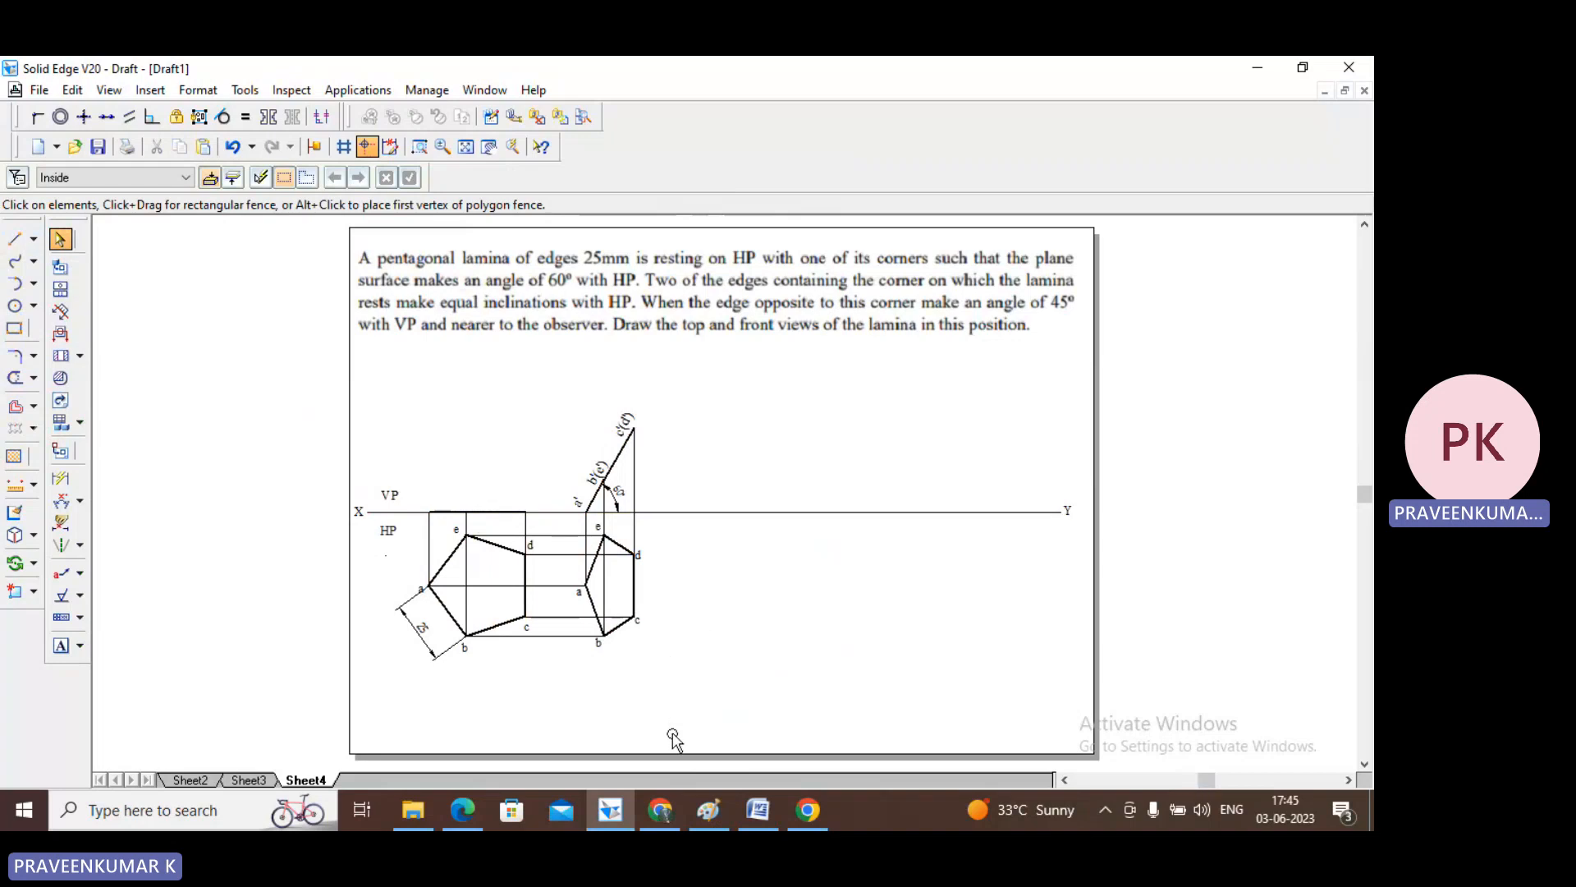
click(576, 596)
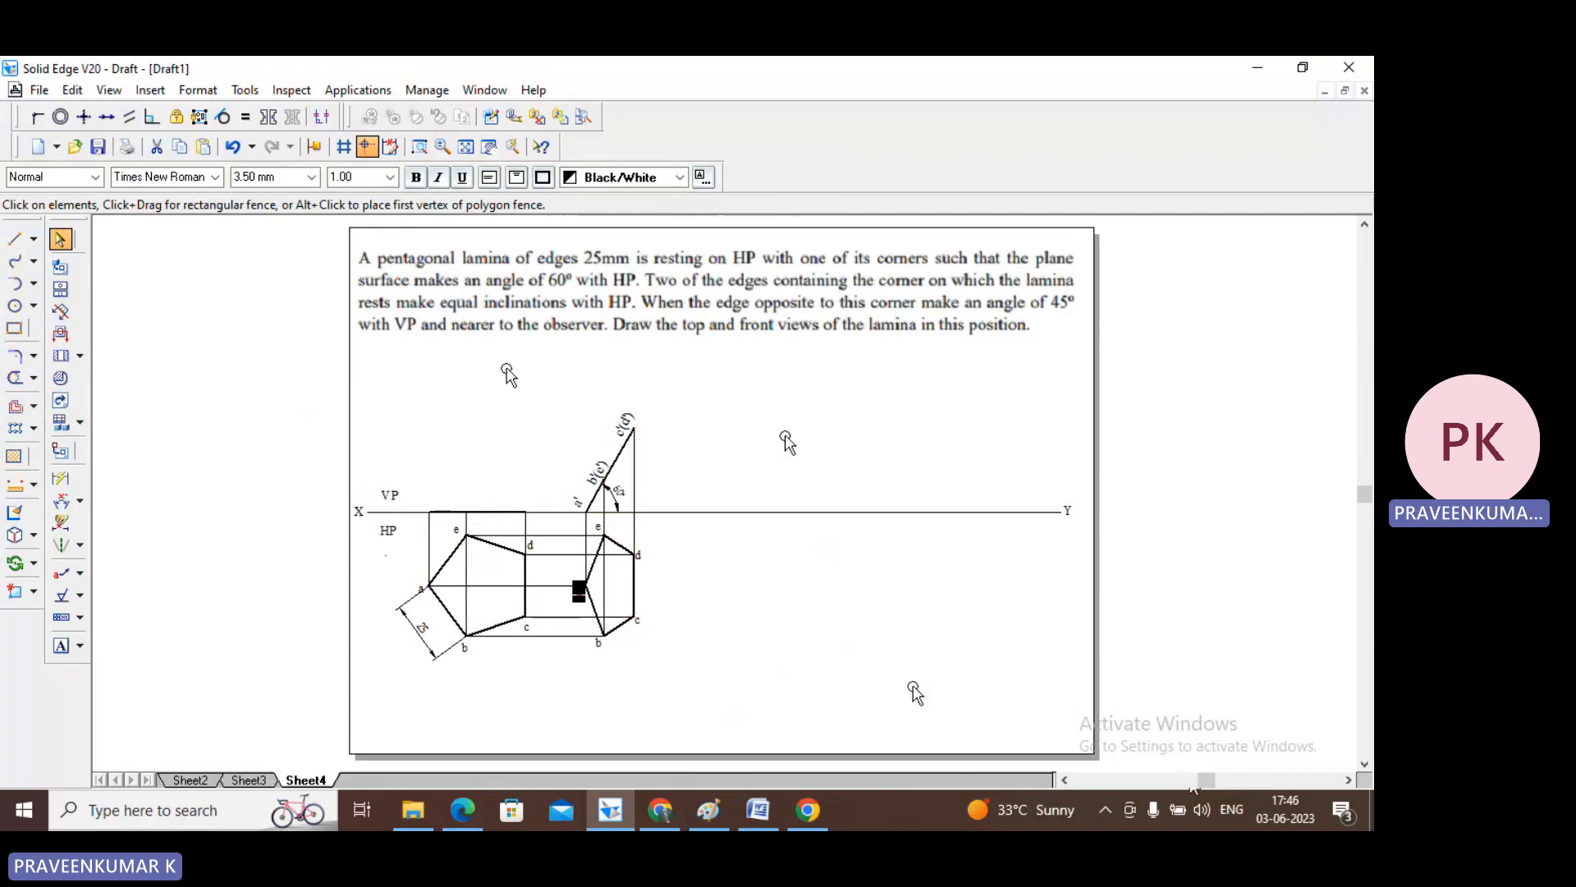
- Draw a 0.13 mm wide inclined line from a point on XY near Y down into the empty area below XY
click(14, 239)
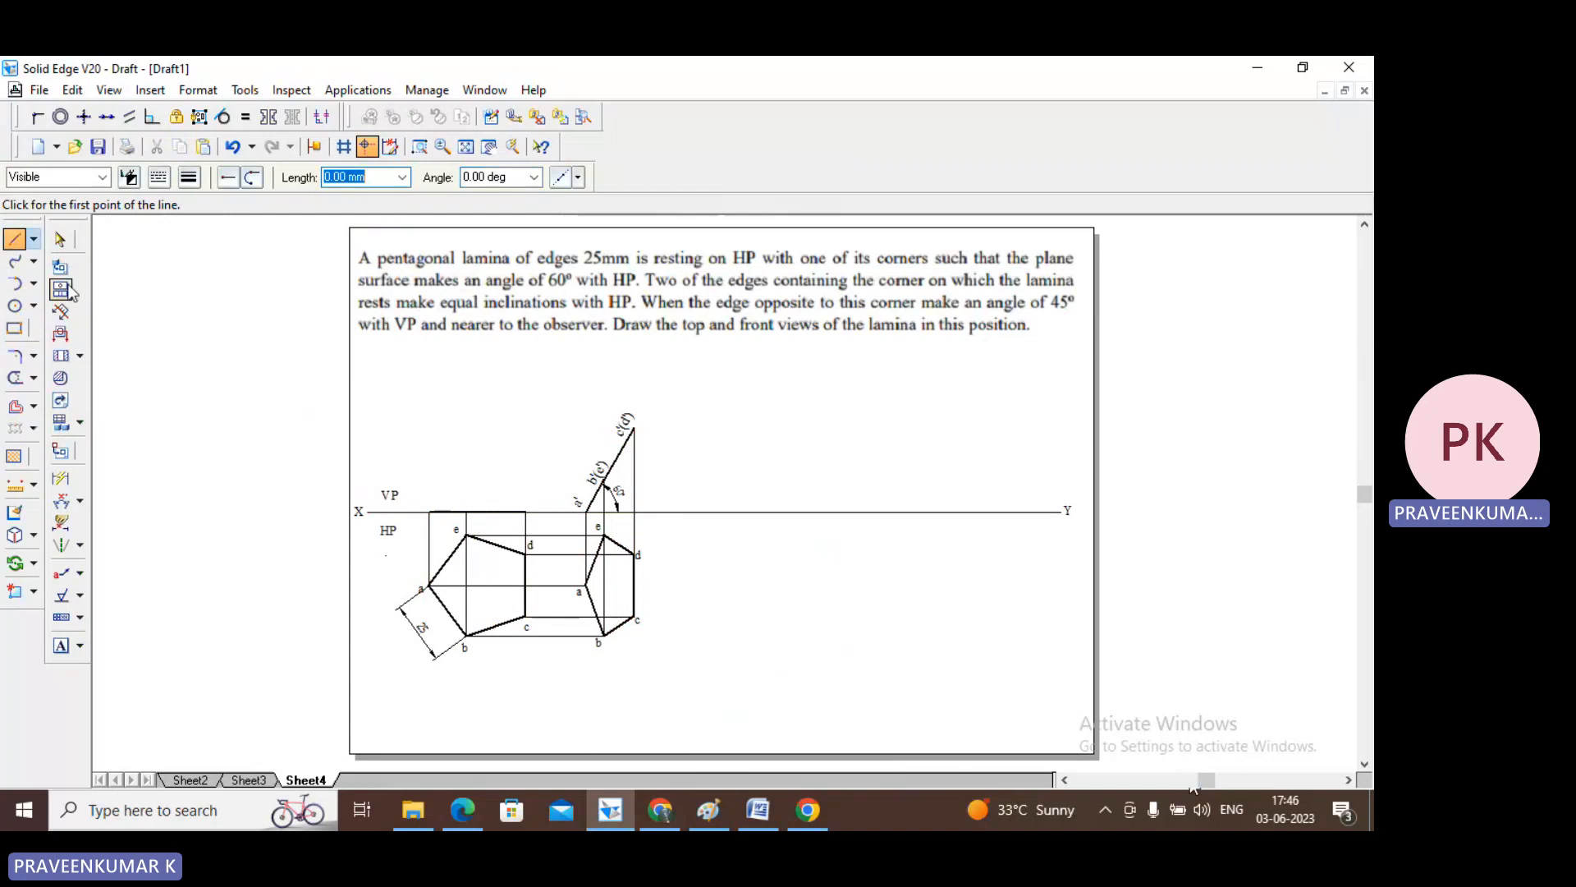
click(188, 176)
click(203, 200)
click(1036, 513)
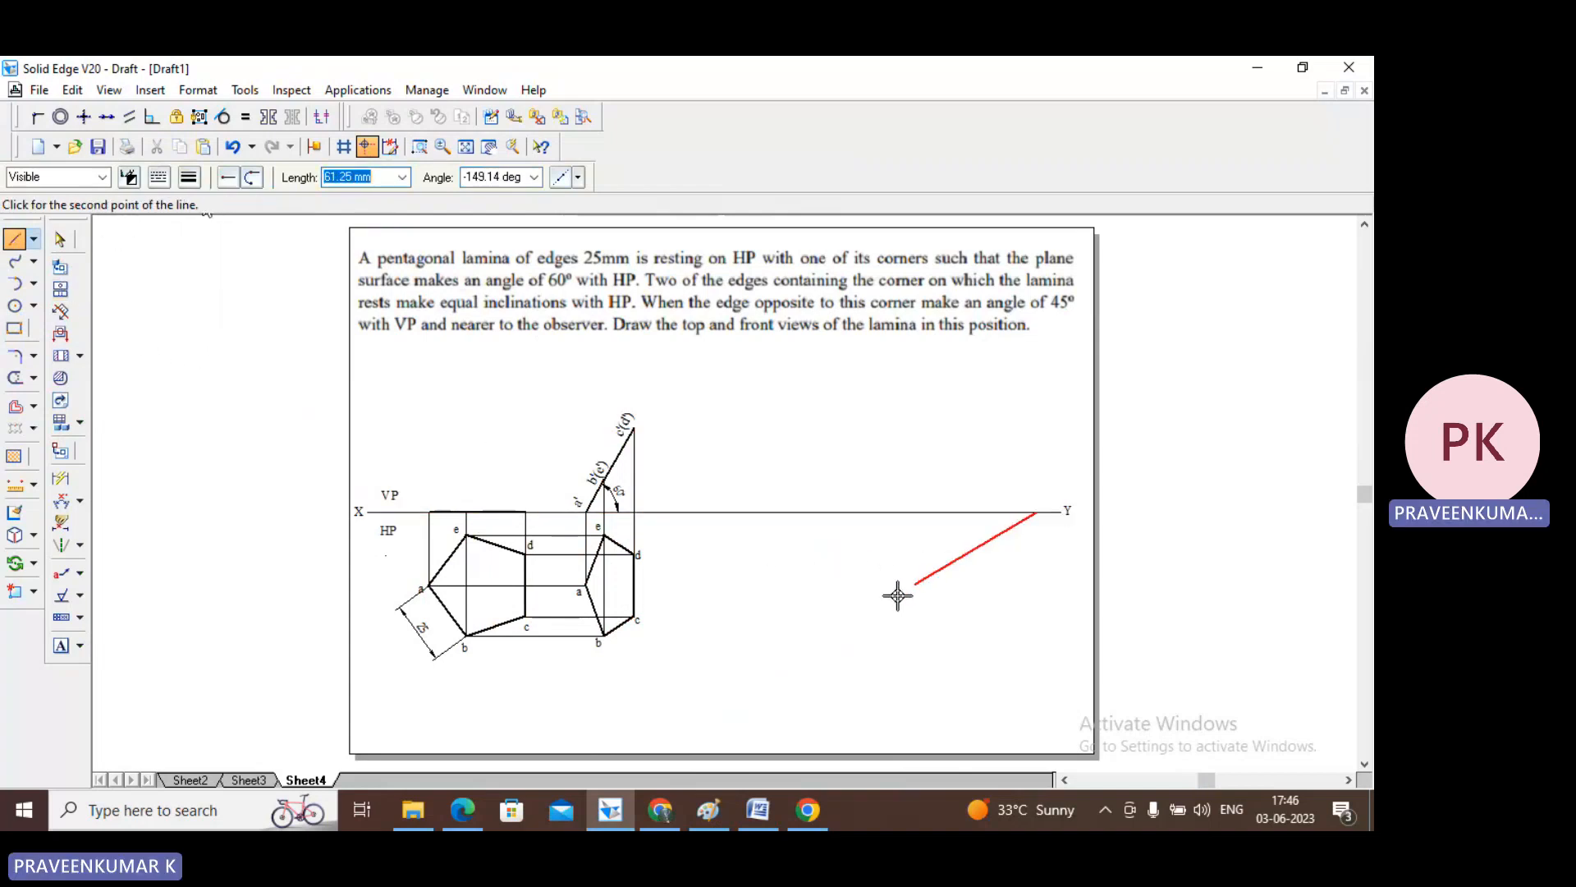
click(715, 688)
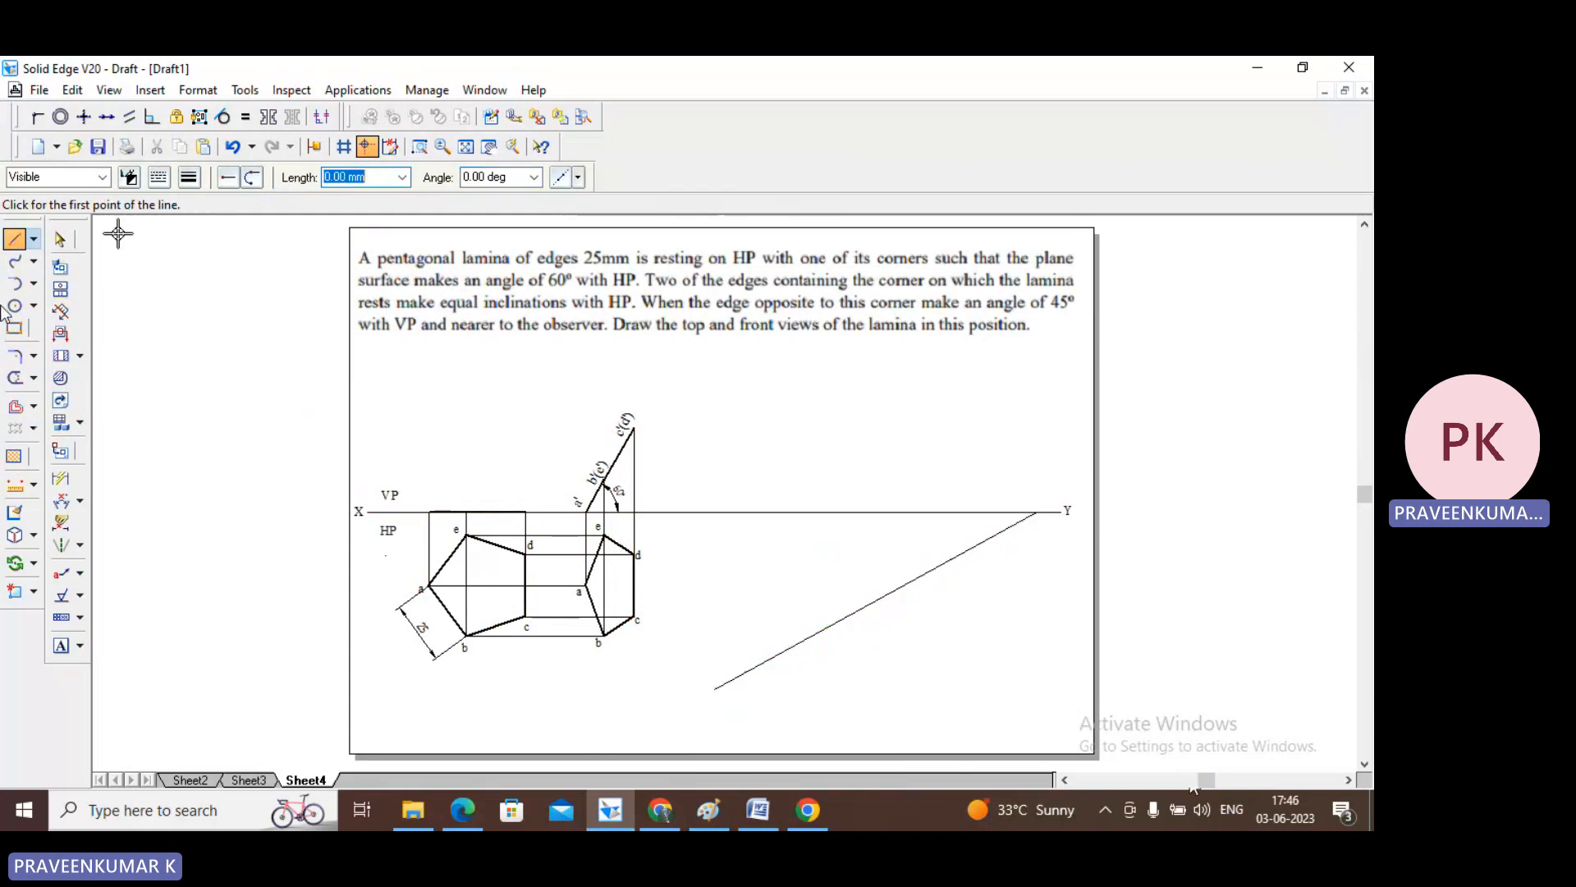
- Dimension the angle between the XY line and the new inclined line and set it to 45°
click(60, 501)
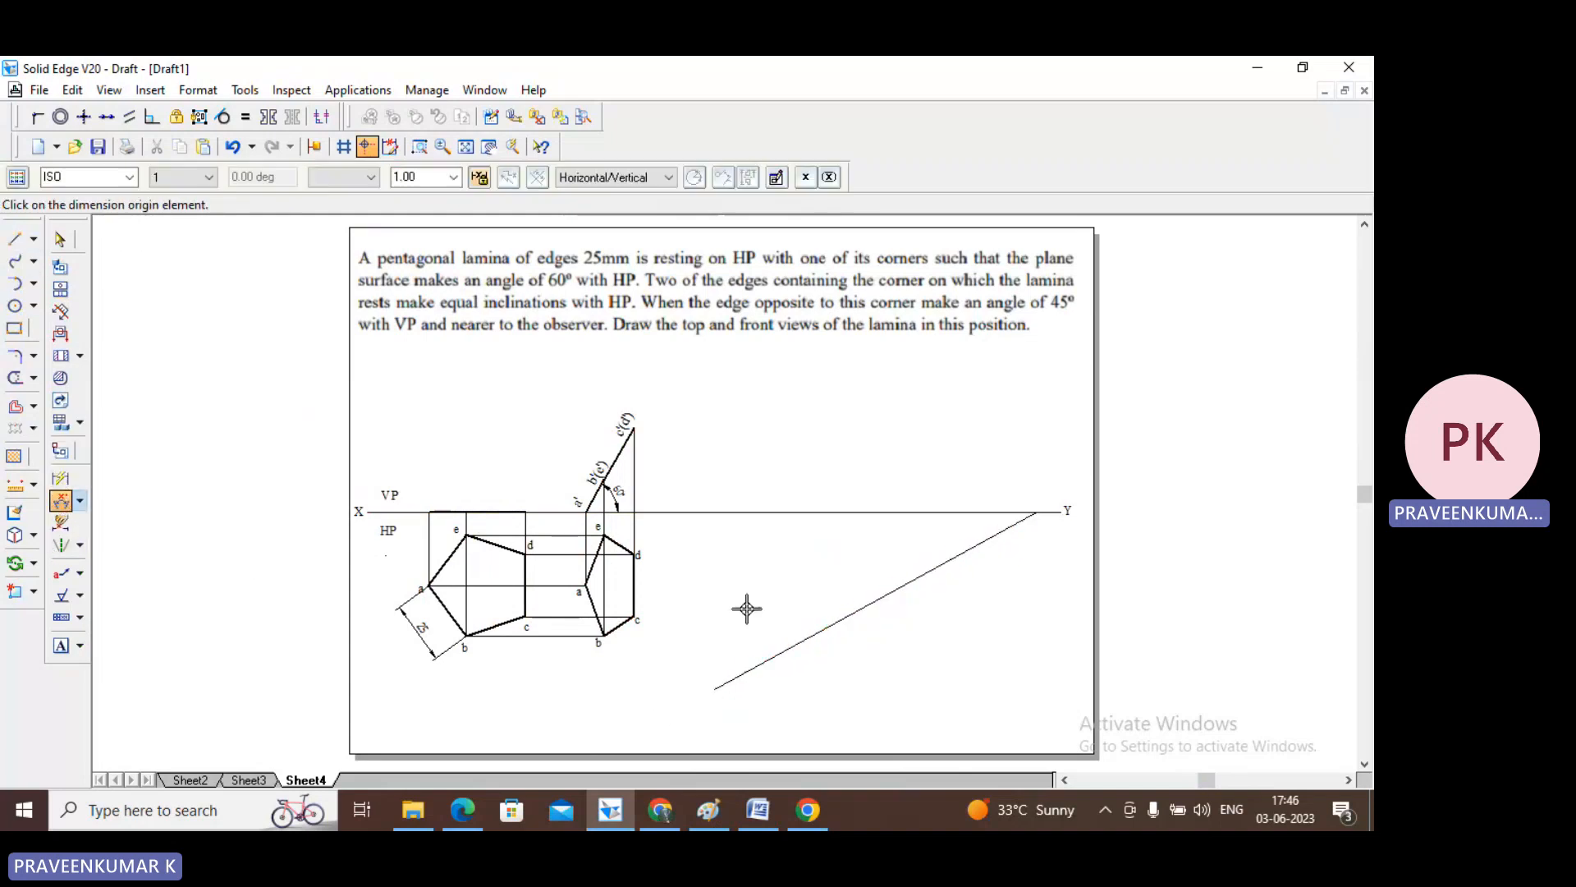
click(890, 512)
click(929, 568)
click(929, 537)
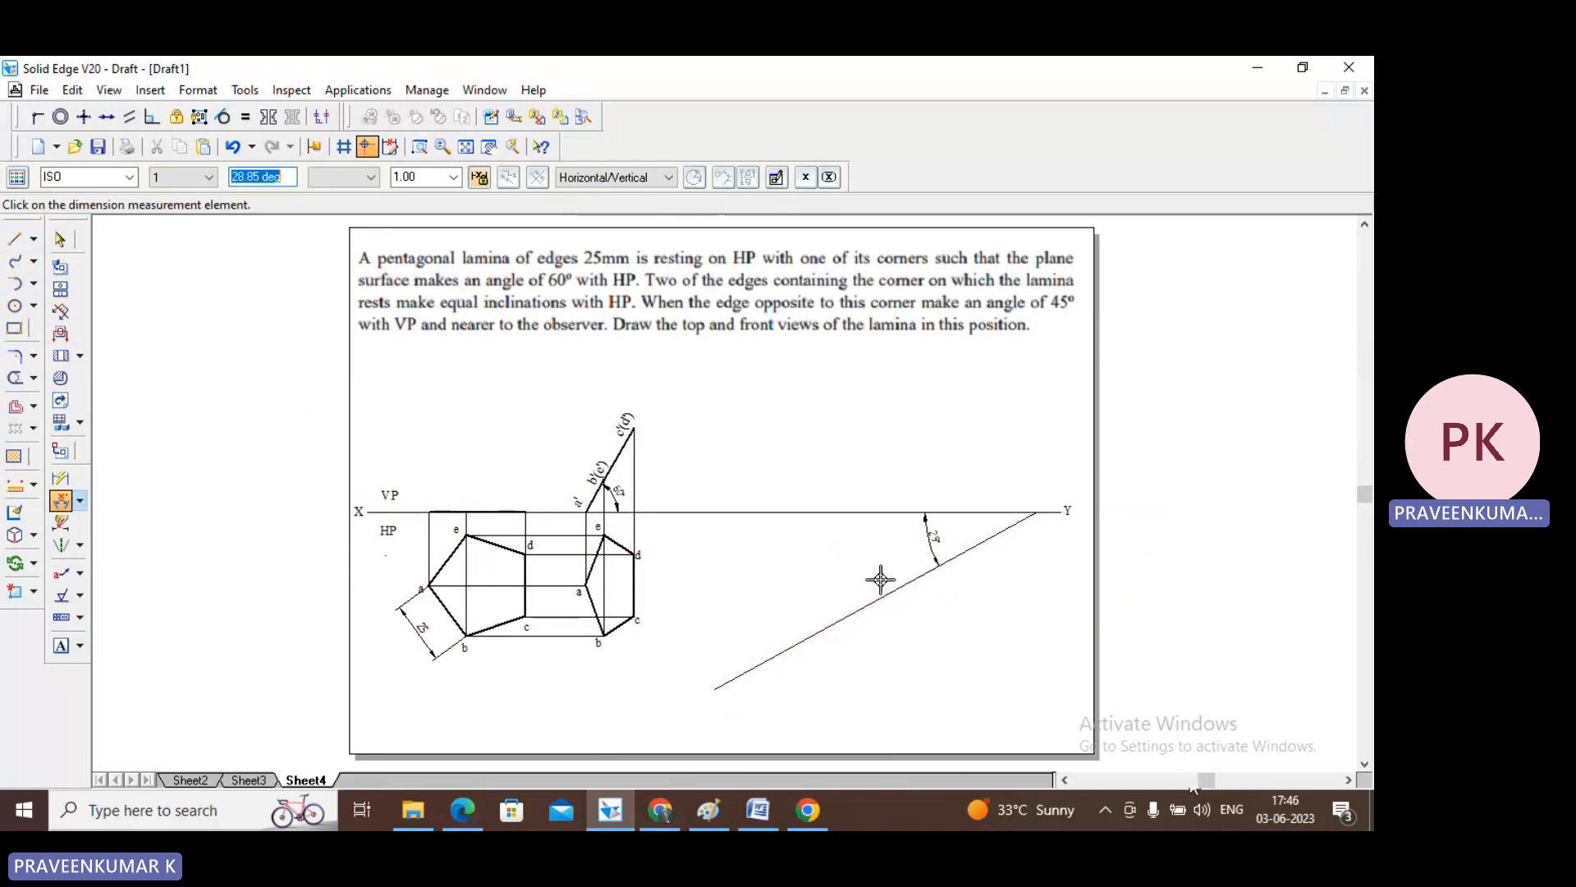
text(45)
key(Return)
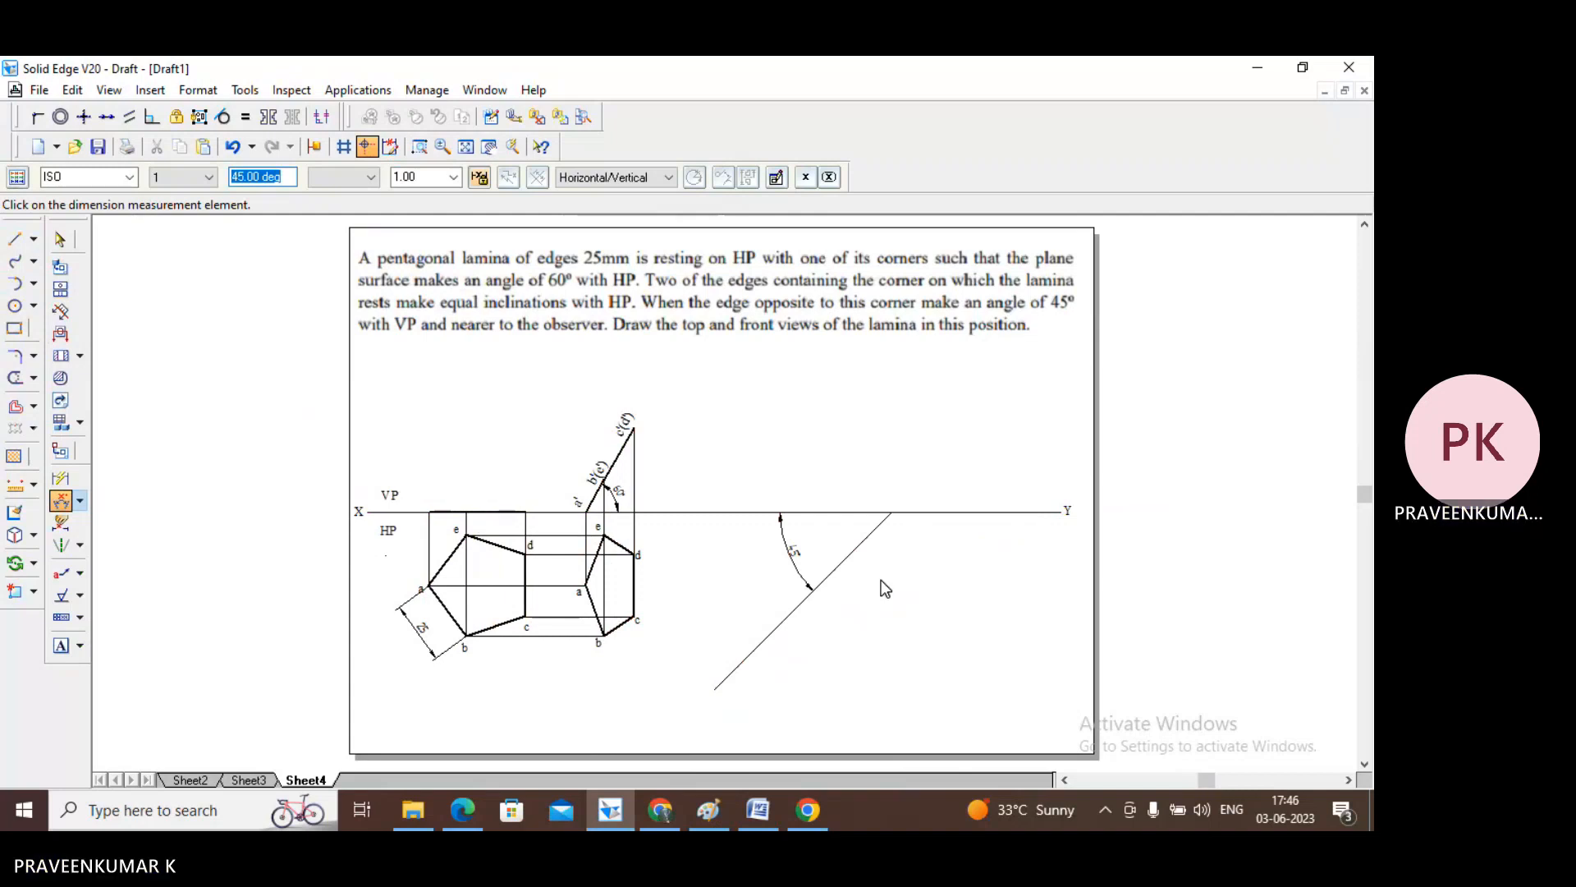
click(59, 241)
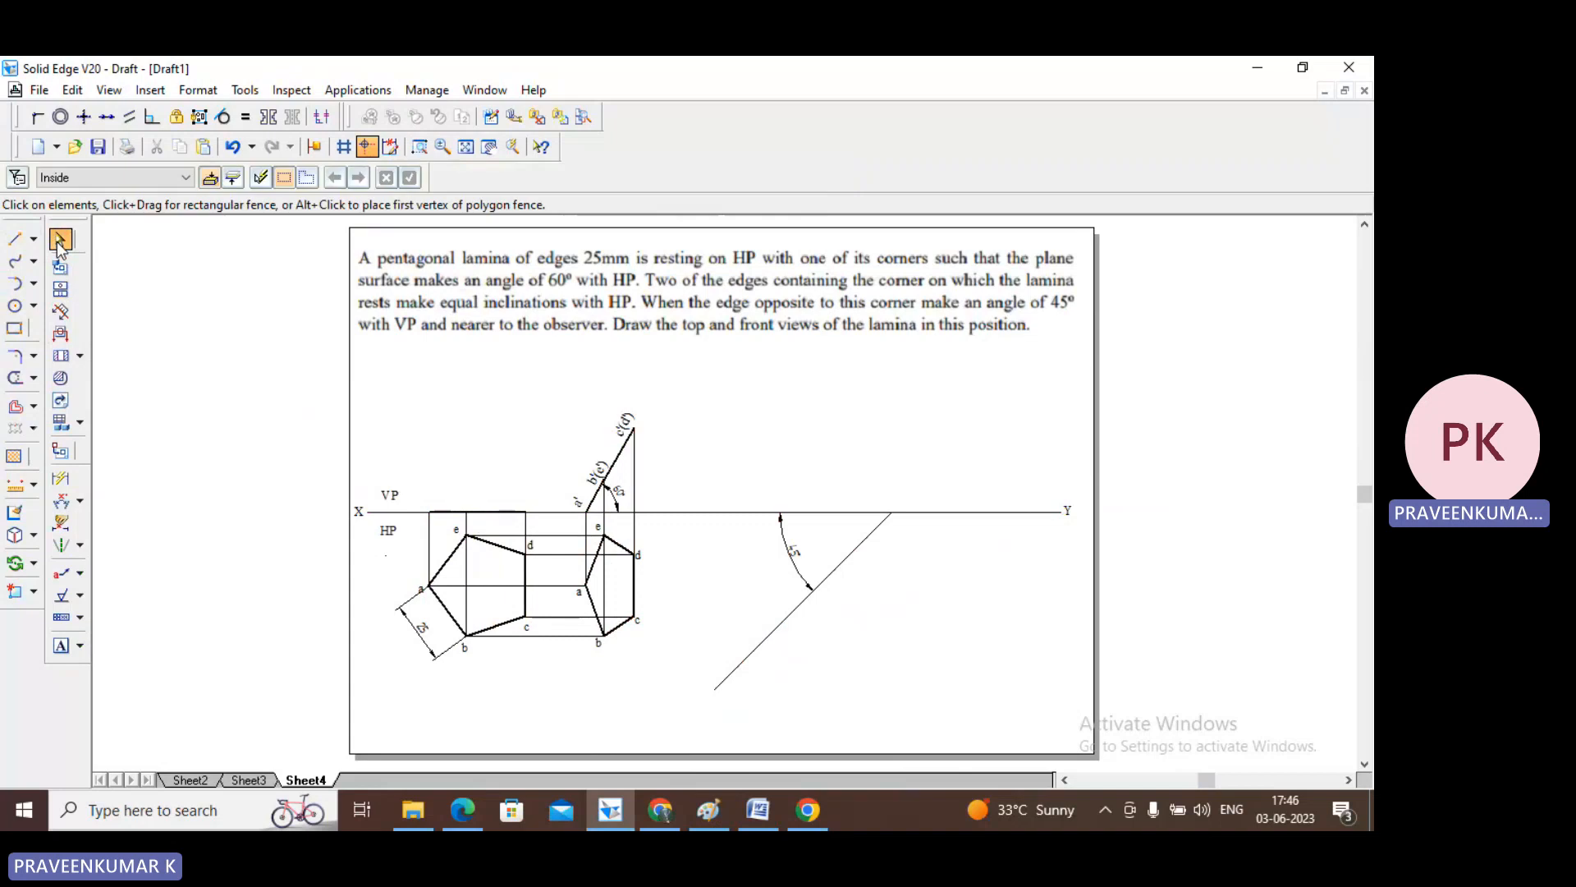
click(32, 565)
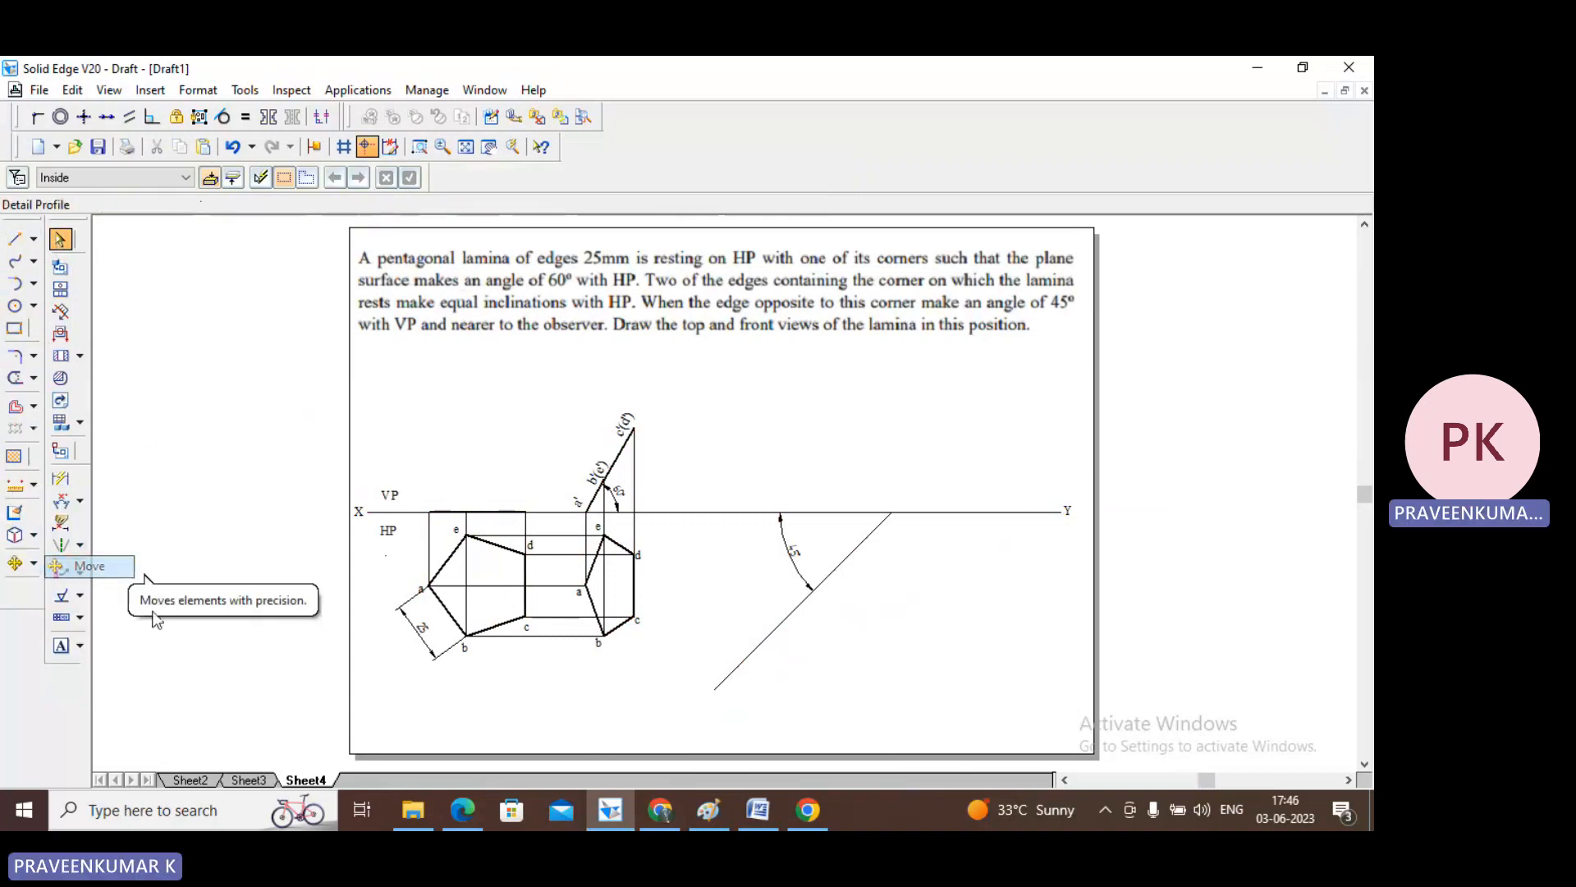
click(91, 566)
drag(561, 523, 666, 664)
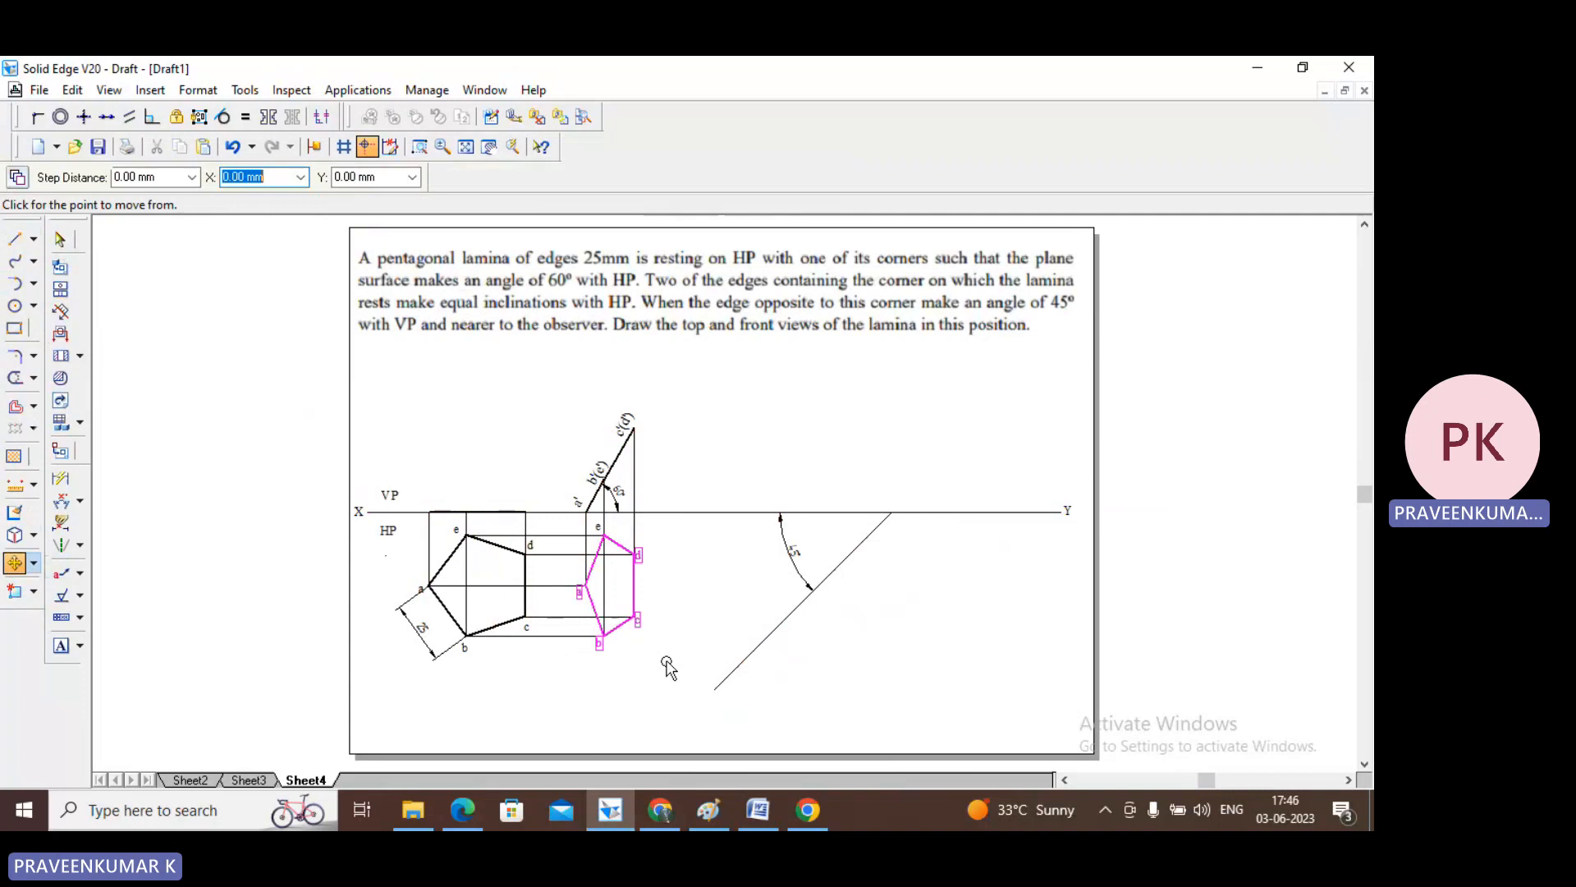
key(Escape)
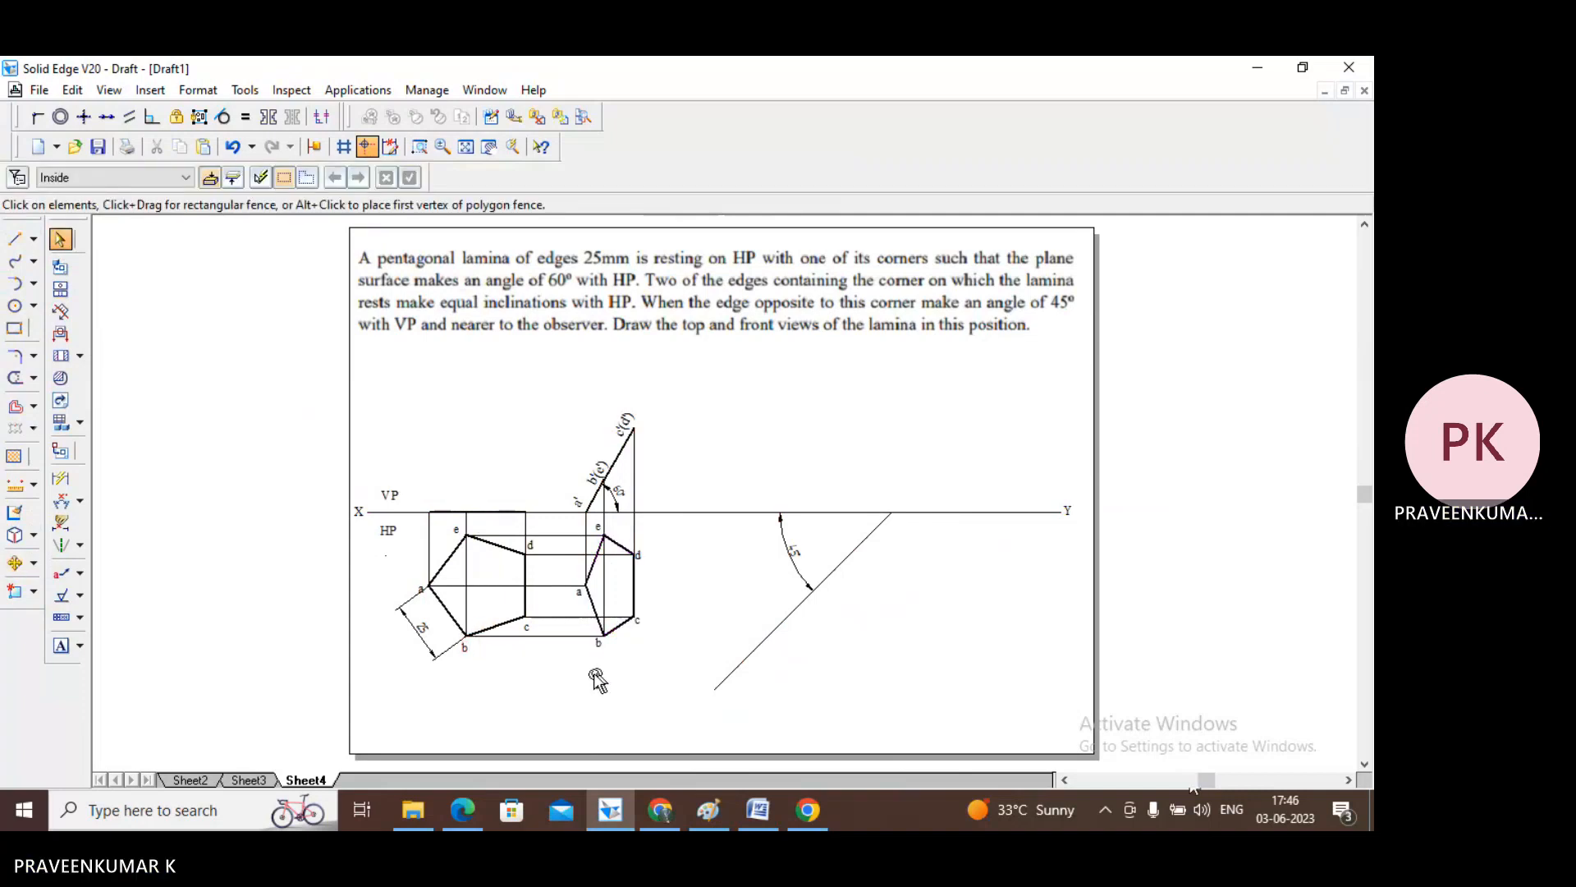
- Copy the tilted top view with all its corner labels, placing the copy's corner d on the 45° line
drag(561, 656, 677, 523)
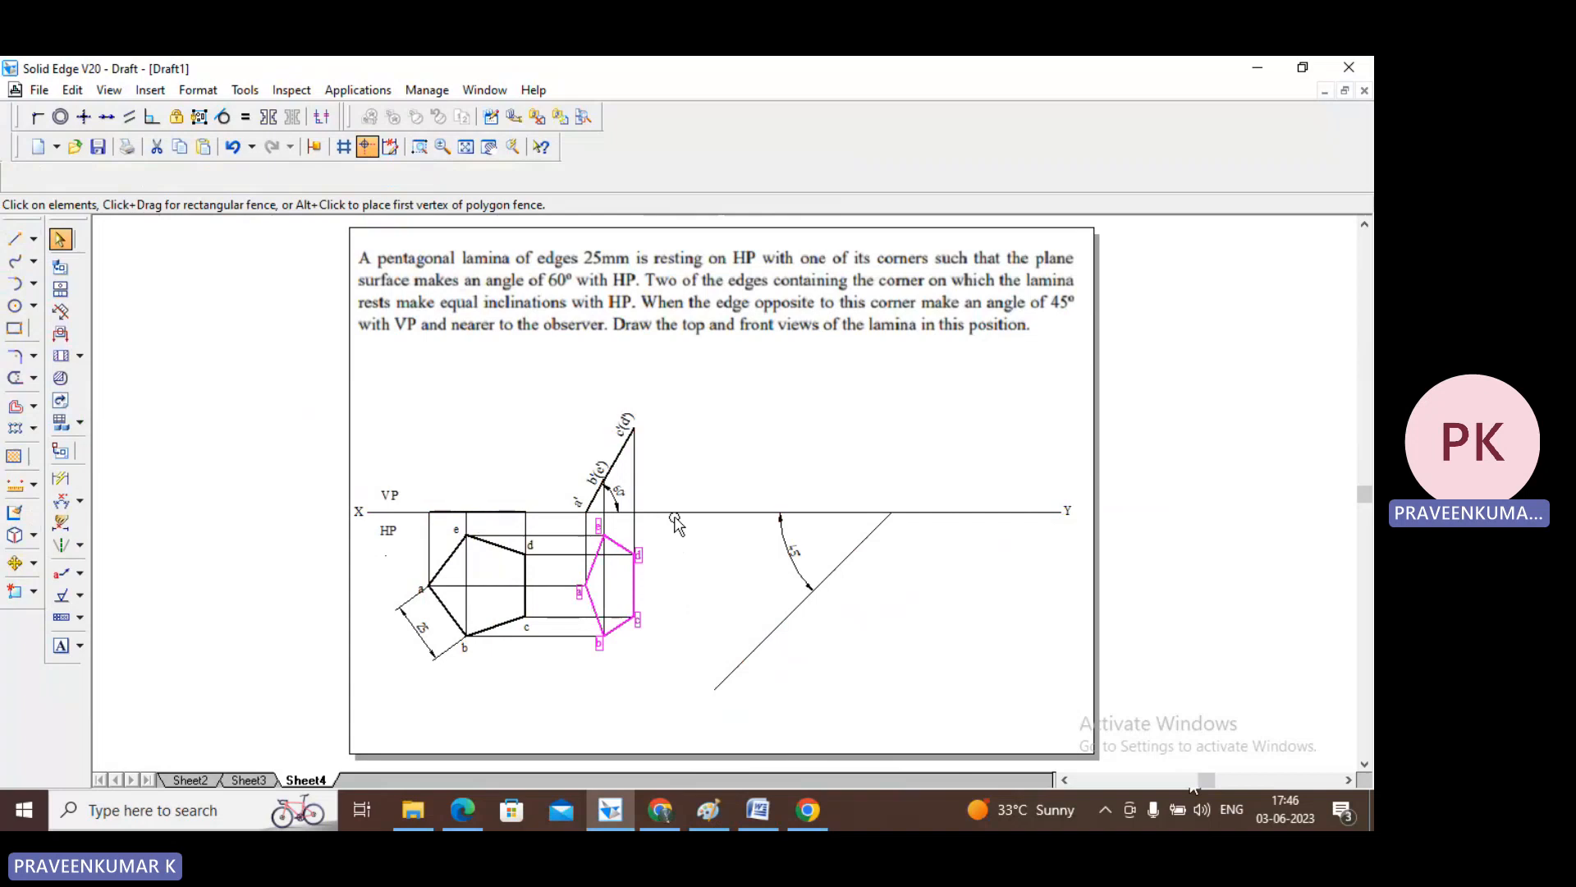
click(15, 564)
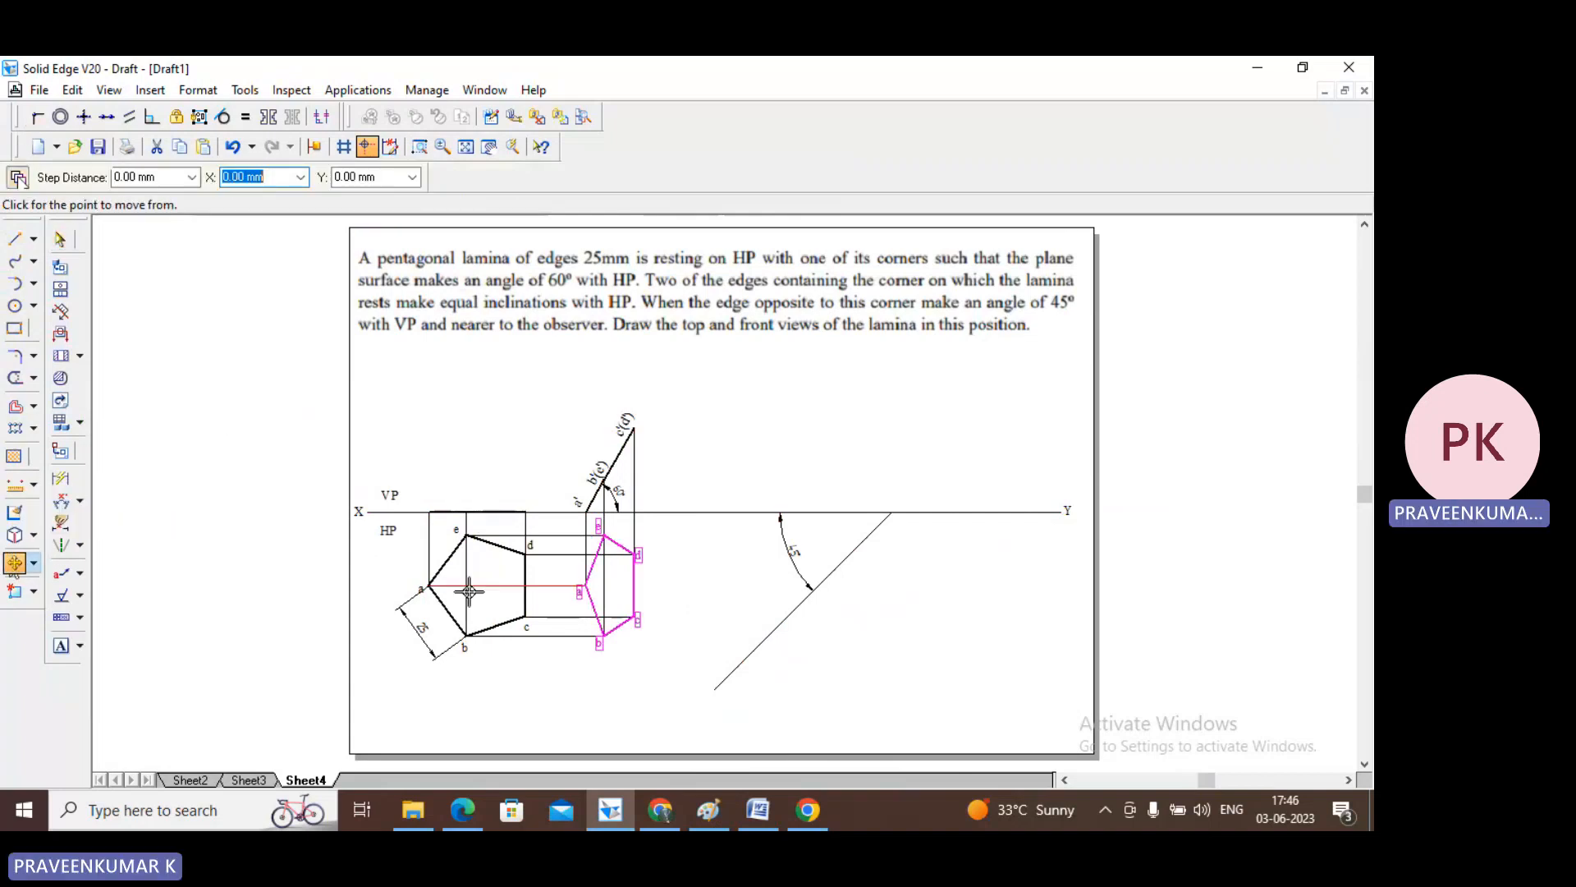
click(636, 552)
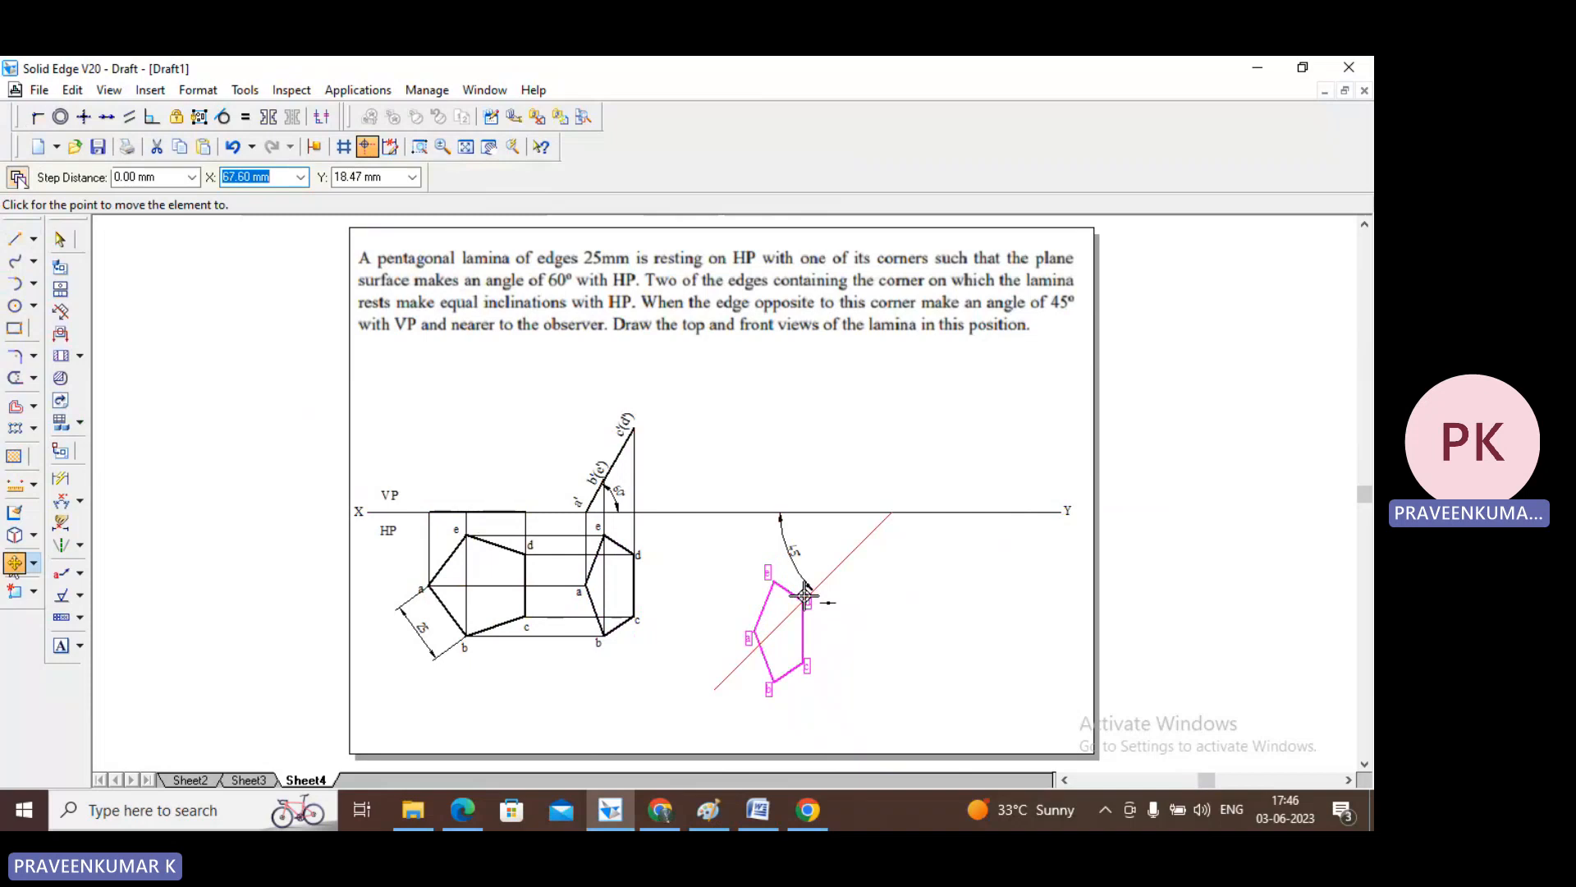
click(806, 597)
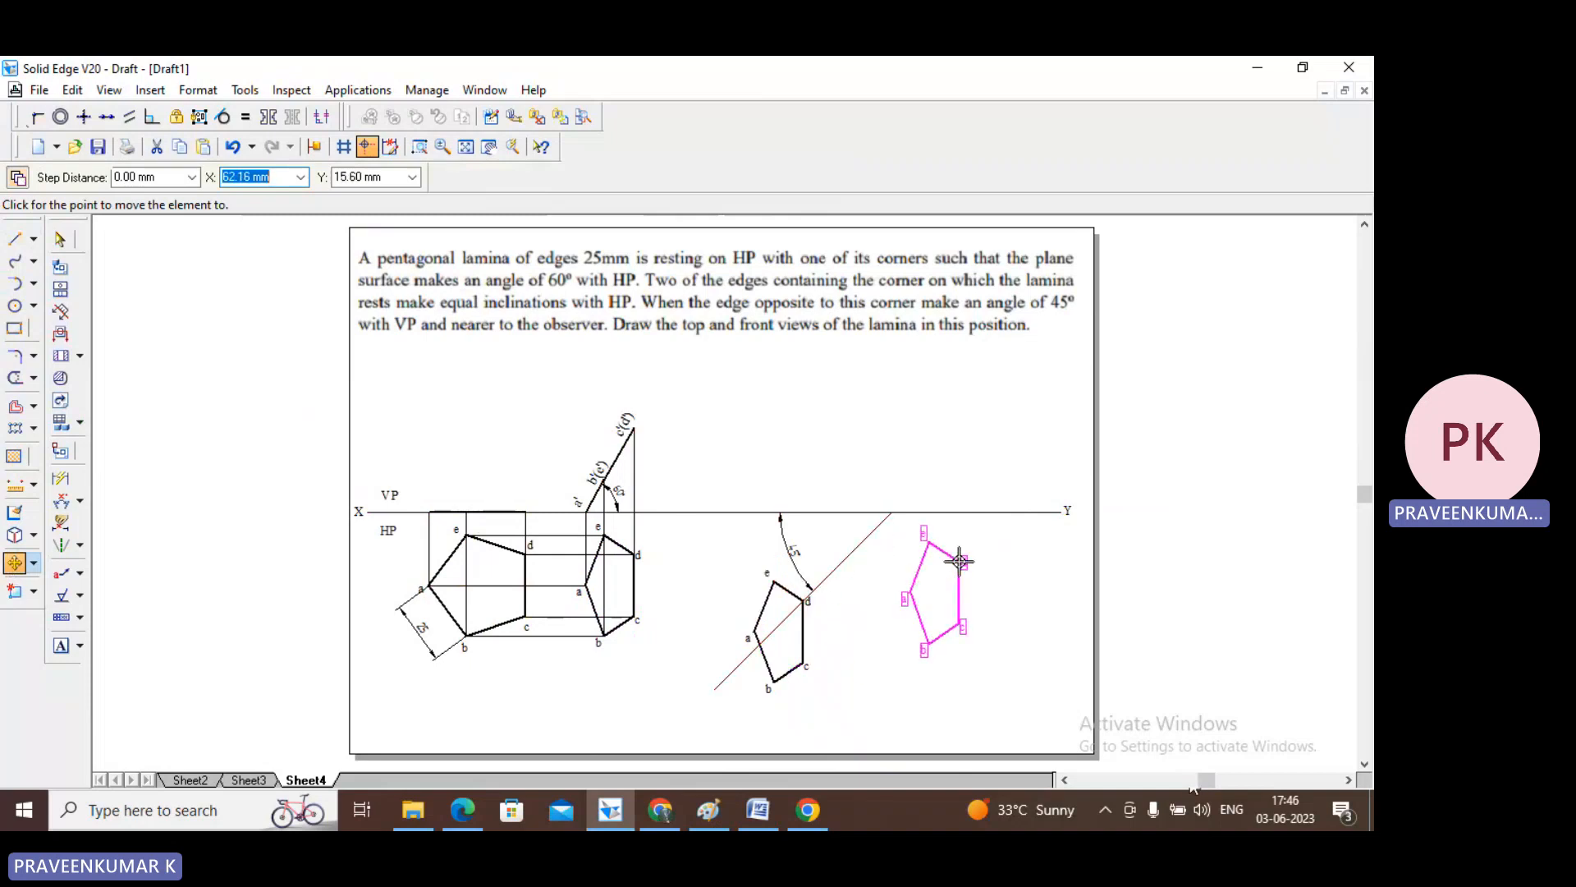
- Rotate the copied top view 45° about corner d so that edge cd lies along the inclined line
click(33, 565)
click(71, 588)
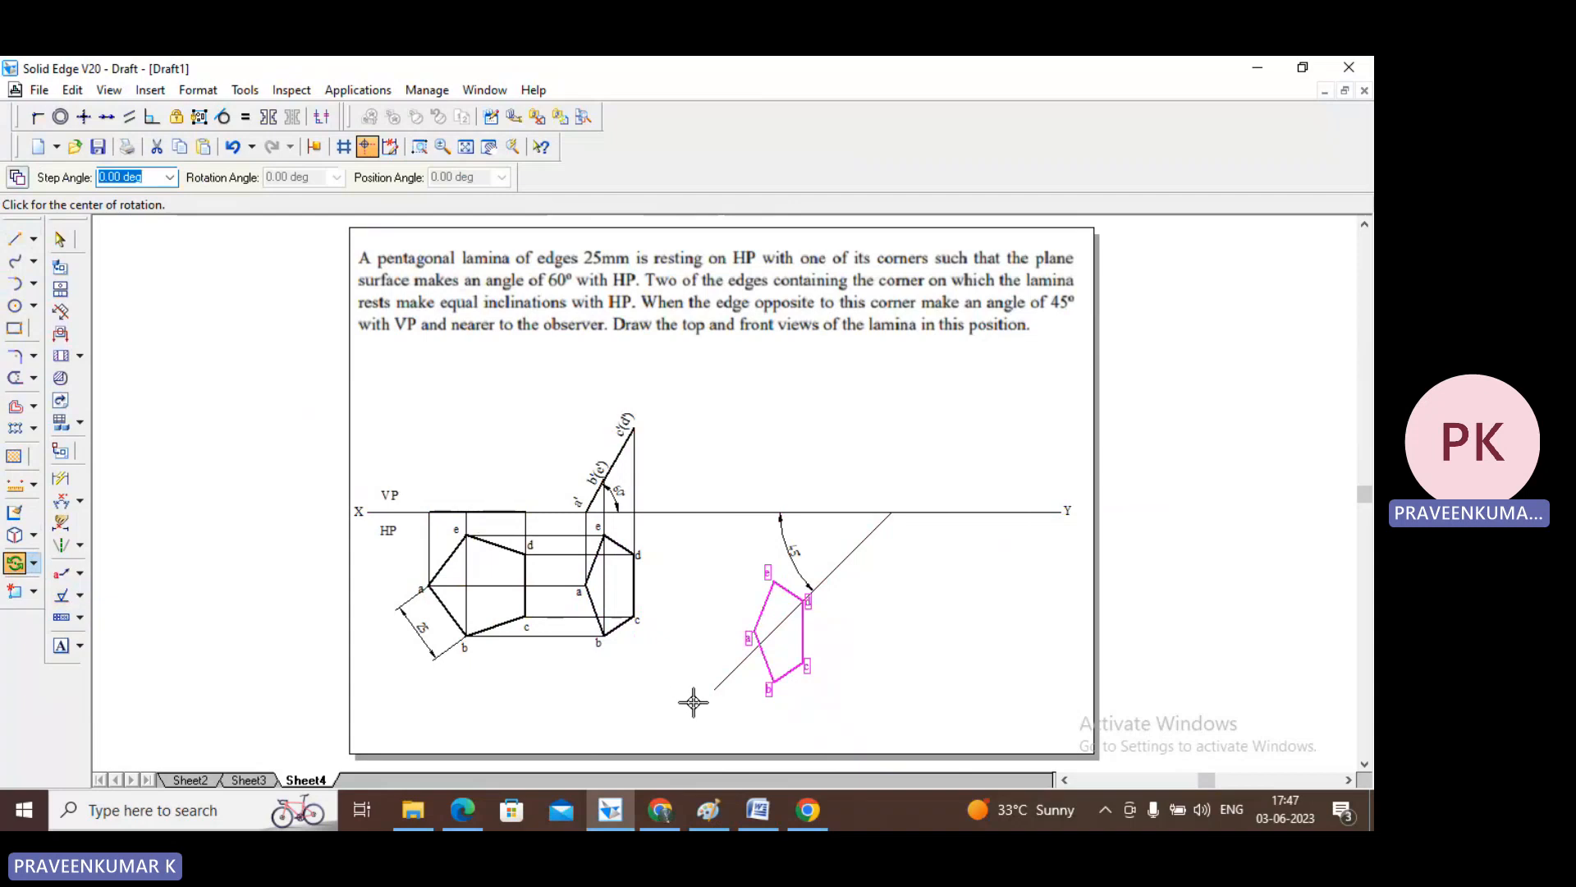
click(804, 600)
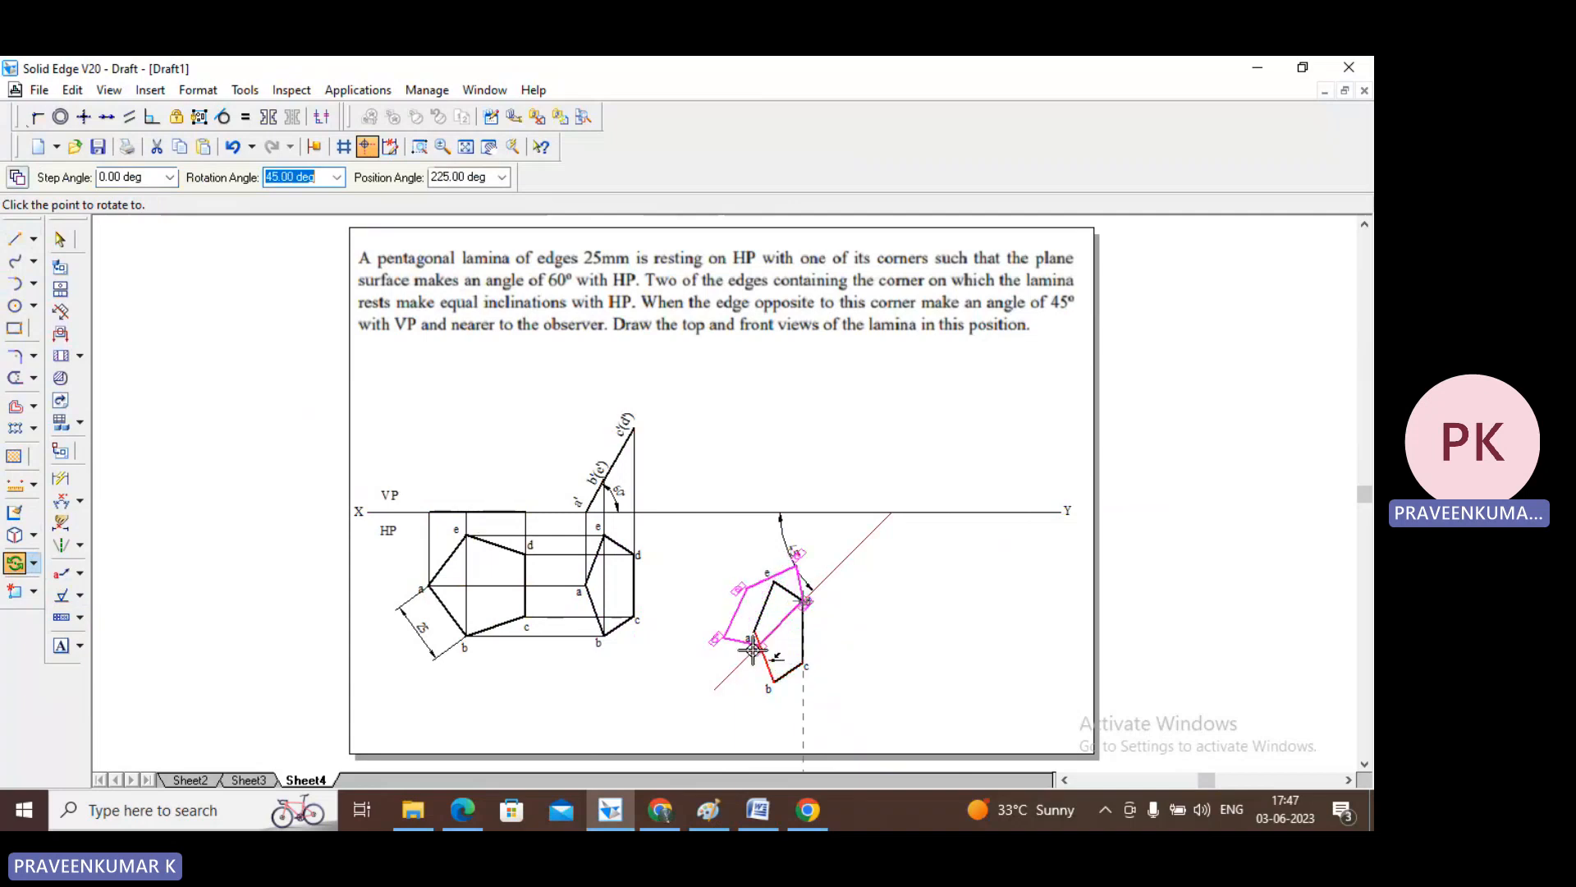
click(753, 650)
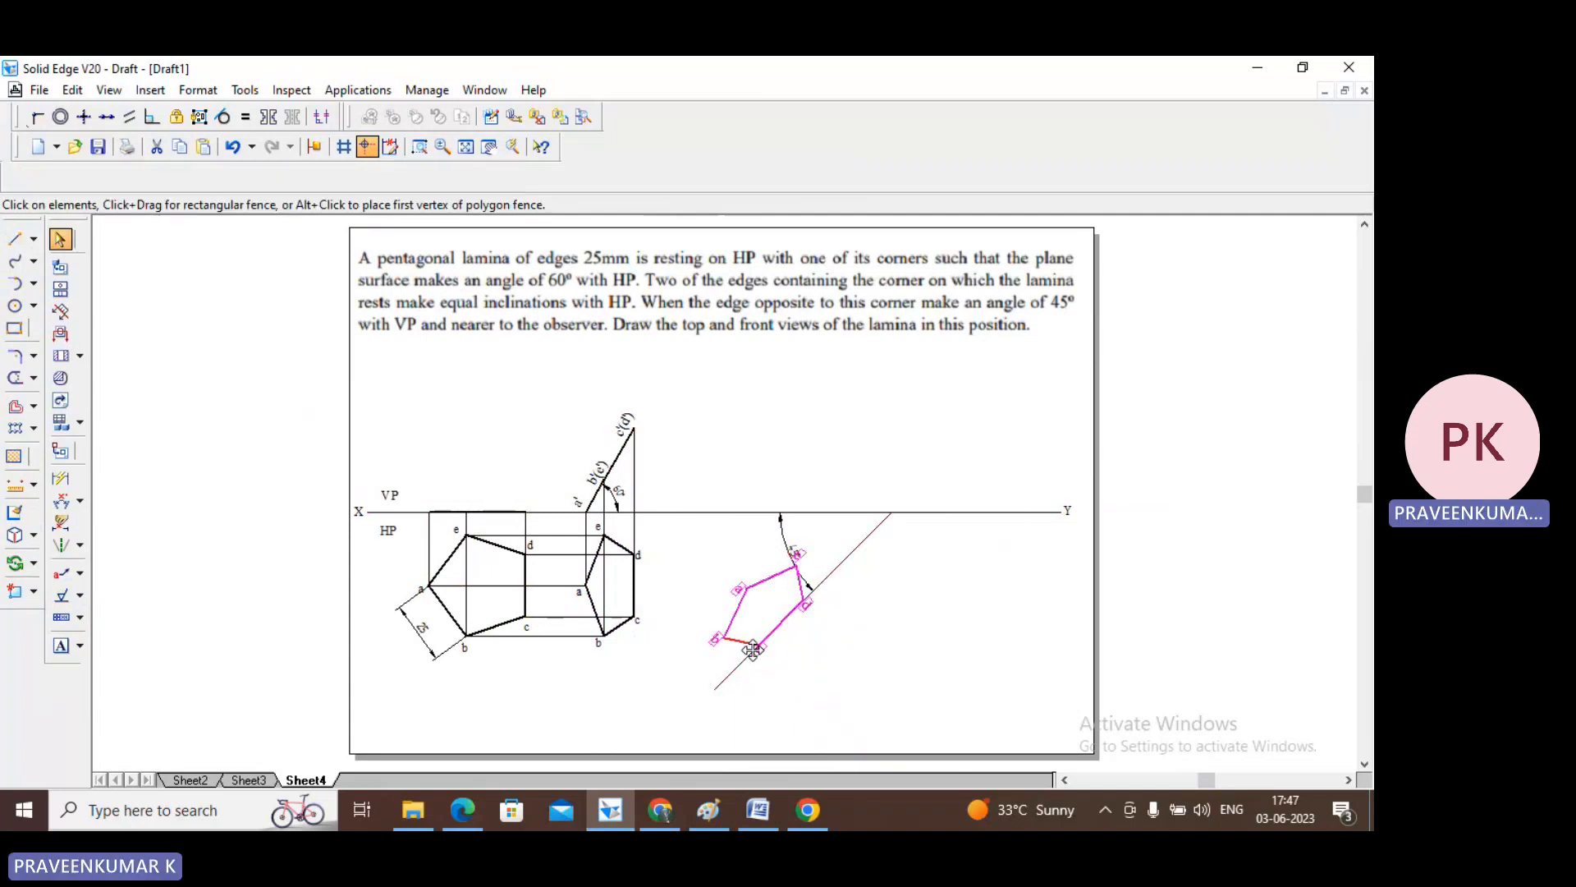
click(941, 617)
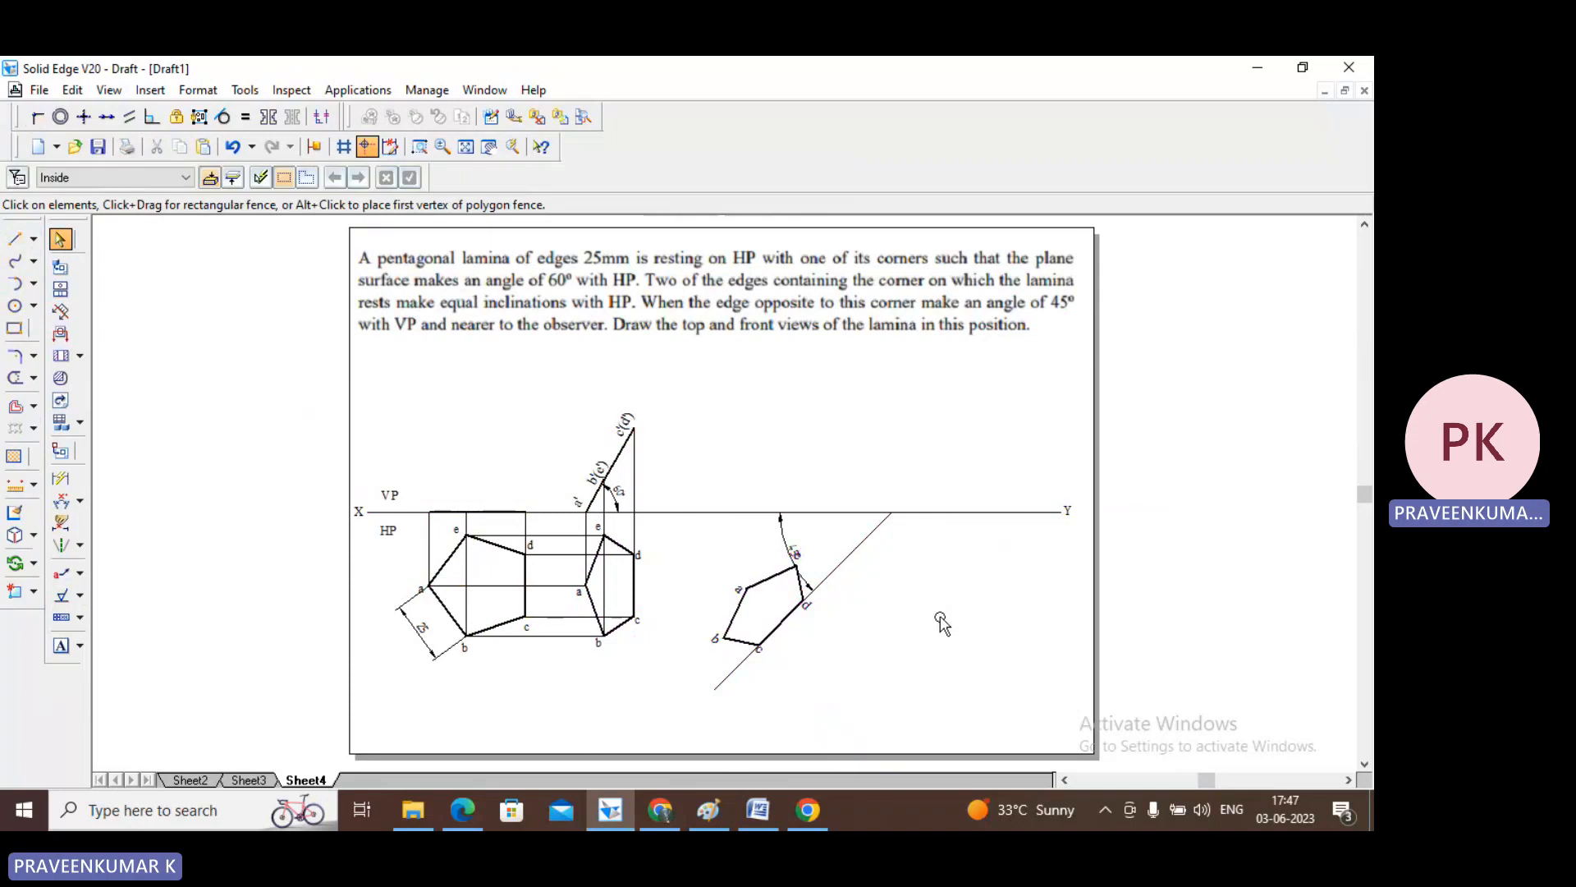
- Move the 45° angle dimension closer to the vertex on XY, clear of the rotated top view
click(795, 552)
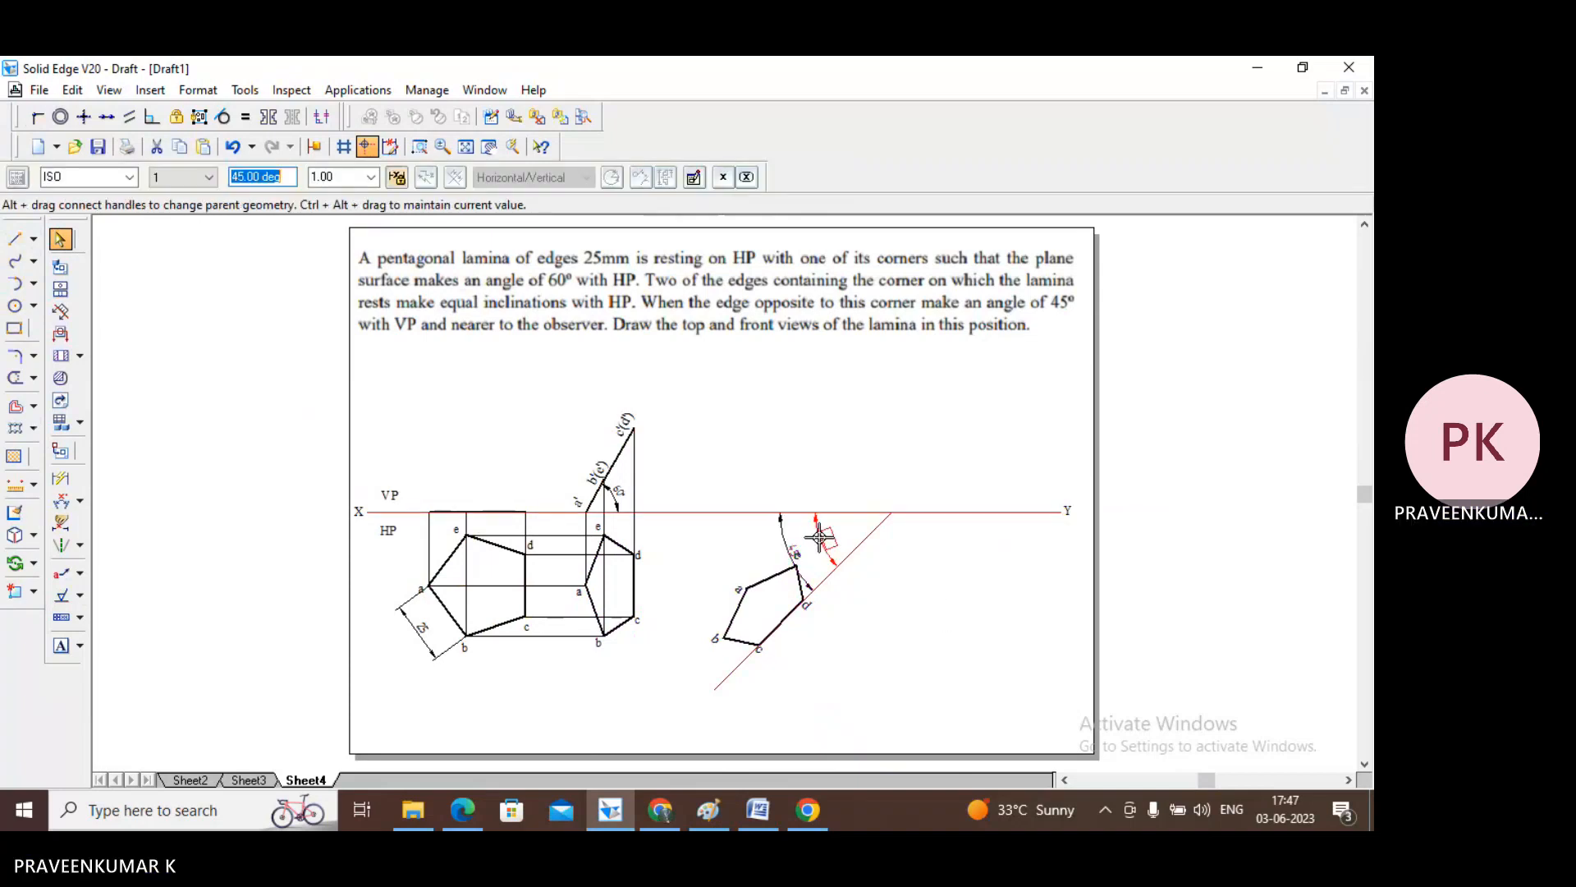
drag(834, 534, 835, 537)
click(900, 594)
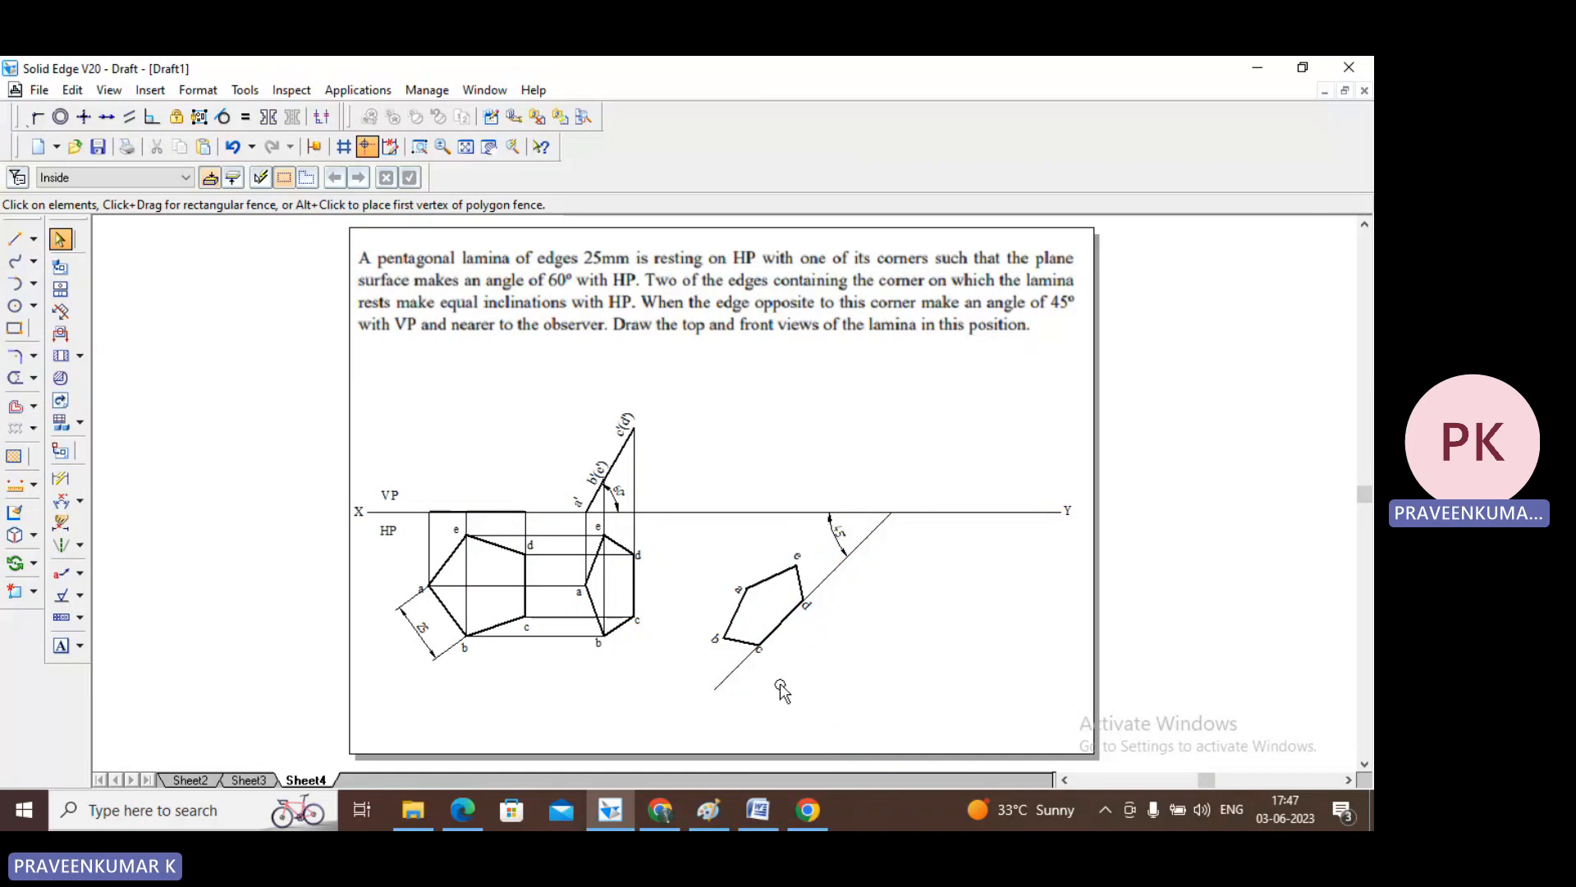
click(778, 631)
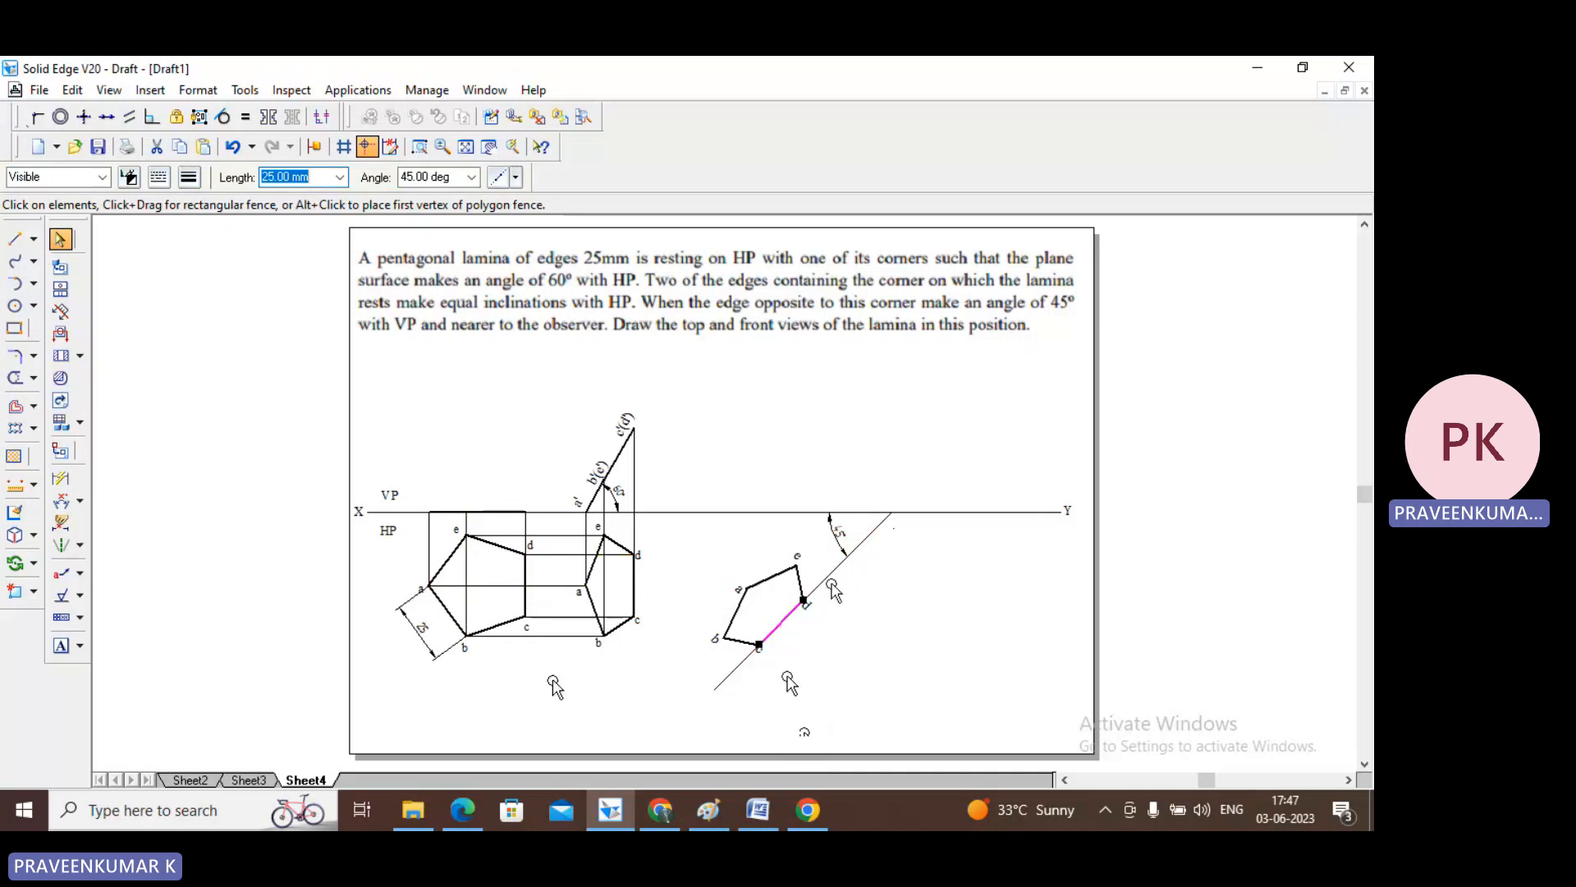
click(789, 706)
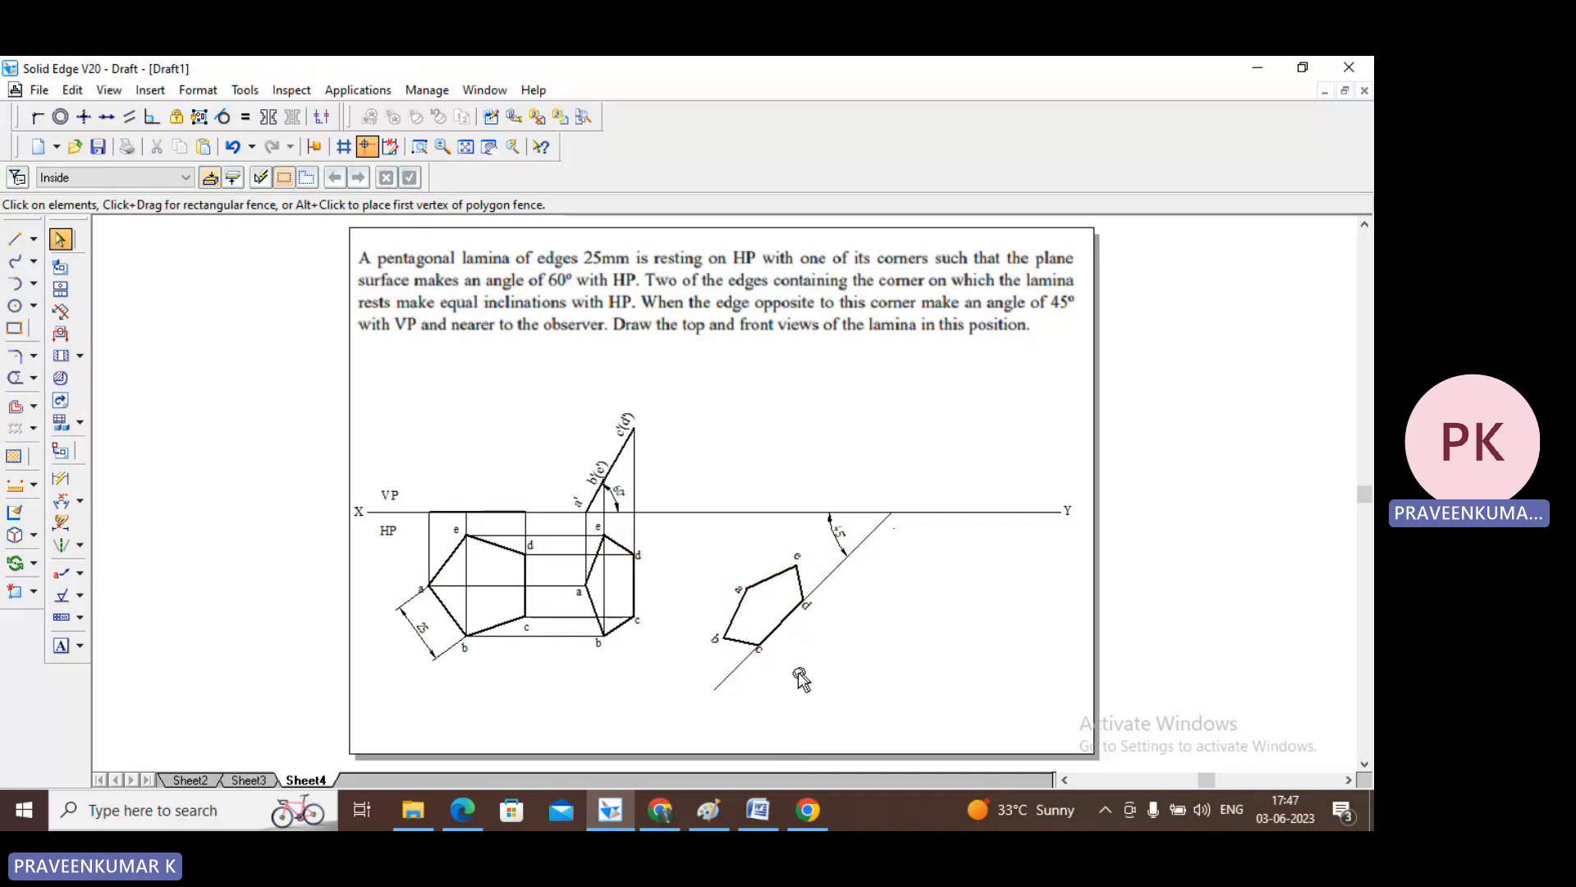
click(60, 239)
- Draw 0.13 mm wide horizontal projectors from b'(e') and c'(d') of the inclined front view across above the rotated top view
click(420, 146)
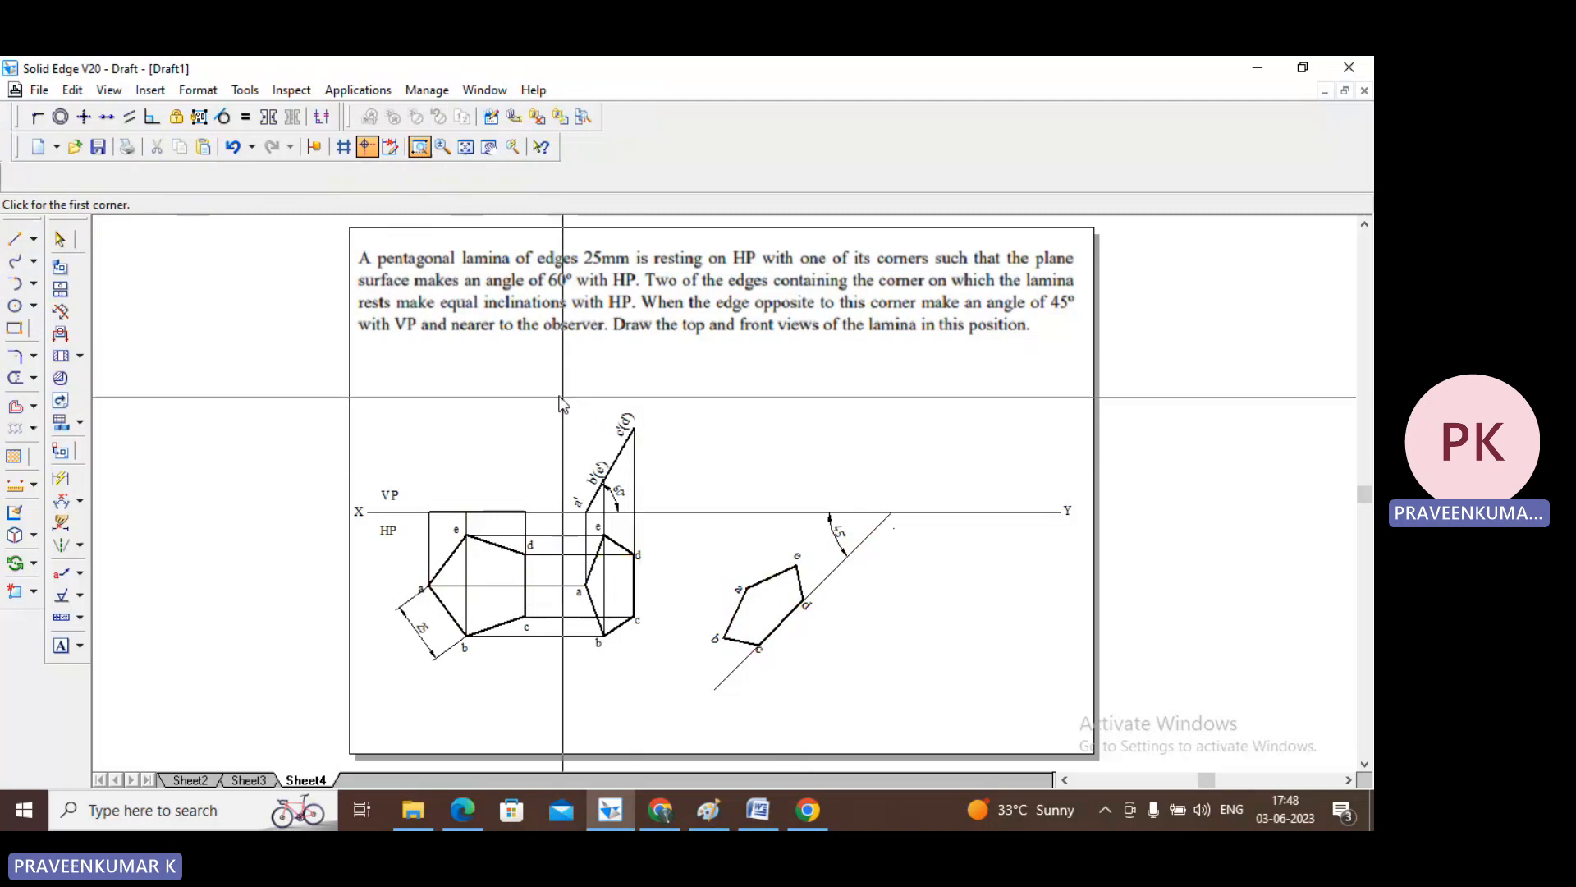
mouse_move(550, 378)
mouse_down()
mouse_move(874, 580)
mouse_move(924, 688)
mouse_up()
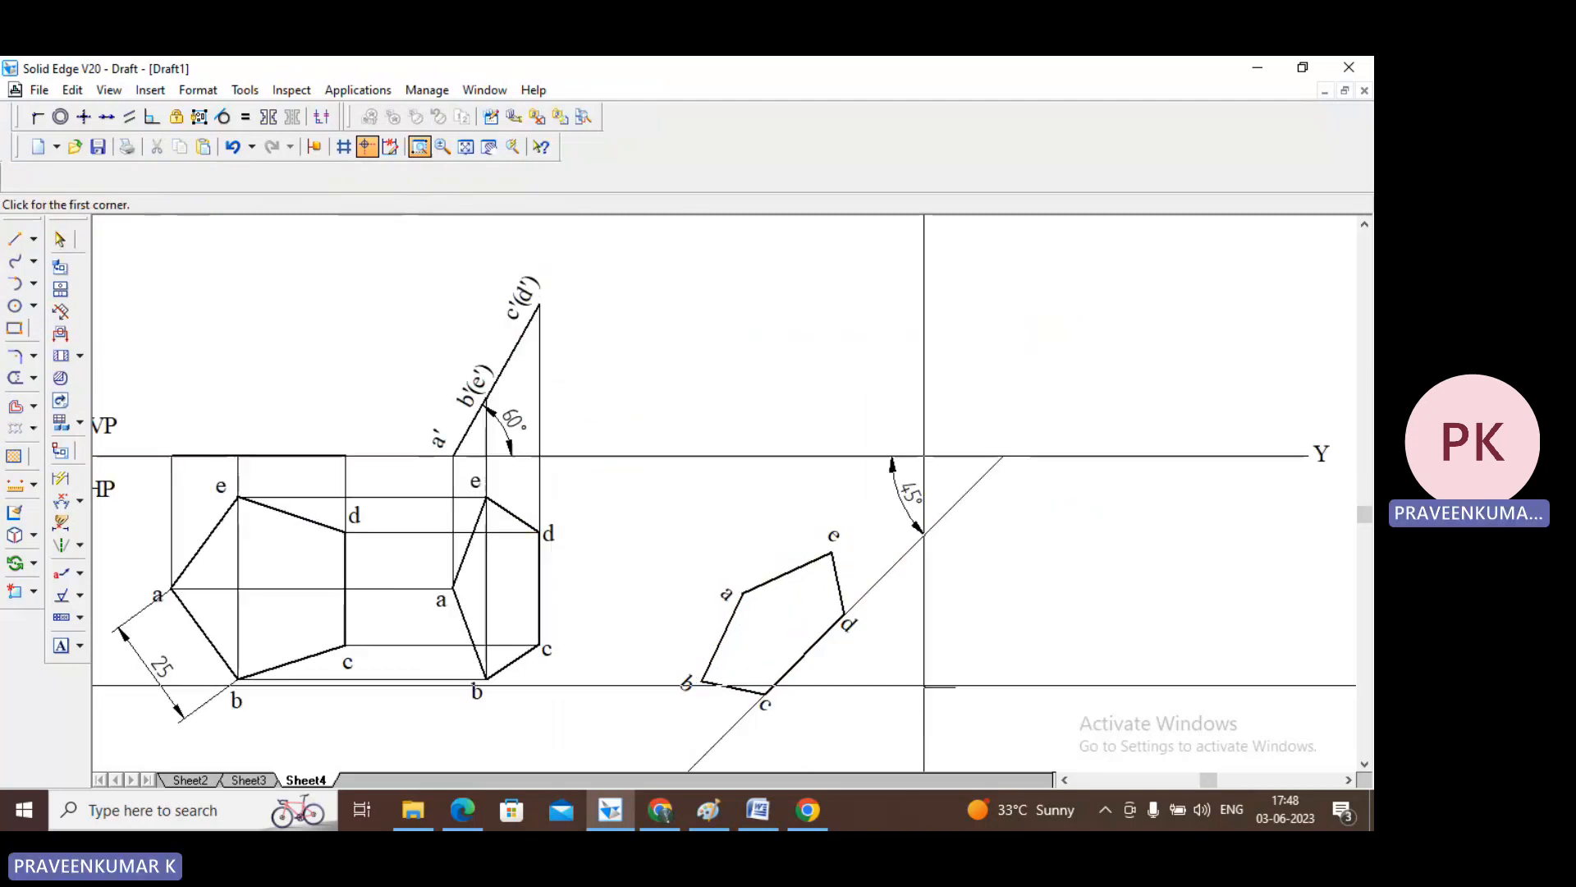
key(Escape)
click(14, 238)
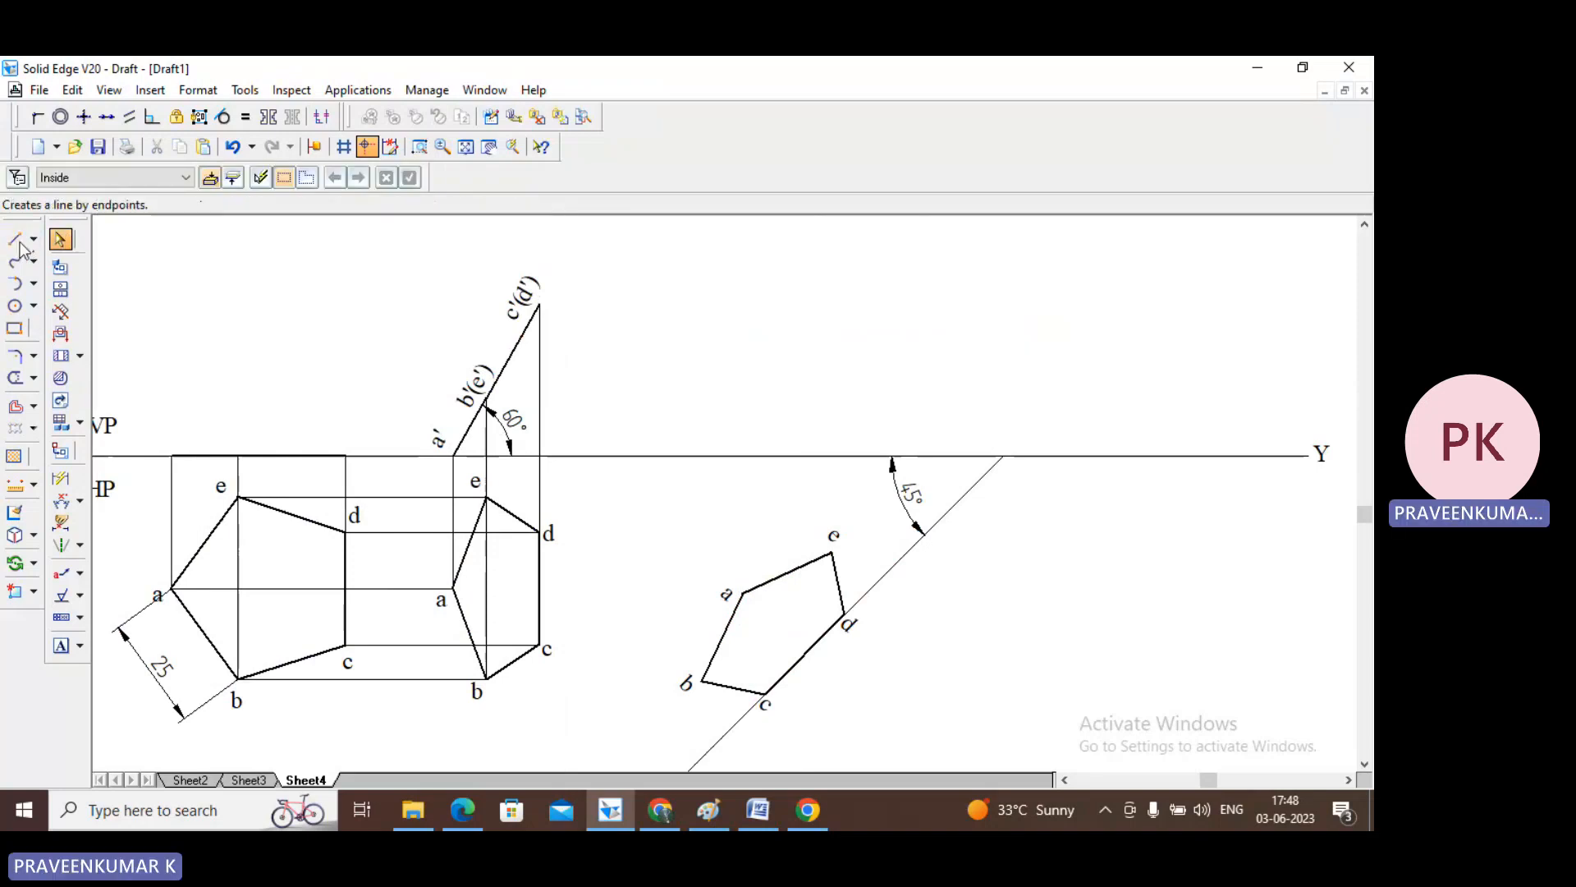
click(188, 179)
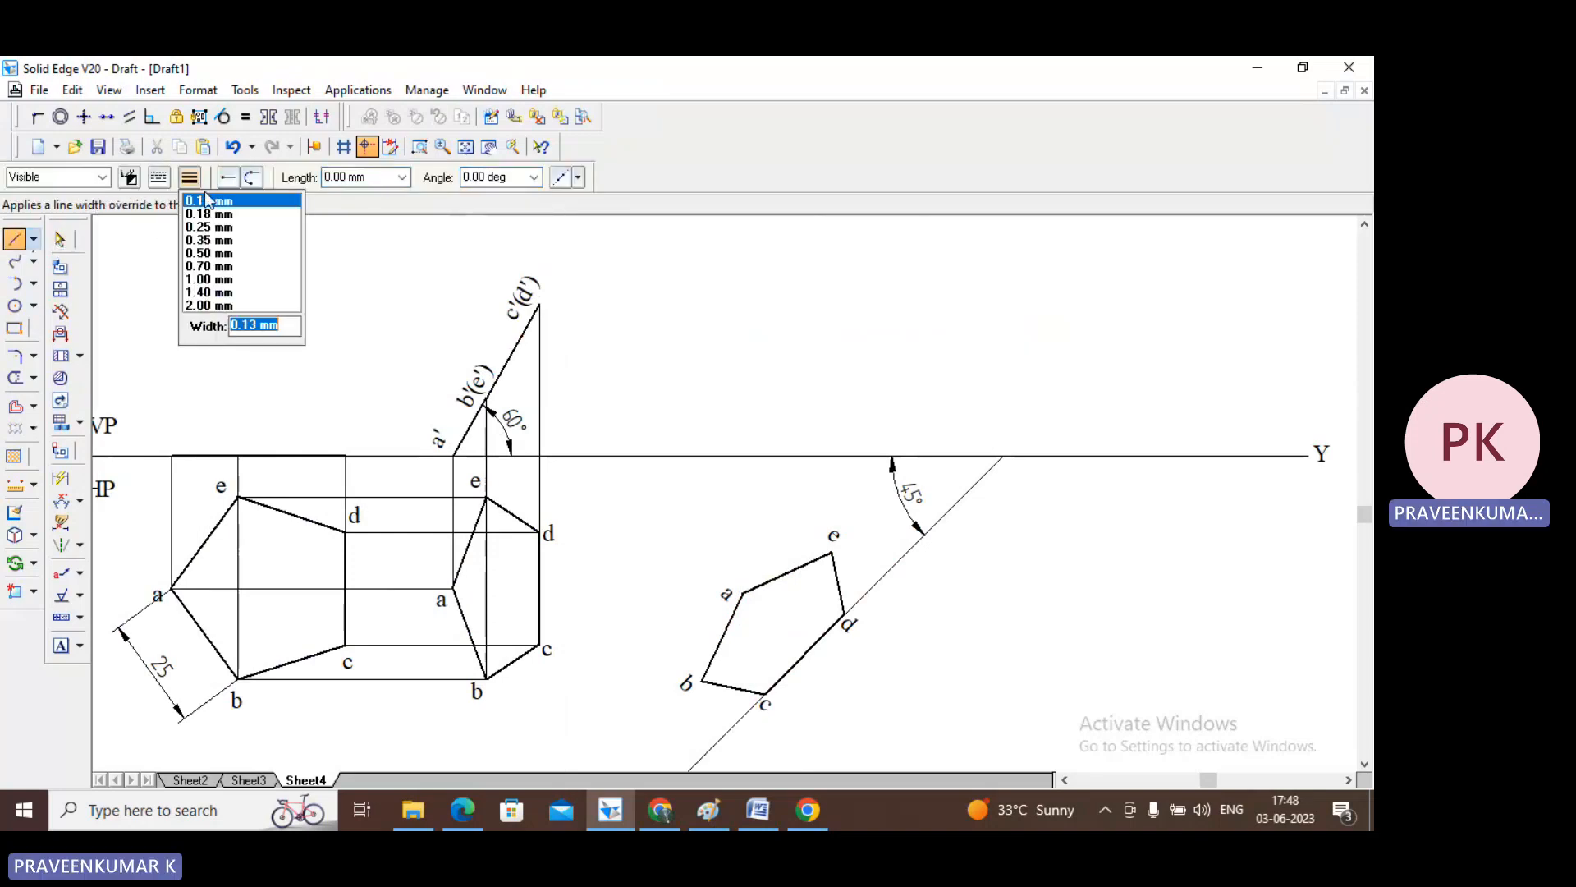
click(211, 203)
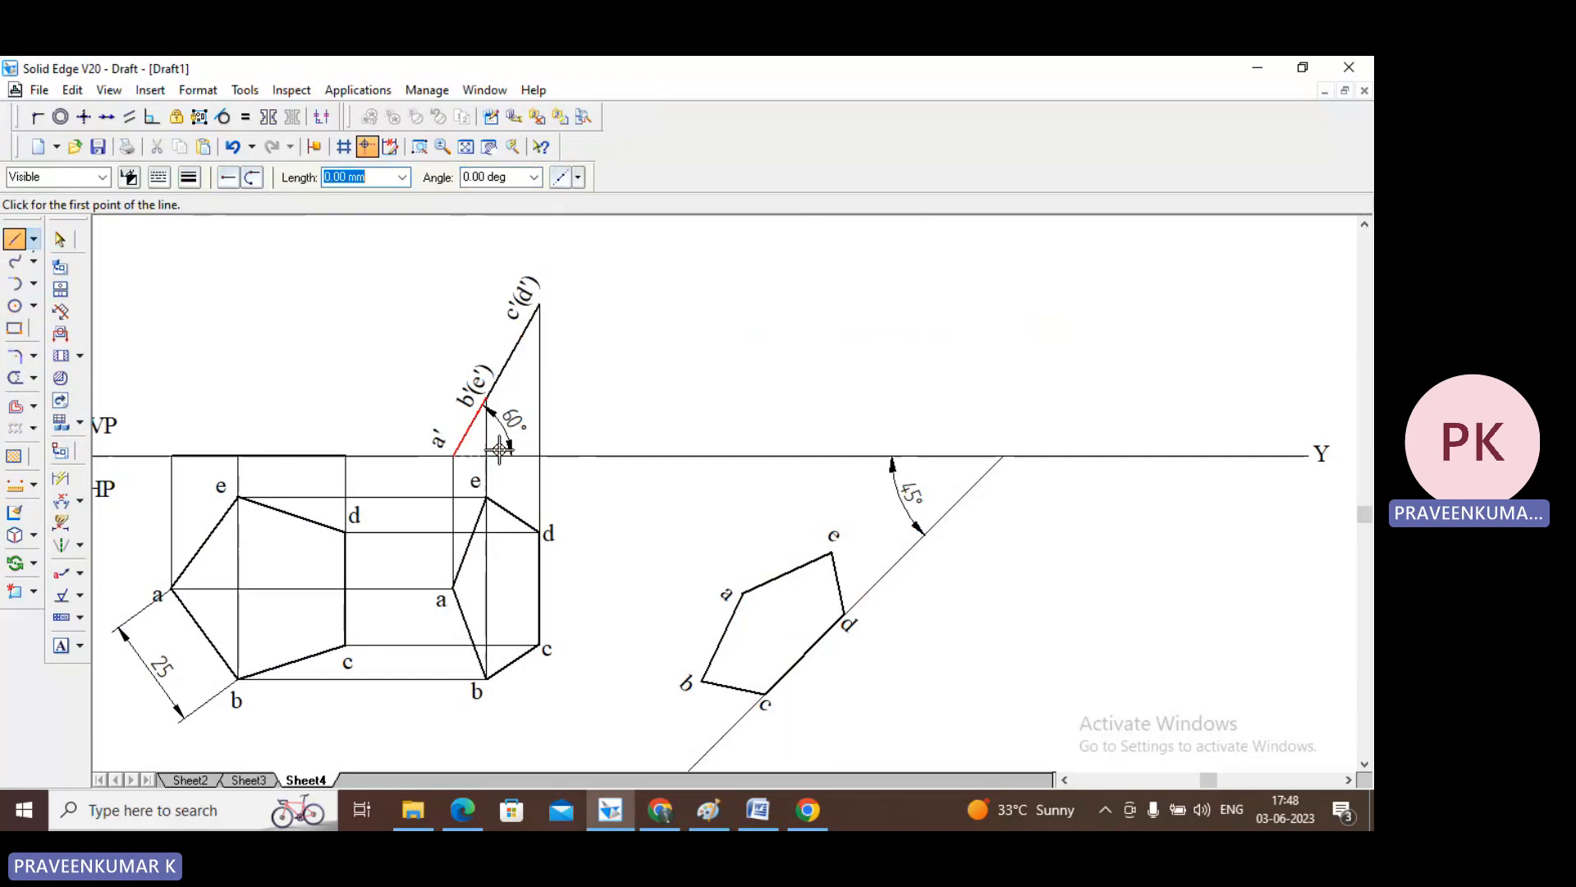
click(453, 454)
click(486, 400)
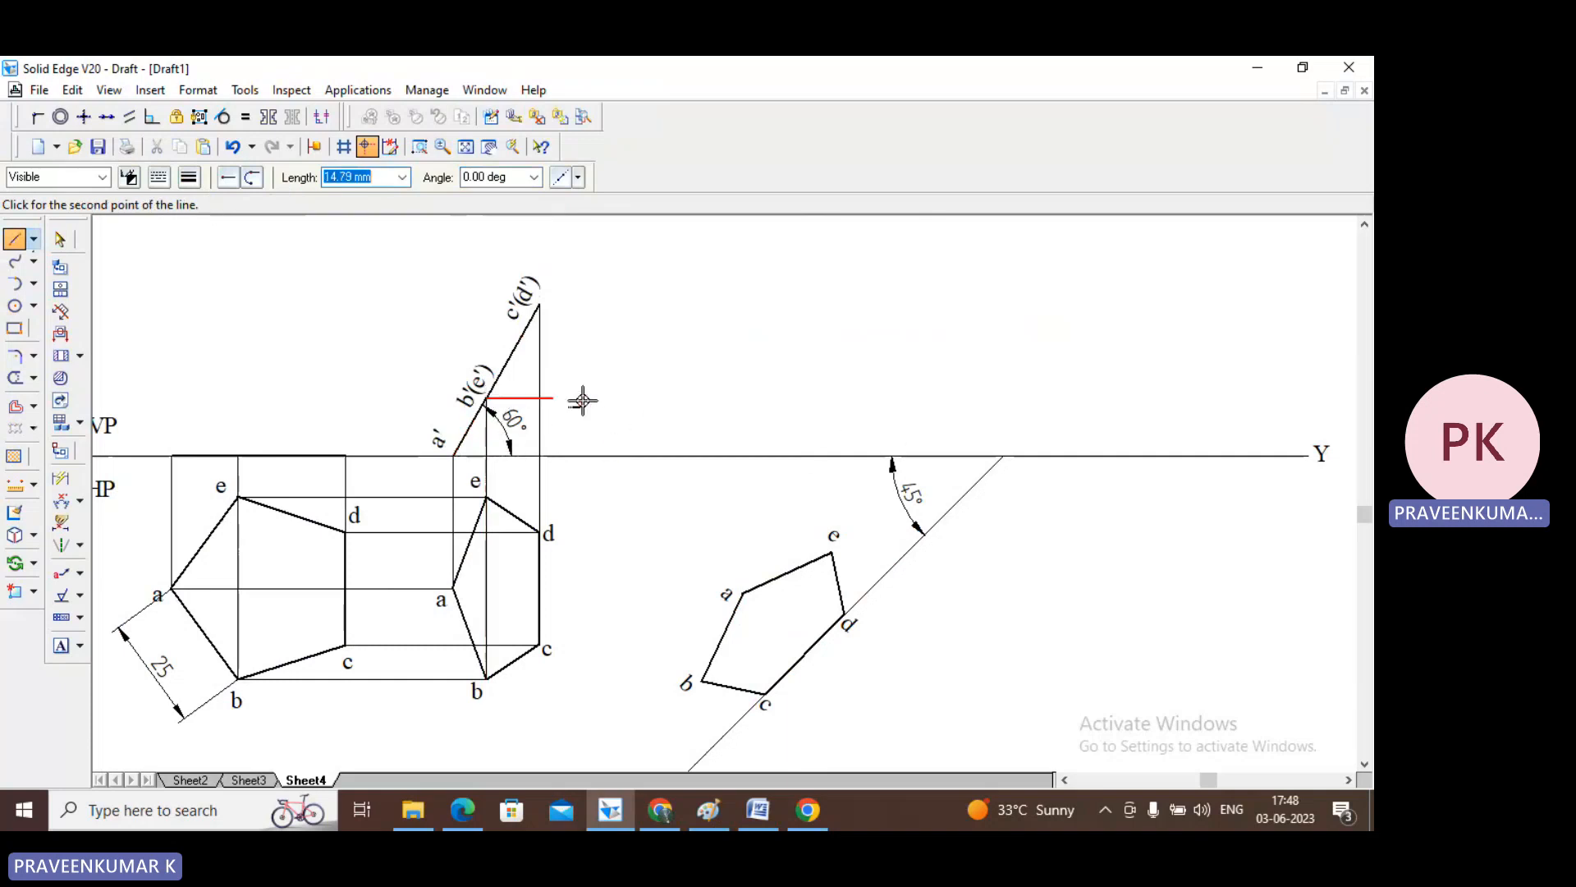
double_click(927, 395)
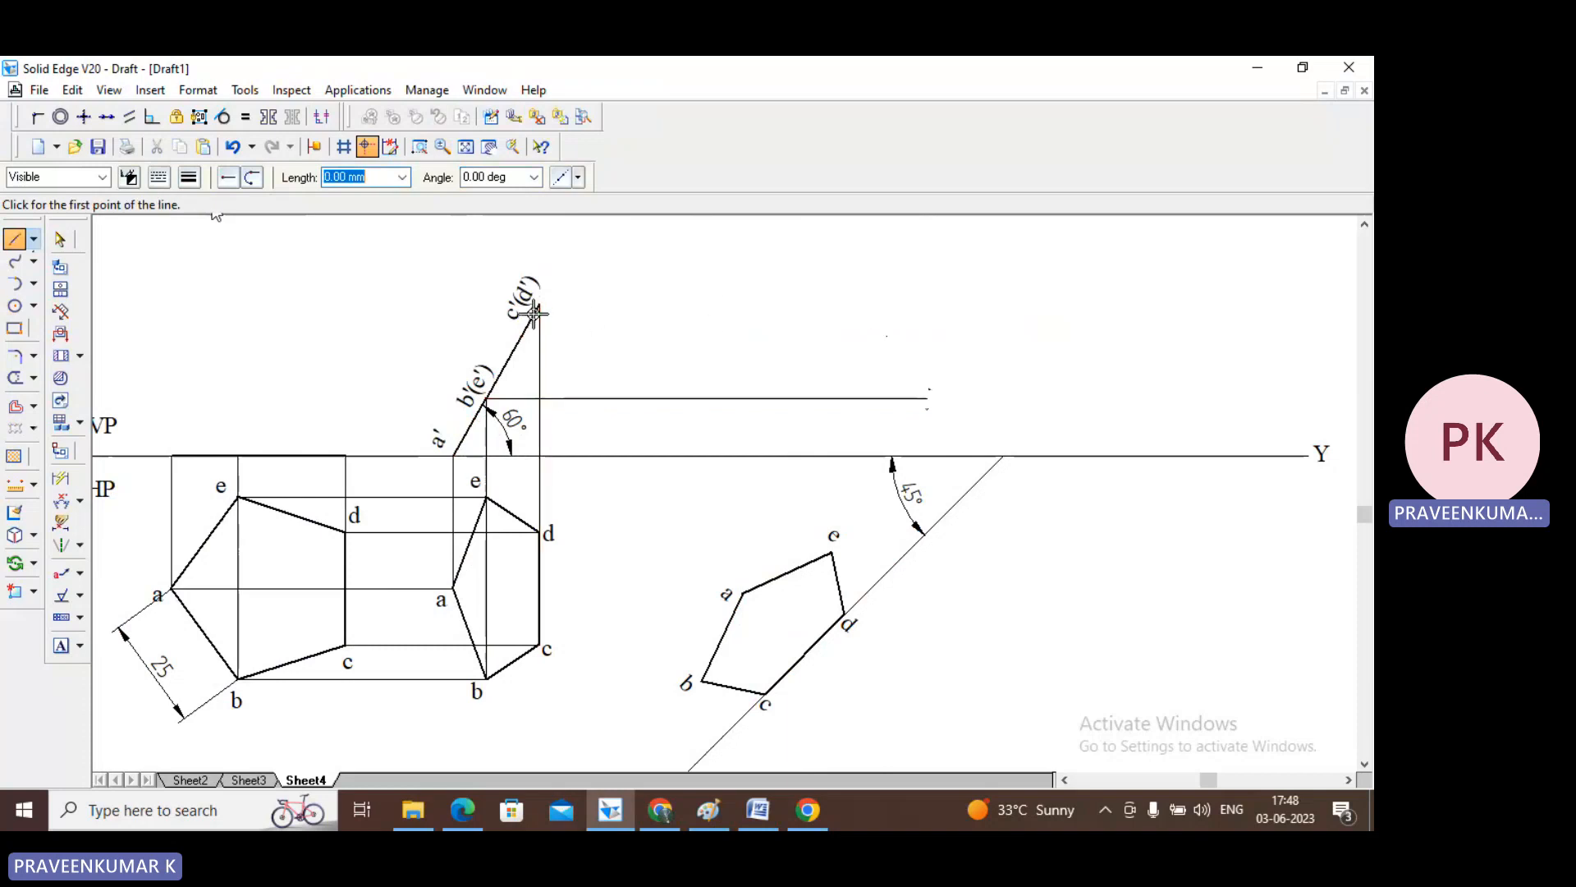
click(539, 305)
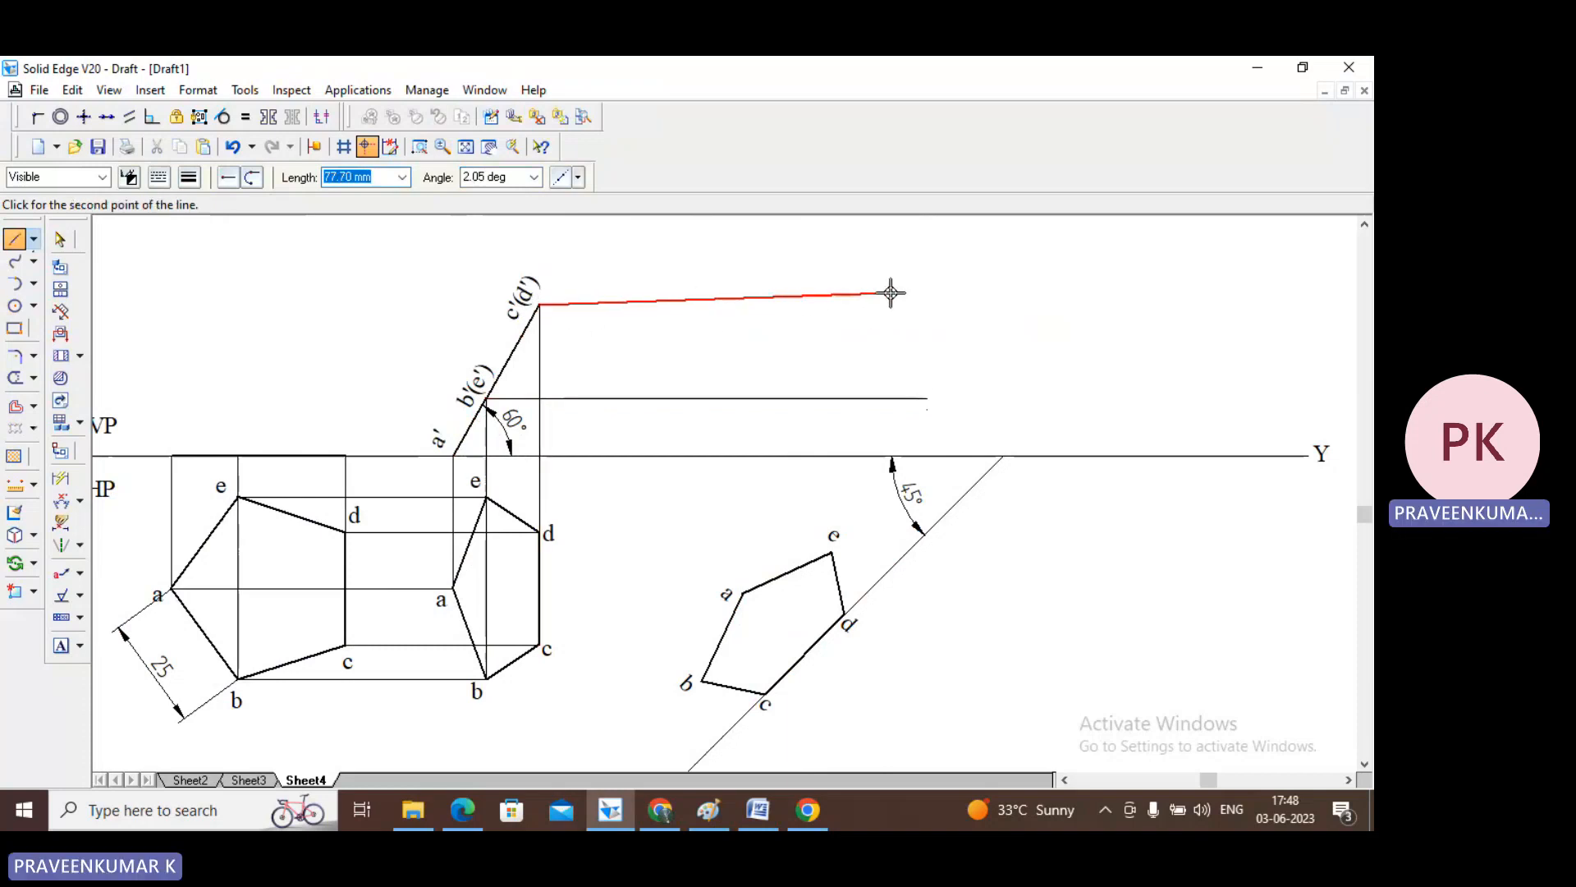
double_click(918, 303)
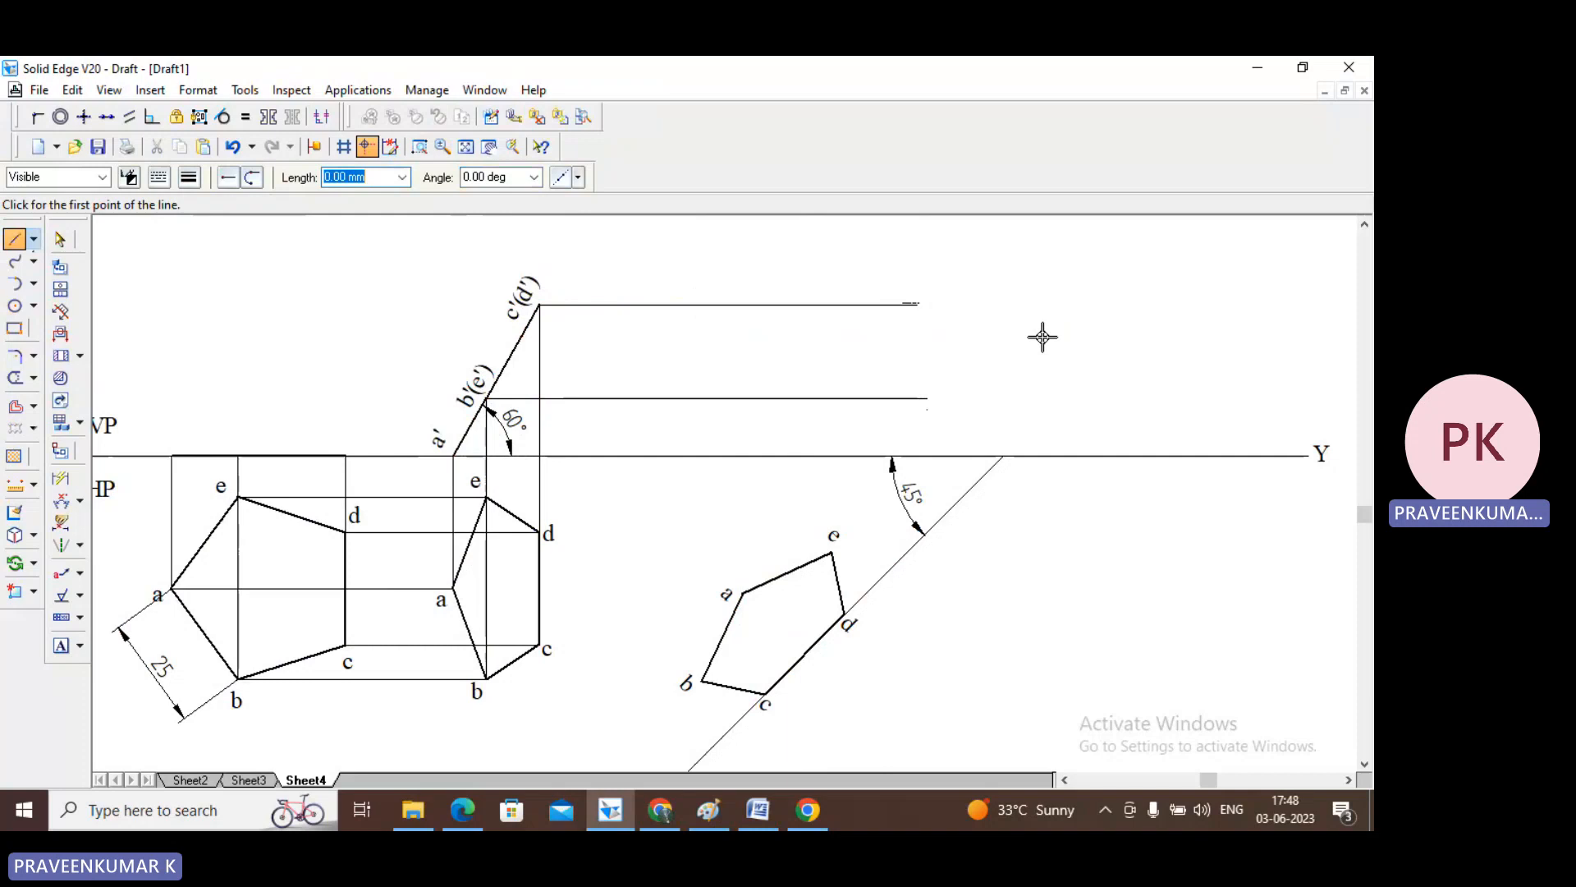
- Draw vertical projectors from corner a of the rotated top view to XY and from corner b past the b'(e') projector
click(743, 593)
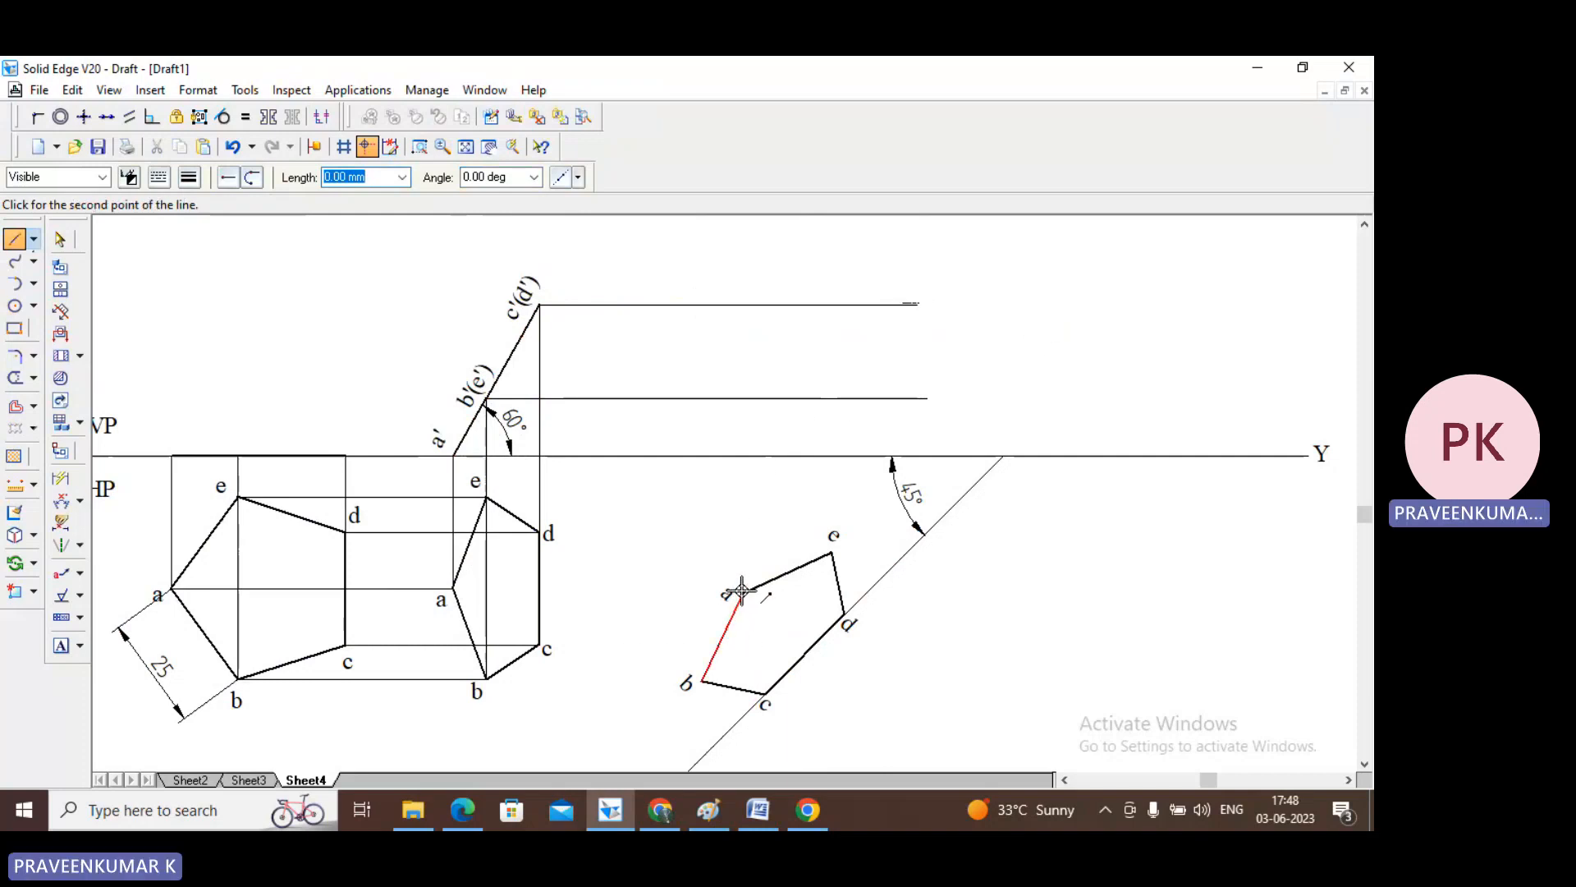
double_click(742, 456)
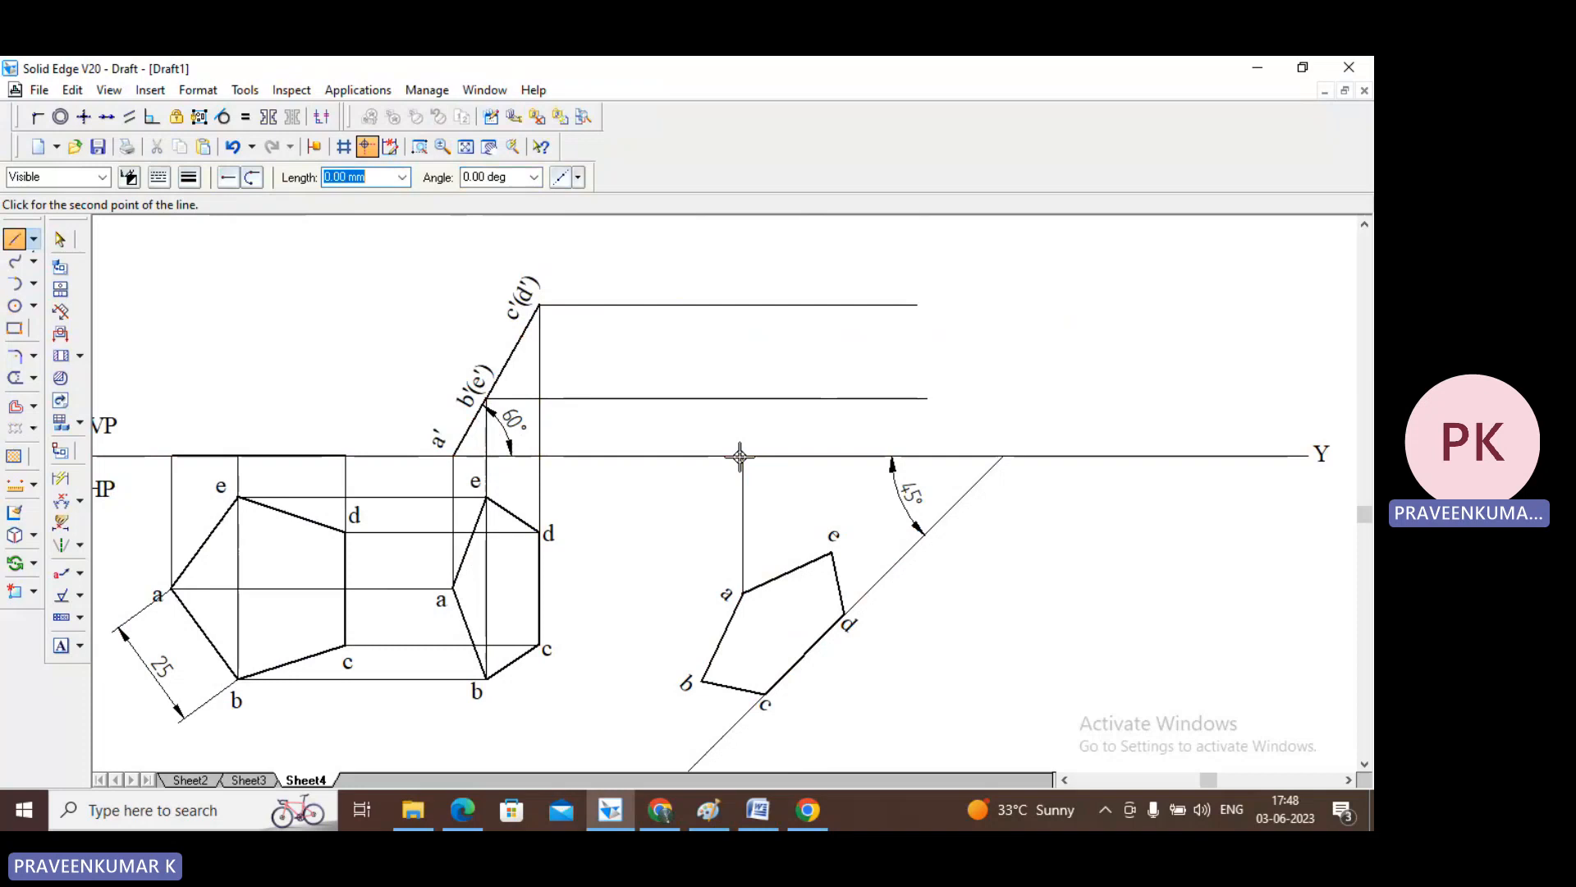
click(703, 681)
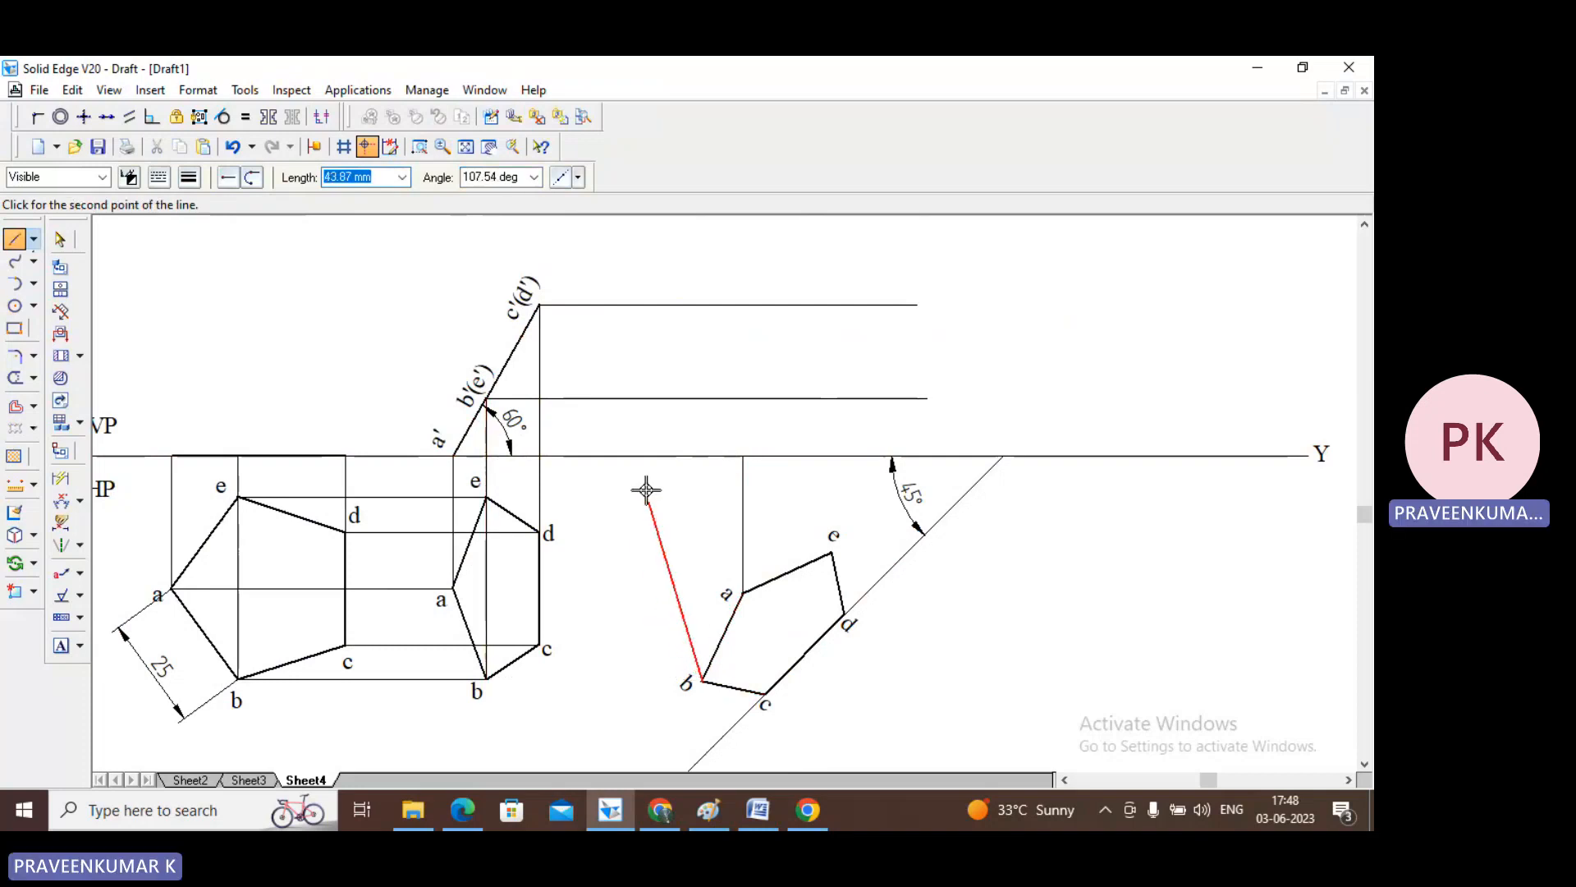
click(703, 377)
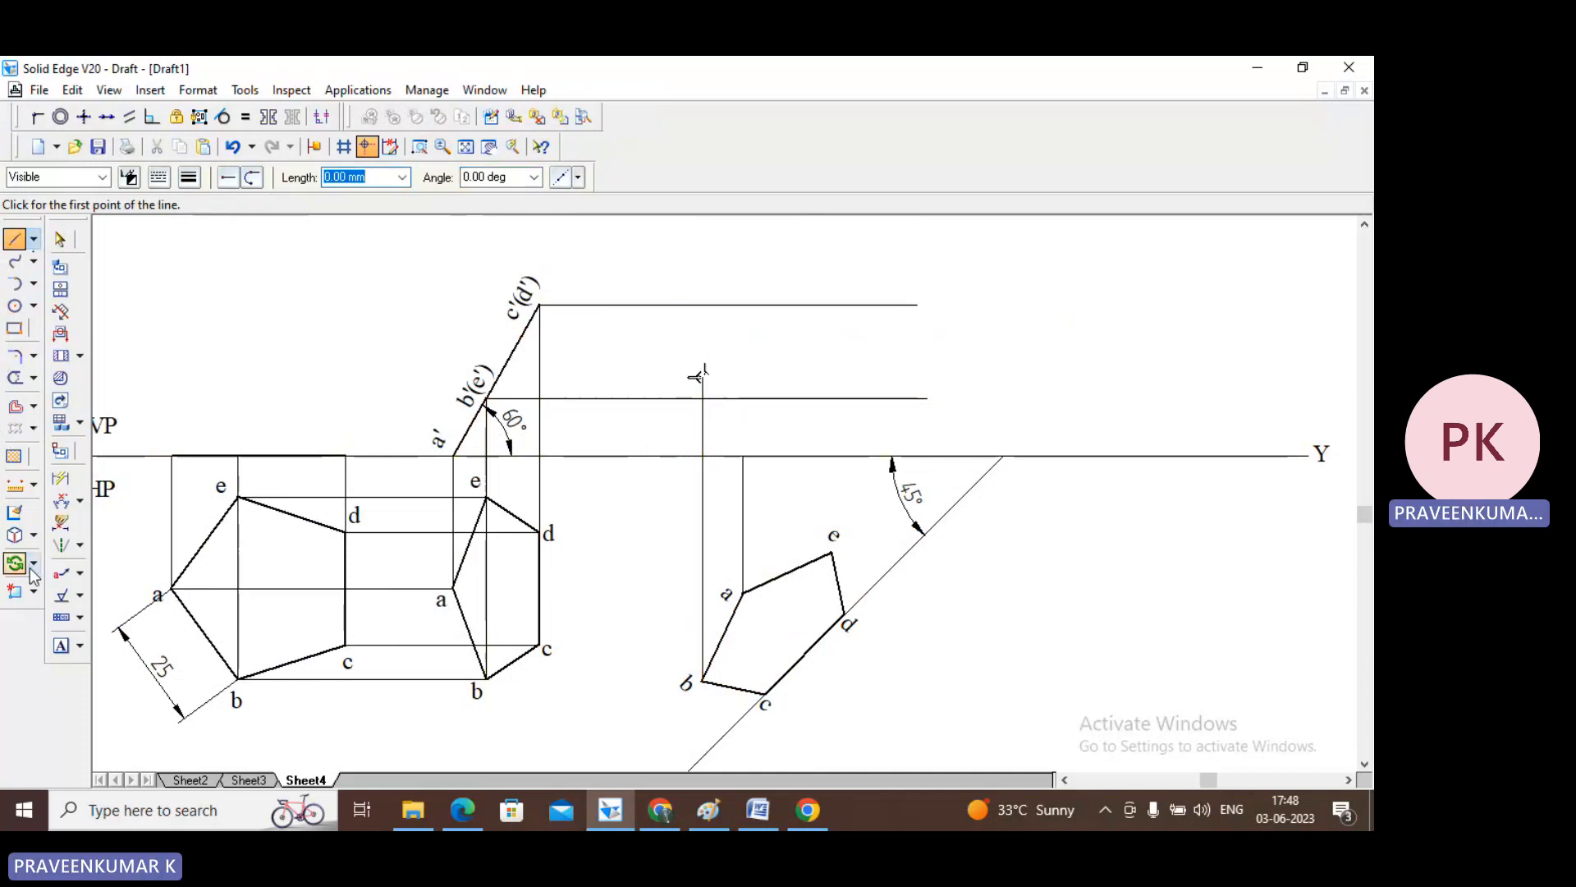
- Trim corner b's projector at the b'(e') line, and draw vertical projectors from c and d to the c'(d') line and from e to b'(e')
click(14, 377)
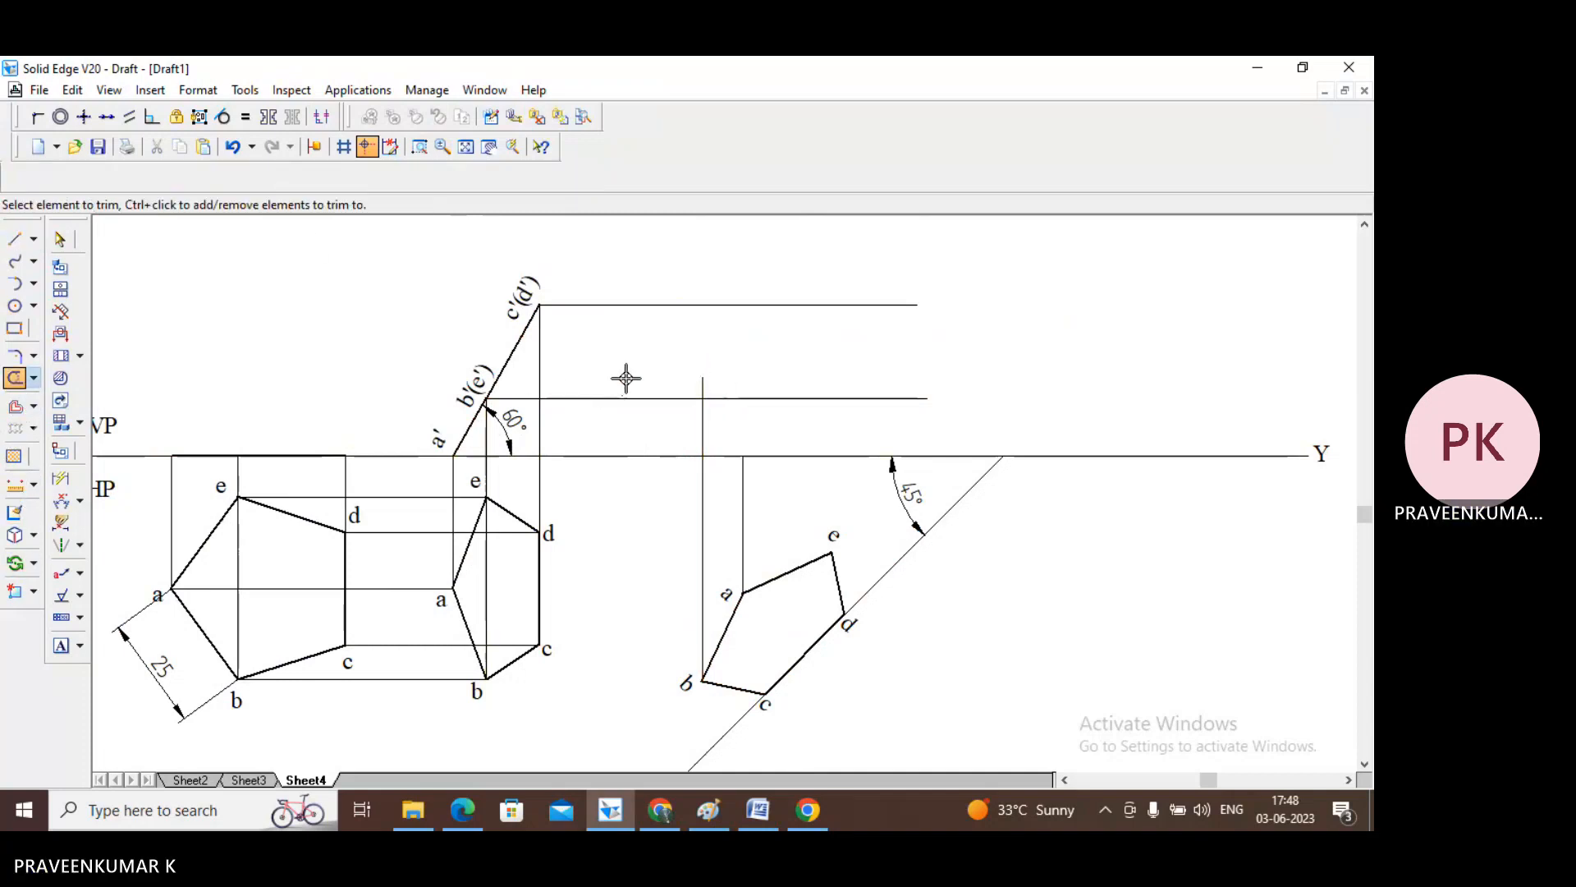
drag(655, 375, 728, 384)
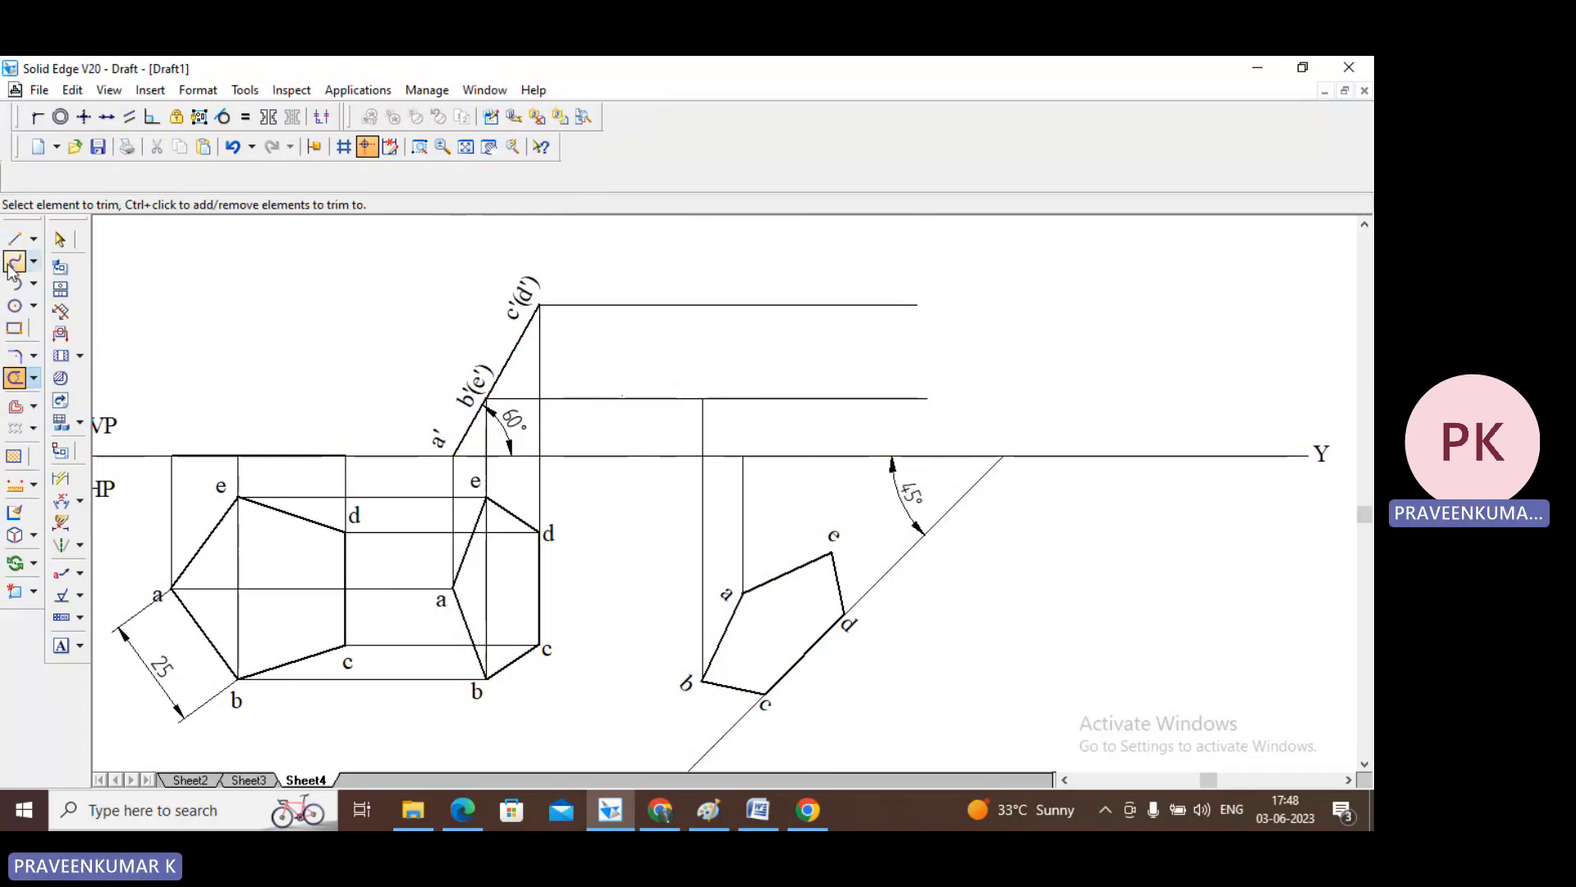
click(15, 238)
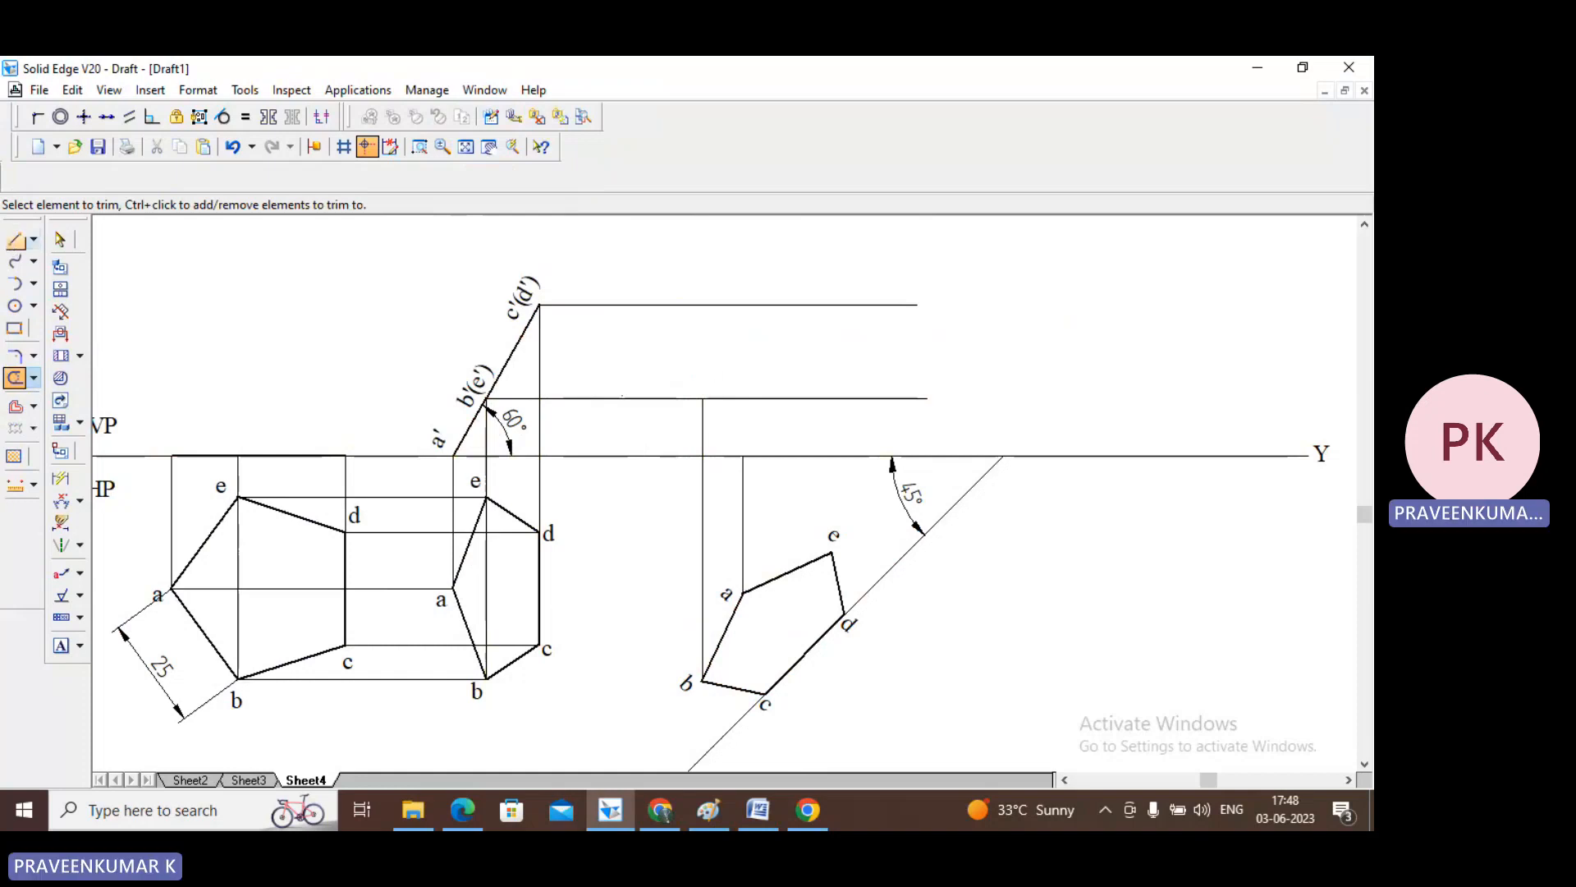
click(764, 695)
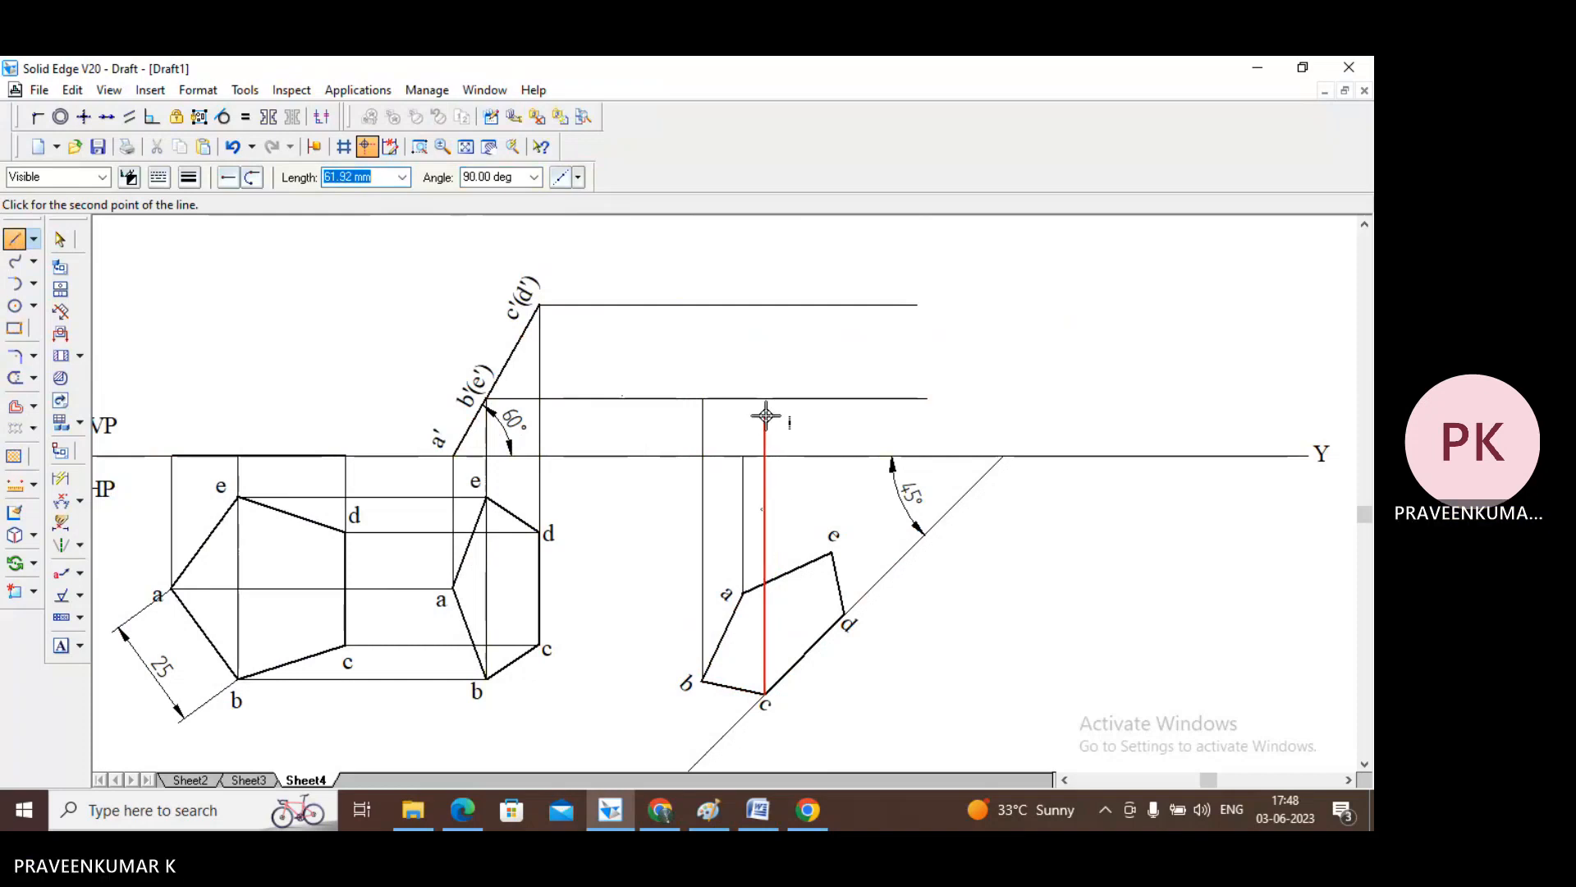
click(764, 304)
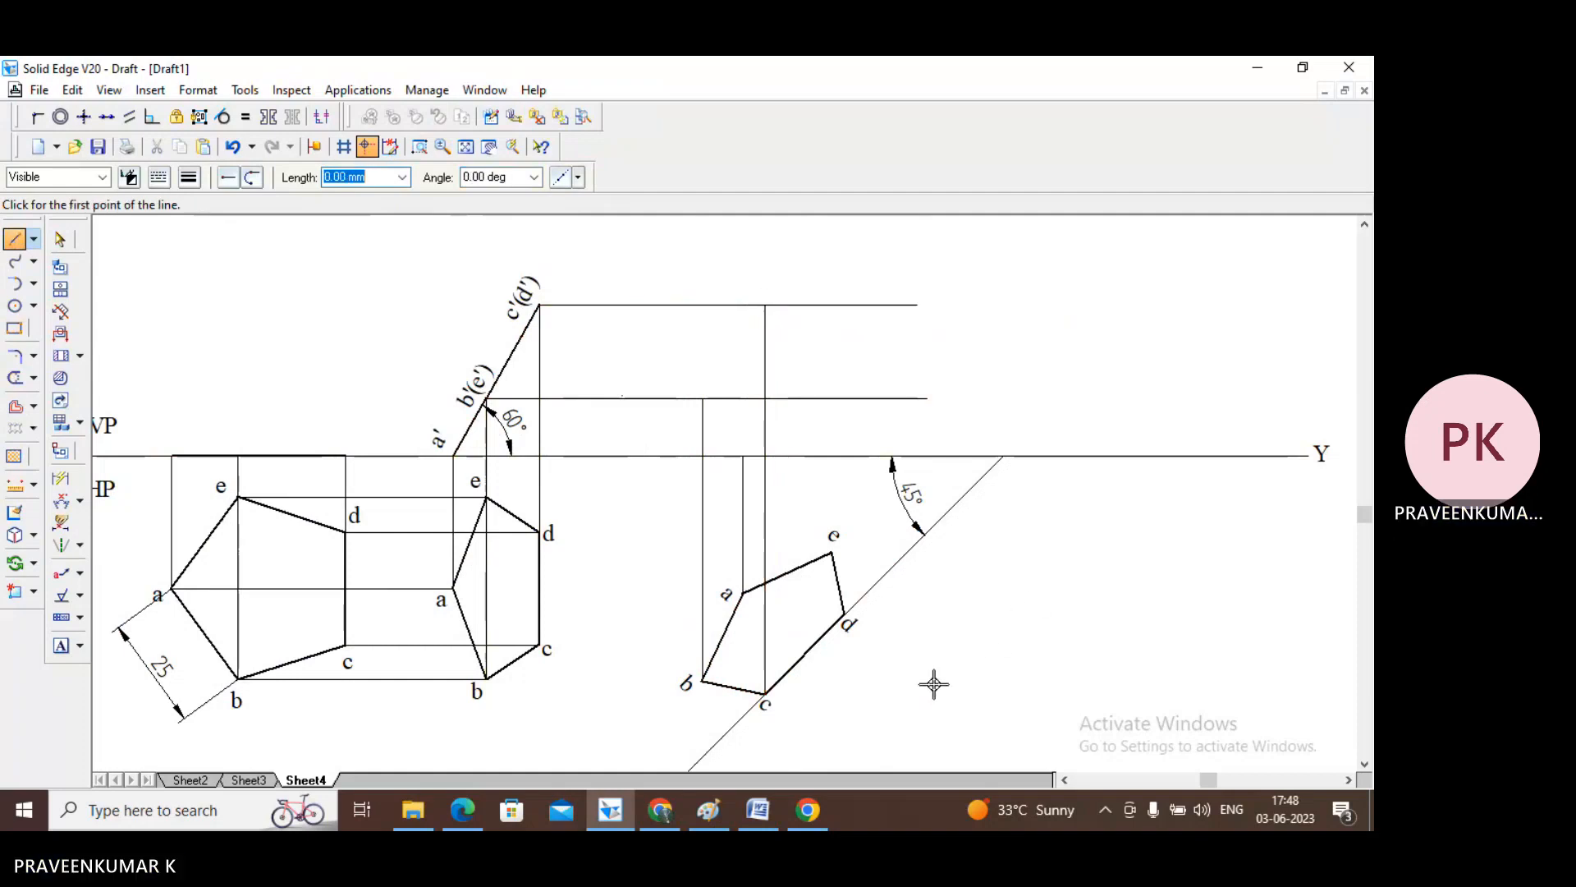
click(844, 614)
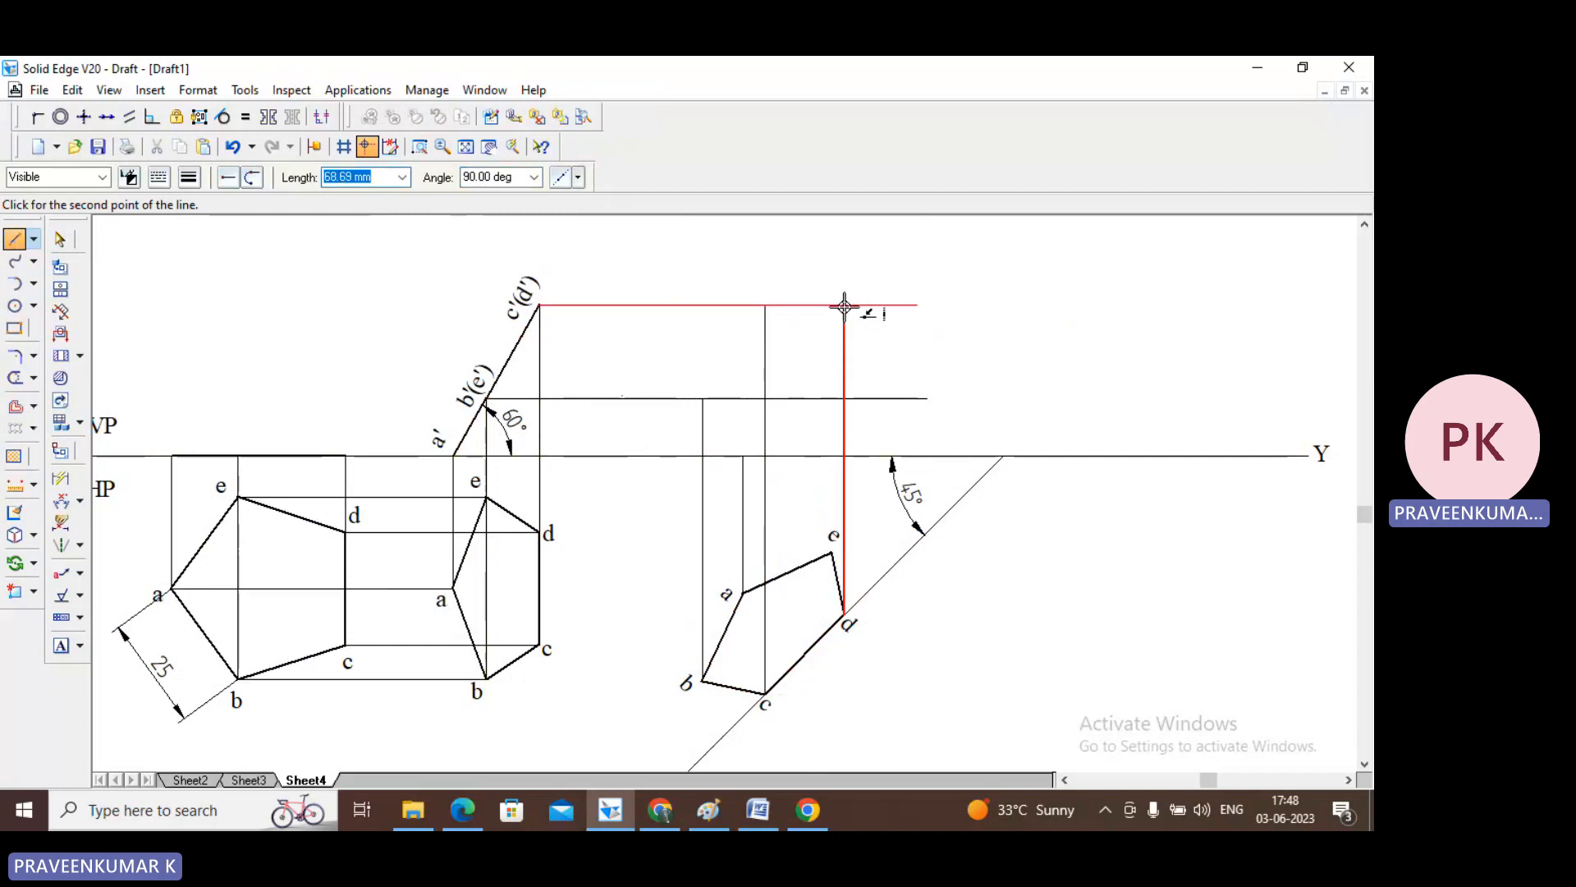
click(842, 304)
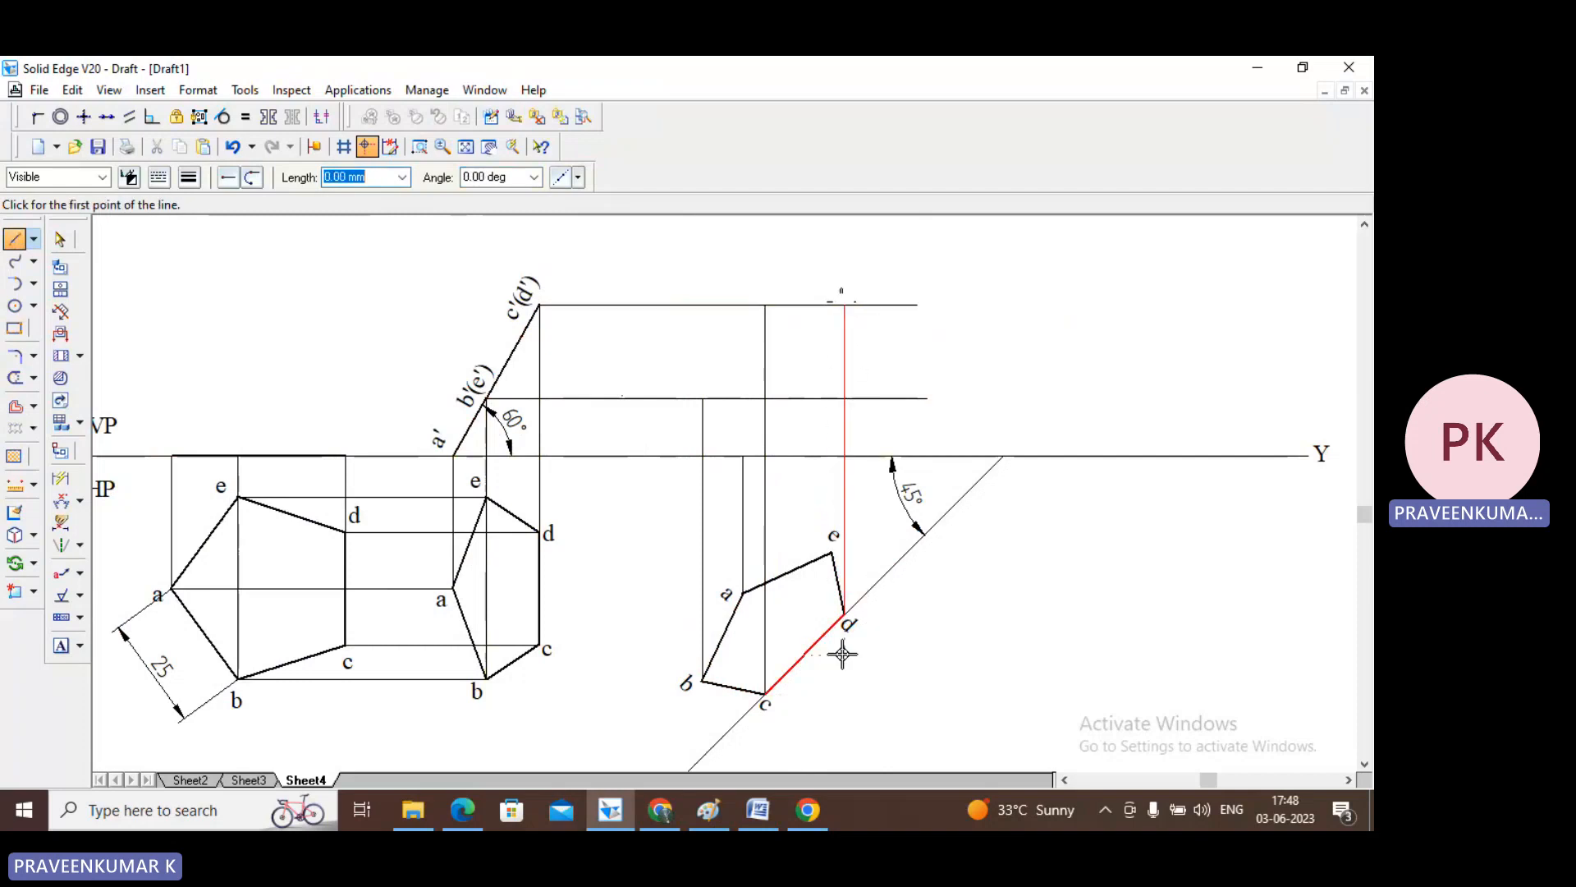
click(829, 554)
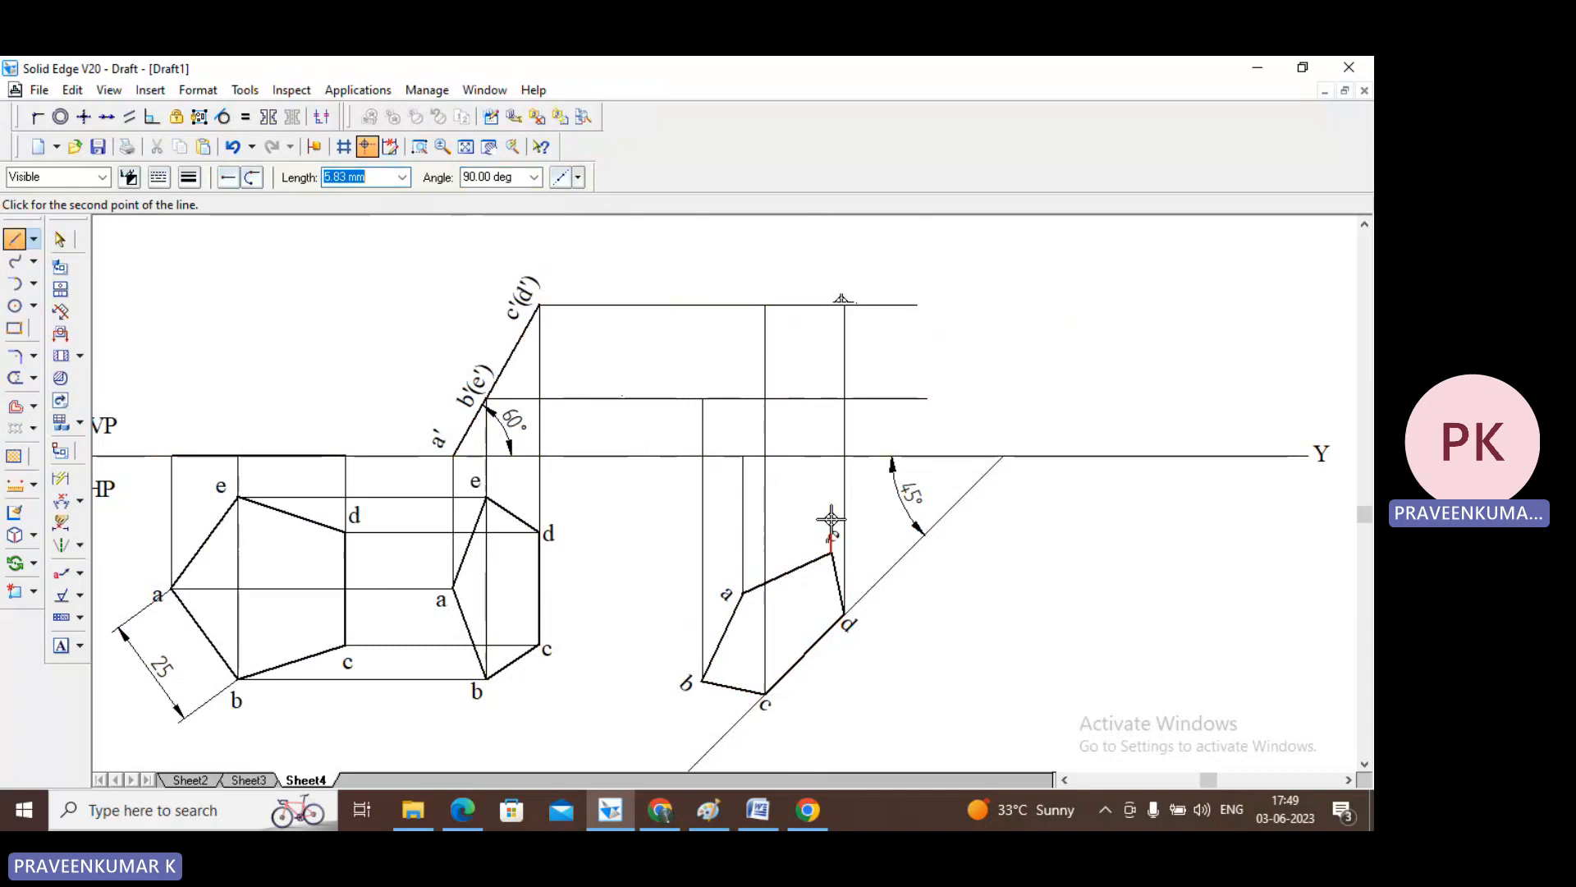
click(826, 399)
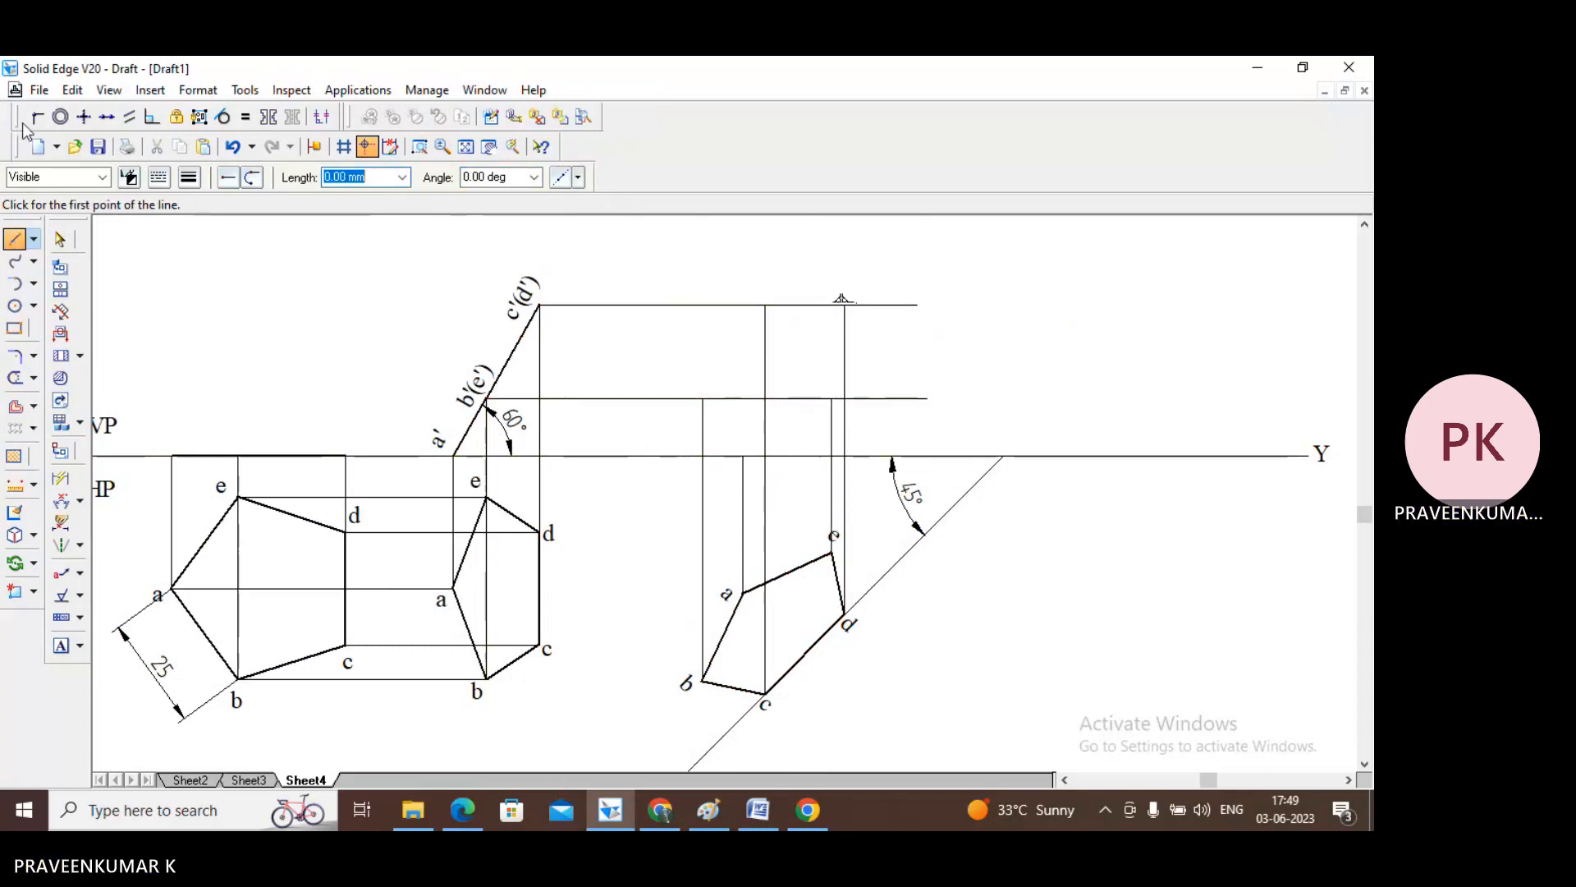
- Draw the final front view as a closed pentagon in 0.50 mm lines through the projector intersections, starting from corner a's projector on XY
click(11, 240)
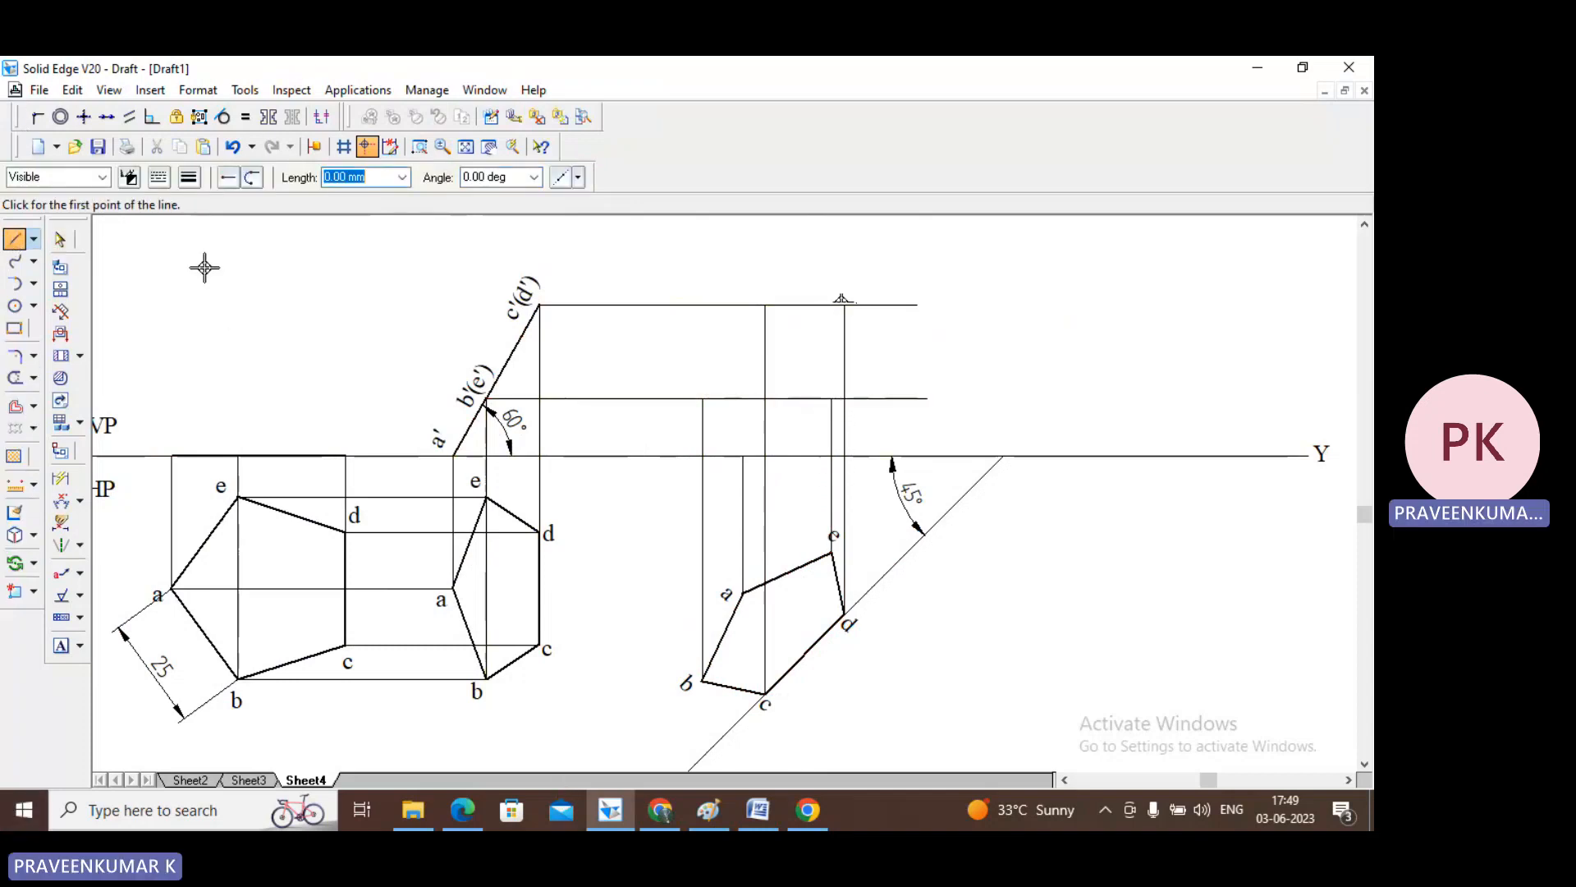
click(187, 176)
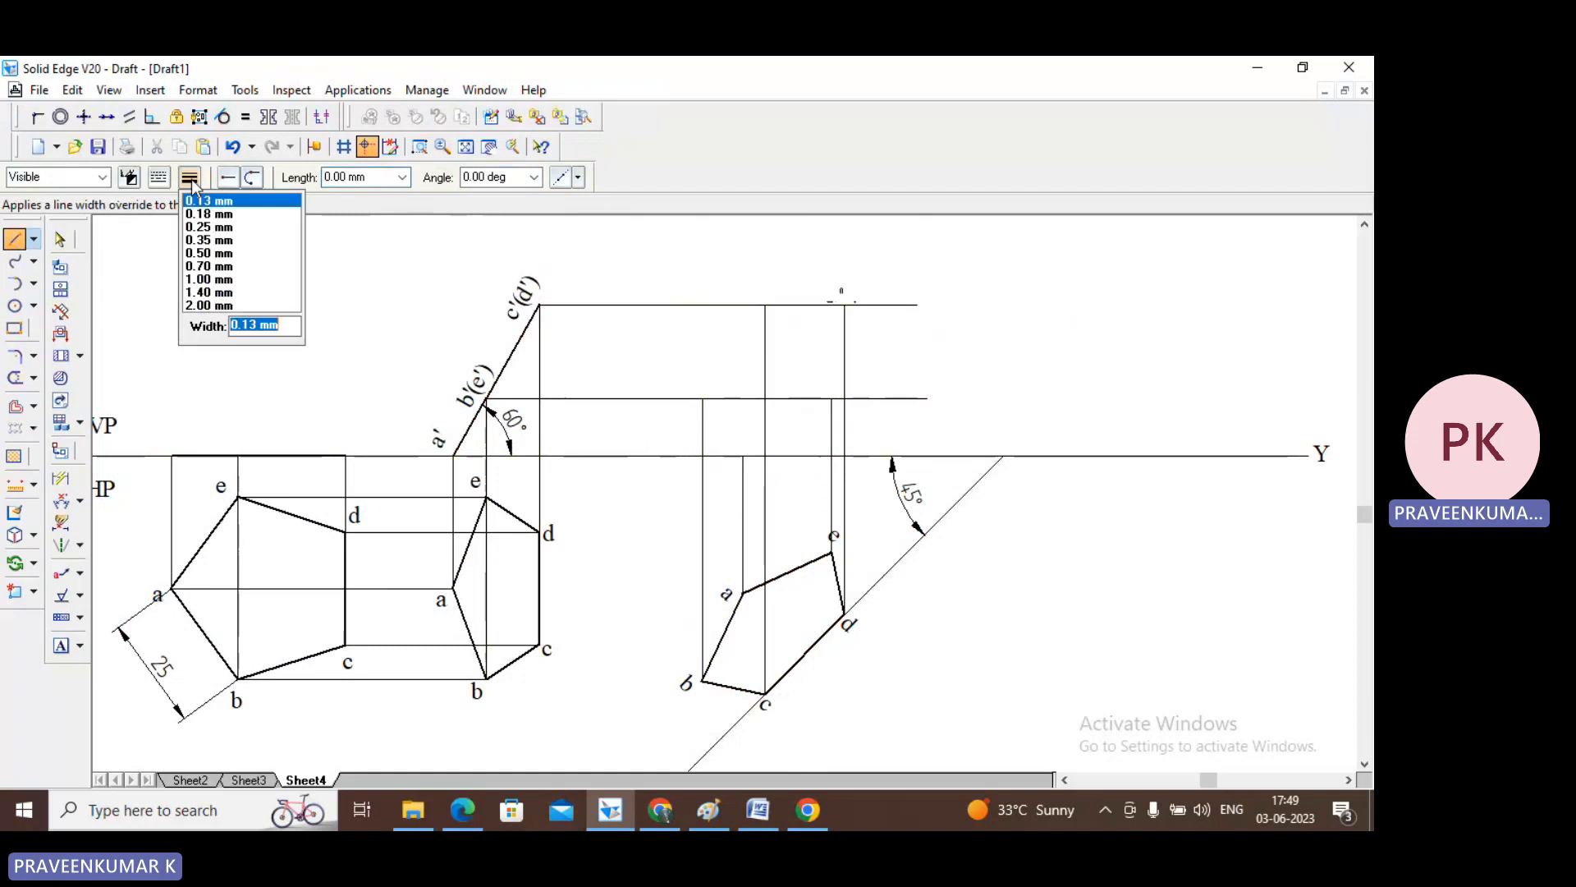
click(229, 250)
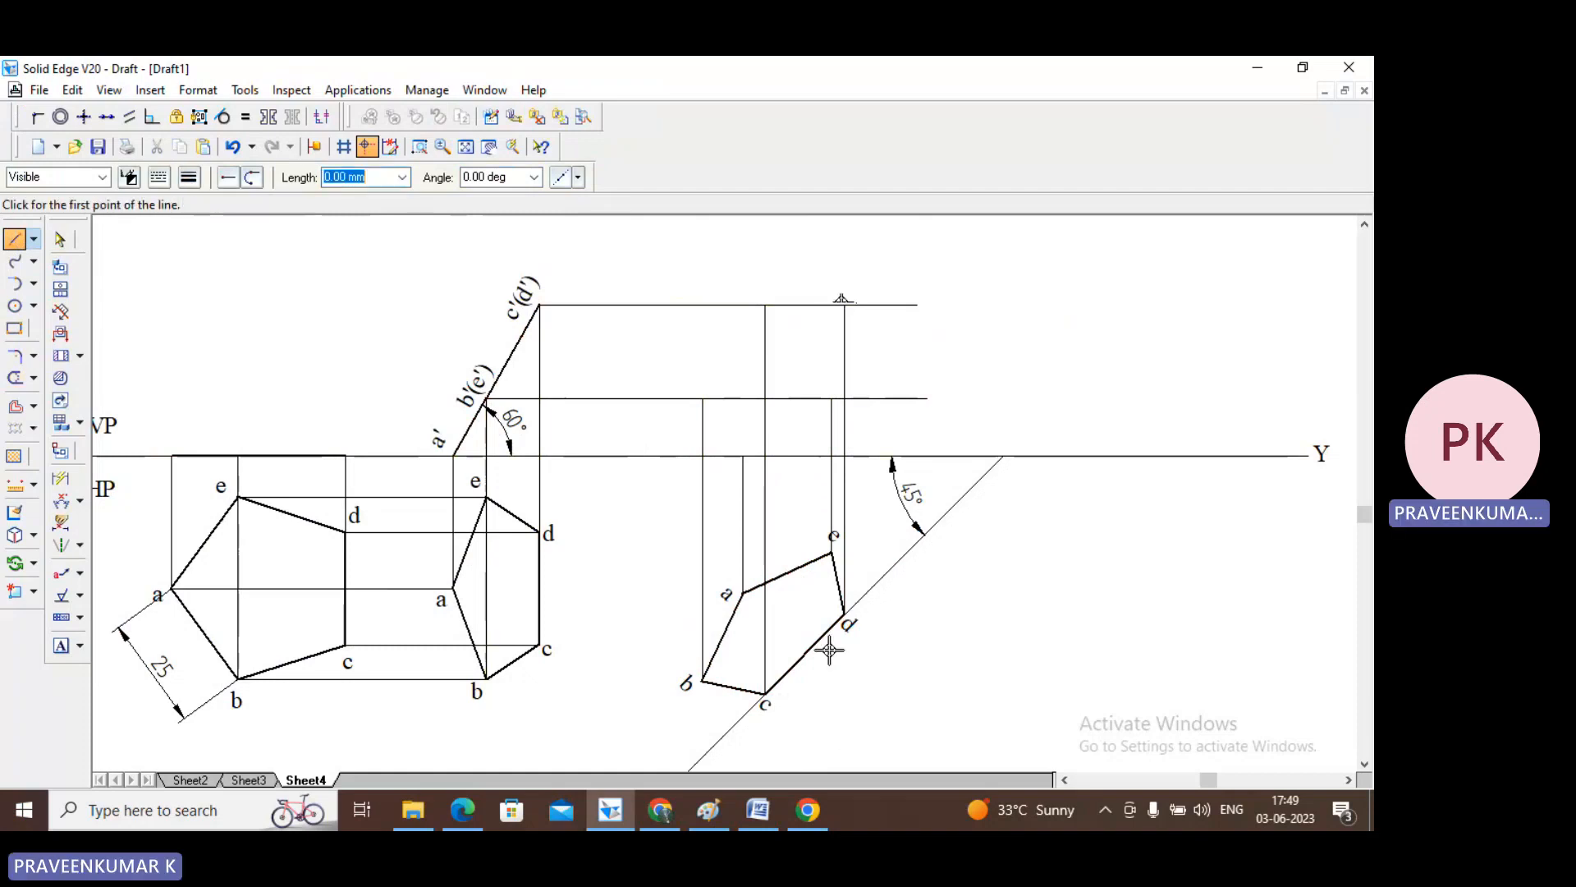
click(743, 455)
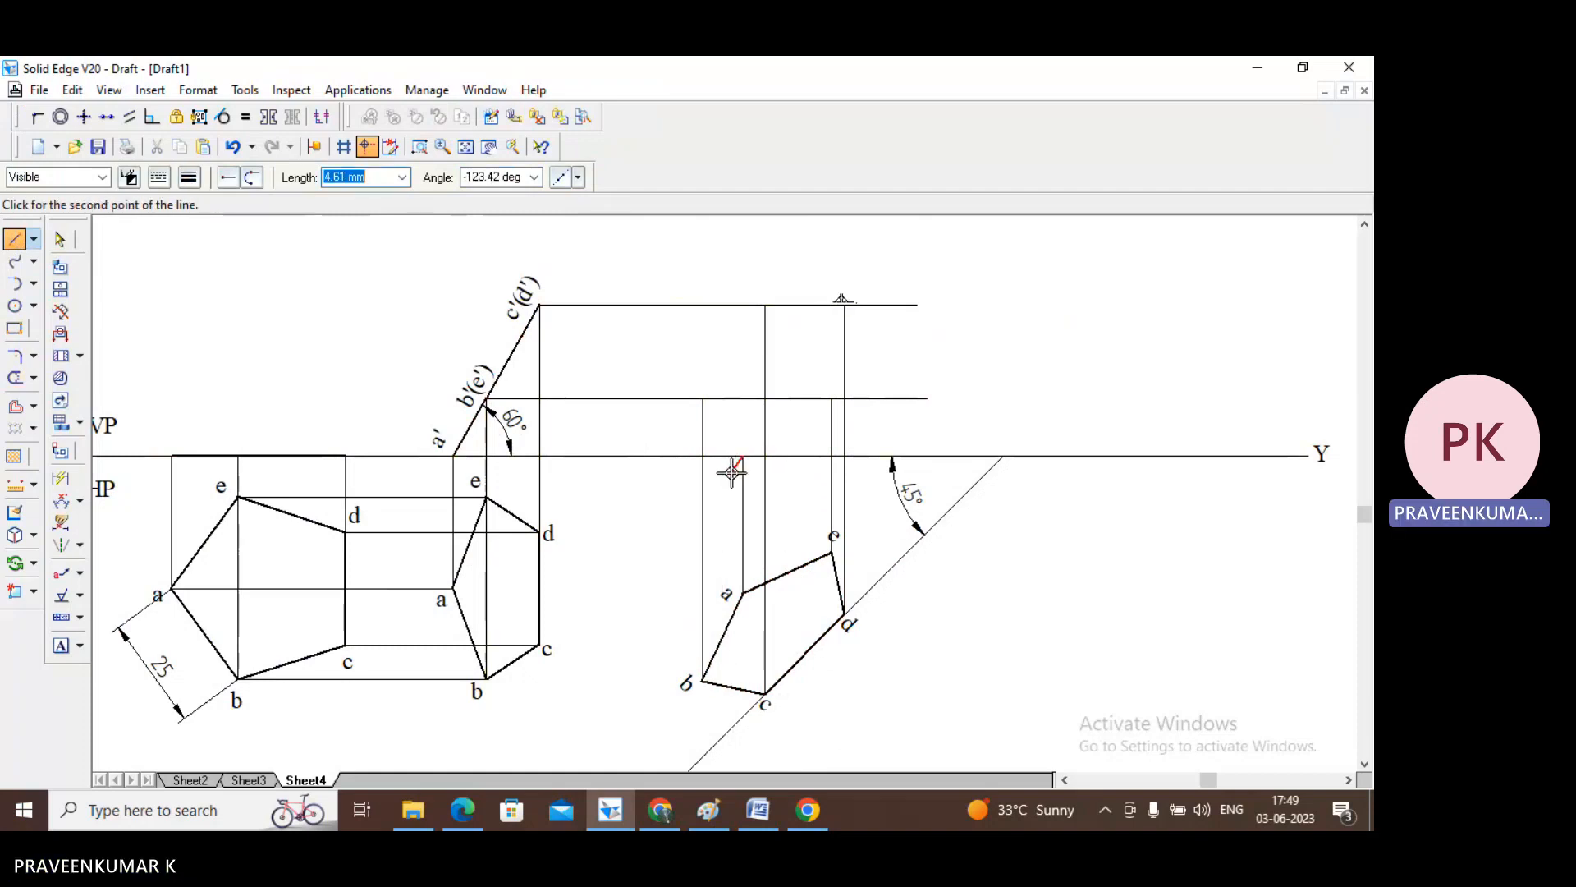
click(702, 399)
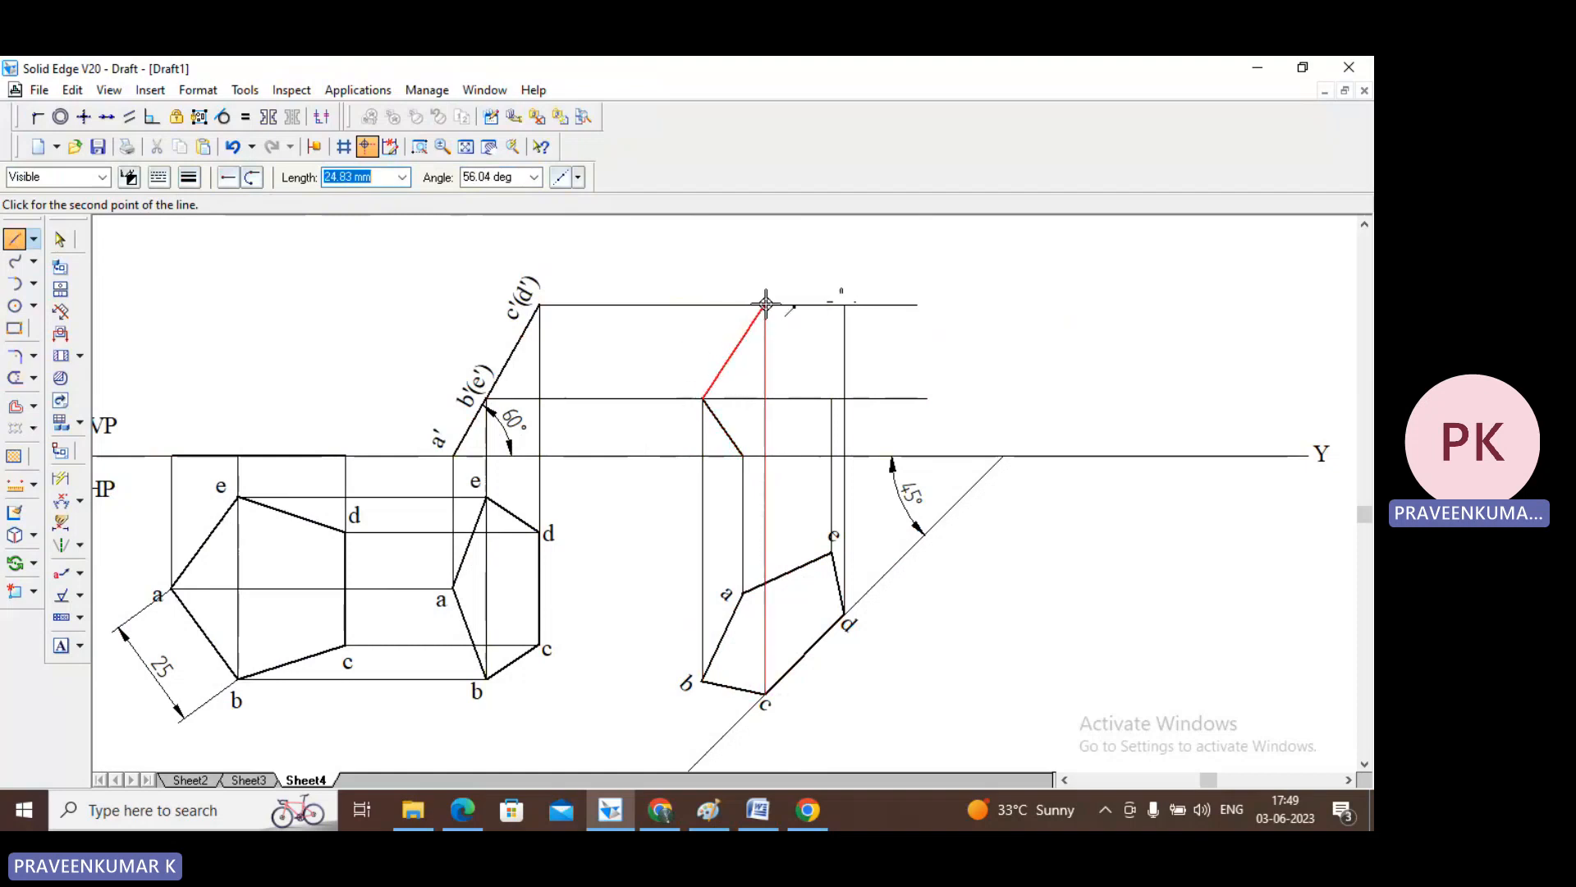
click(765, 304)
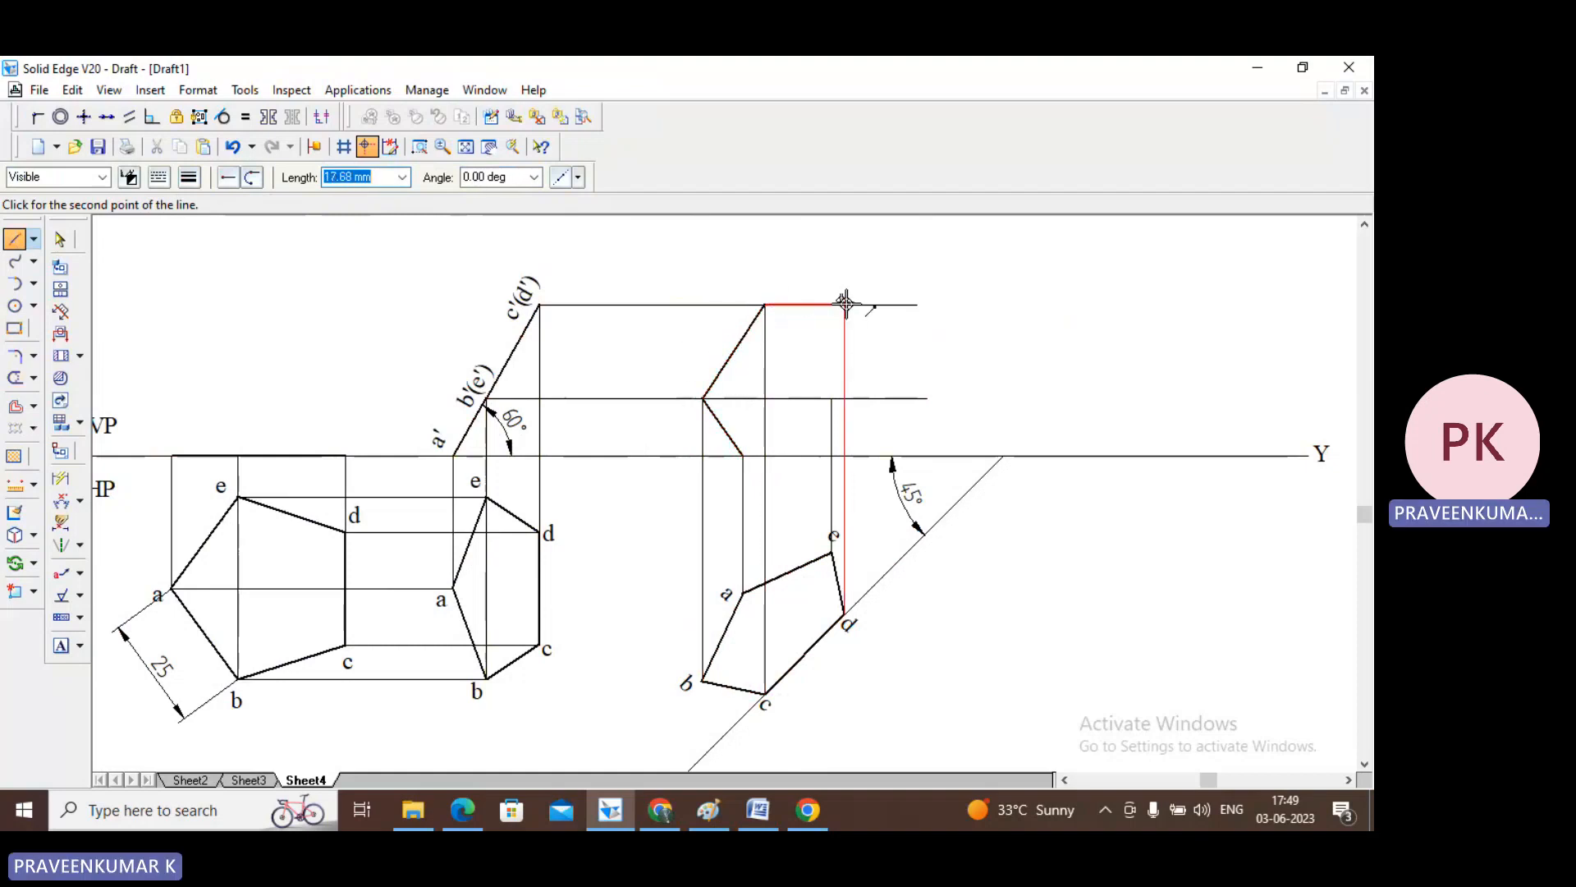
click(845, 305)
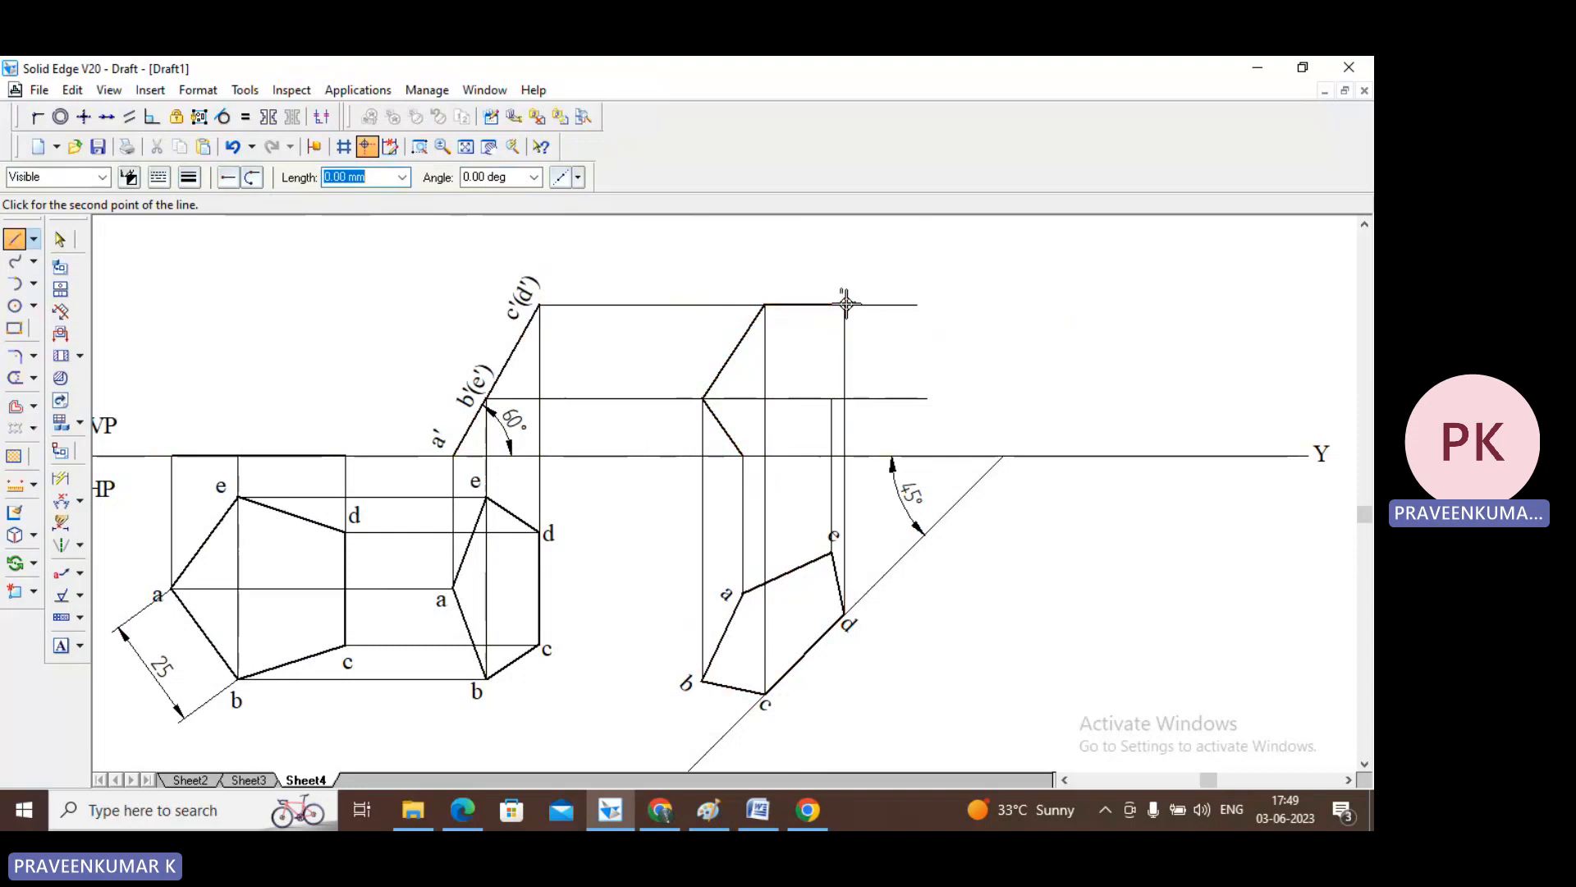
click(830, 399)
click(742, 454)
click(58, 243)
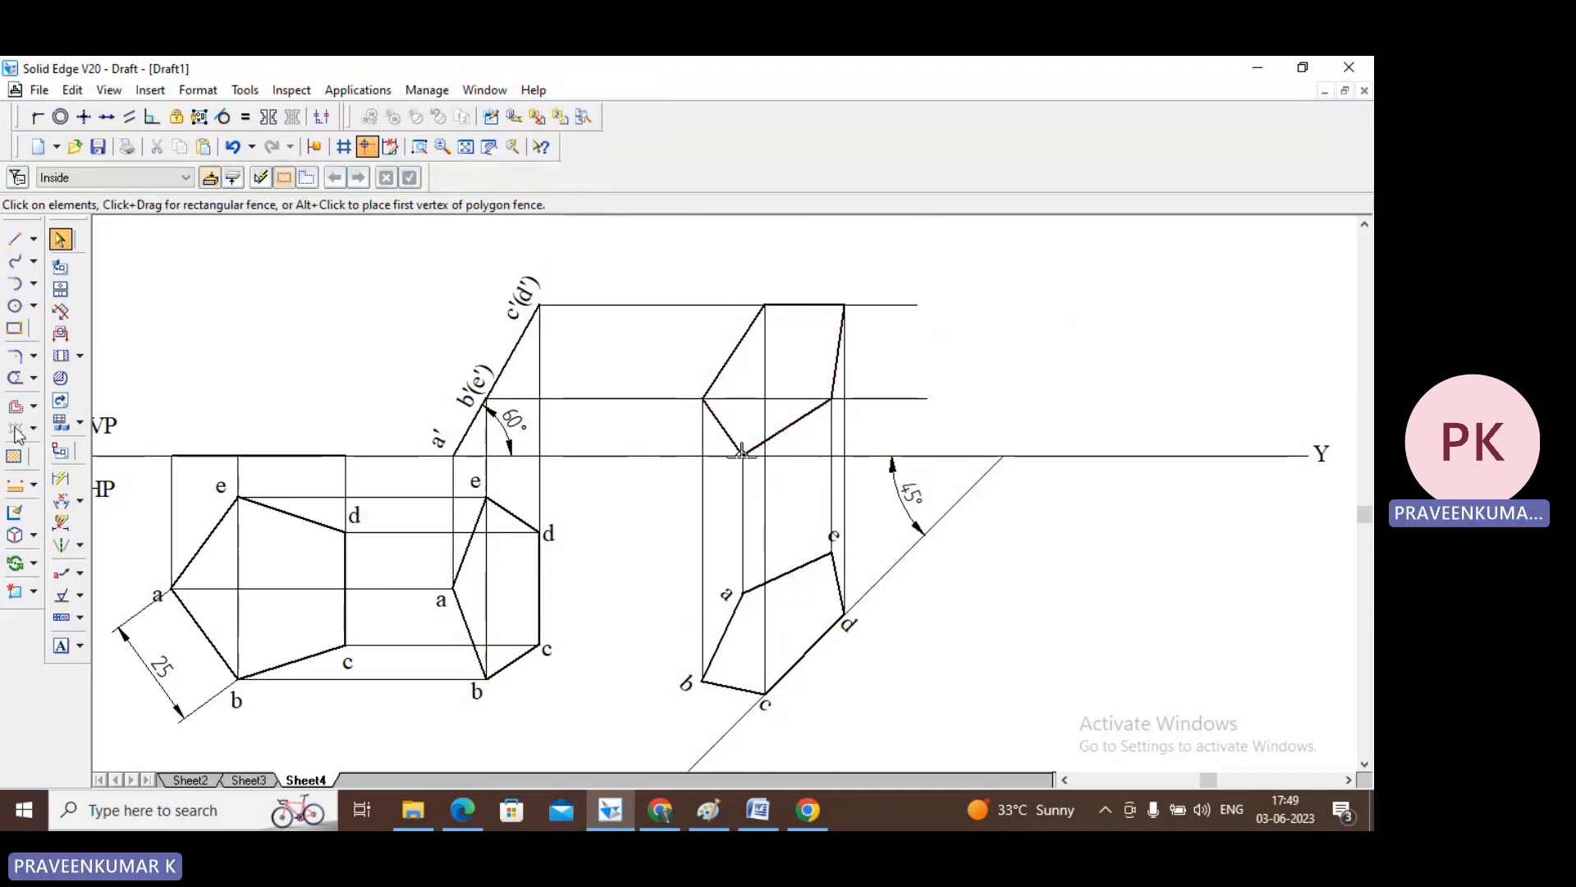
- Trim the ends of the two horizontal projectors that extend past corner d's vertical projector
click(15, 377)
drag(883, 280, 891, 418)
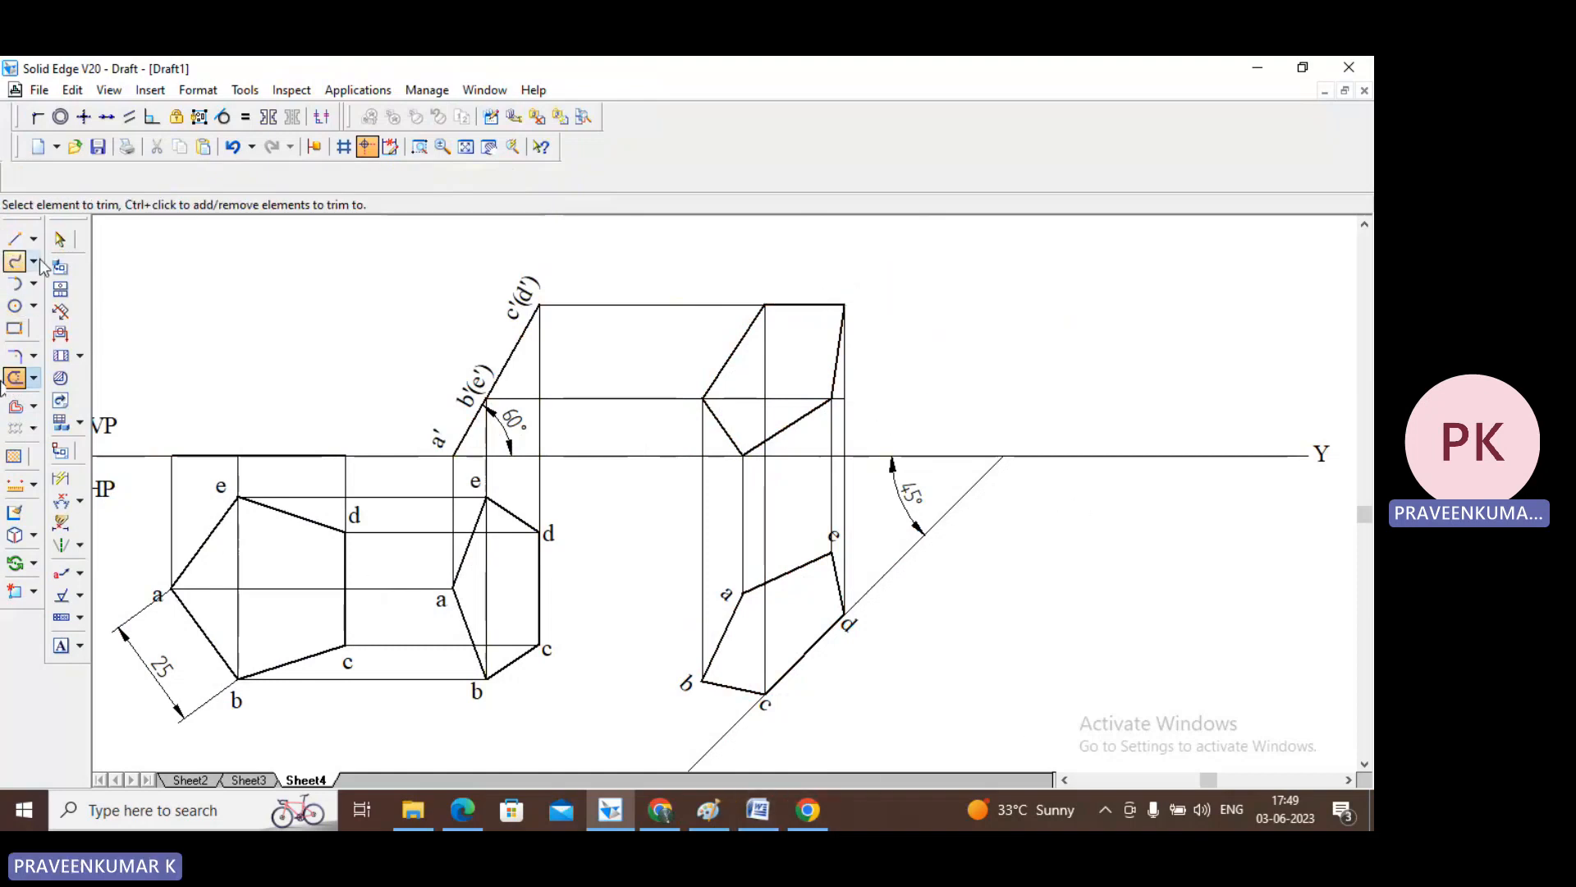
click(60, 238)
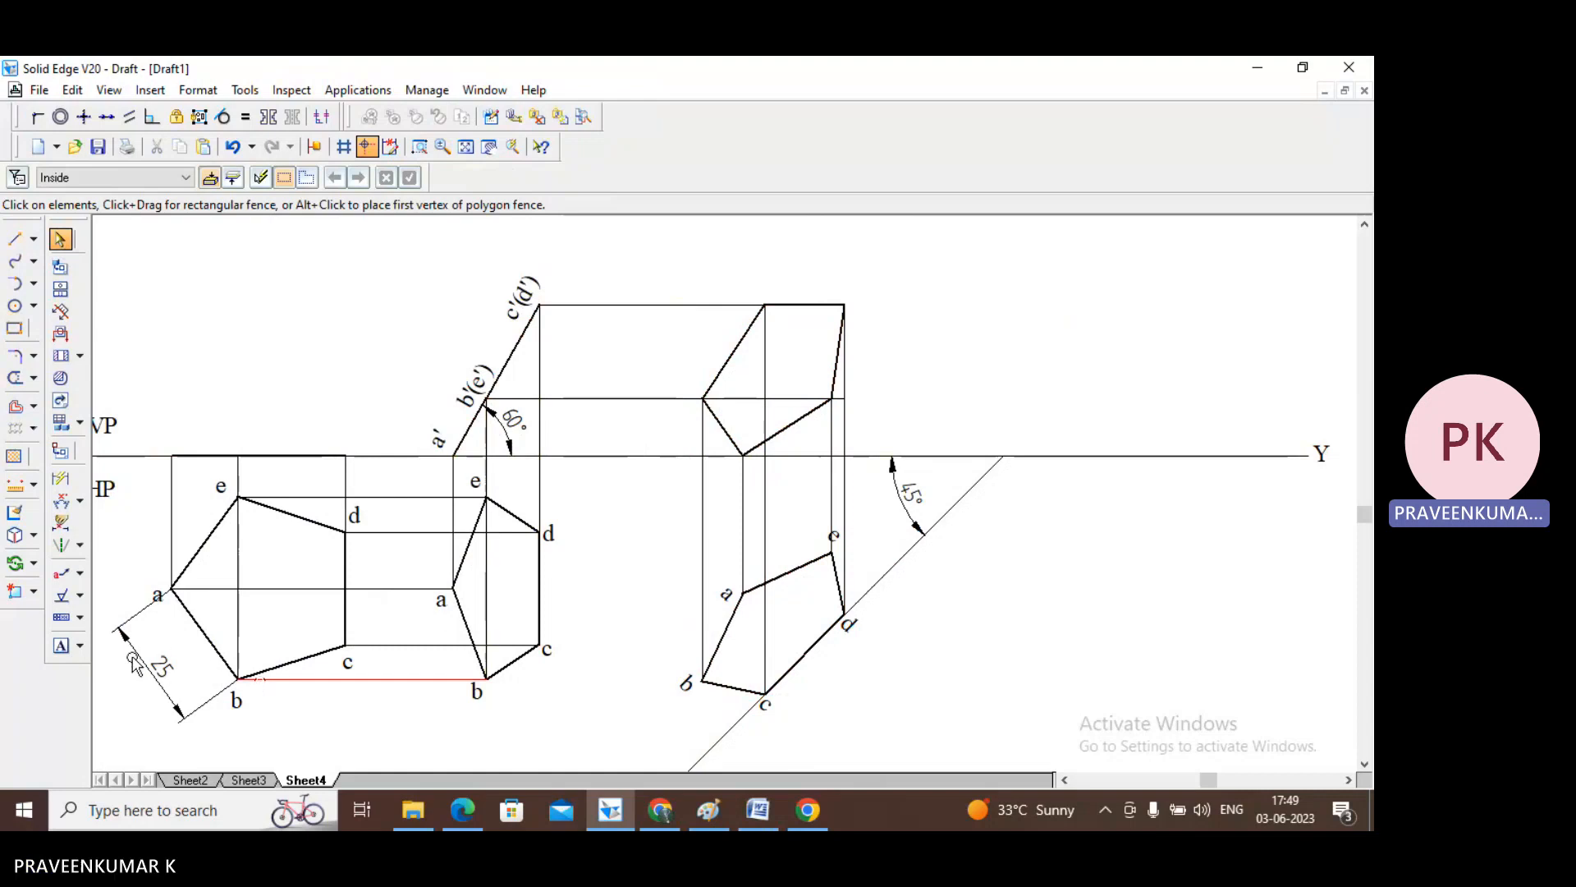
- Add the text labels a', b', c', d' and e' in the empty area beside the final front view
click(60, 646)
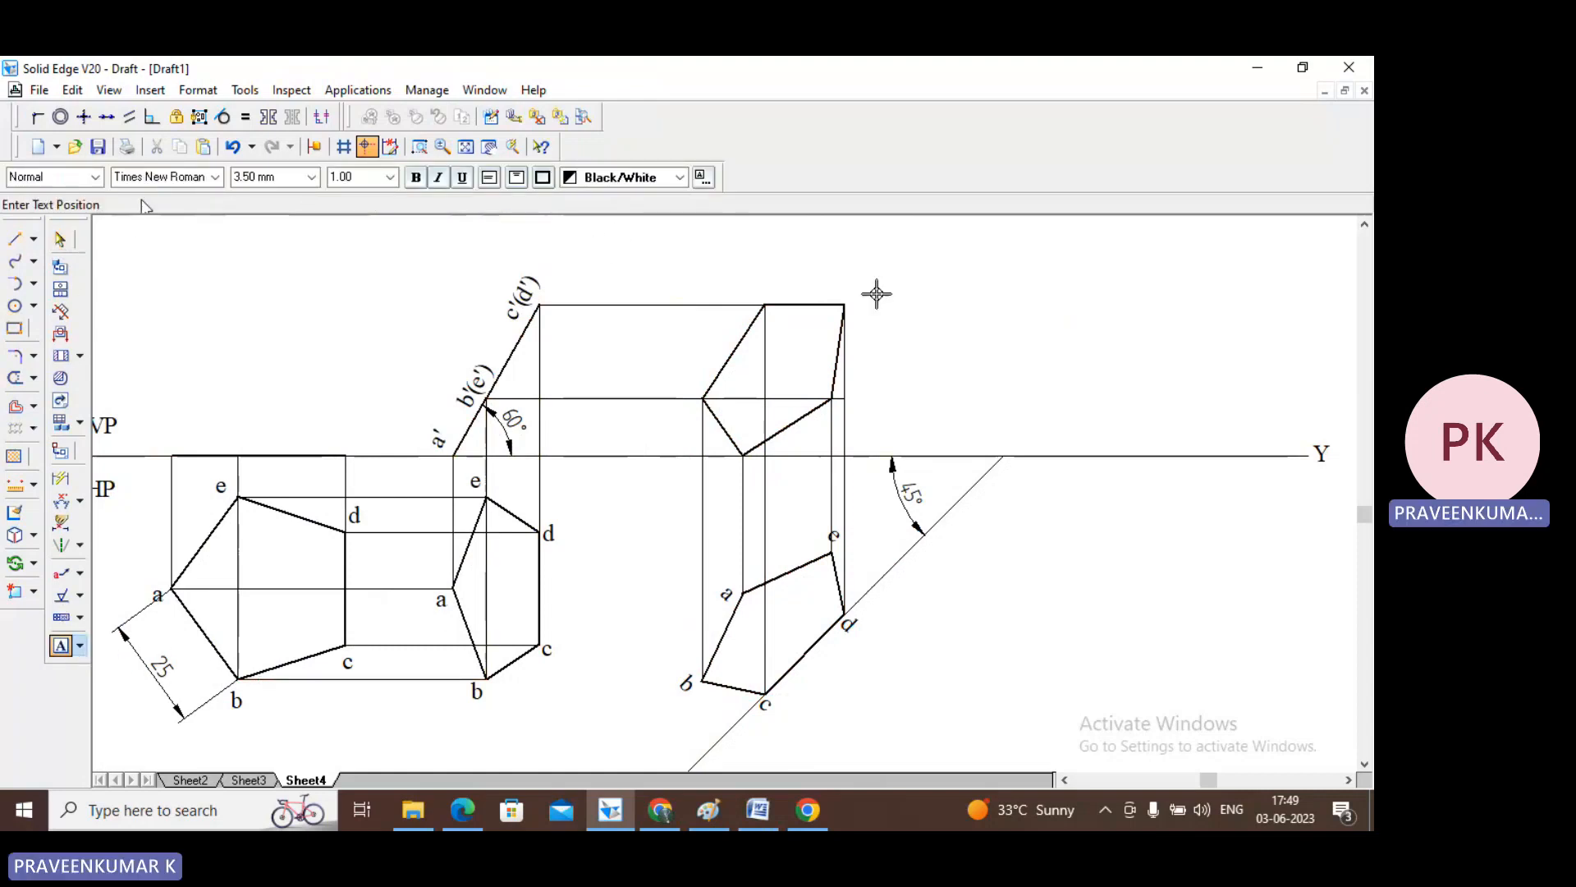
click(980, 322)
text(a')
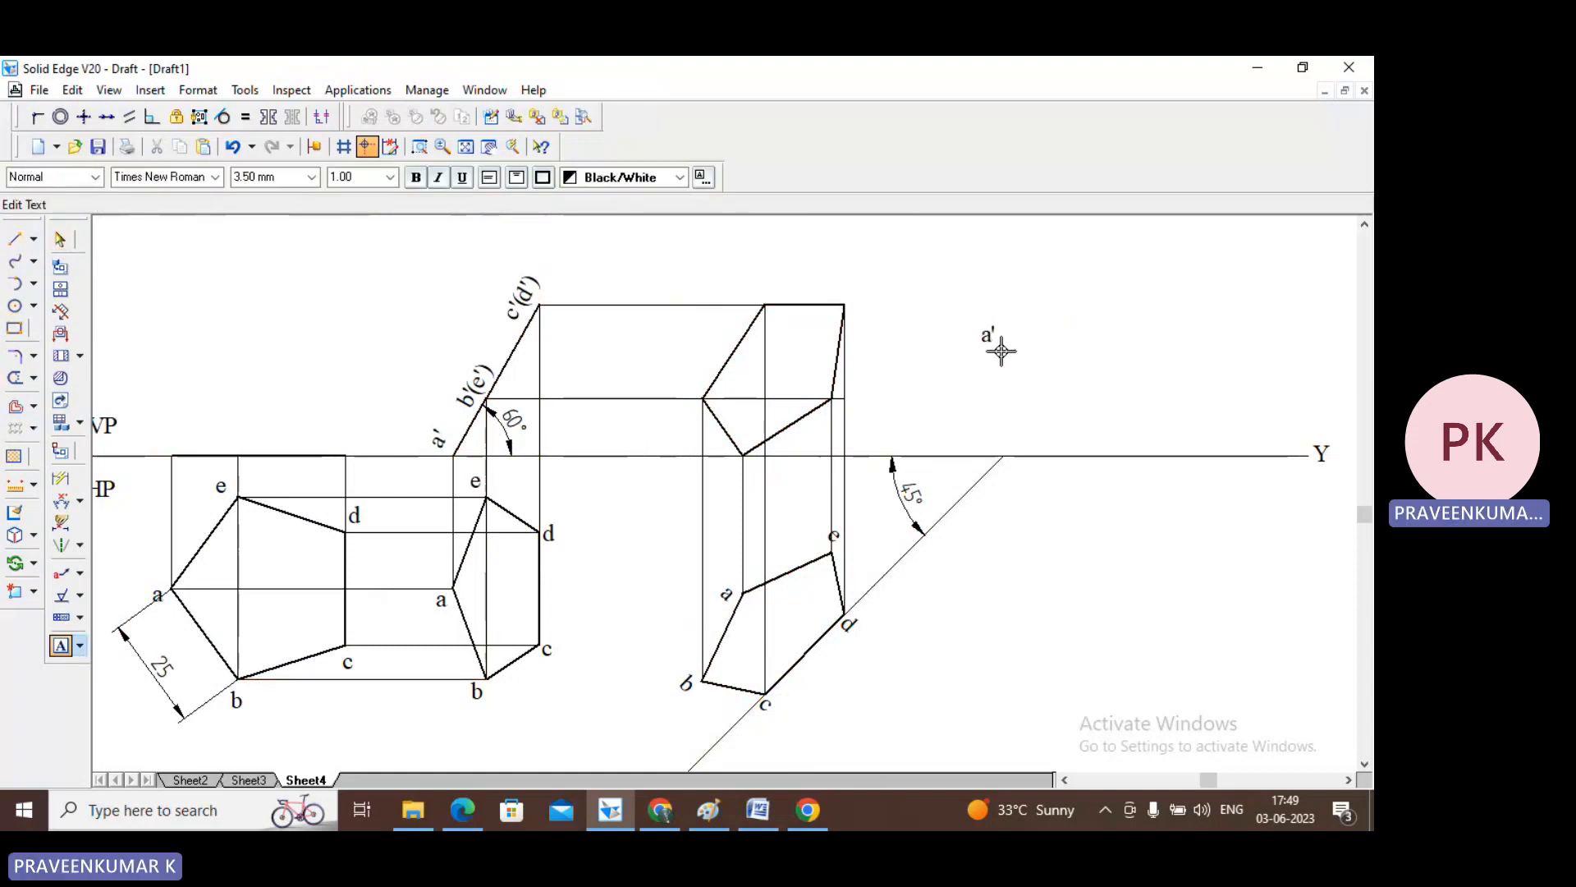
click(1006, 380)
text(b')
click(1107, 308)
text(d')
click(1166, 373)
text(e')
click(60, 239)
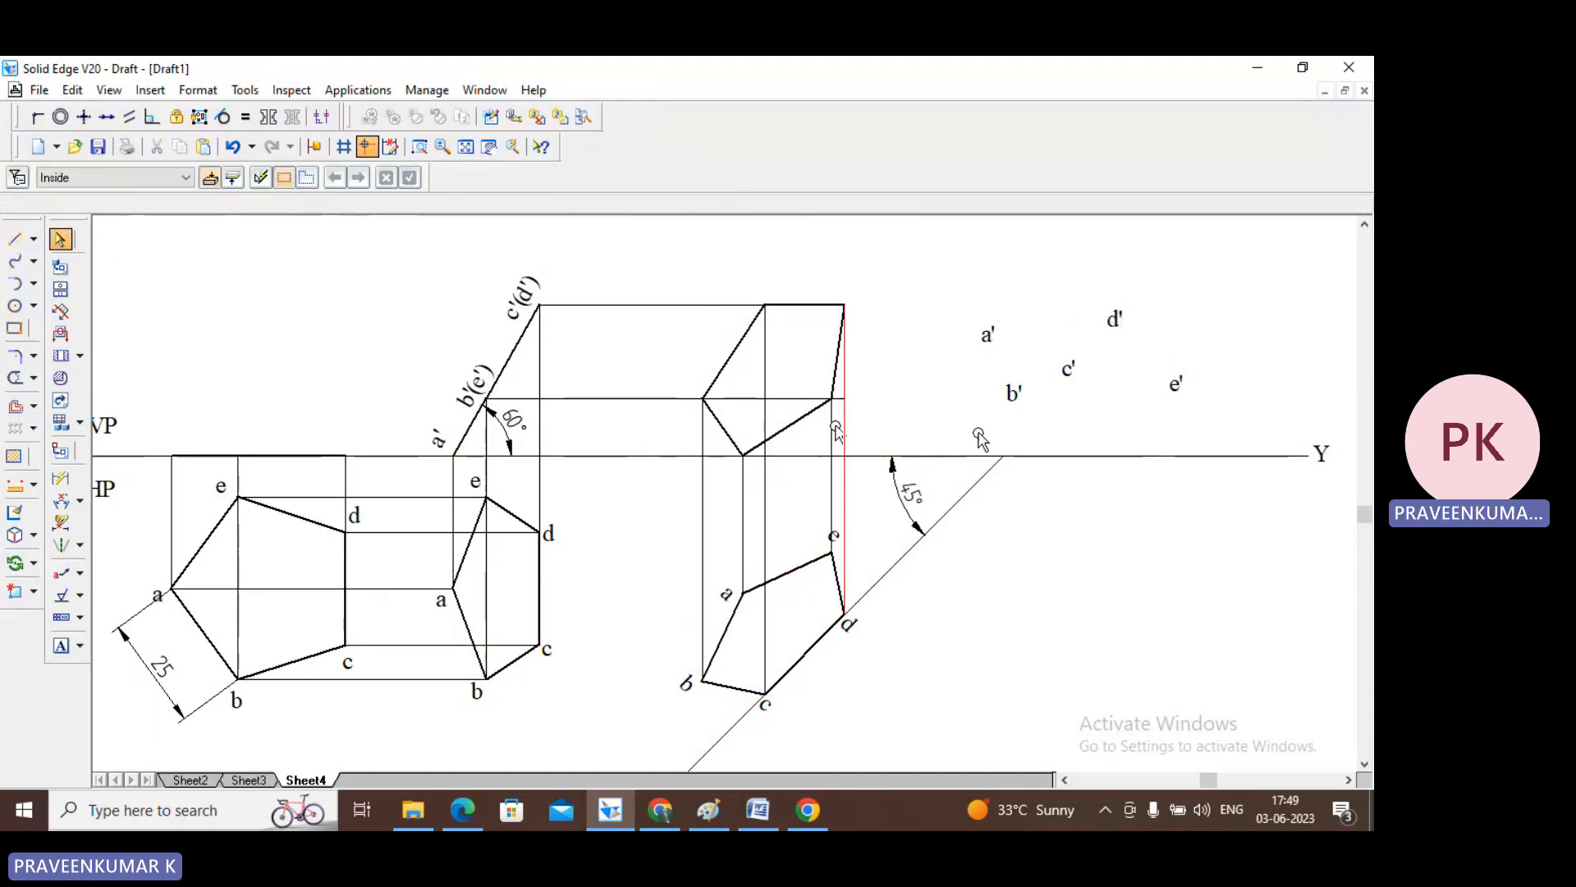
- Move label a' beside the front view's corner on XY and label b' beside its corner above b
drag(990, 353, 712, 458)
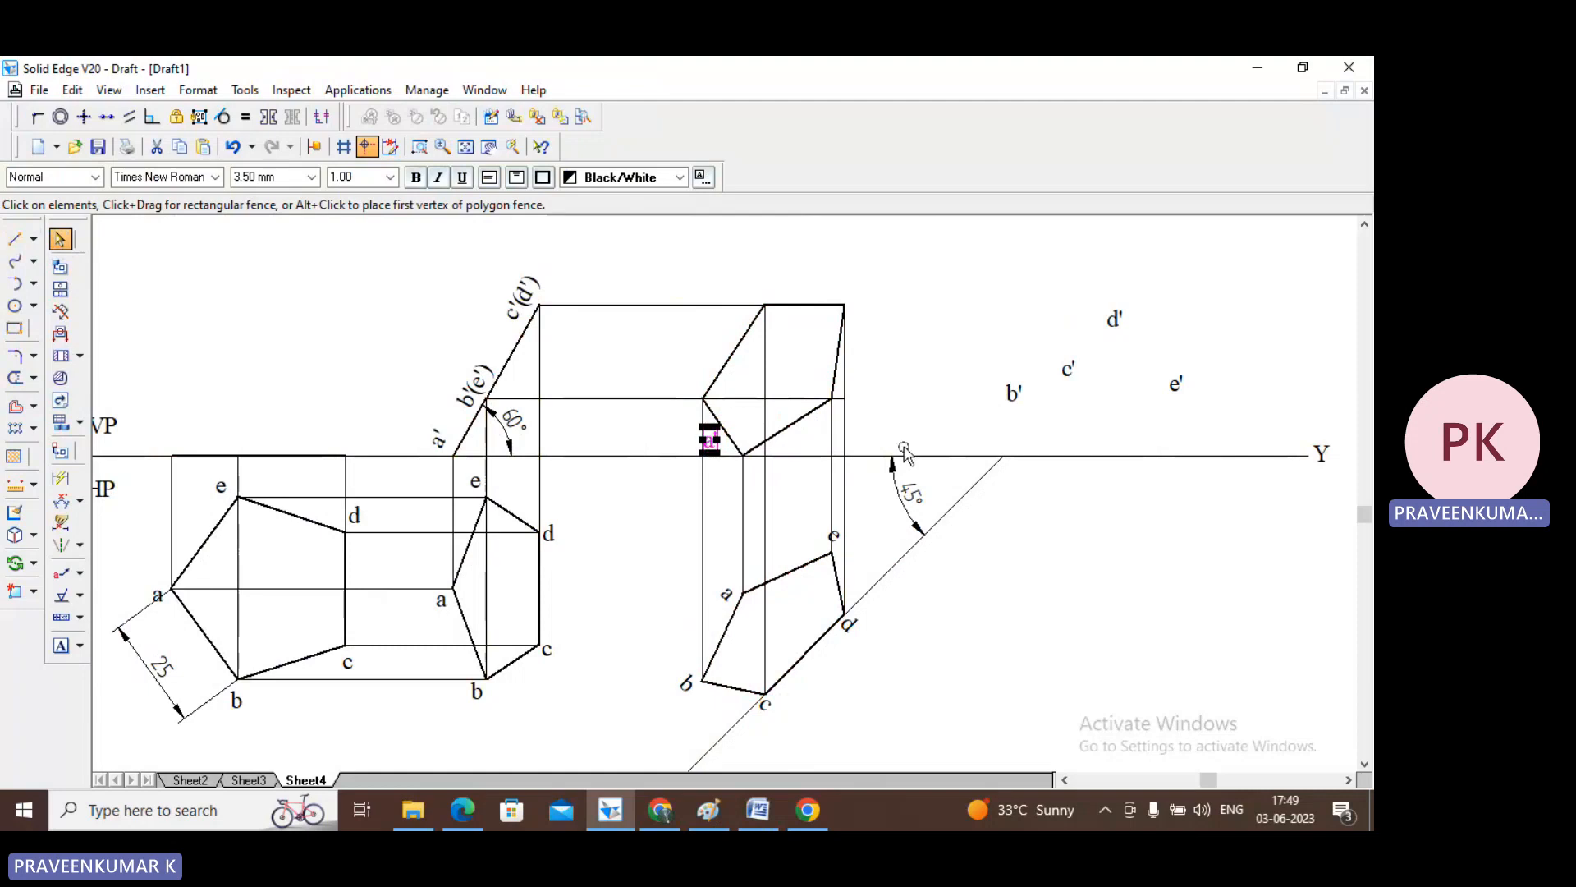
drag(1017, 412, 852, 417)
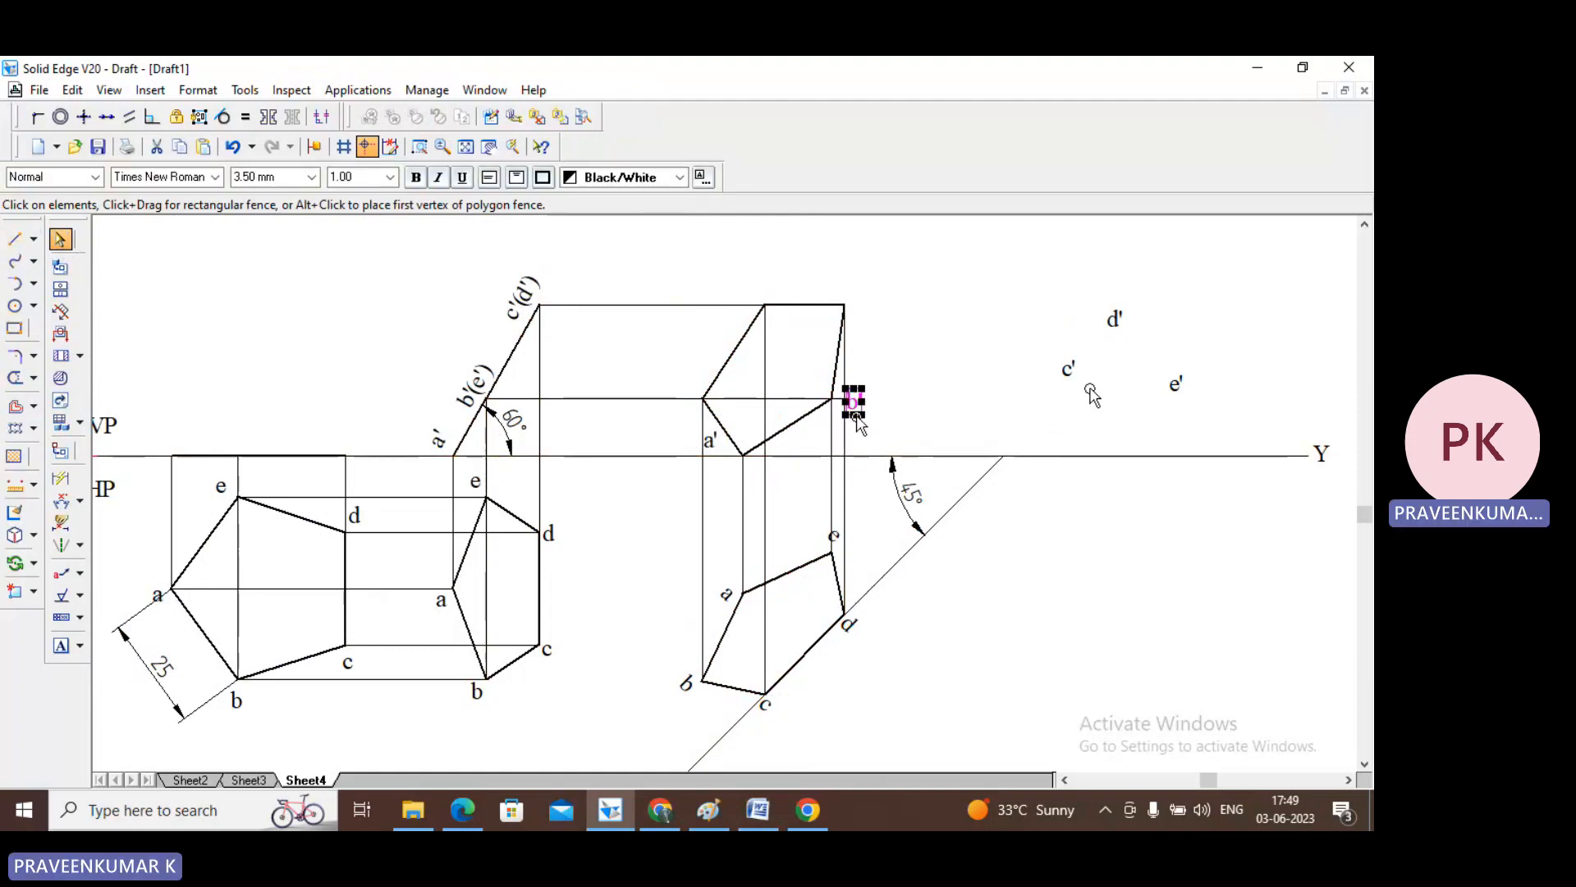
drag(1066, 365, 862, 319)
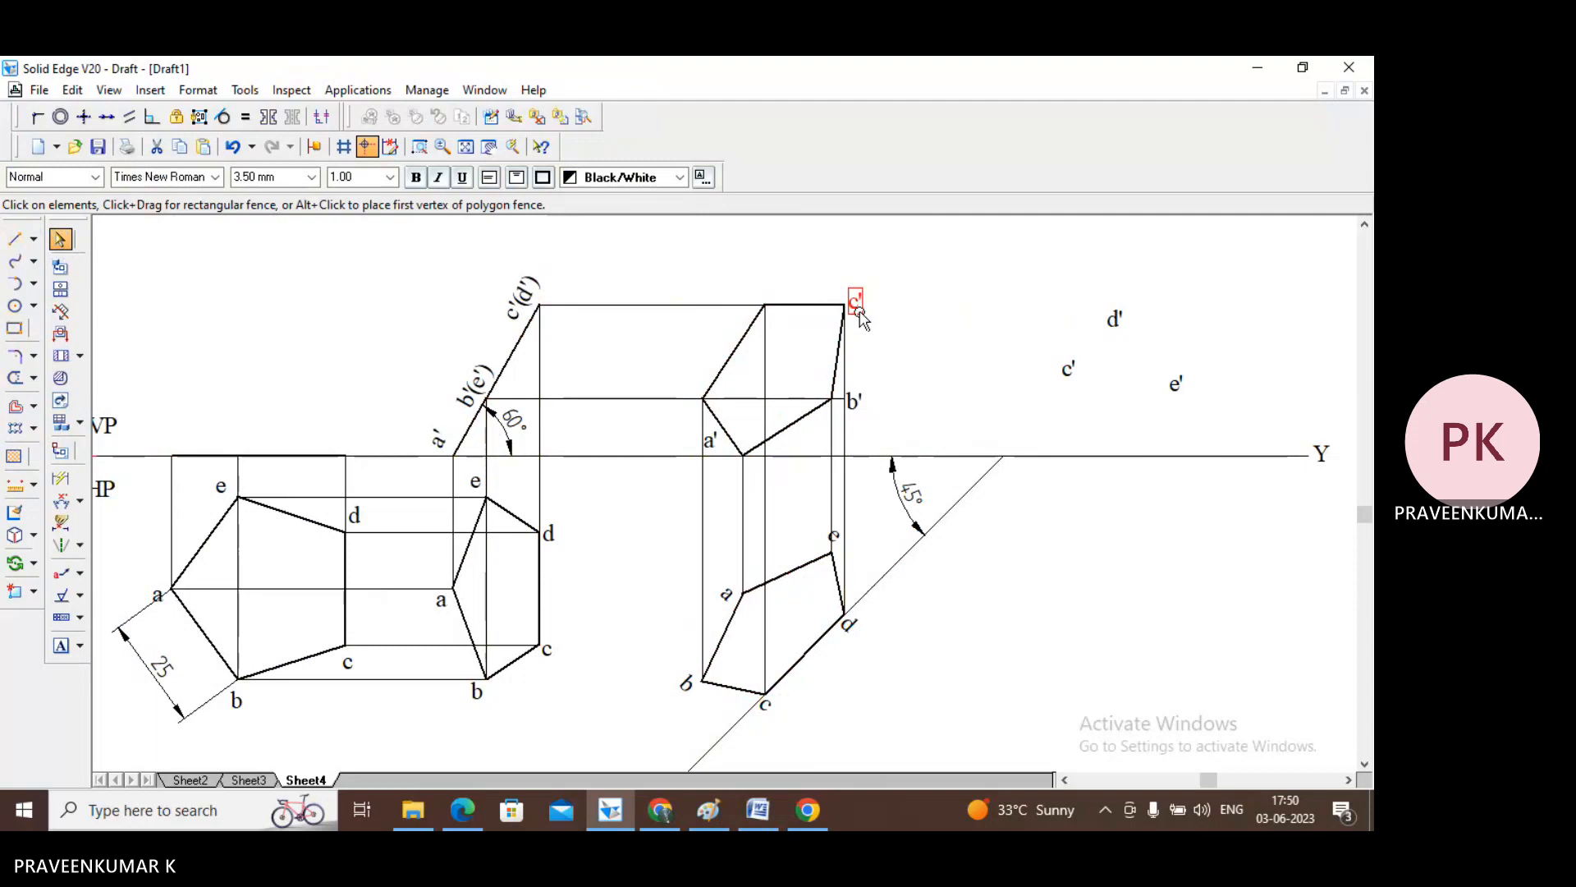
drag(861, 319, 1068, 385)
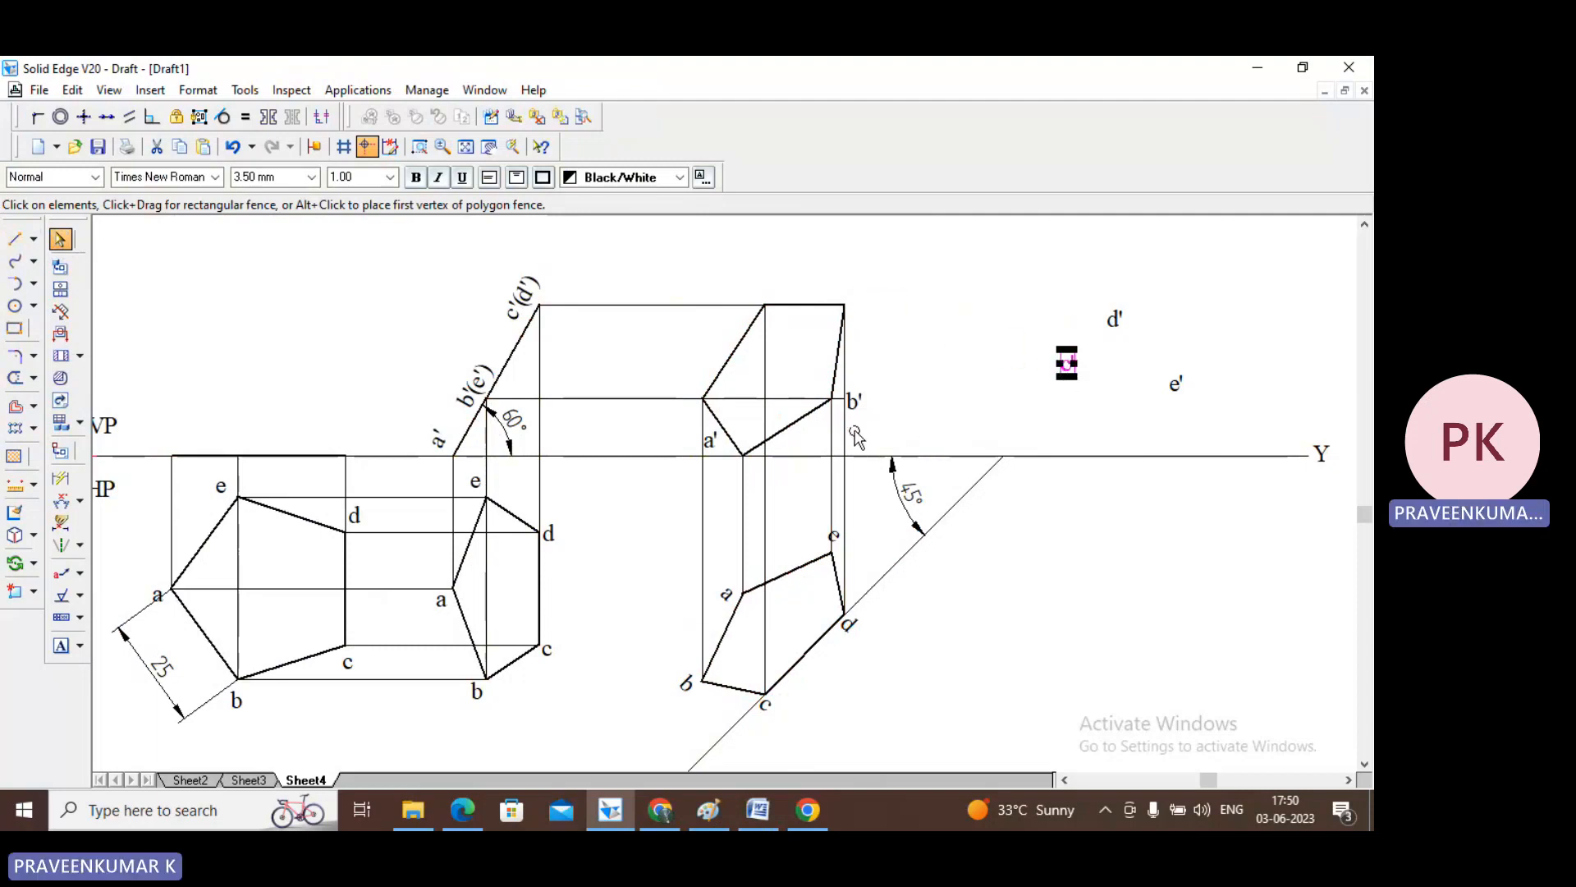
drag(846, 414, 691, 398)
click(952, 387)
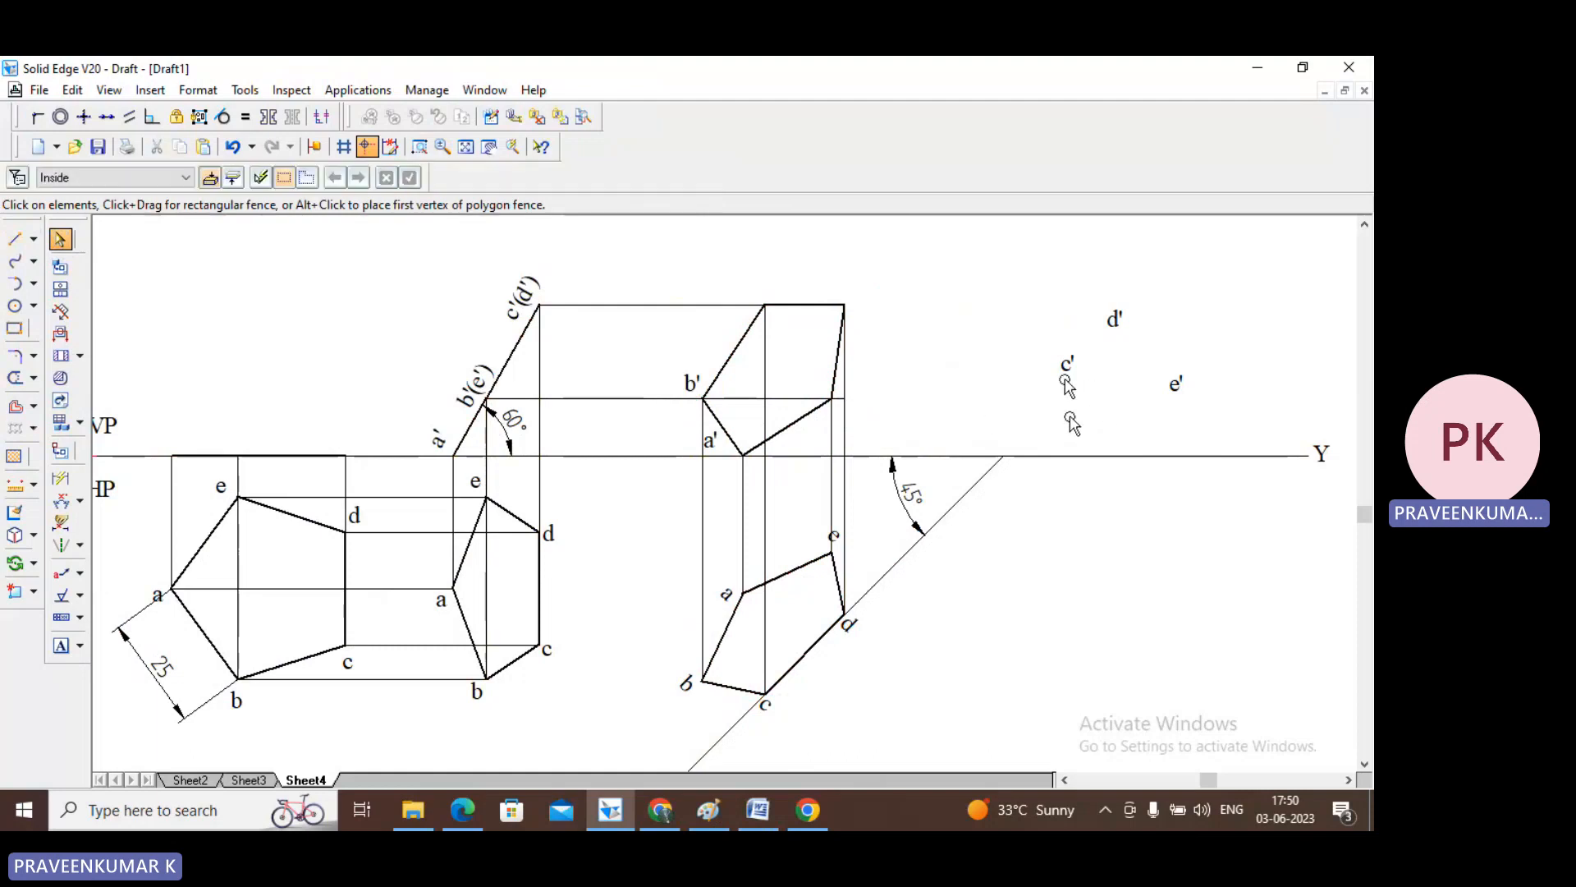
- Move labels c' and d' to the ends of the front view's upper edge and label e' beside the corner above e
drag(1064, 378, 750, 301)
click(994, 351)
drag(1110, 322, 850, 304)
click(977, 402)
drag(1182, 394, 862, 415)
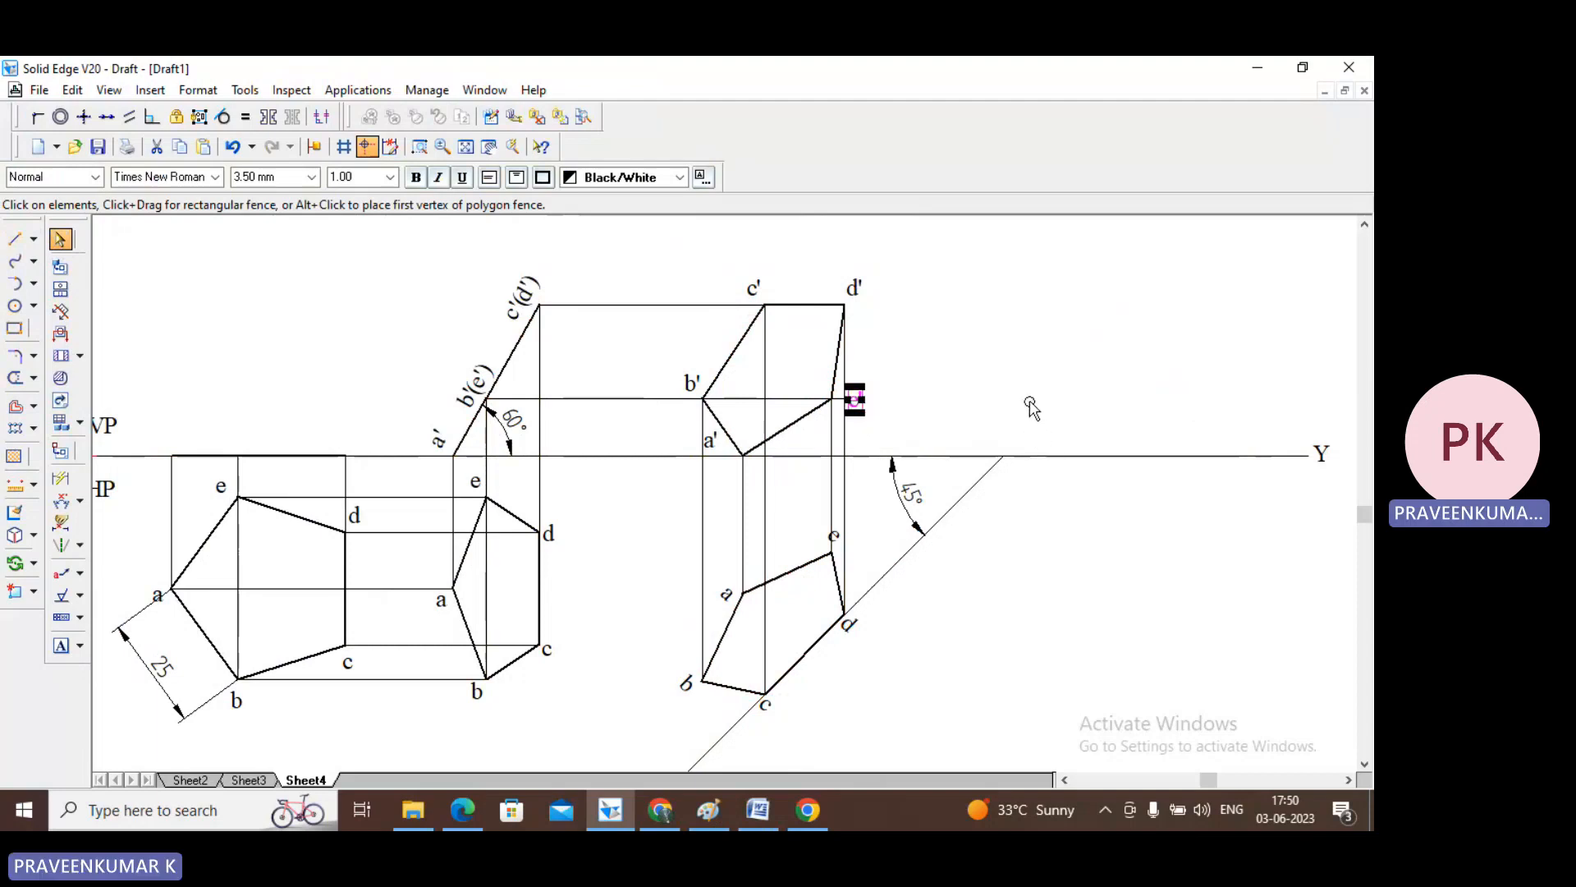
click(1031, 408)
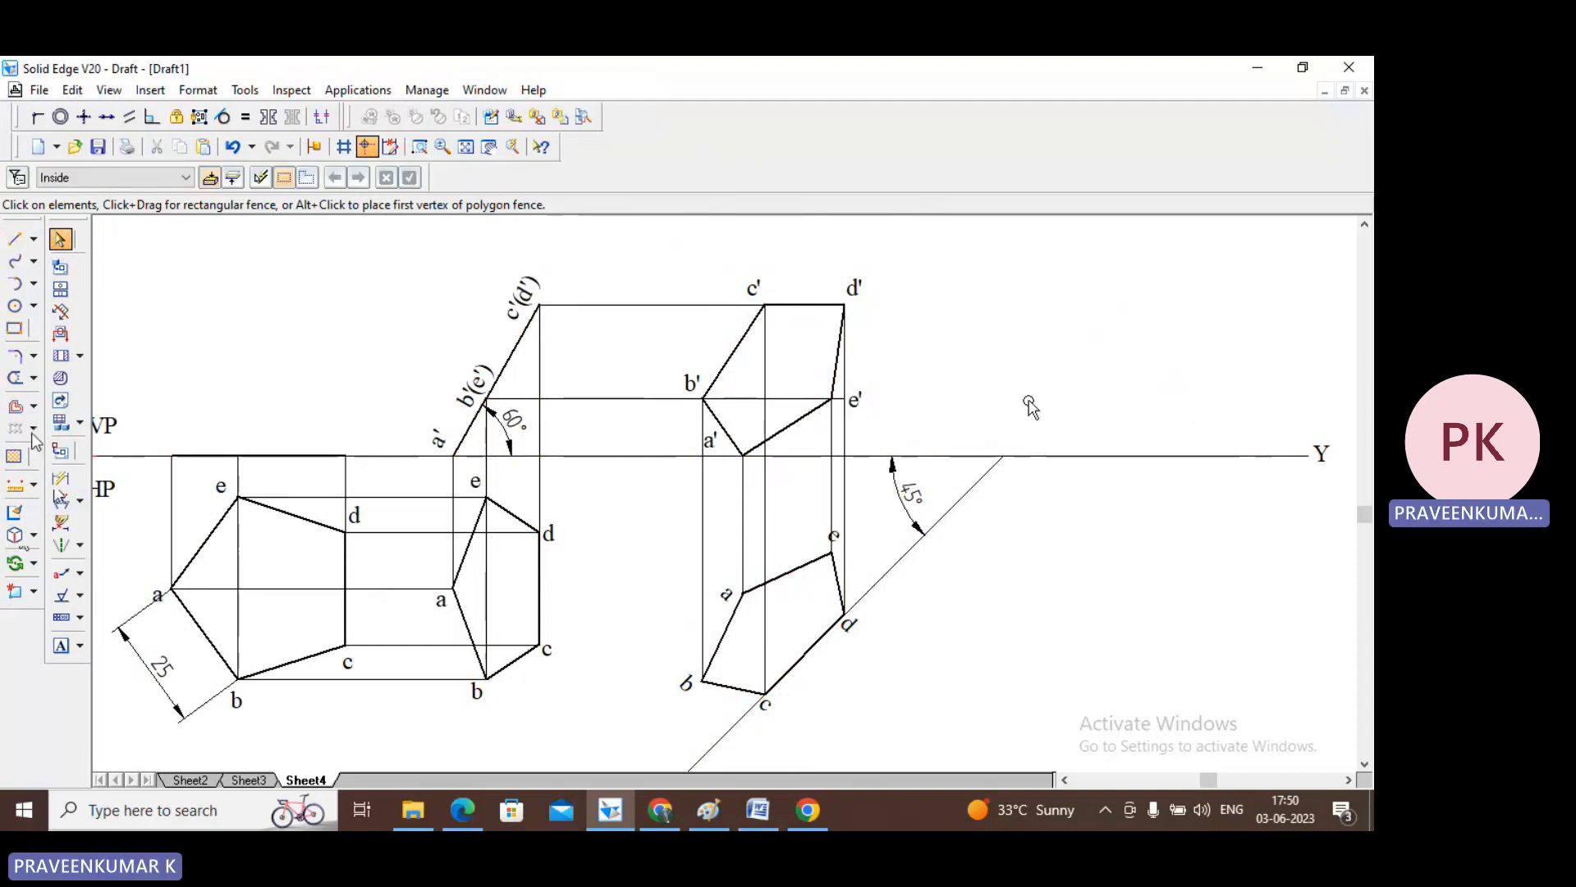
- Trim the b'(e') projector beyond e' and the horizontal and vertical projector segments inside the final front view
click(15, 378)
click(842, 413)
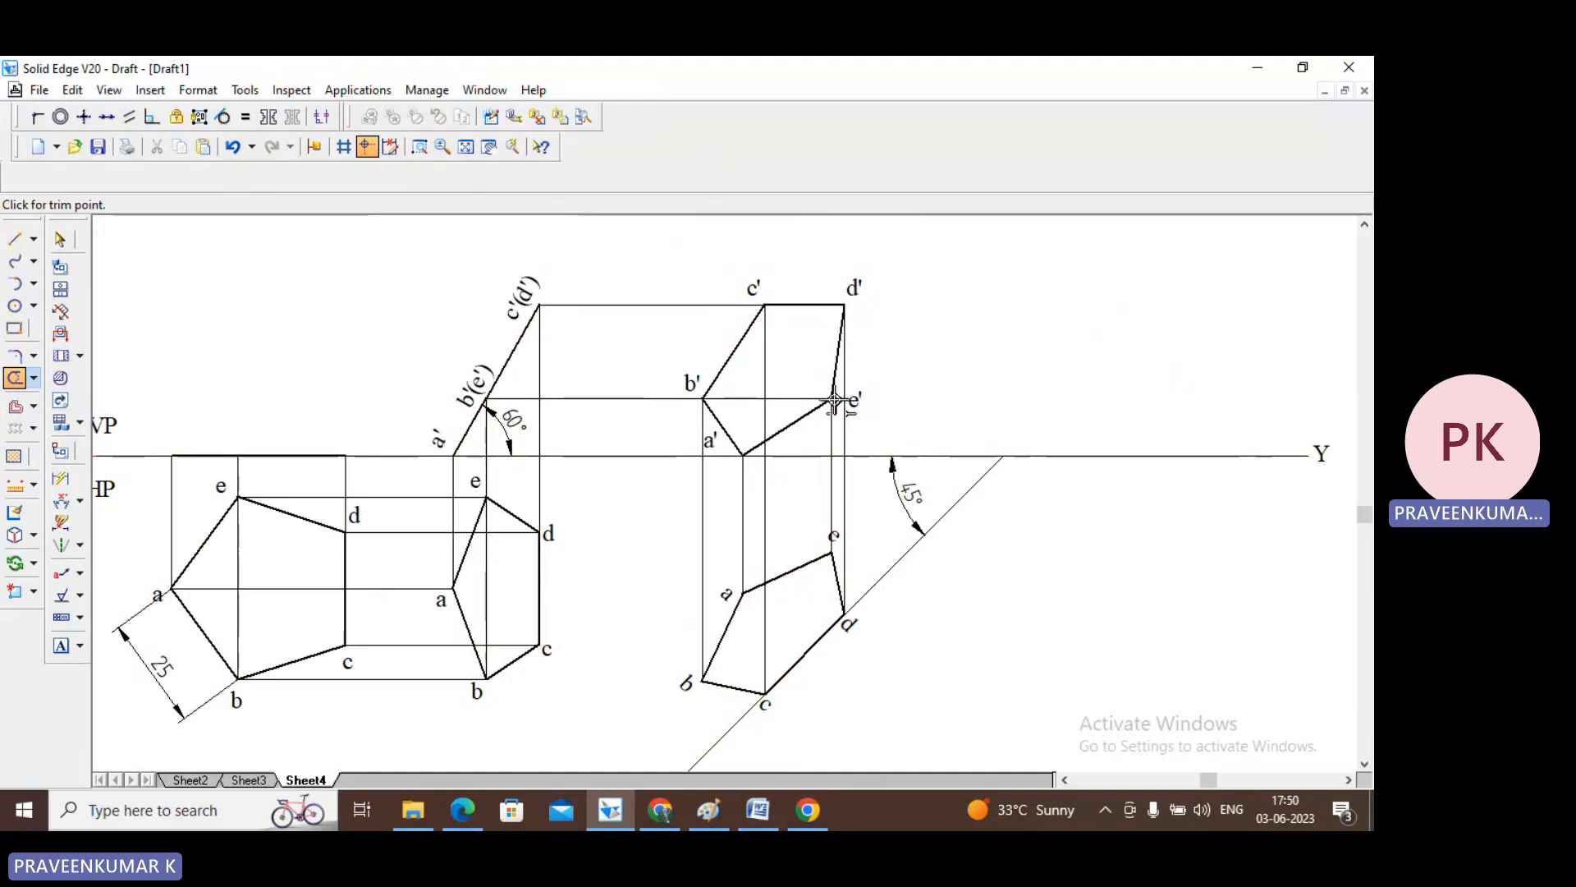
drag(842, 399, 846, 435)
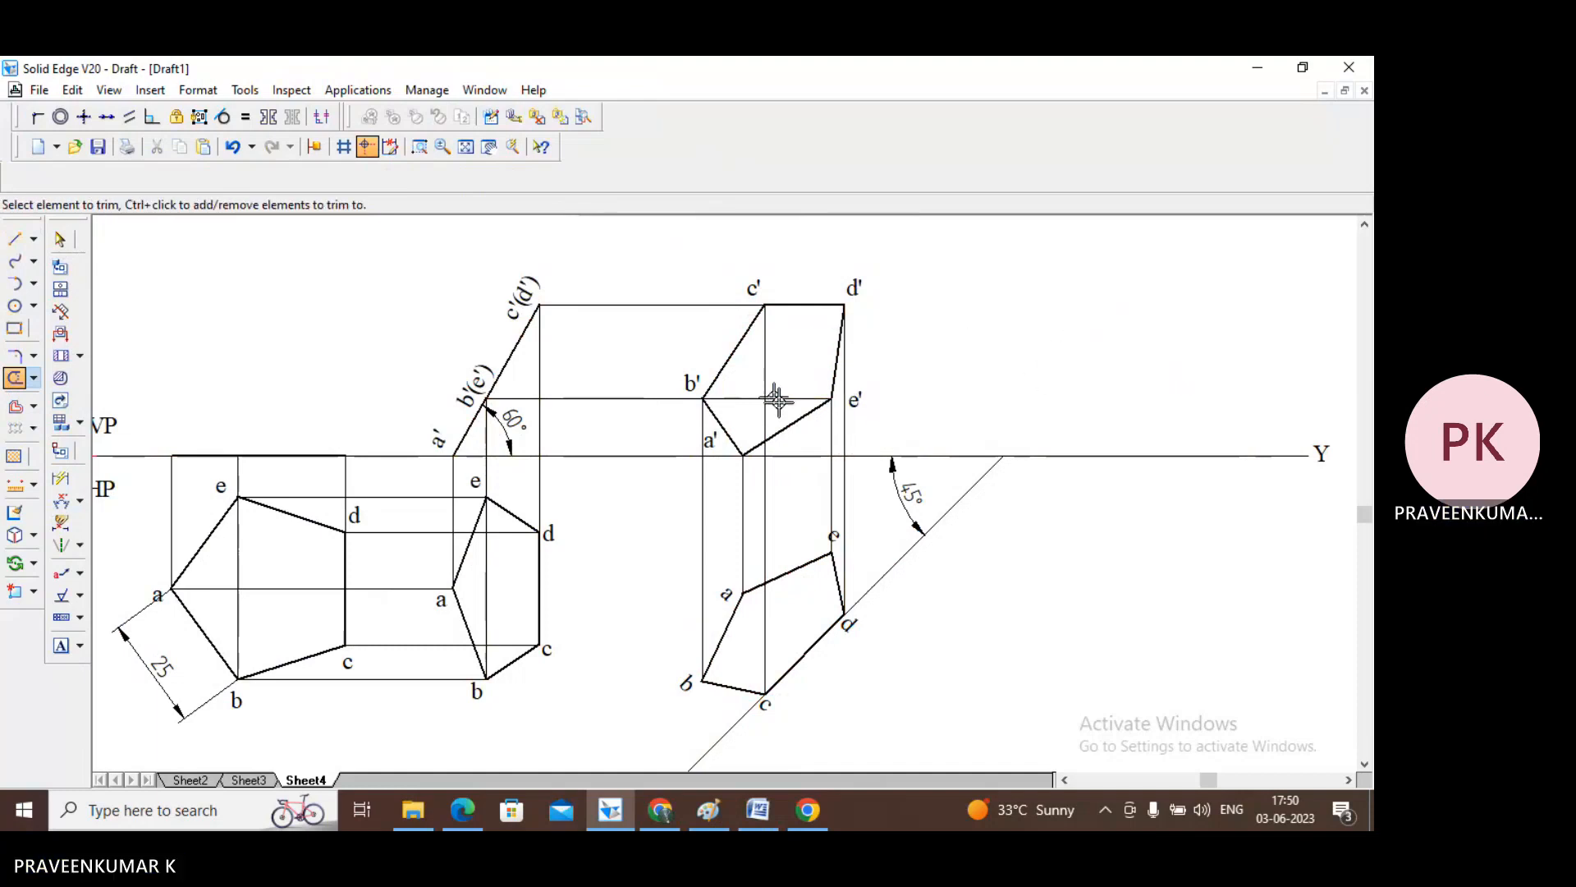
click(778, 398)
click(739, 396)
click(761, 364)
drag(761, 364, 761, 376)
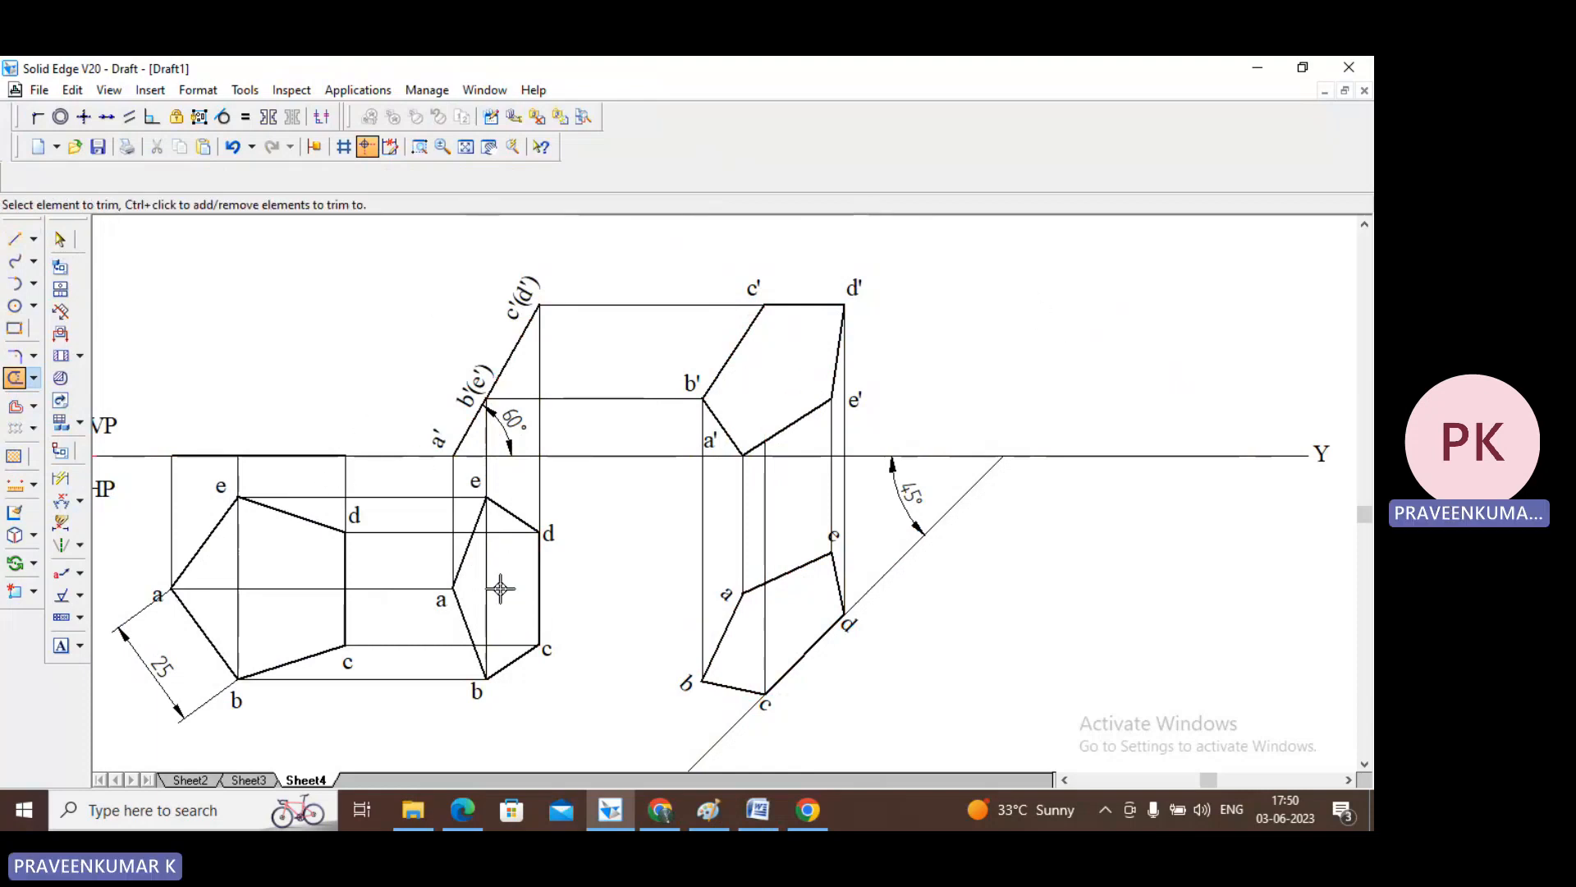
- Trim the vertical and horizontal projector segments that cross the inside of the second top view
drag(494, 567, 492, 526)
click(488, 522)
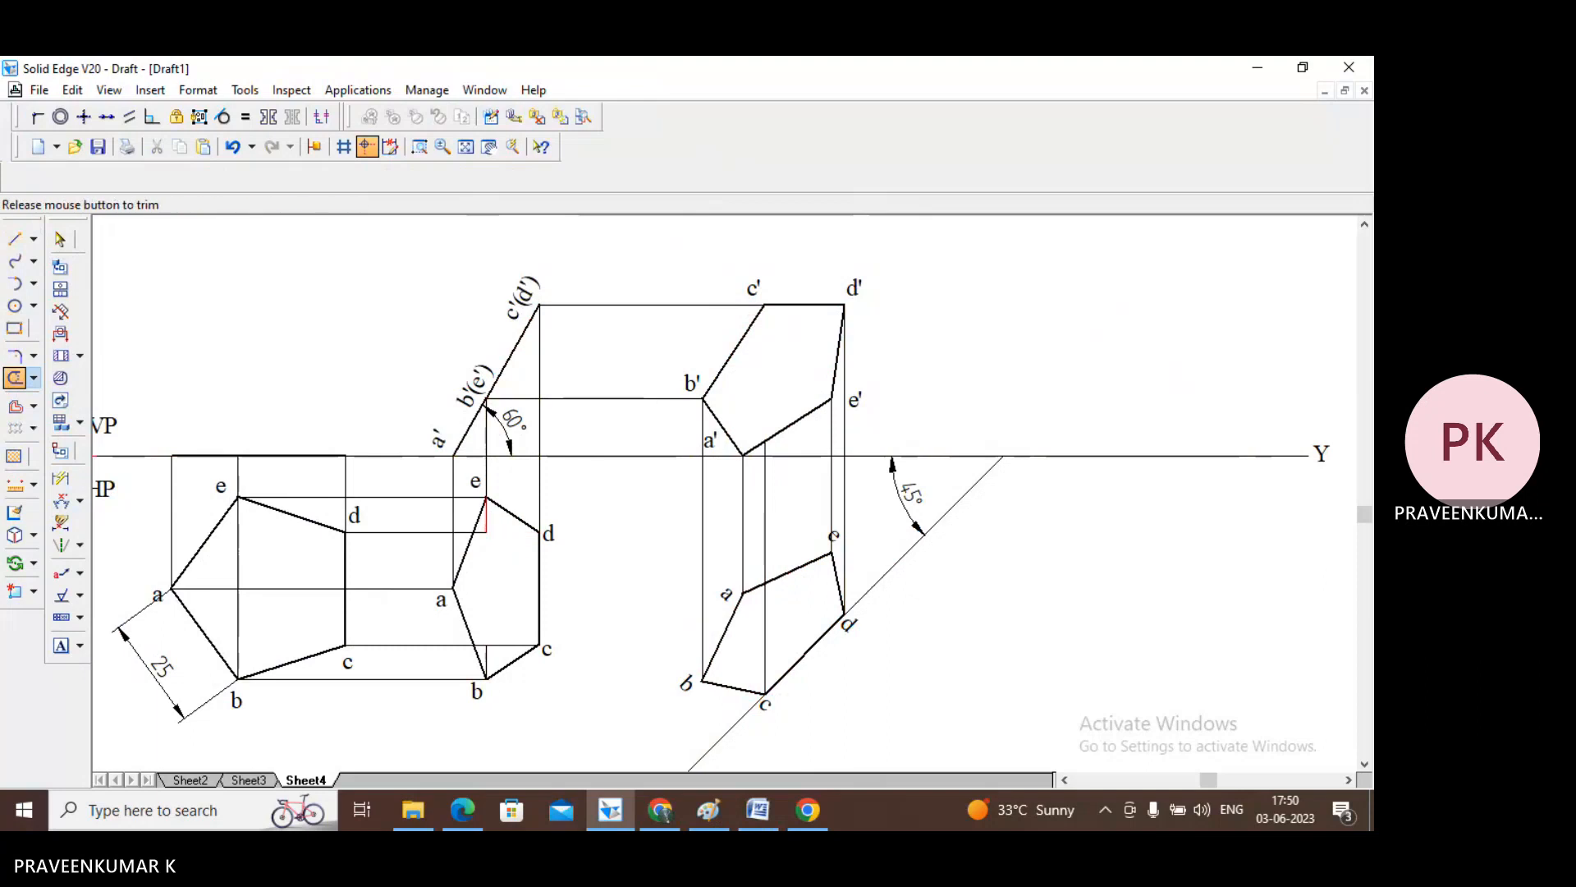
click(481, 530)
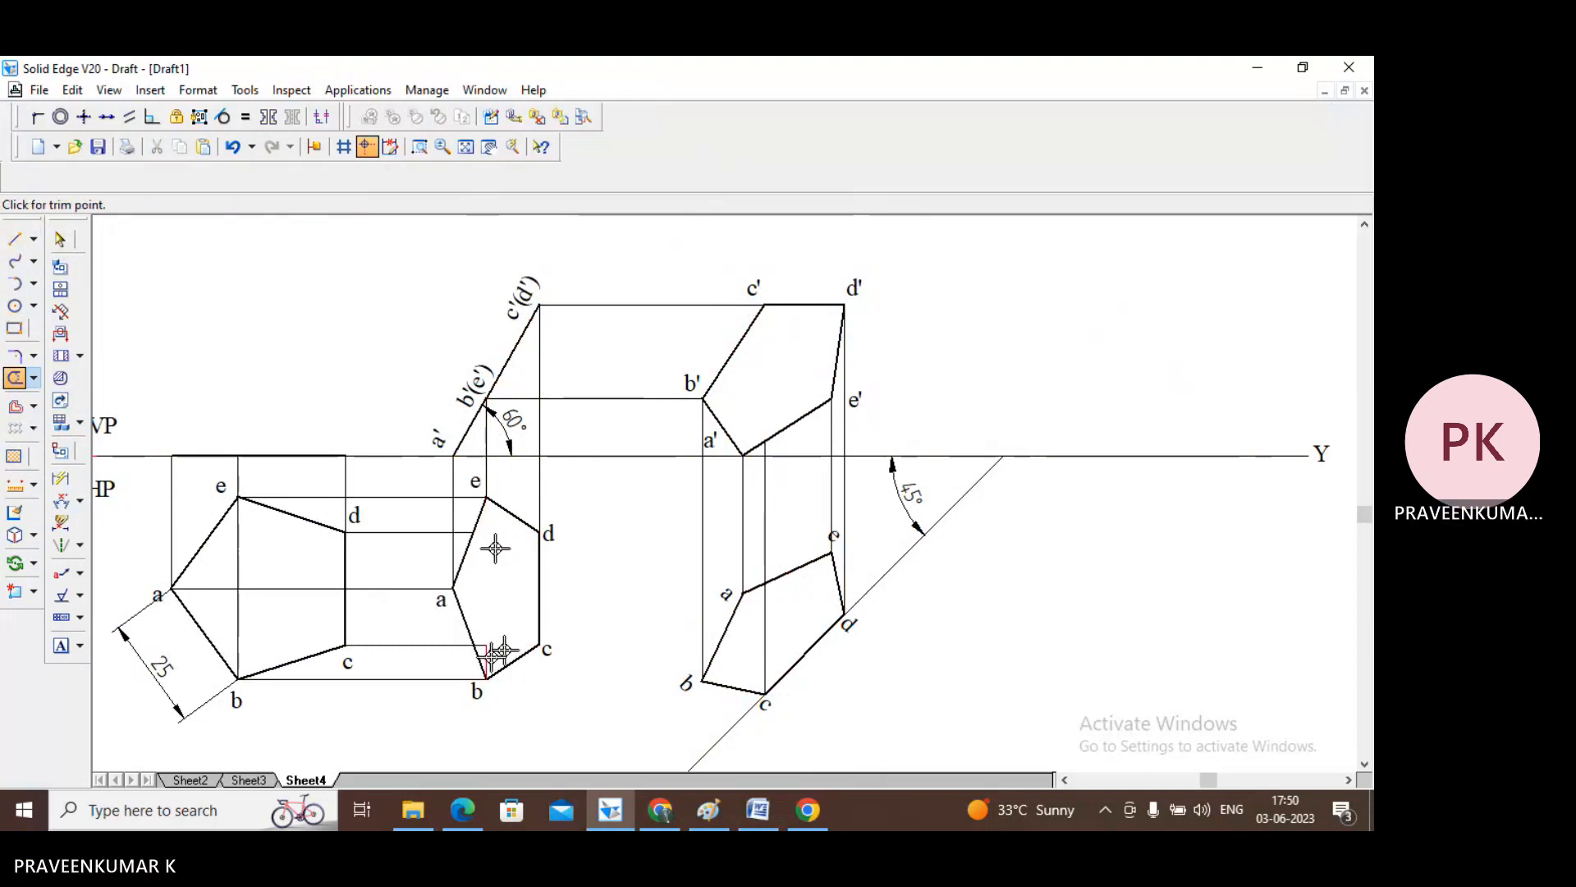
click(495, 644)
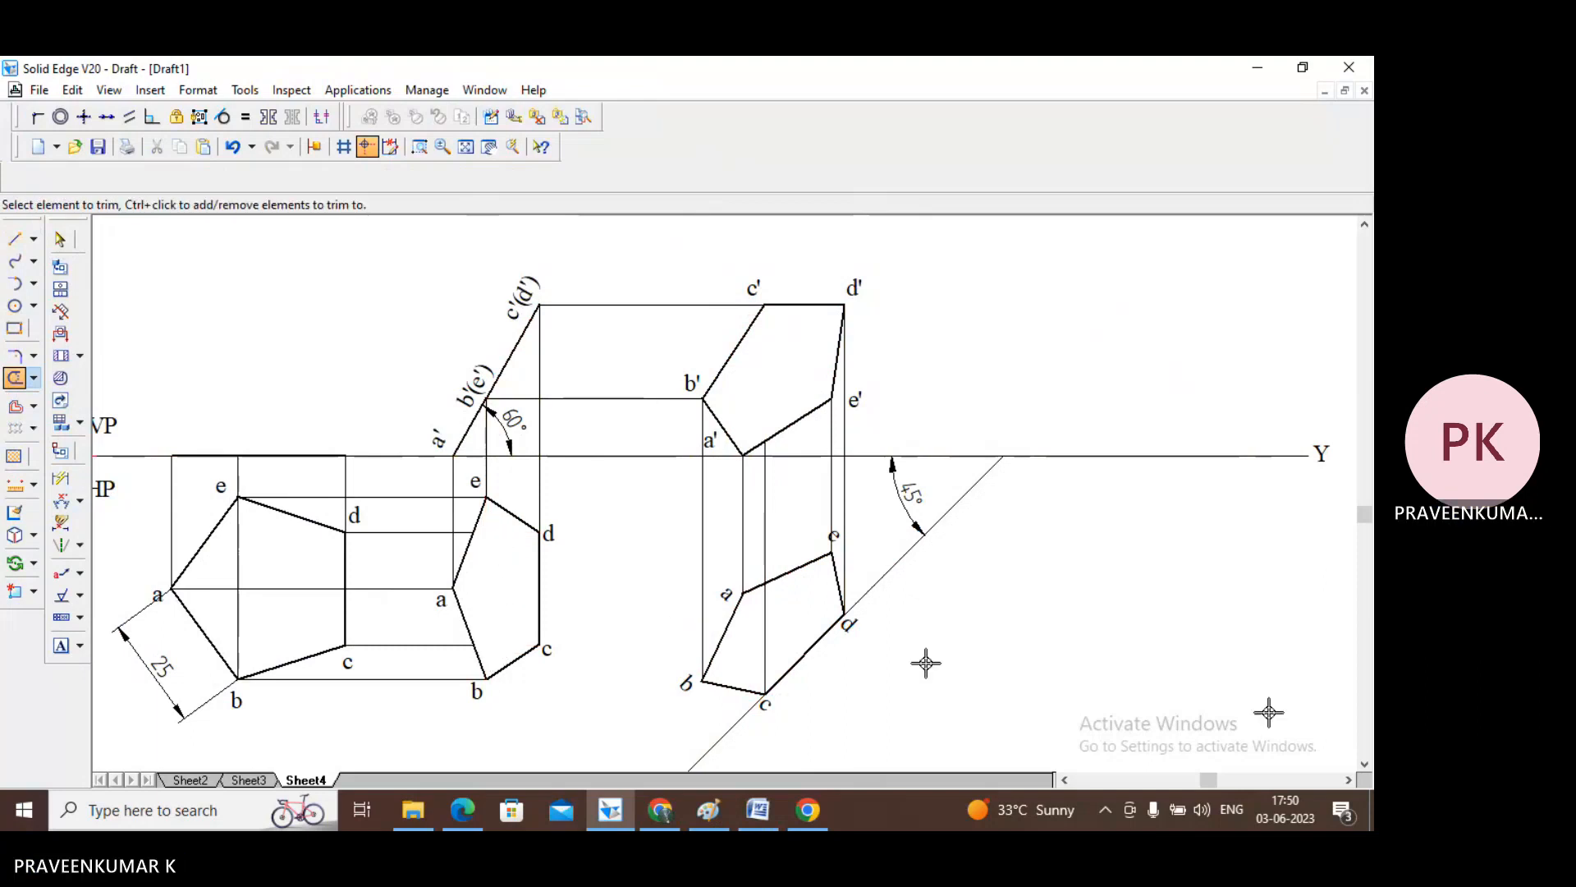
click(60, 239)
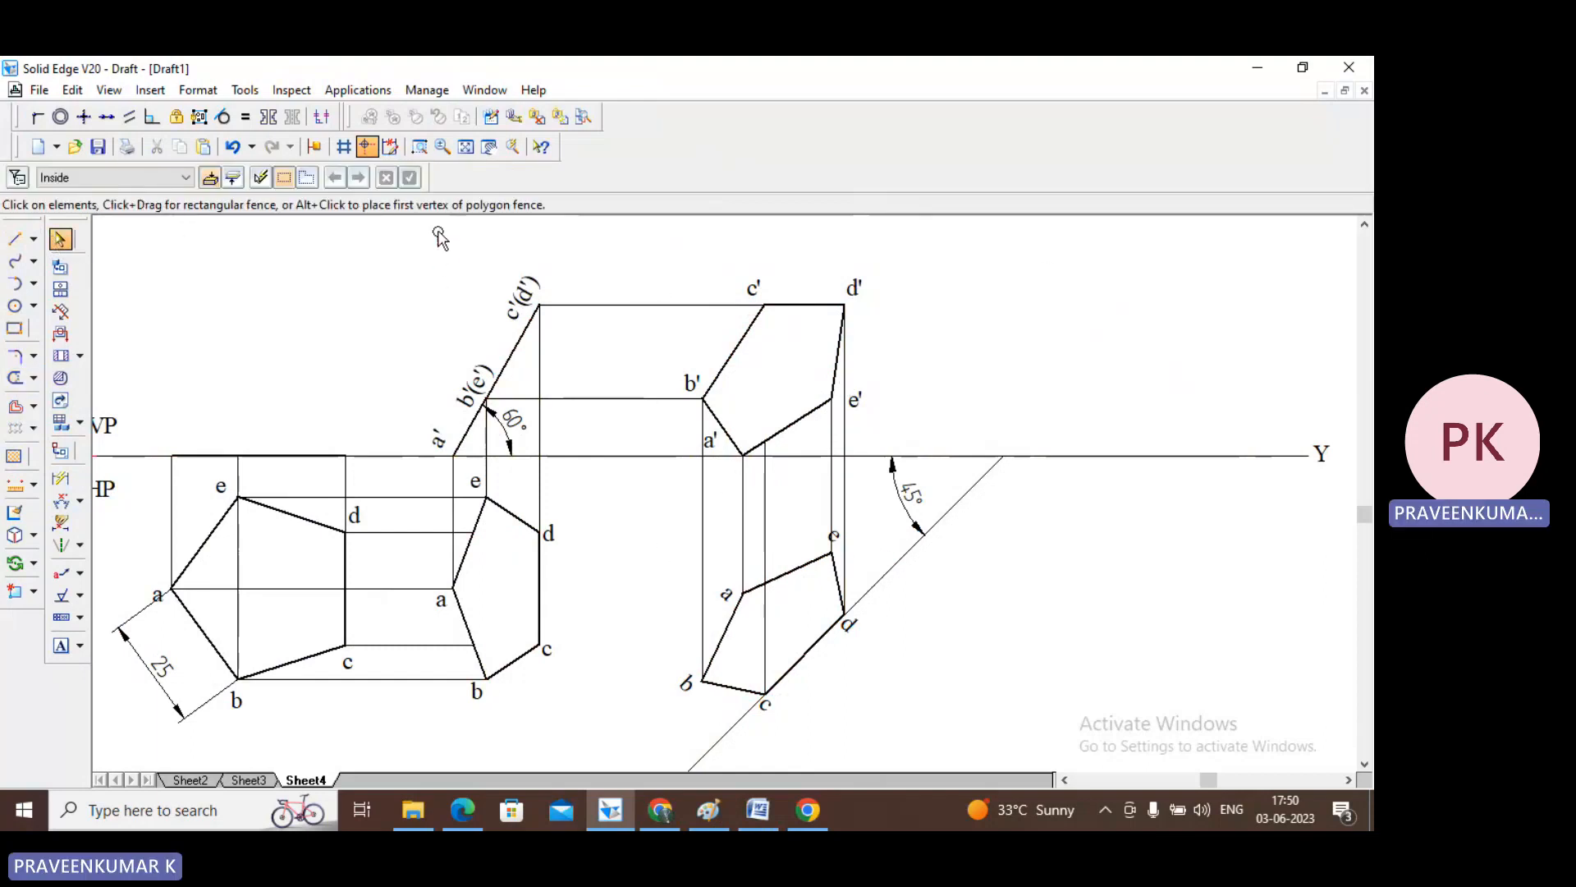
- Review the completed drawing on the full sheet, and switch through the Word title page to the Microsoft Teams meeting
click(466, 148)
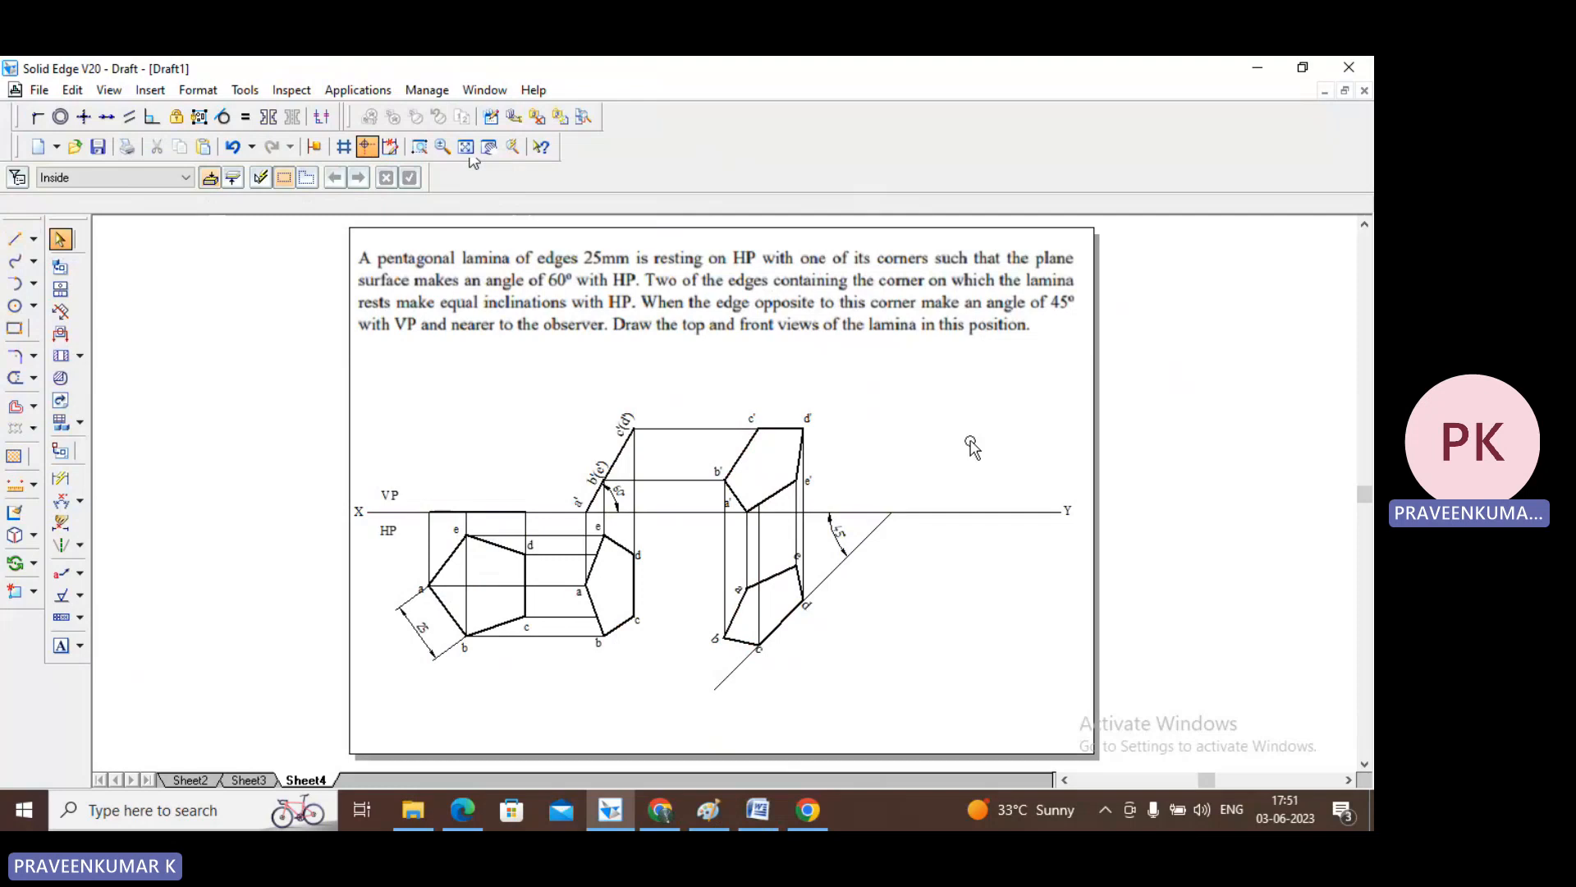
click(754, 821)
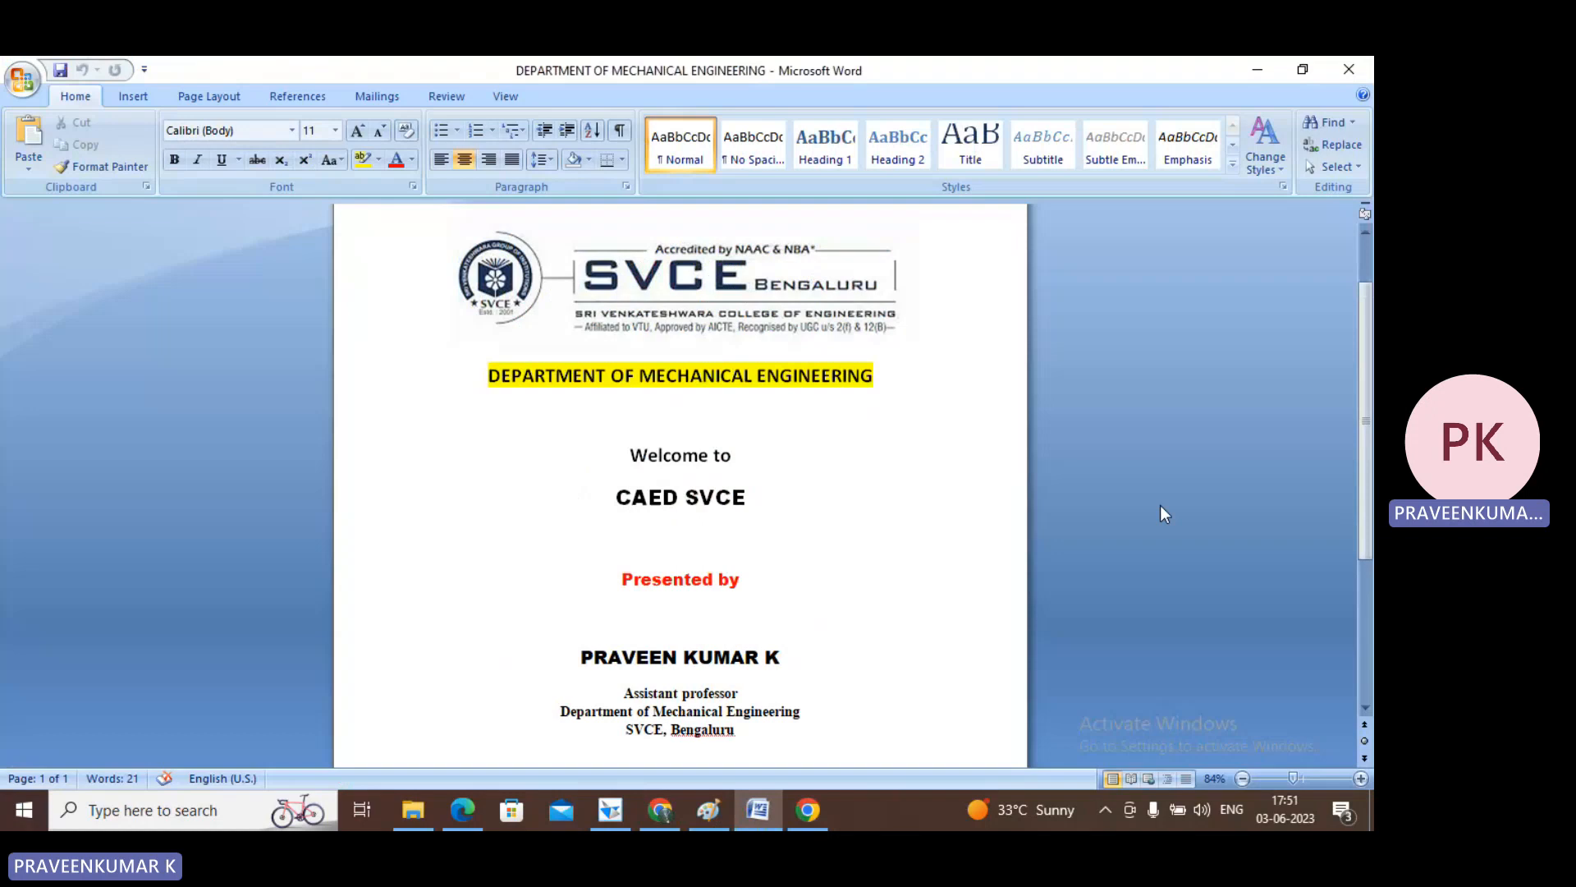
click(662, 808)
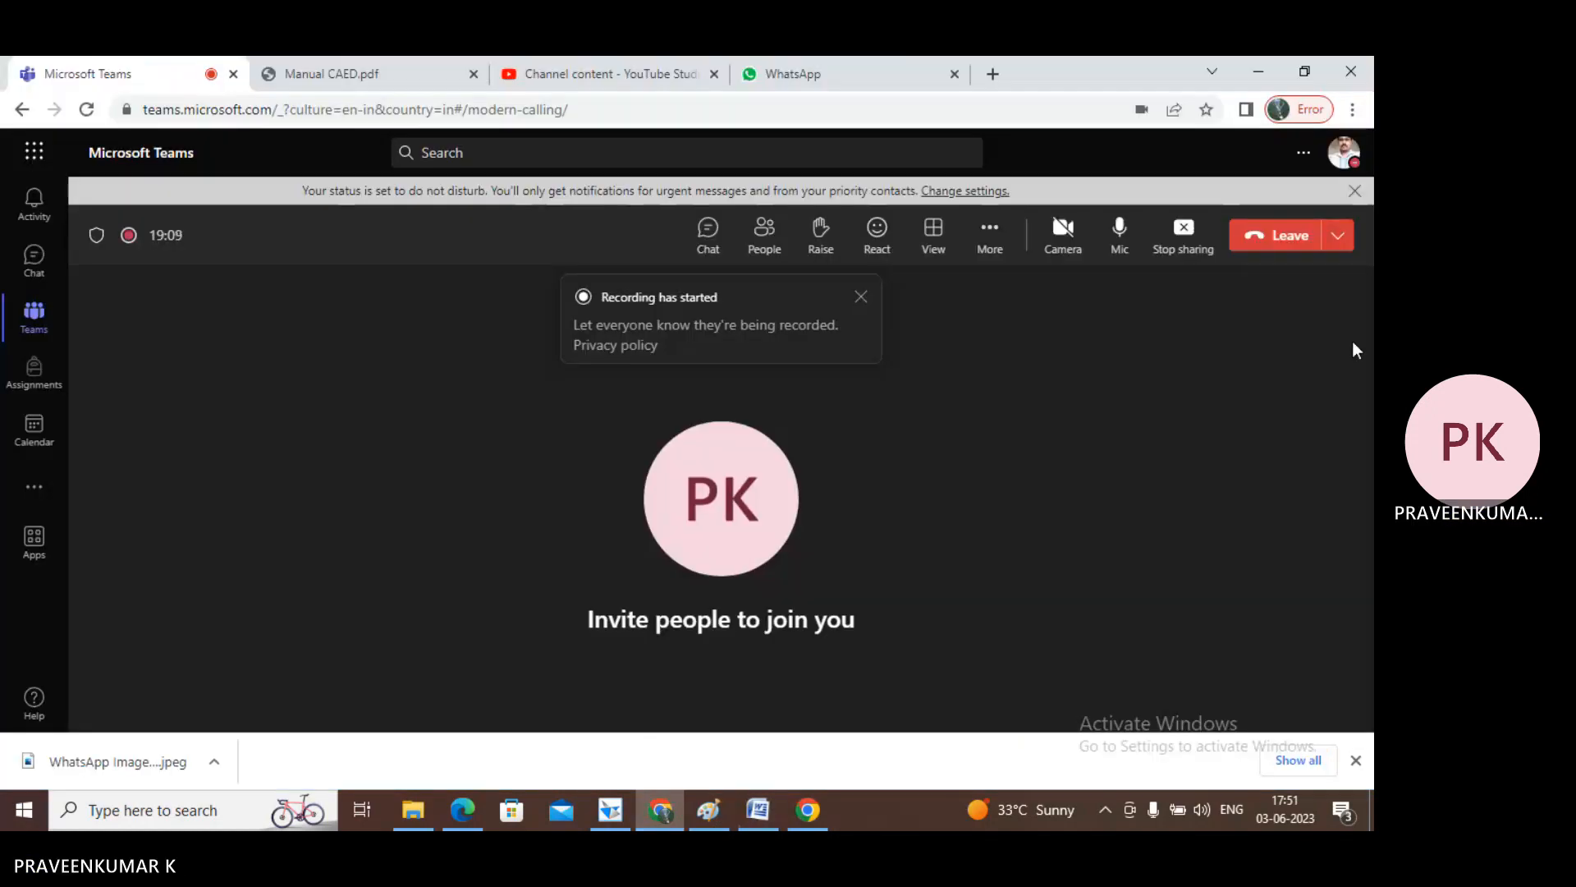